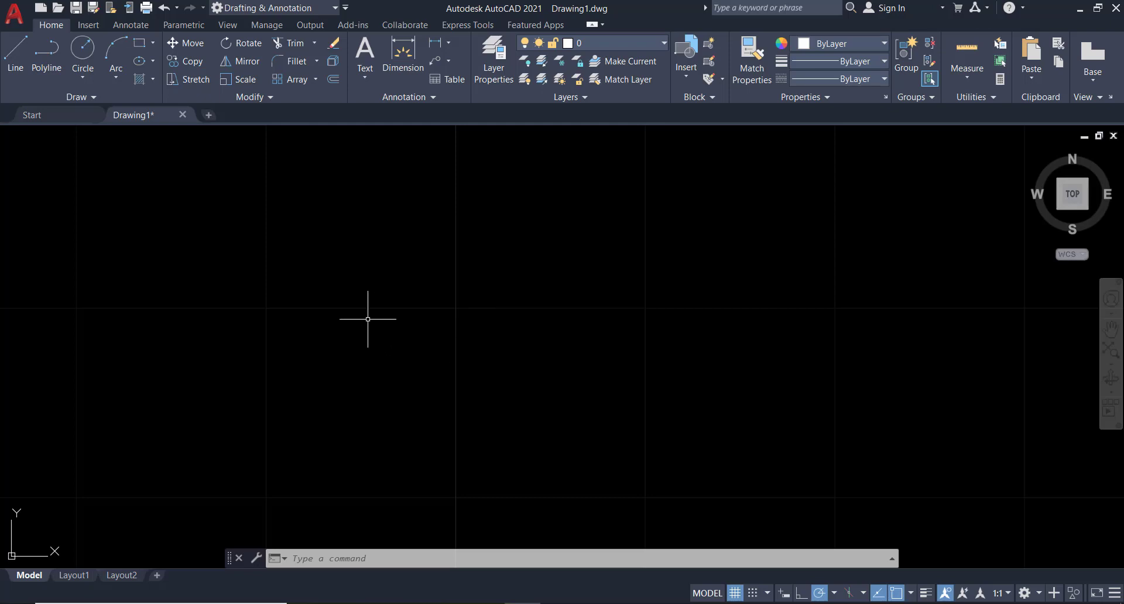
Try the arc and array commands and browse the array type list, cancelling each
key(Escape)
key(Escape)
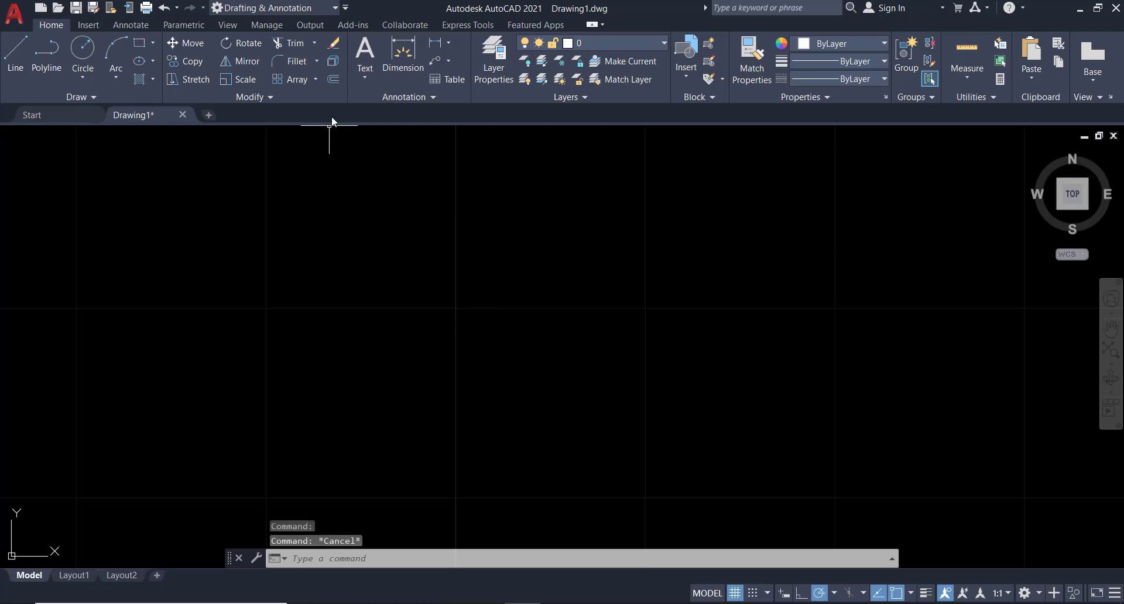
click(314, 79)
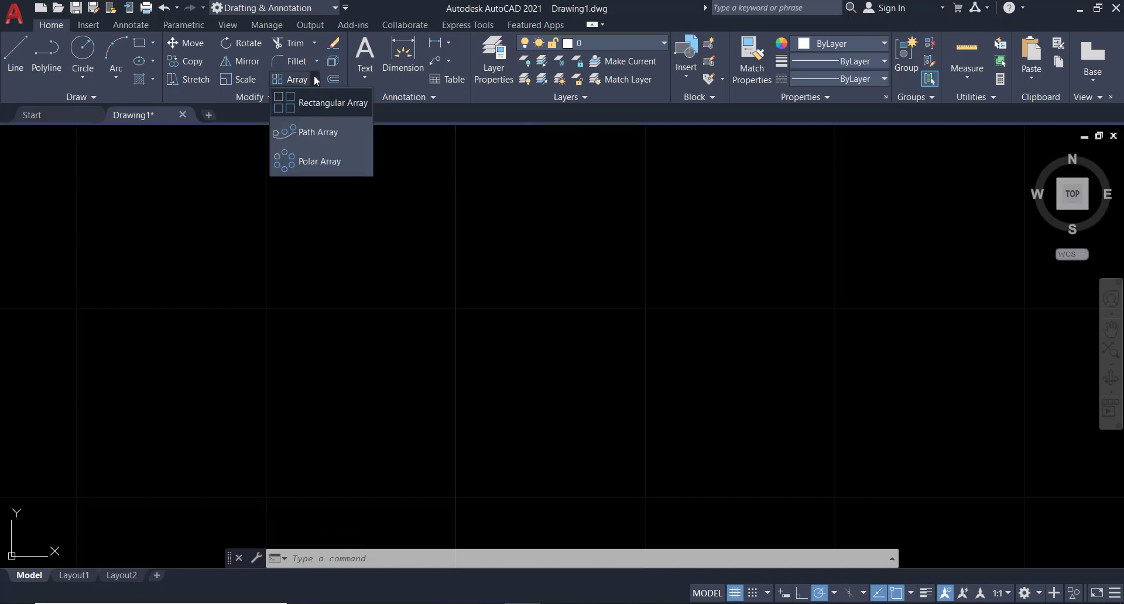
click(368, 558)
text(a)
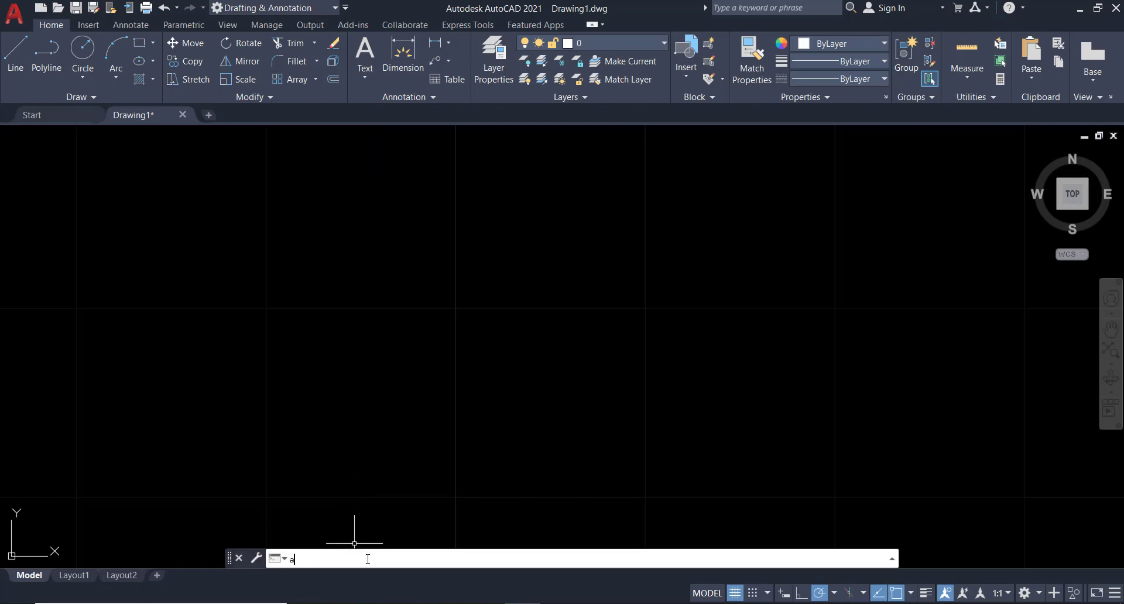
key(Return)
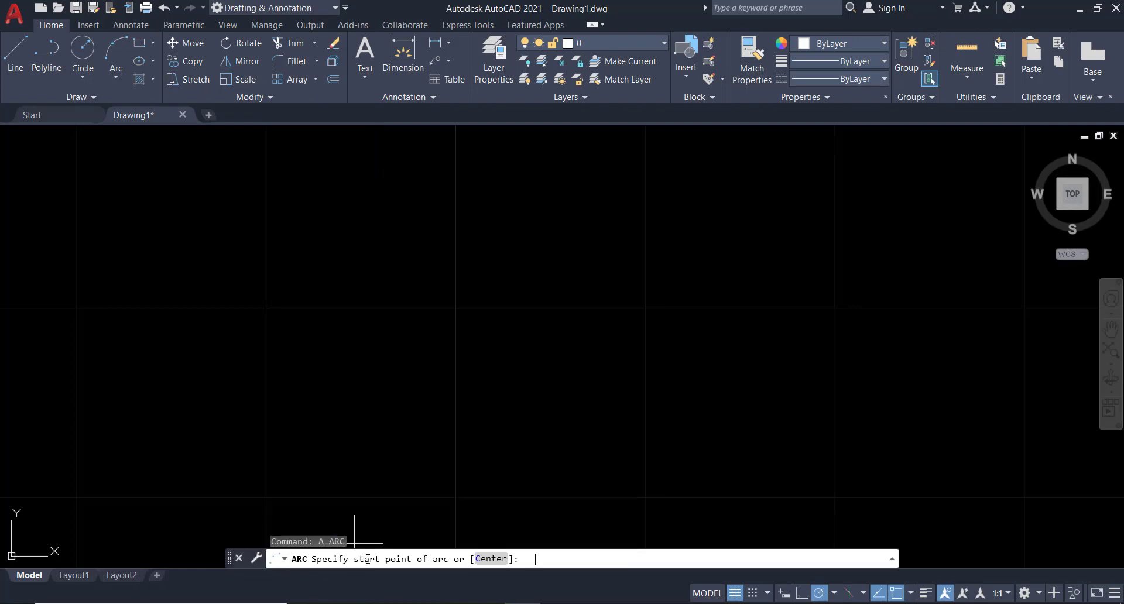
key(Escape)
text(A)
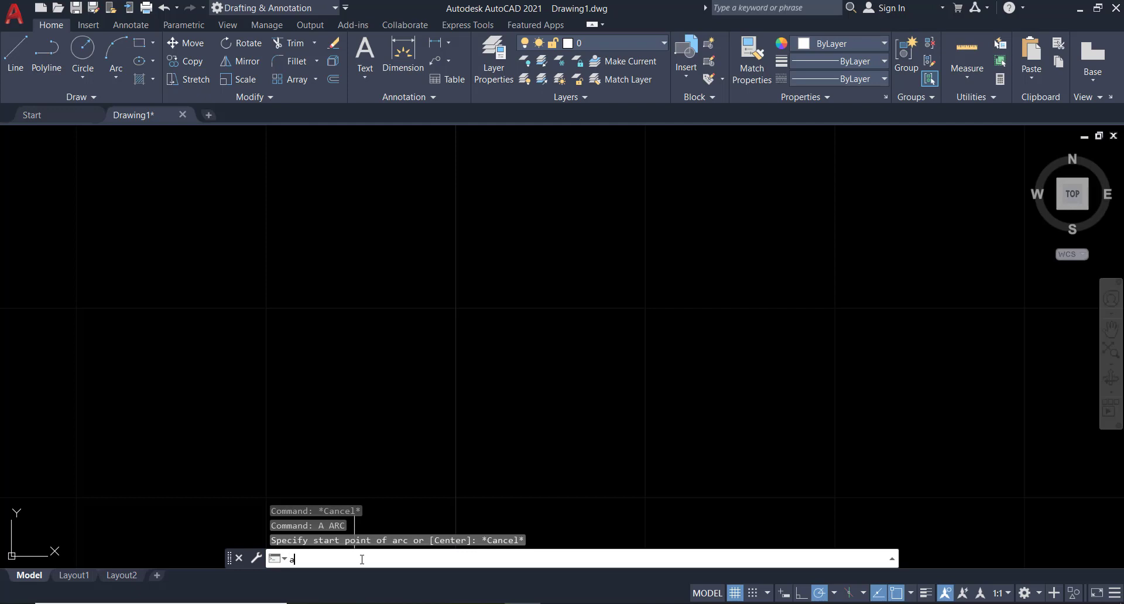
text(R)
key(Return)
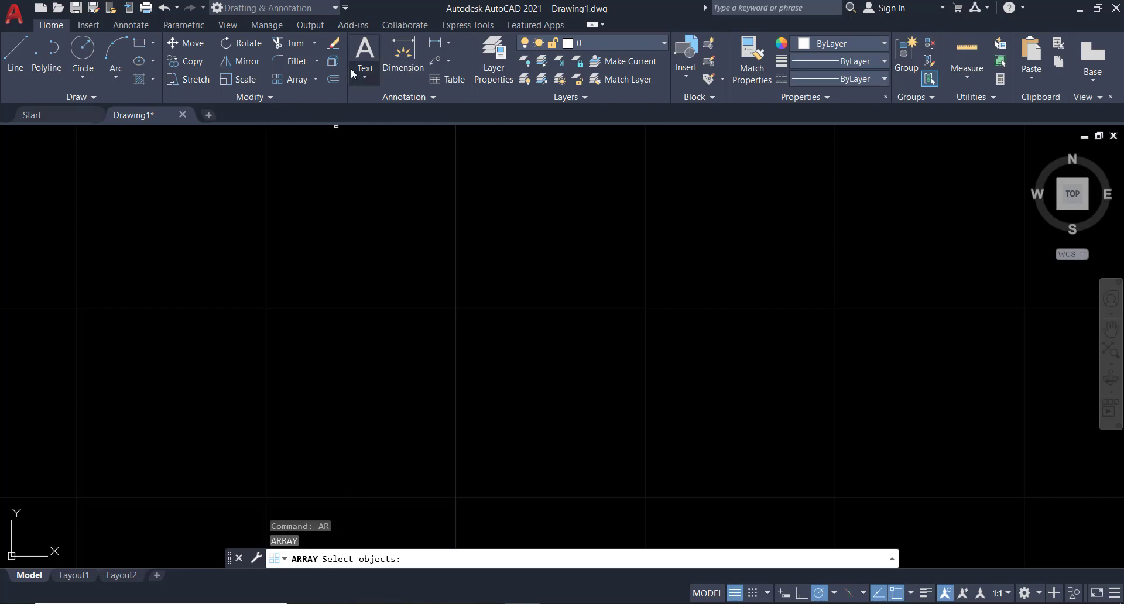
key(Escape)
click(270, 96)
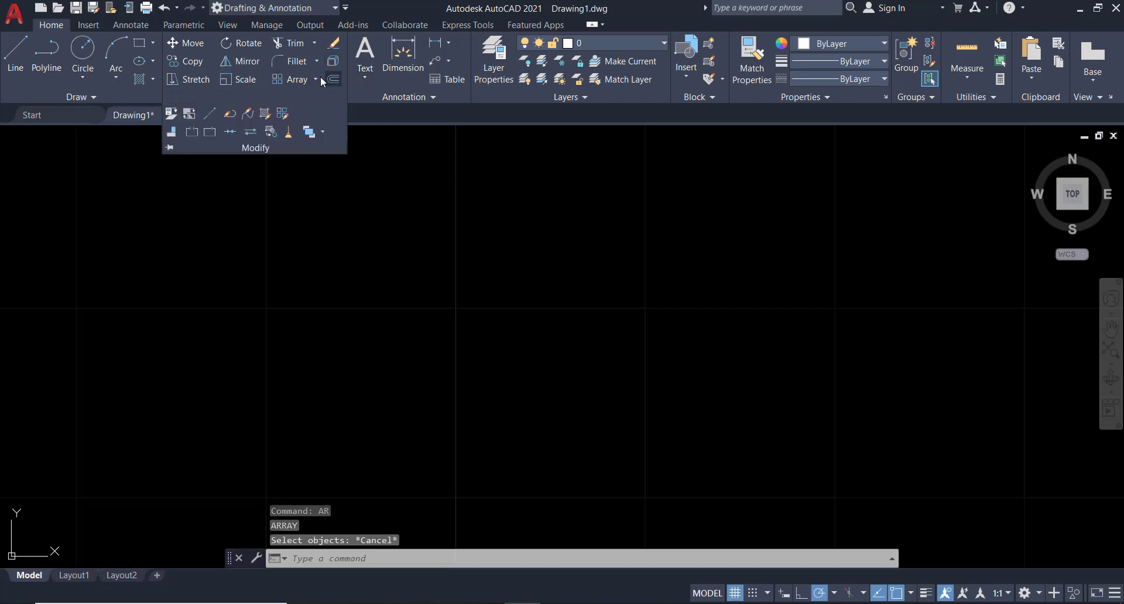
click(320, 79)
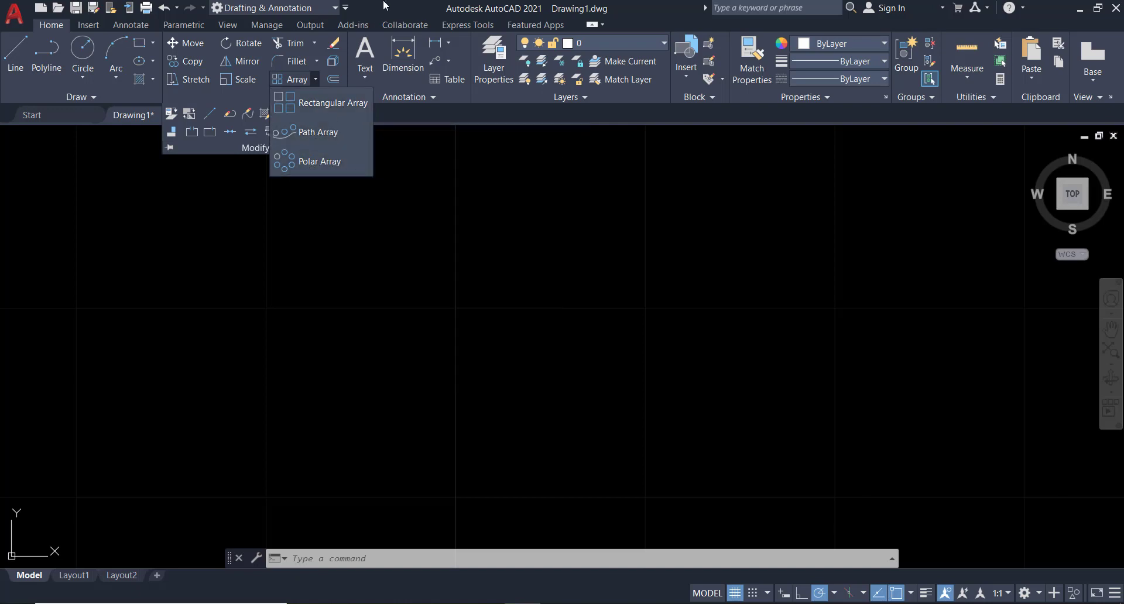
key(Escape)
key(Escape)
key(Escape)
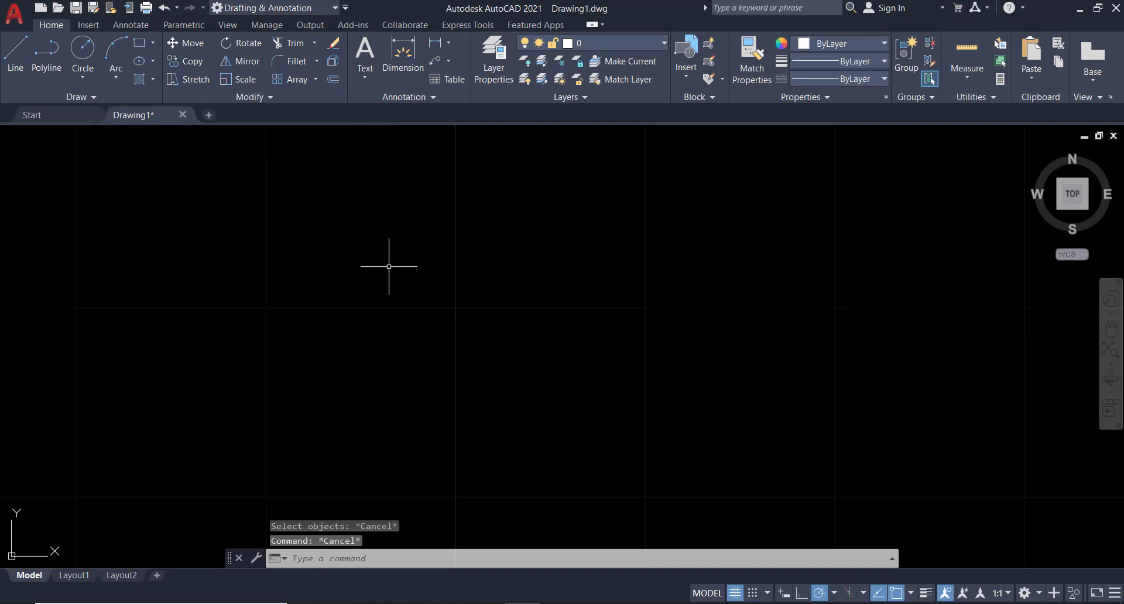
Draw a small rectangle below-left of the canvas centre with REC and window-select it
text(rec)
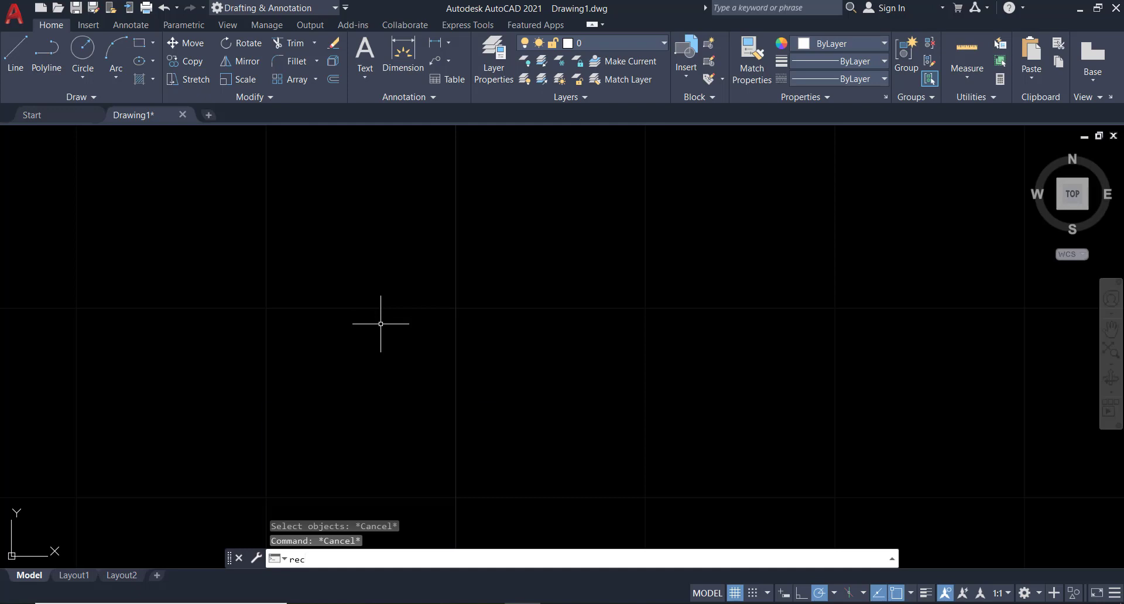
key(Return)
click(379, 378)
click(442, 423)
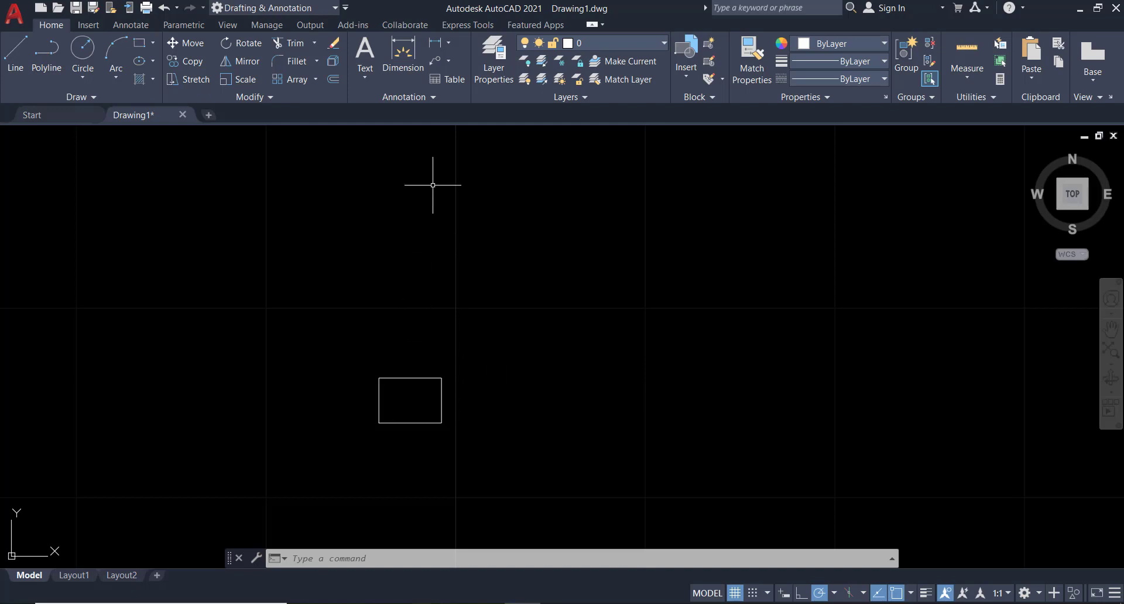
click(475, 344)
click(335, 440)
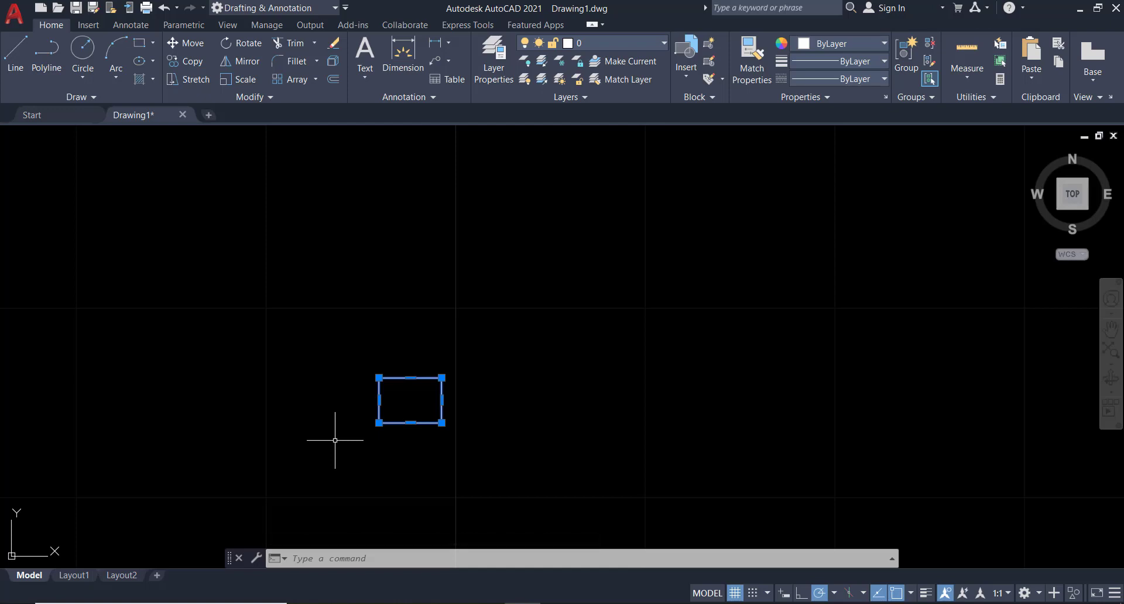
click(316, 80)
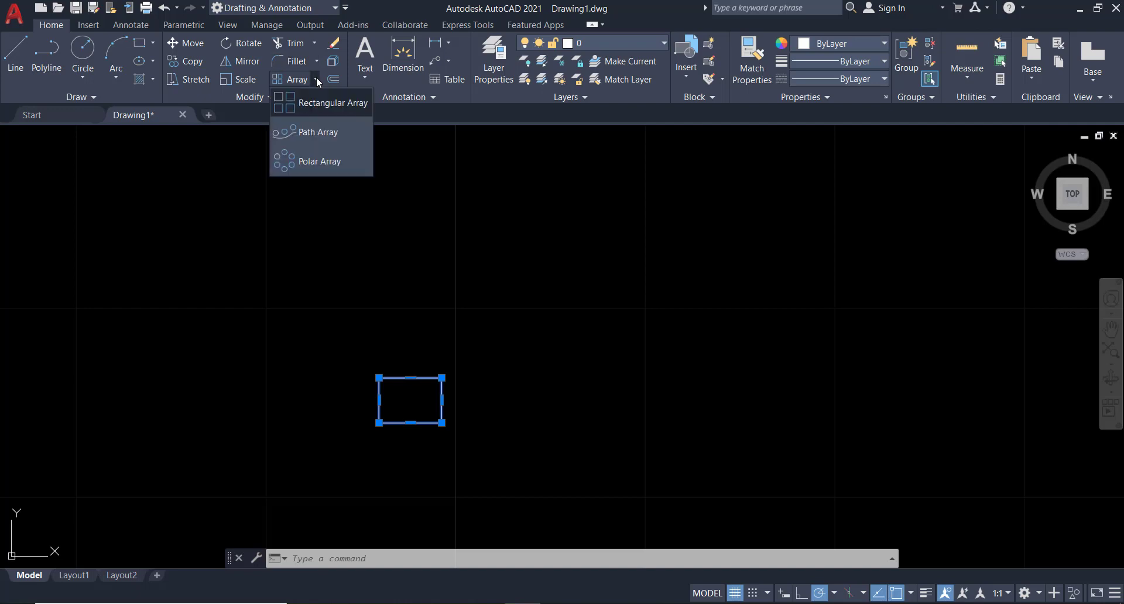
Make a rectangular array of the rectangle with 3 columns and 4 rows
click(332, 103)
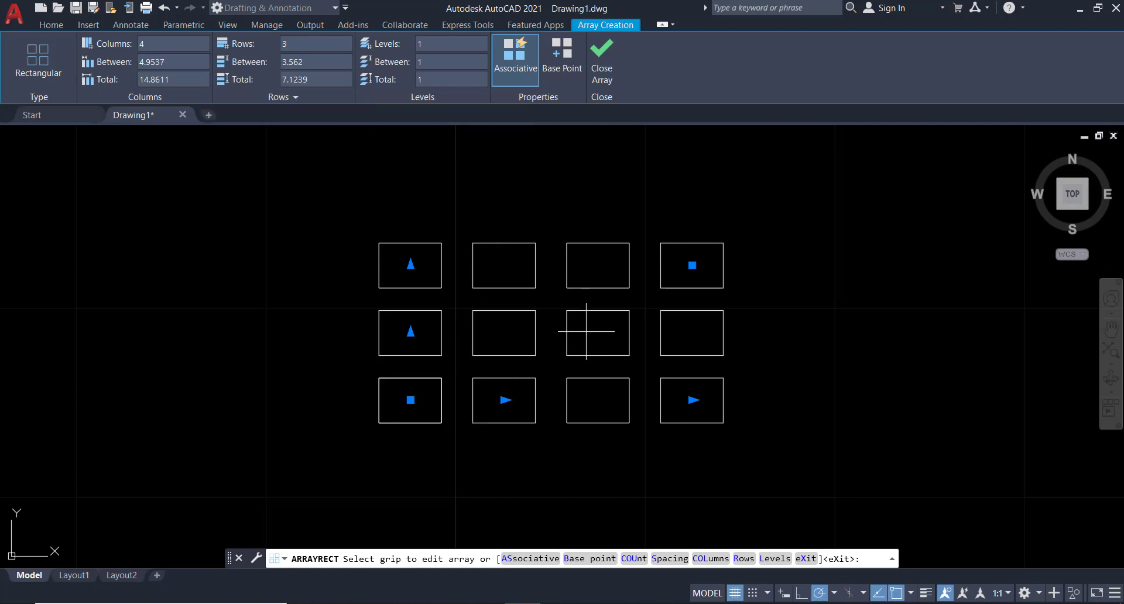
click(139, 46)
text(3)
key(Return)
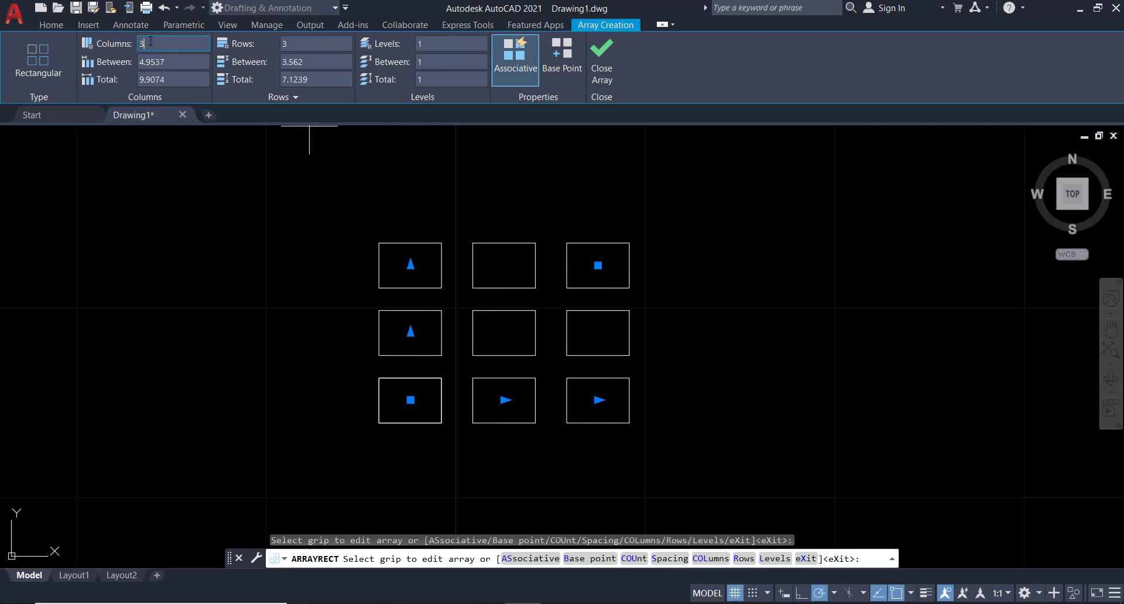
click(285, 44)
text(4)
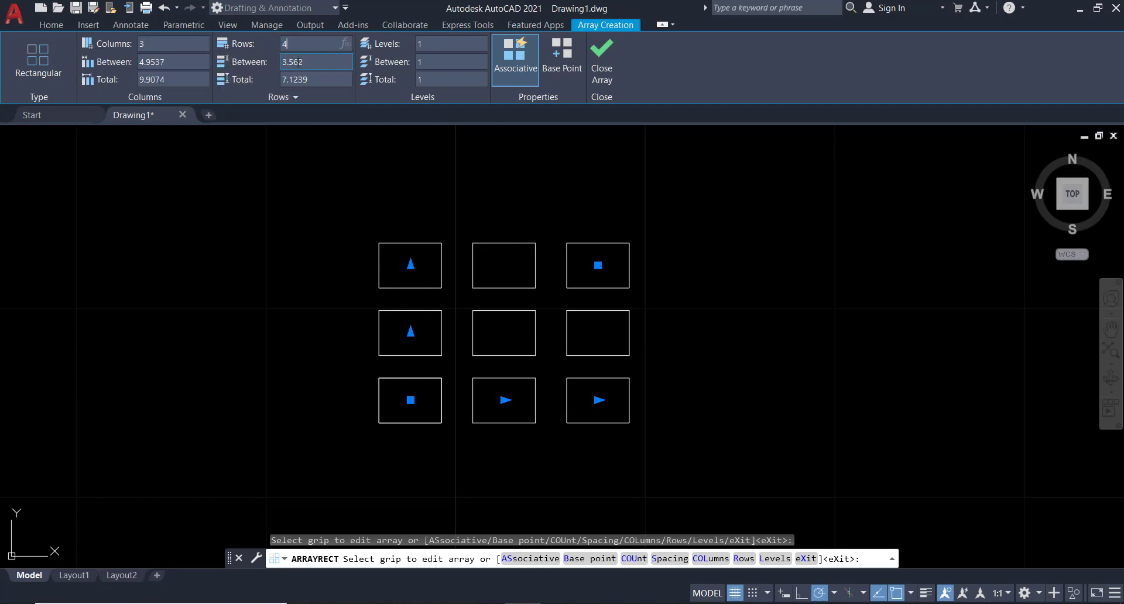
click(303, 63)
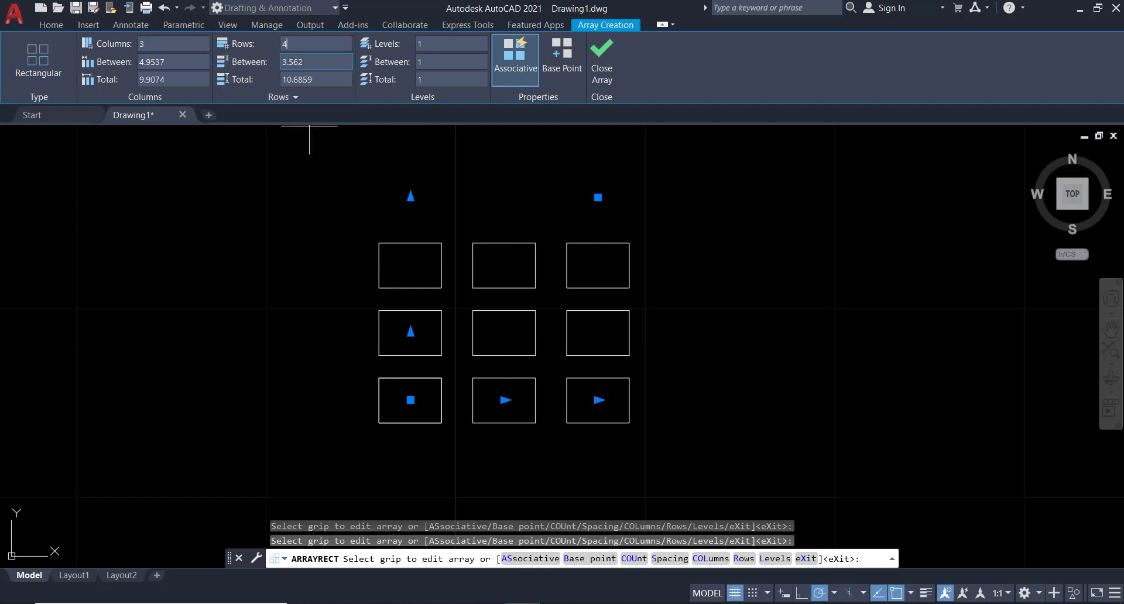
scroll(371, 183, down, 2)
scroll(389, 293, up, 2)
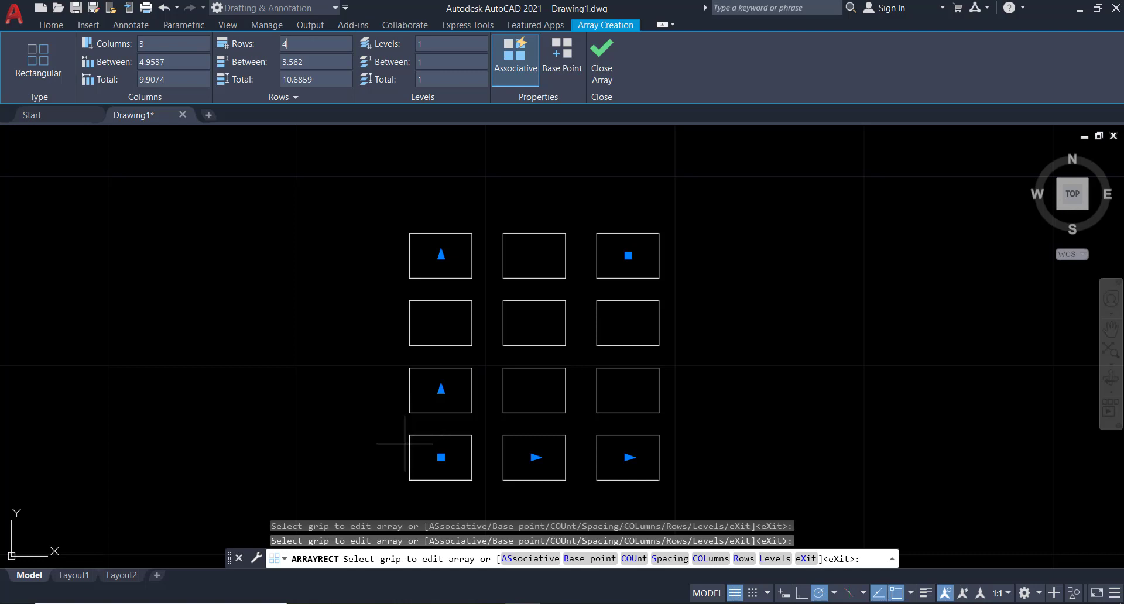
Set column spacing to 4 and row spacing to 5, then finish the array
click(166, 61)
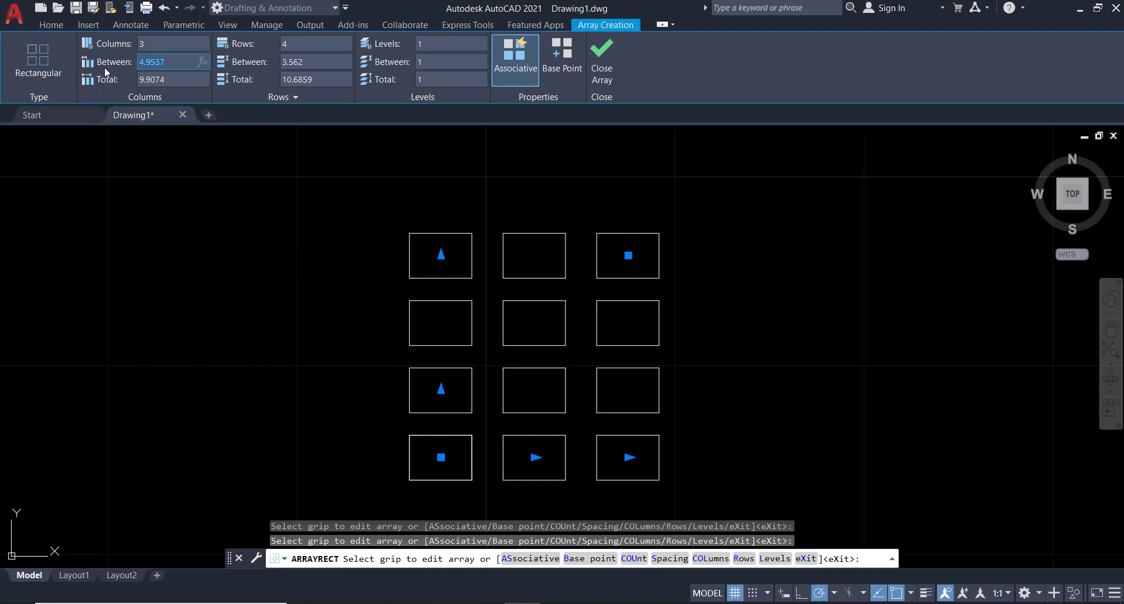
text(4)
key(Return)
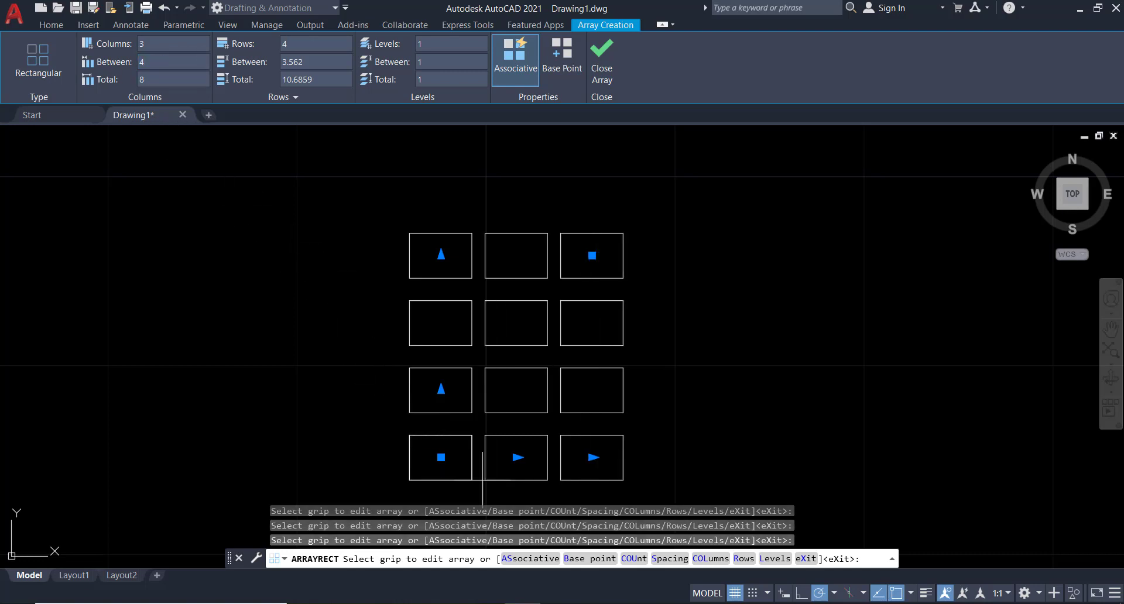
scroll(499, 410, up, 4)
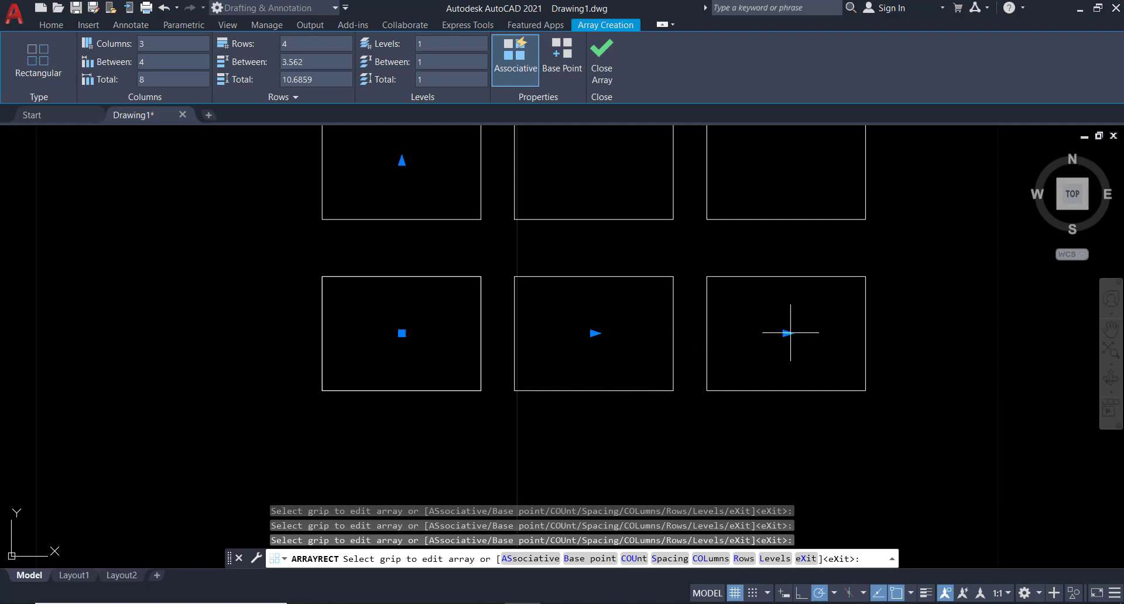
drag(310, 63, 290, 70)
text(5)
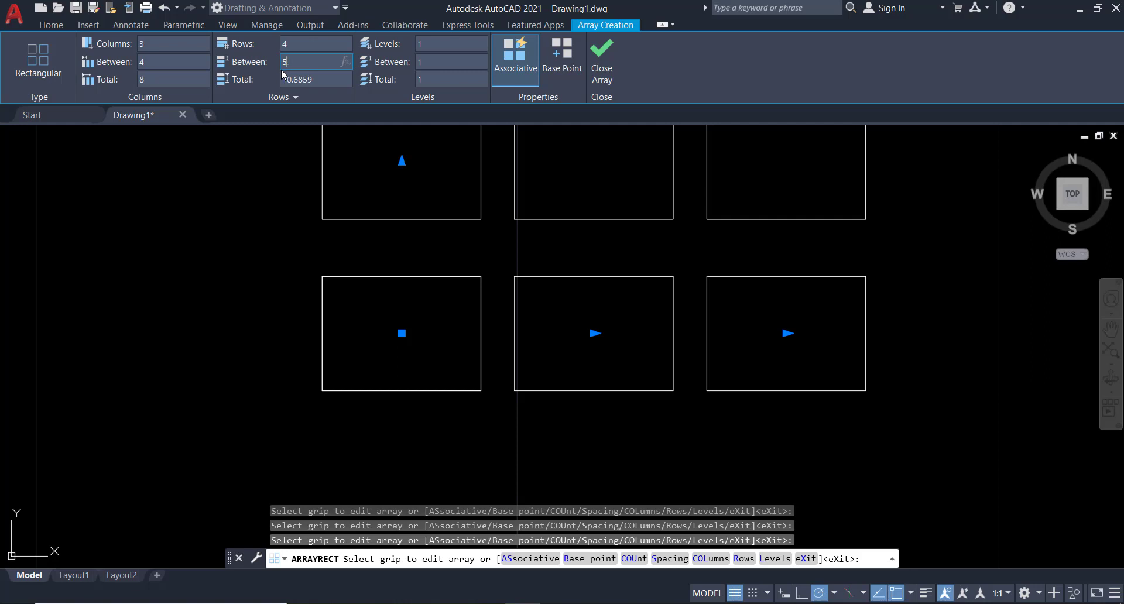
key(BackSpace)
key(Return)
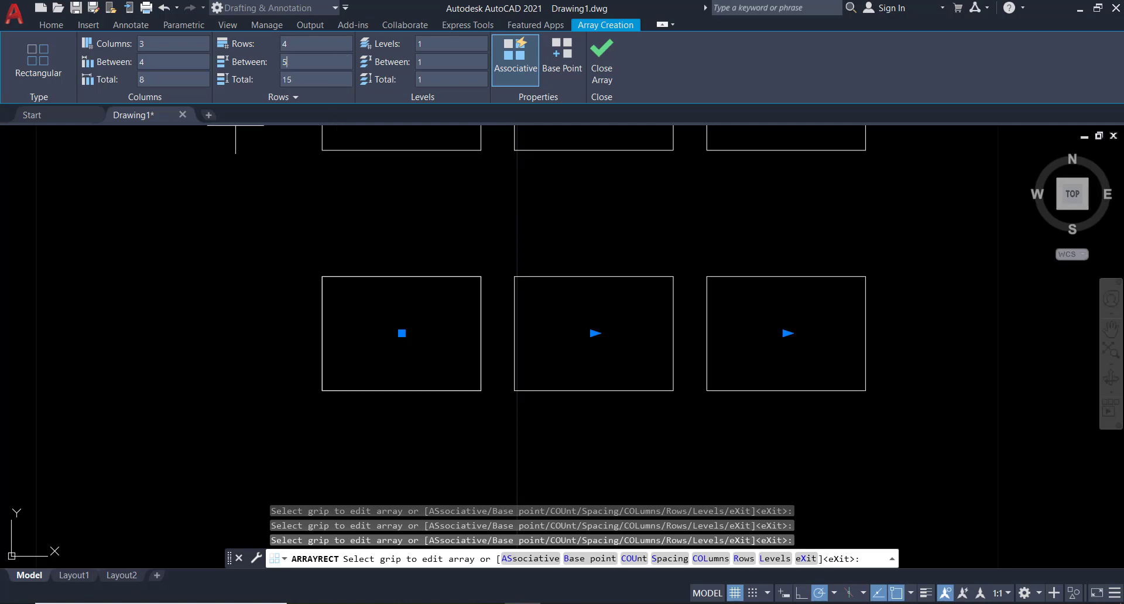
scroll(364, 309, down, 2)
scroll(347, 287, down, 2)
middle_drag(347, 287, 356, 381)
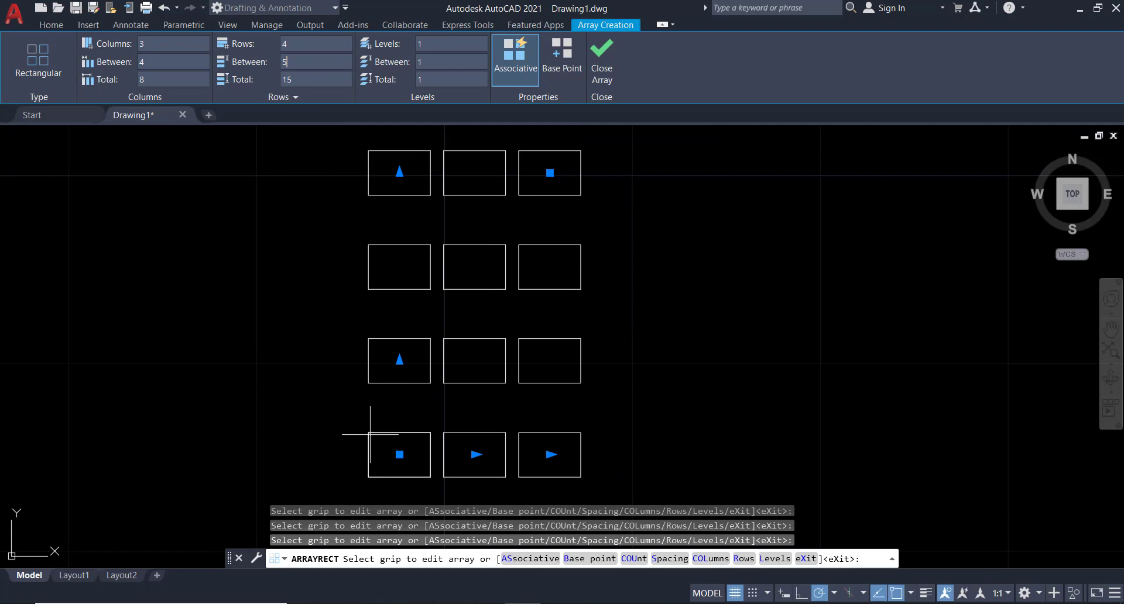
middle_drag(361, 339, 342, 219)
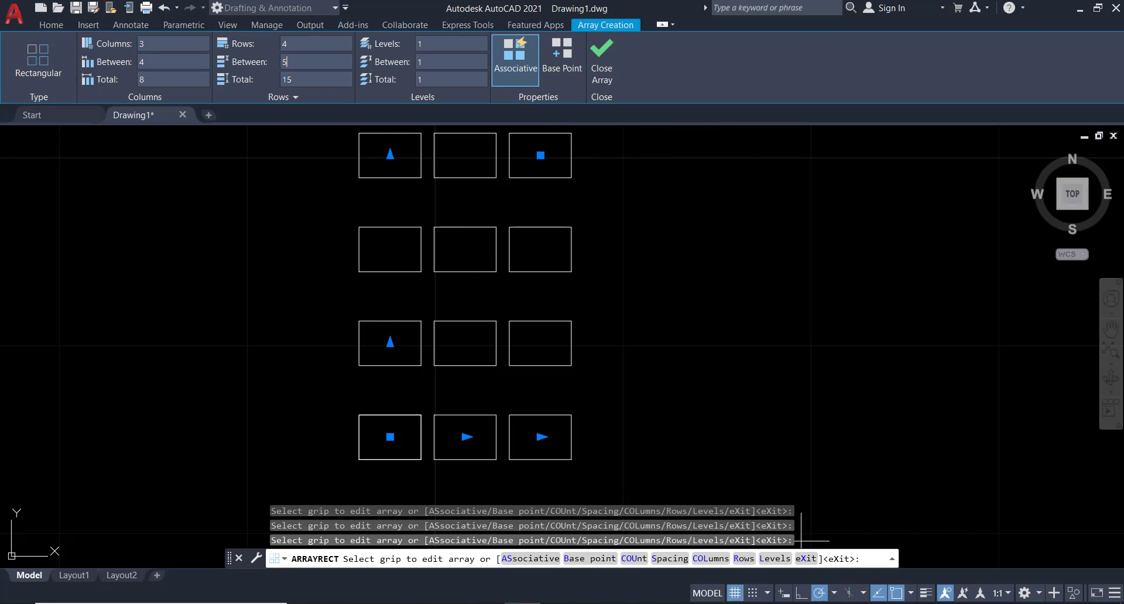
key(Return)
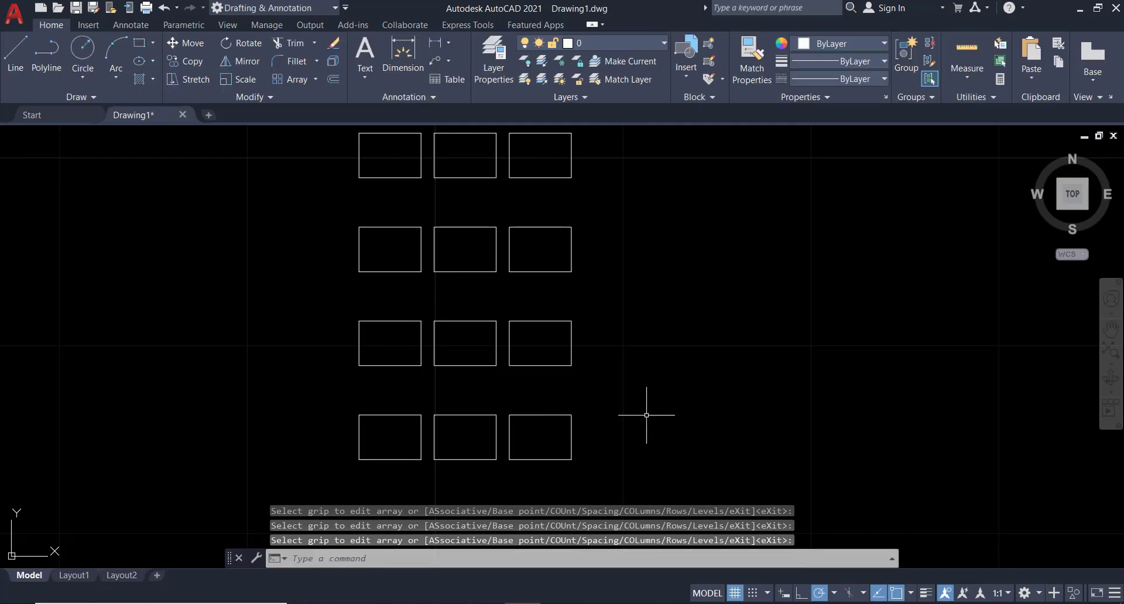
Window-select the rectangle array and start a copy, then cancel it
middle_drag(409, 296, 415, 315)
click(408, 231)
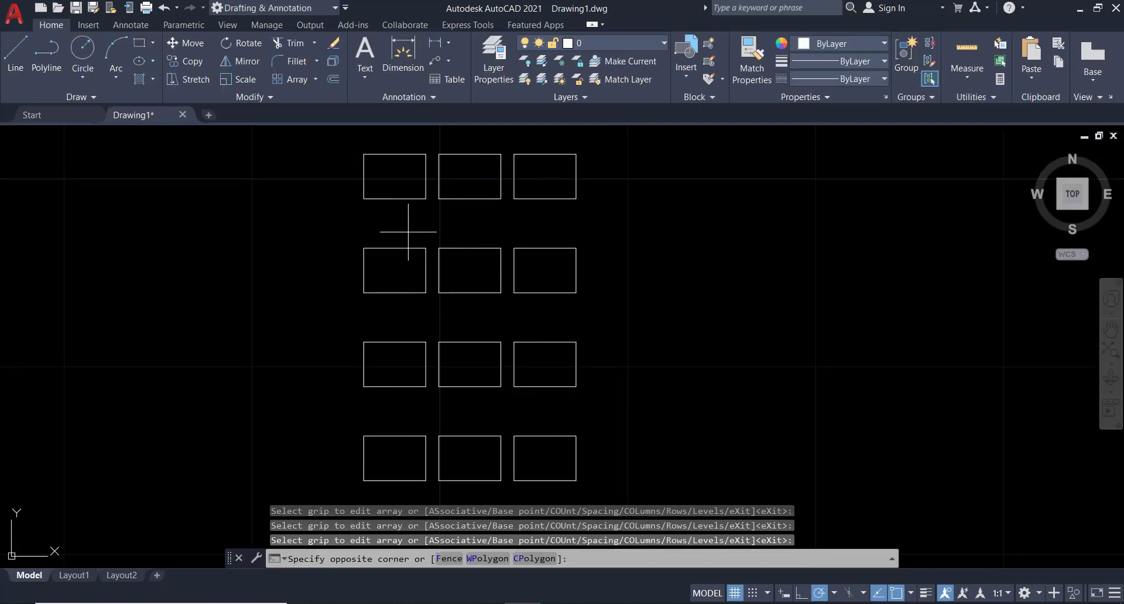
click(279, 298)
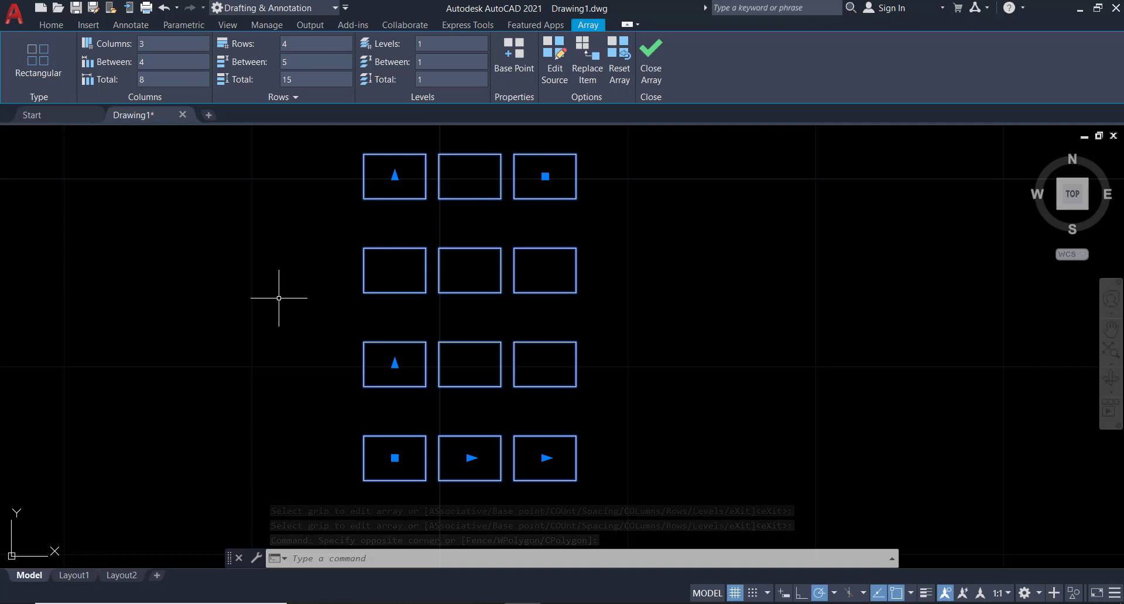
text(c)
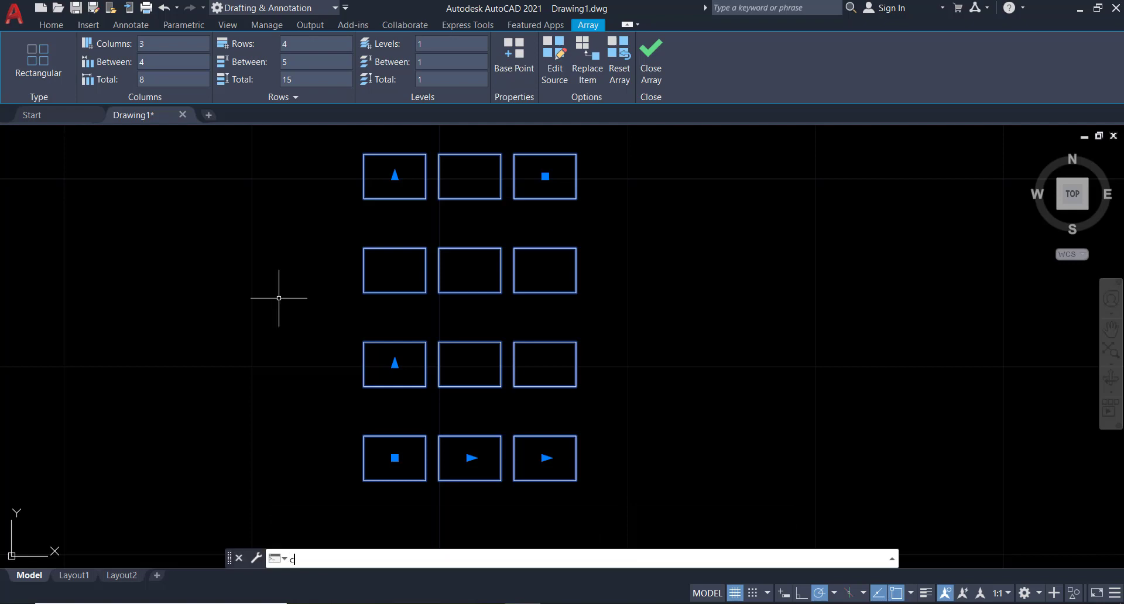
text(o)
key(Return)
click(477, 328)
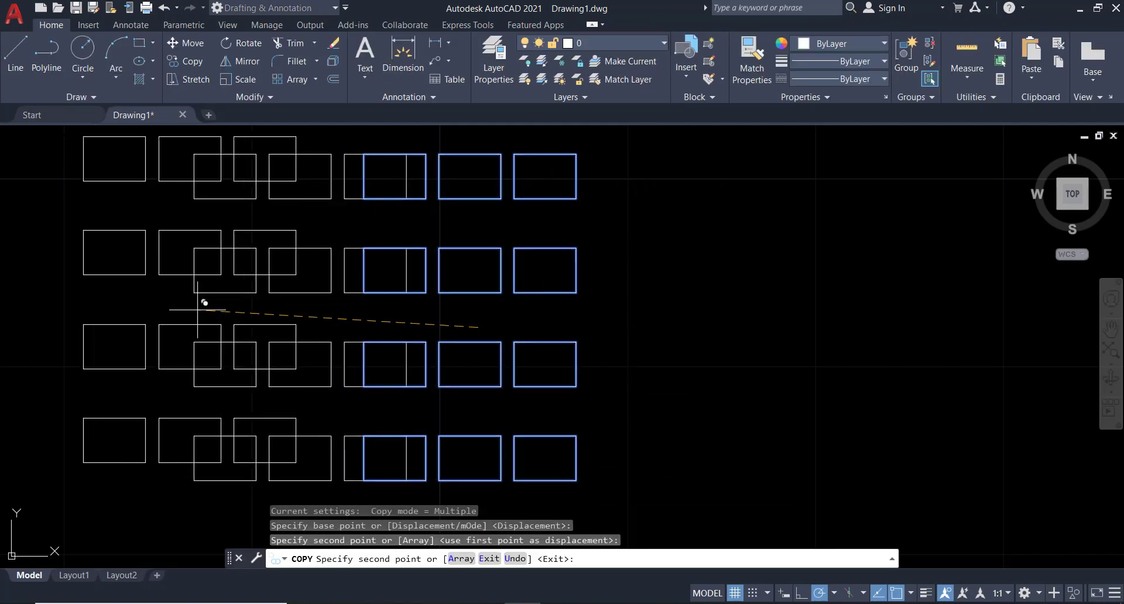
key(Escape)
Move the rectangle array left so it sits beside the other grid
middle_drag(259, 322, 541, 310)
click(503, 252)
click(503, 252)
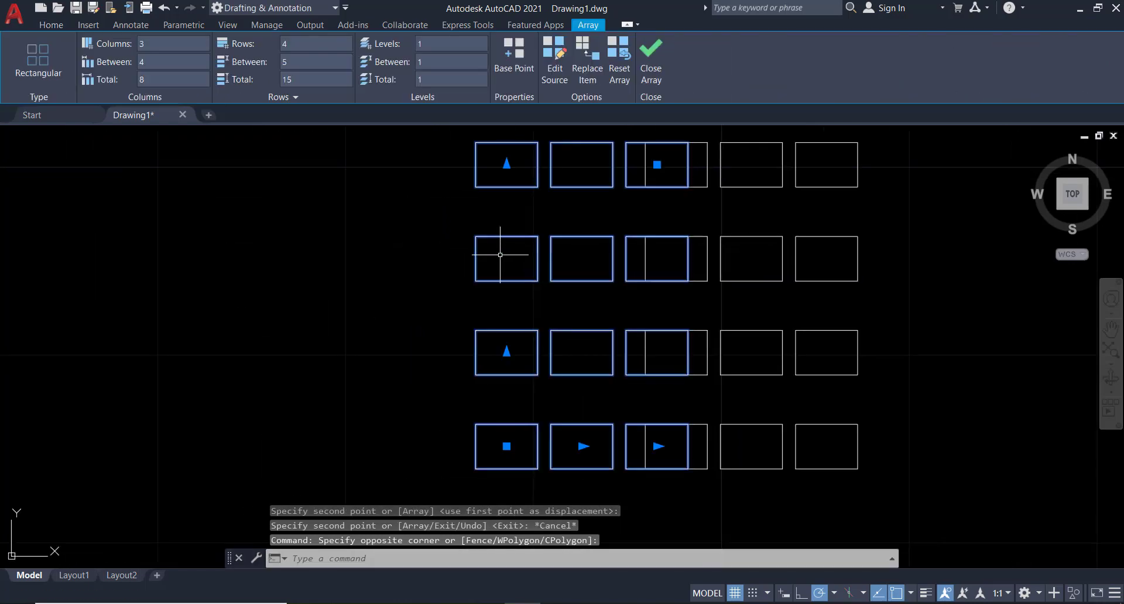
text(m)
key(Return)
click(512, 314)
click(275, 334)
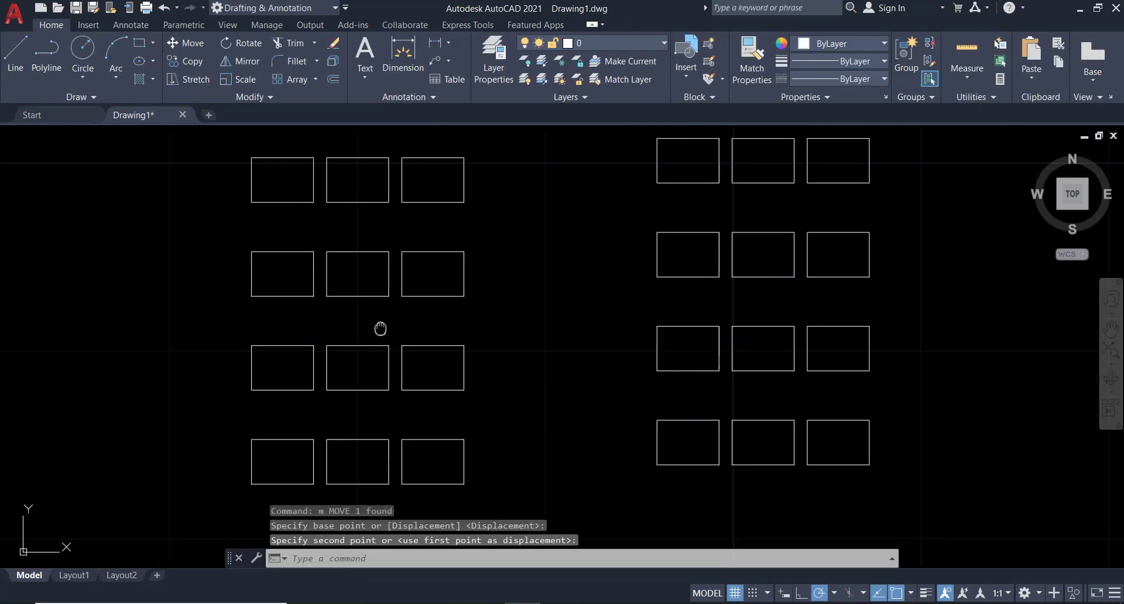
Reselect the moved rectangle array and pan to free space on the left
middle_drag(365, 330, 488, 293)
click(477, 243)
click(459, 281)
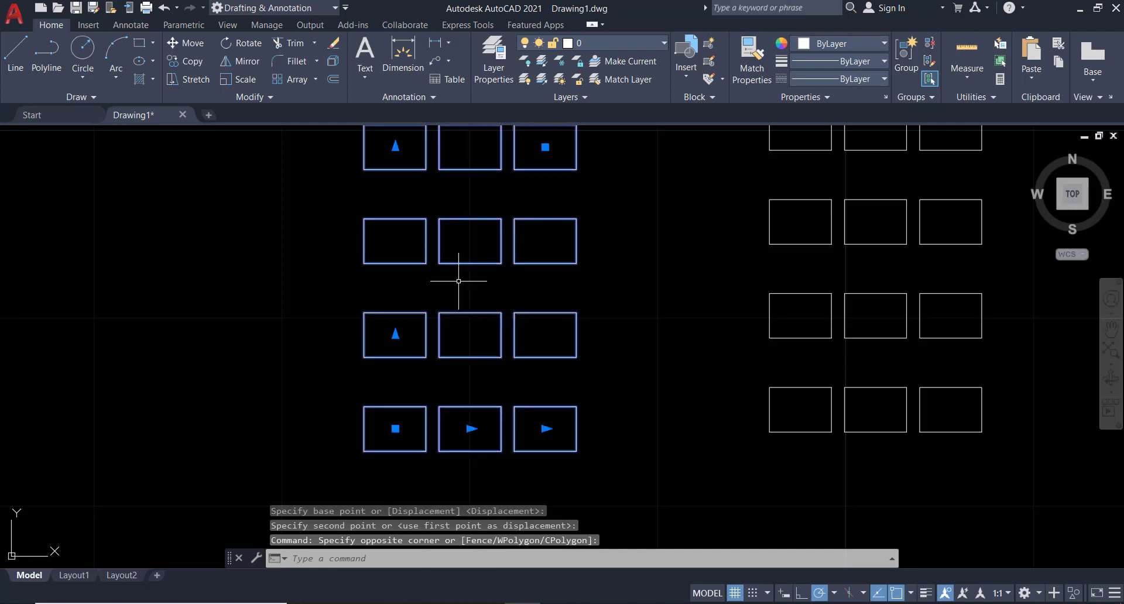
scroll(460, 281, down, 2)
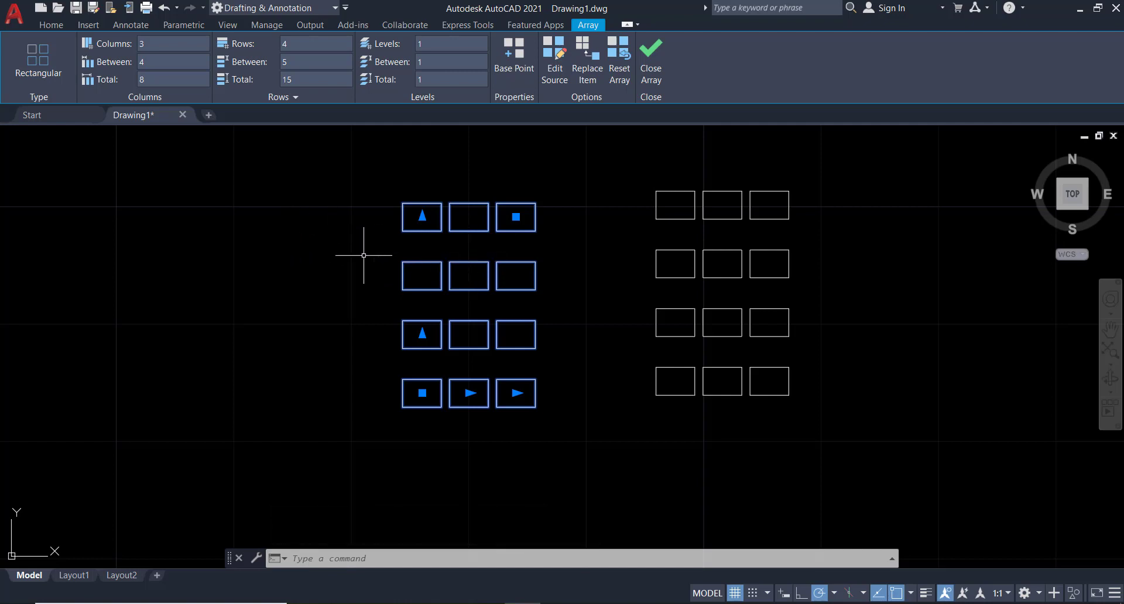
middle_drag(455, 309, 622, 296)
Draw a small circle to the left of the rectangle grids
key(Escape)
text(c)
key(Return)
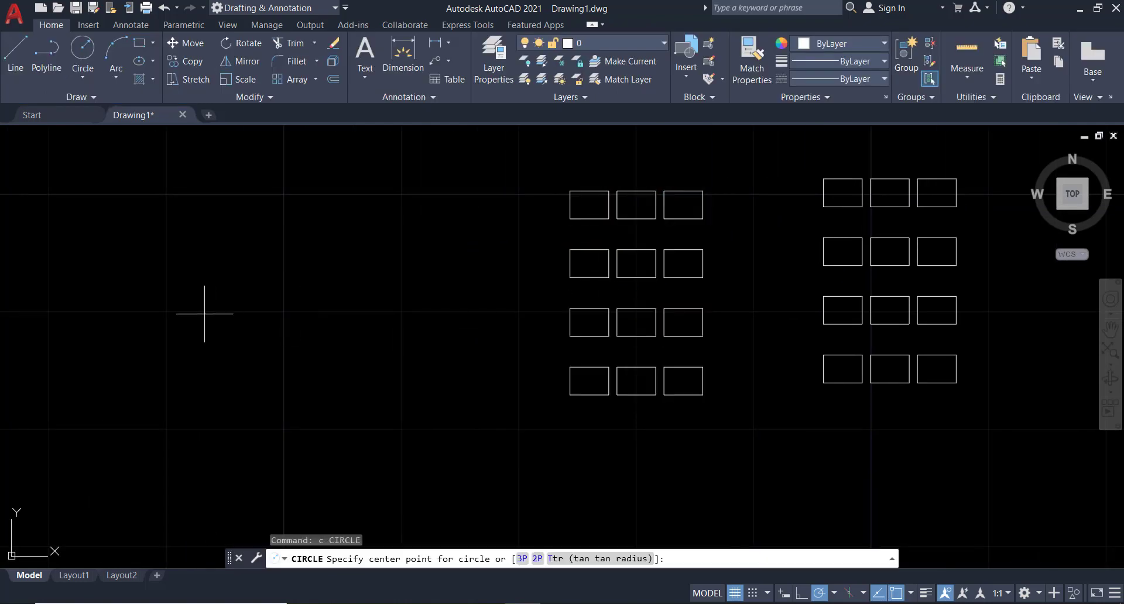
click(139, 328)
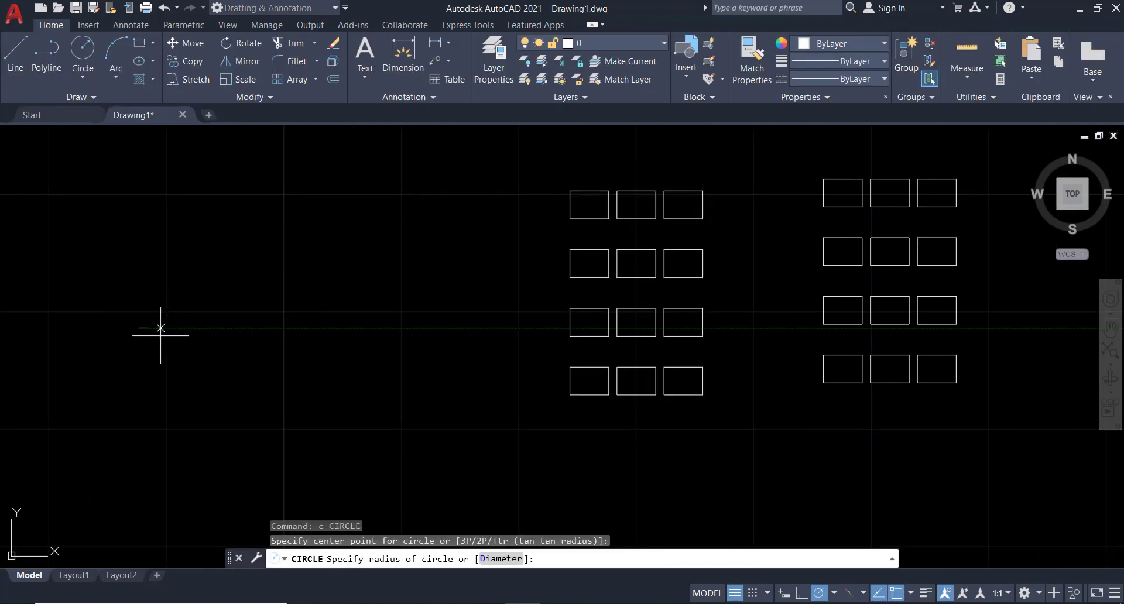
click(160, 326)
key(Escape)
Array the circle rectangularly into 4 columns by 3 rows, spaced 5.5295 apart
click(183, 294)
click(134, 328)
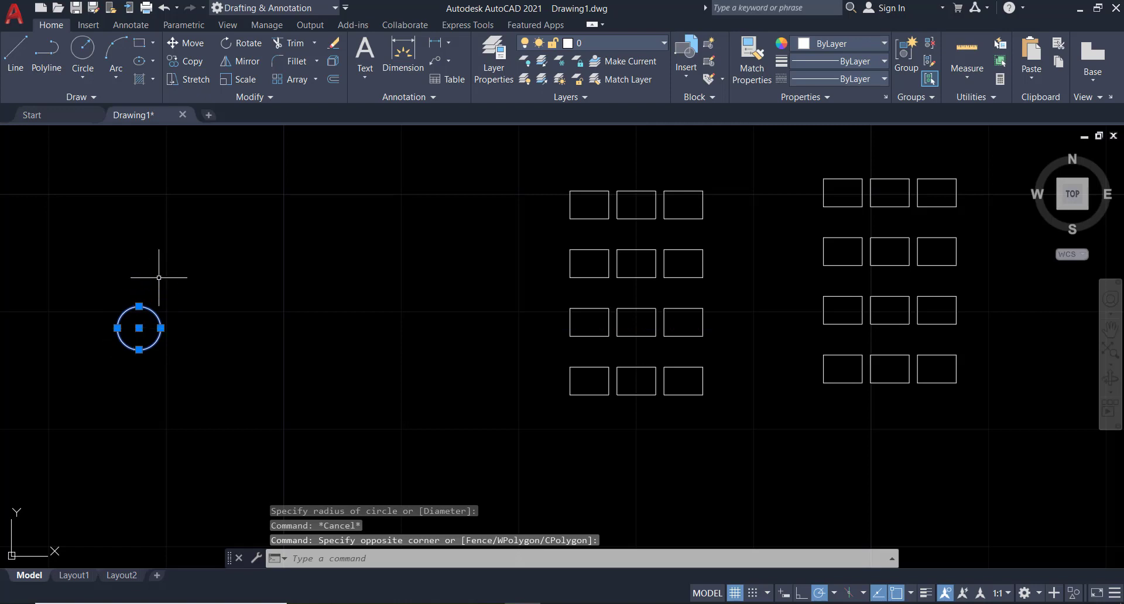
text(ar)
key(Return)
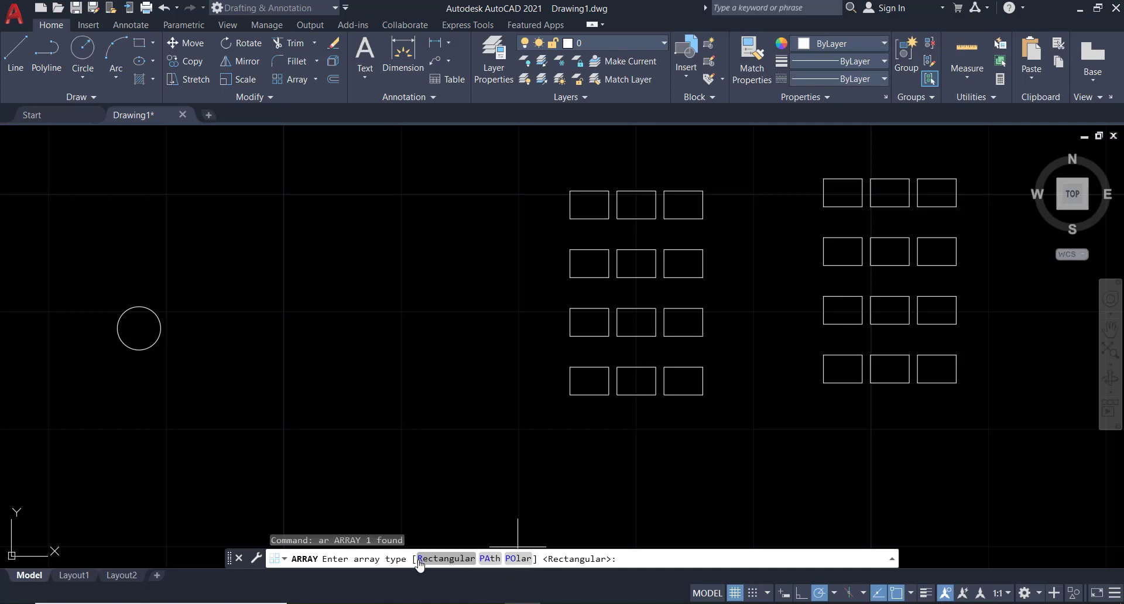
text(r)
key(Return)
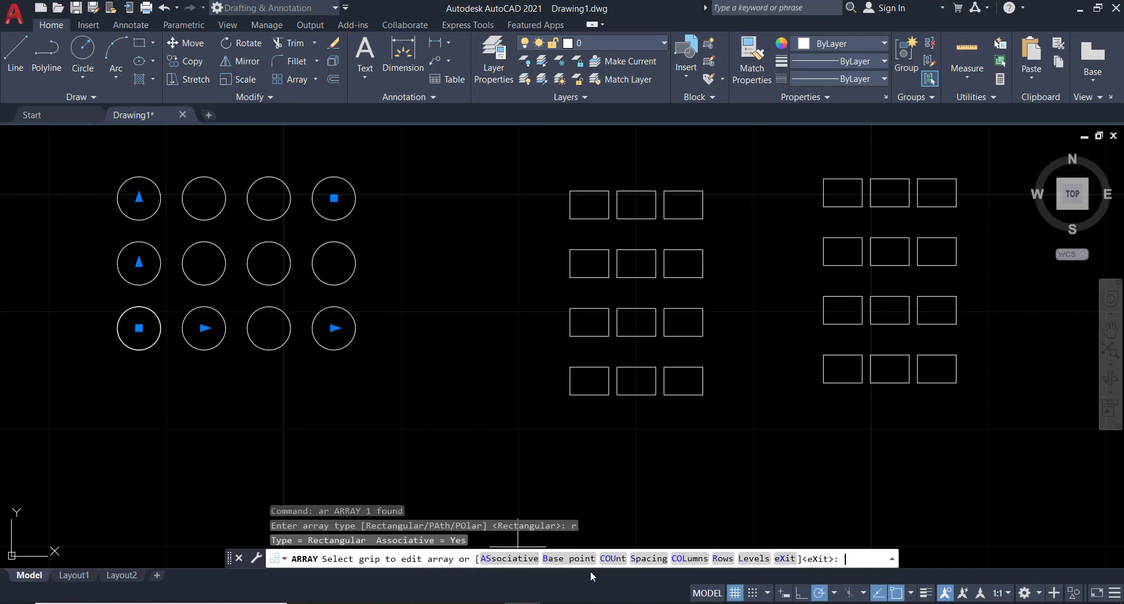
middle_drag(342, 261, 426, 323)
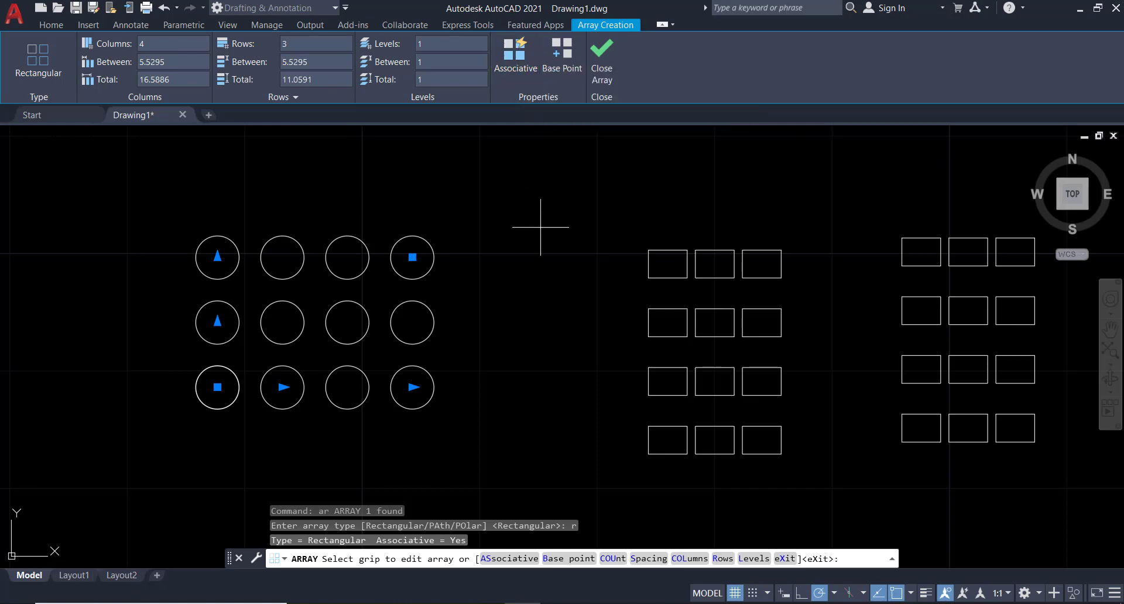
key(Return)
click(412, 257)
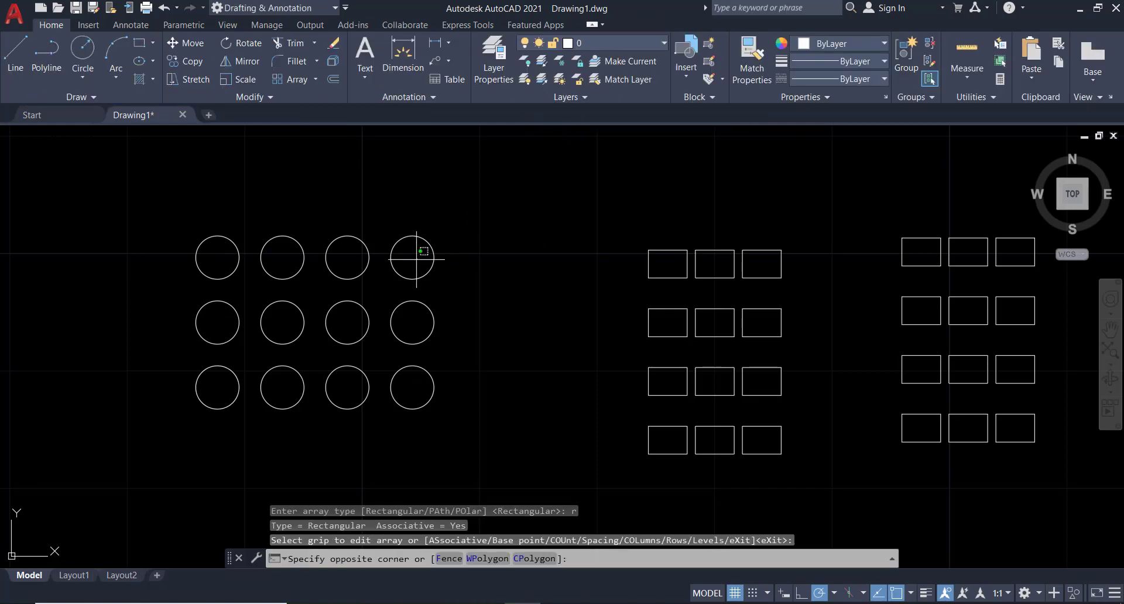
click(389, 294)
drag(359, 267, 310, 291)
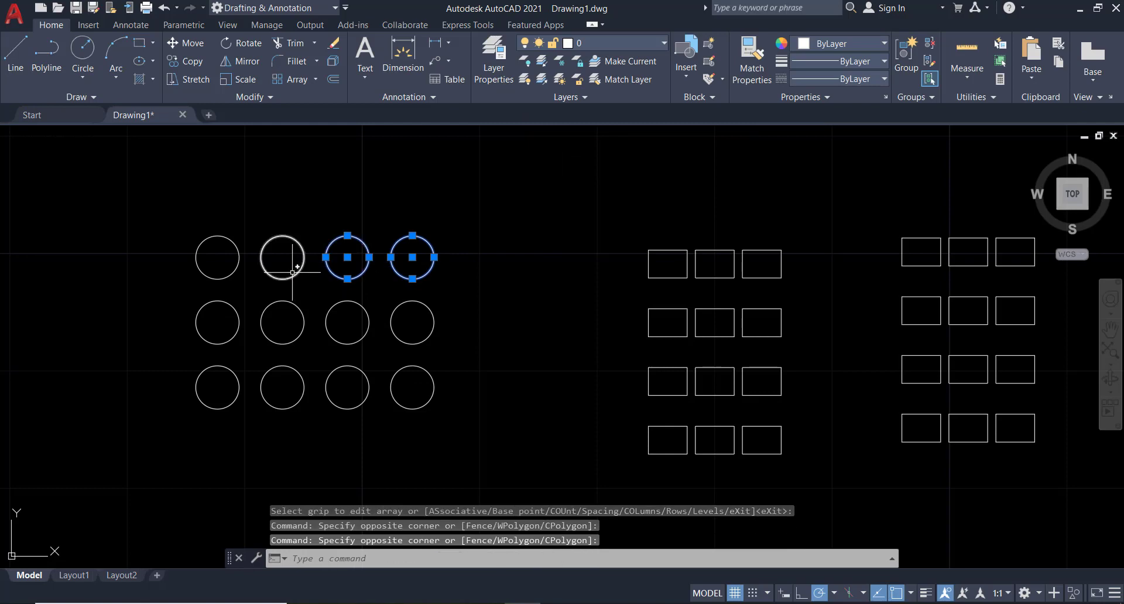
key(Escape)
mouse_move(281, 252)
mouse_down()
mouse_move(271, 283)
mouse_move(181, 283)
mouse_up()
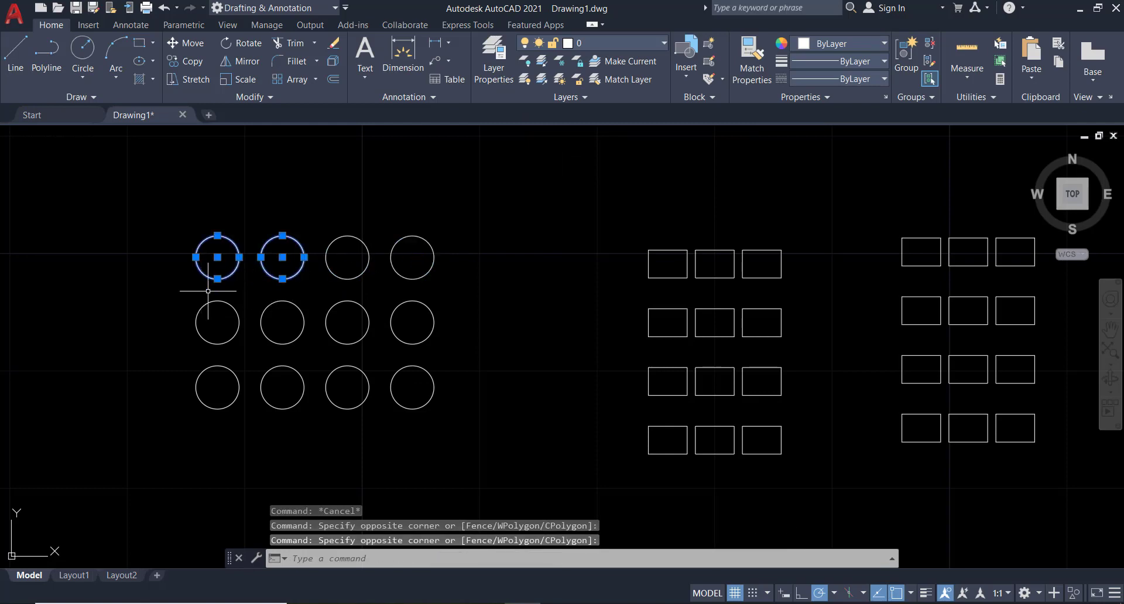
key(Escape)
drag(754, 245, 640, 299)
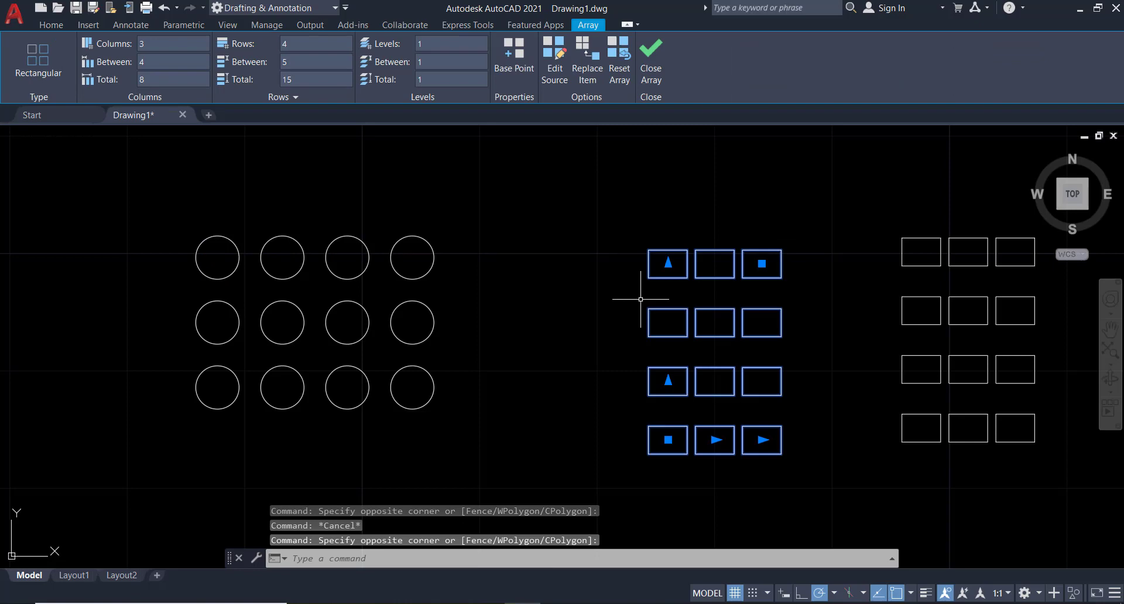
key(Escape)
drag(434, 214, 175, 401)
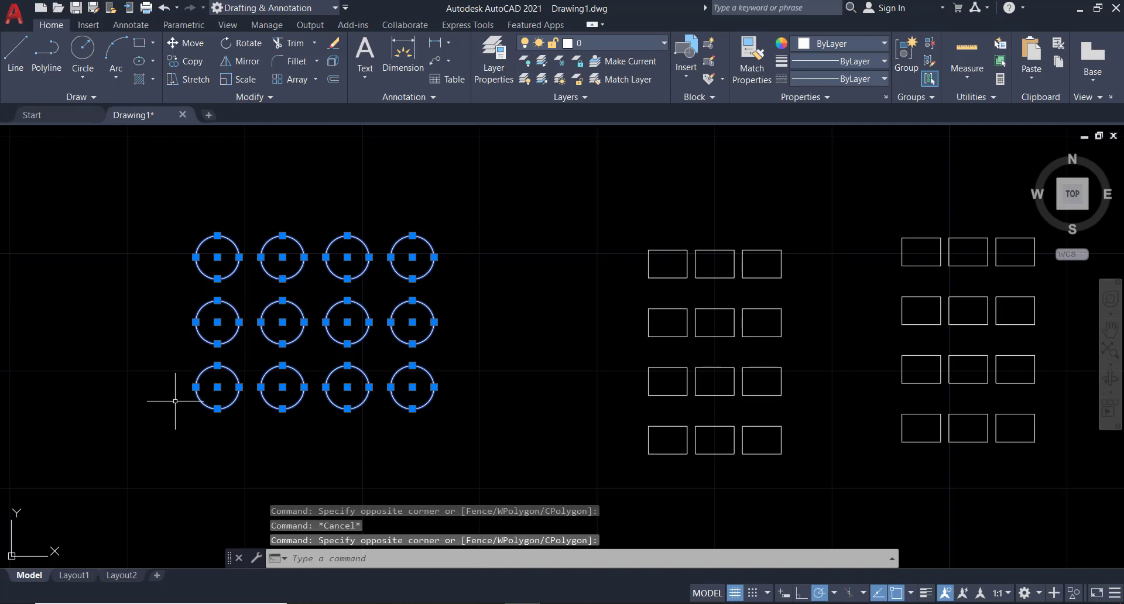
key(Escape)
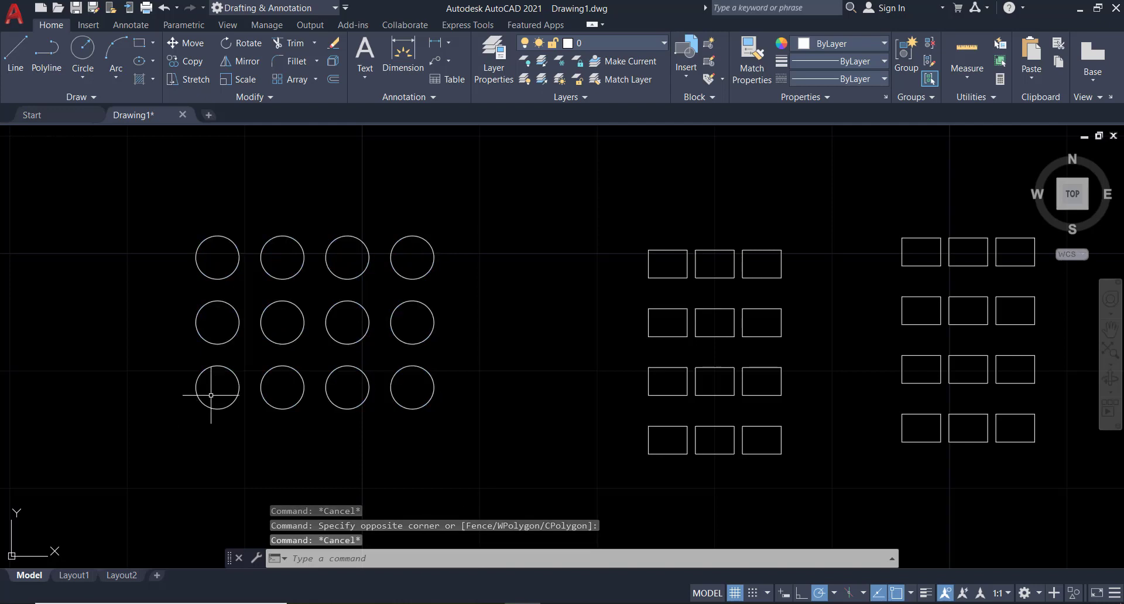
click(252, 358)
click(171, 402)
text(m)
key(Return)
click(217, 387)
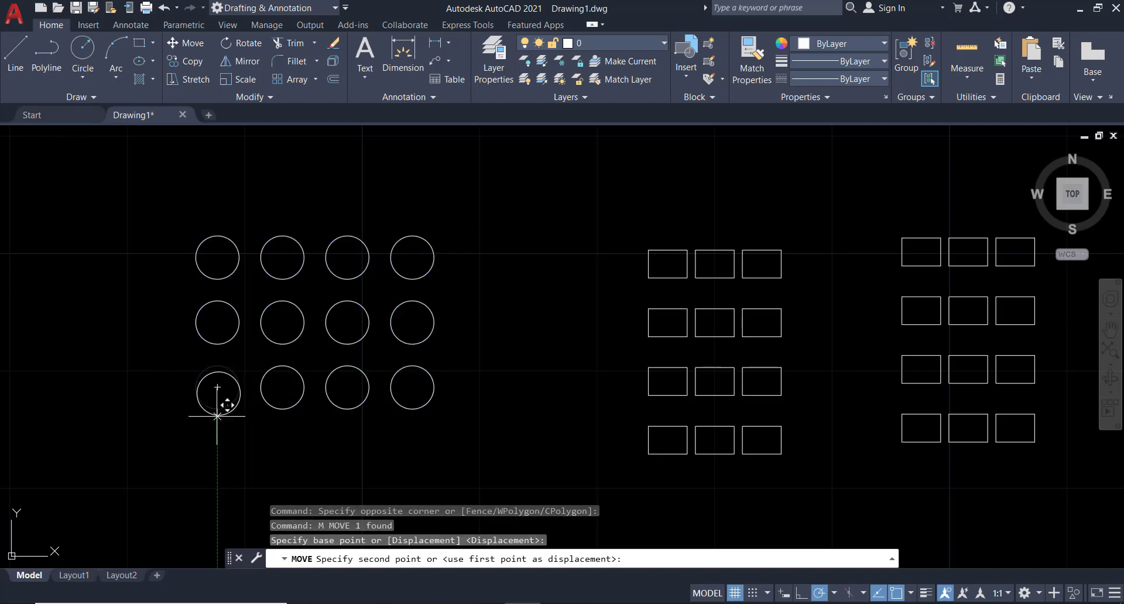
click(98, 417)
key(Escape)
key(ctrl+z)
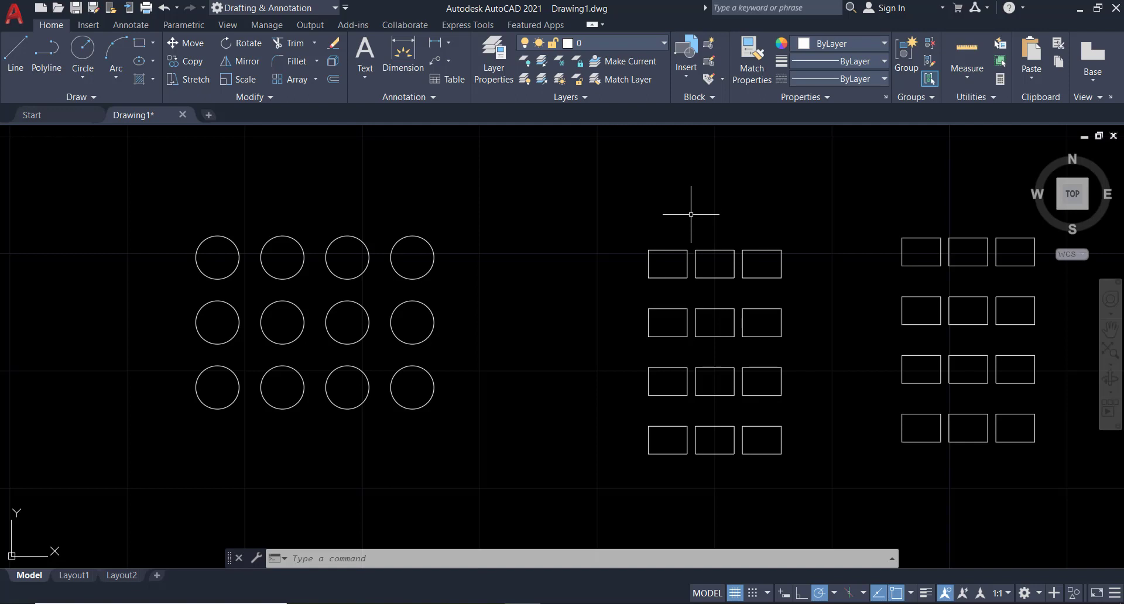
Explode the middle rectangle array with X into twelve separate rectangles
click(670, 248)
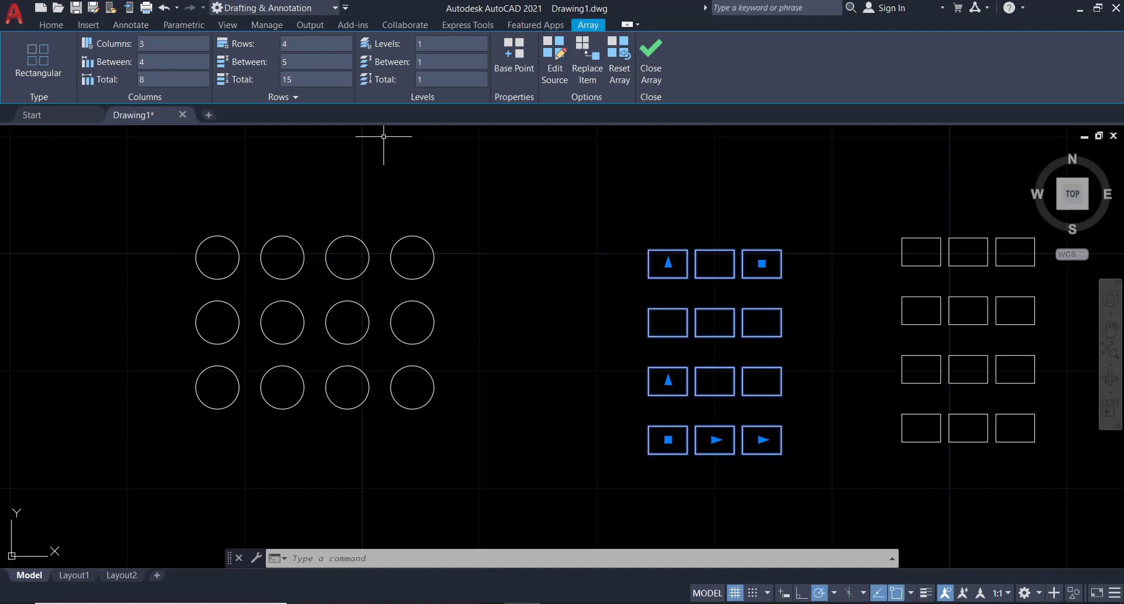
click(50, 25)
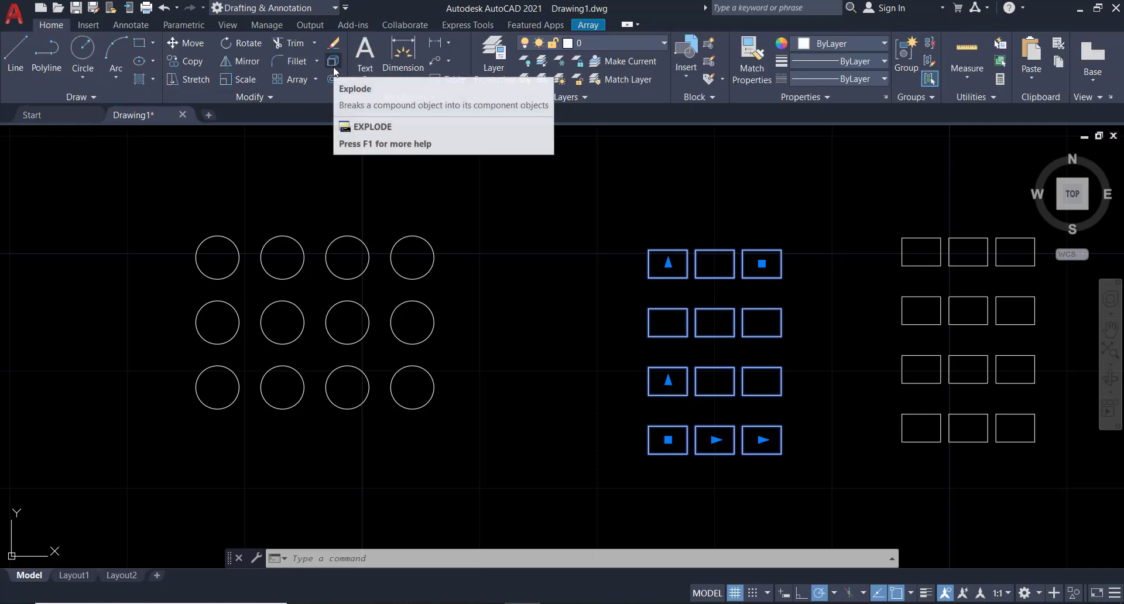
click(351, 555)
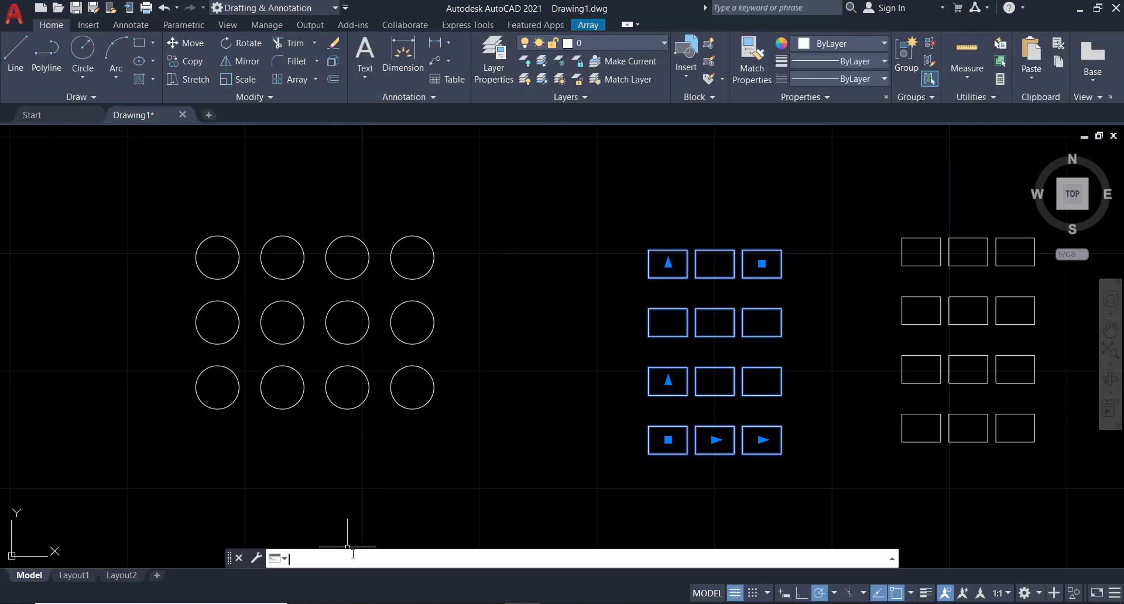
text(x)
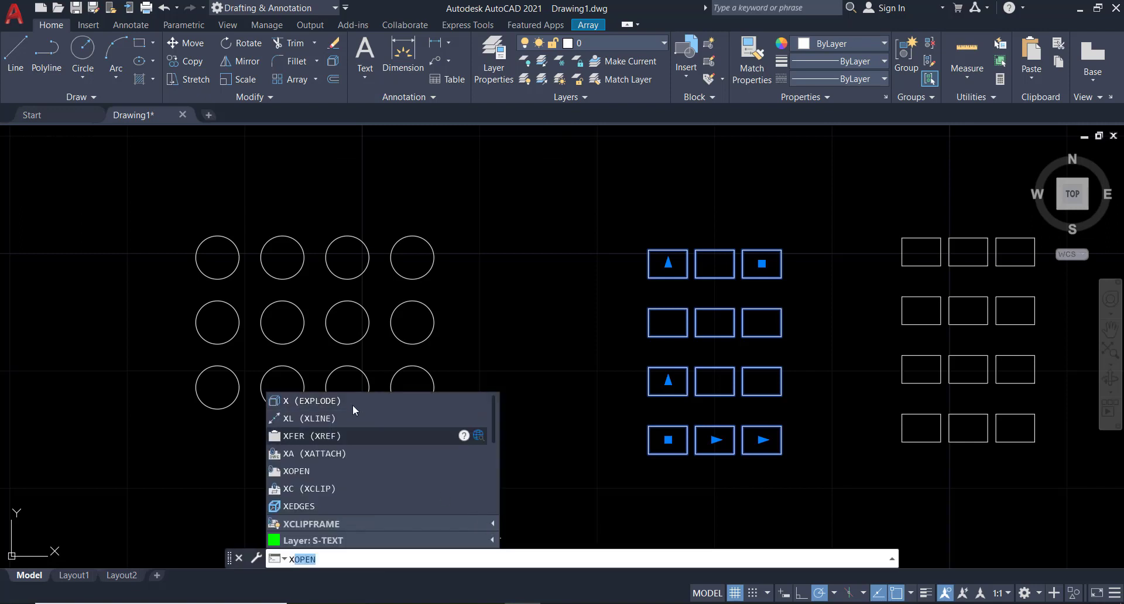
mouse_move(312, 401)
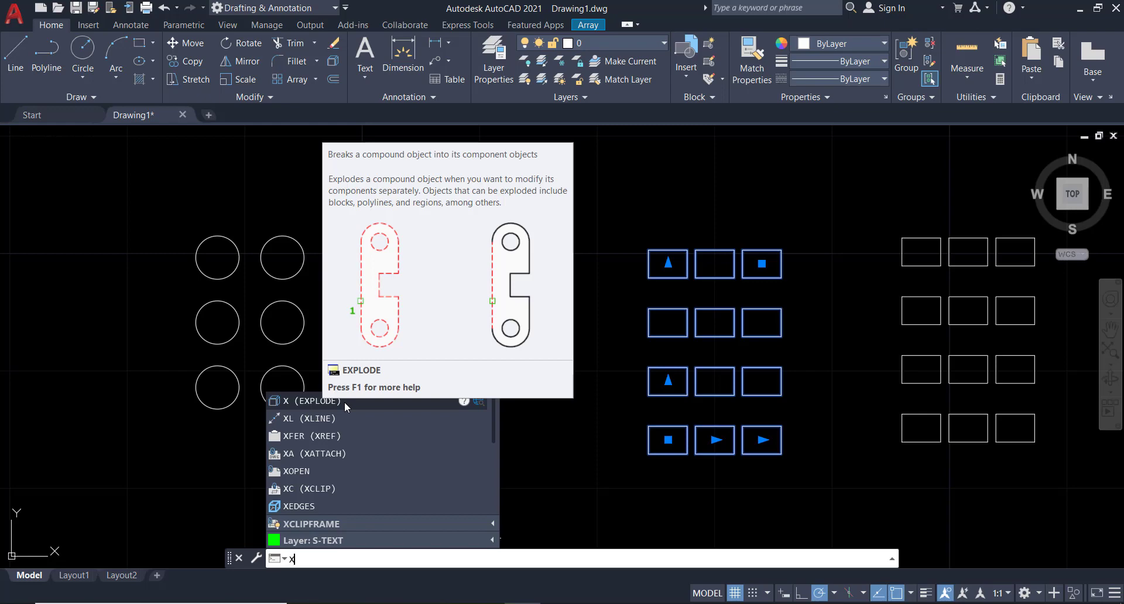
key(Return)
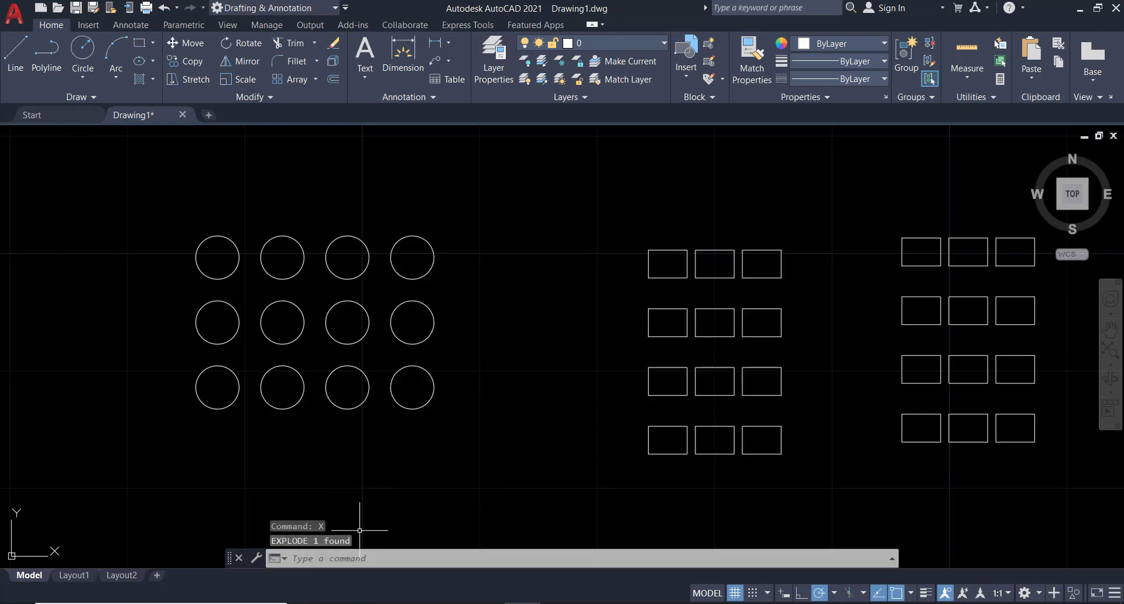
Test selections of a single rectangle, the circle grid and the whole middle grid, clearing each
click(756, 251)
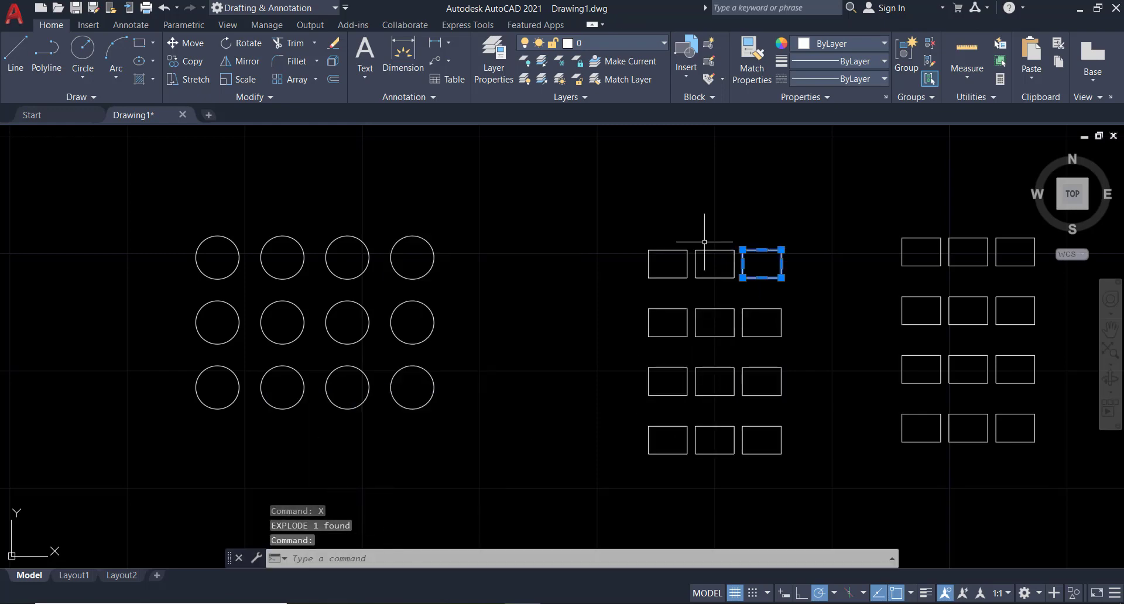
key(Escape)
click(780, 252)
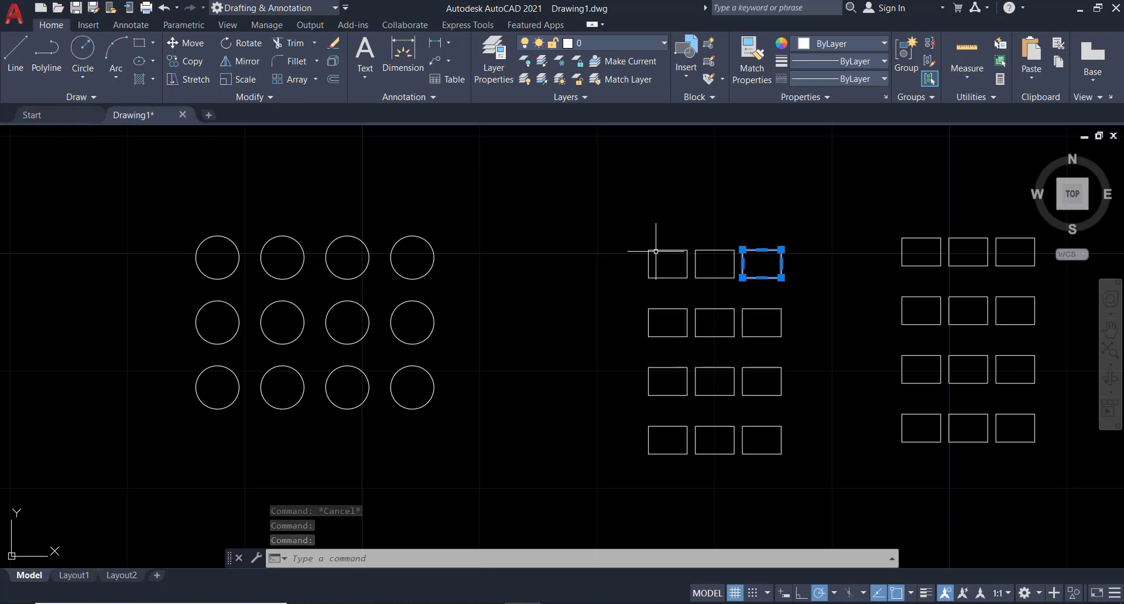
key(Escape)
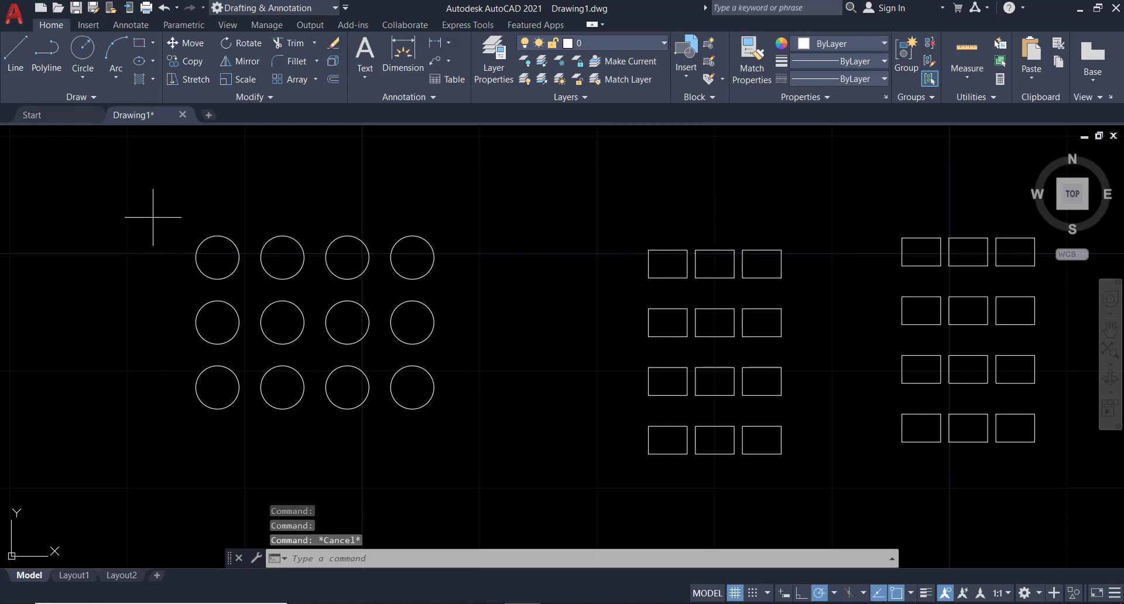
click(153, 218)
click(490, 430)
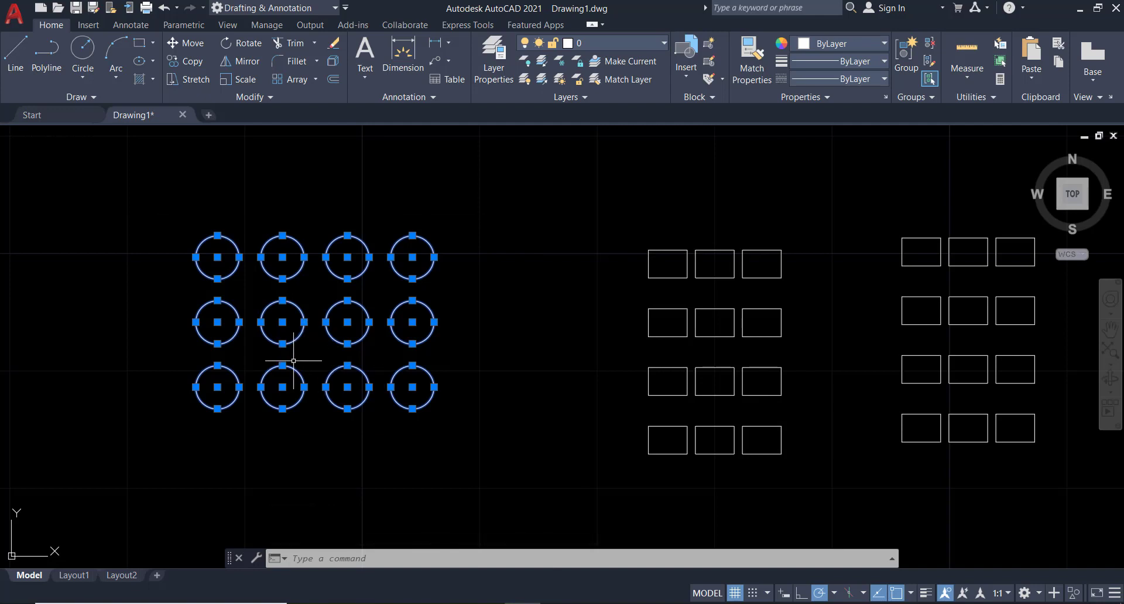
key(Escape)
click(821, 201)
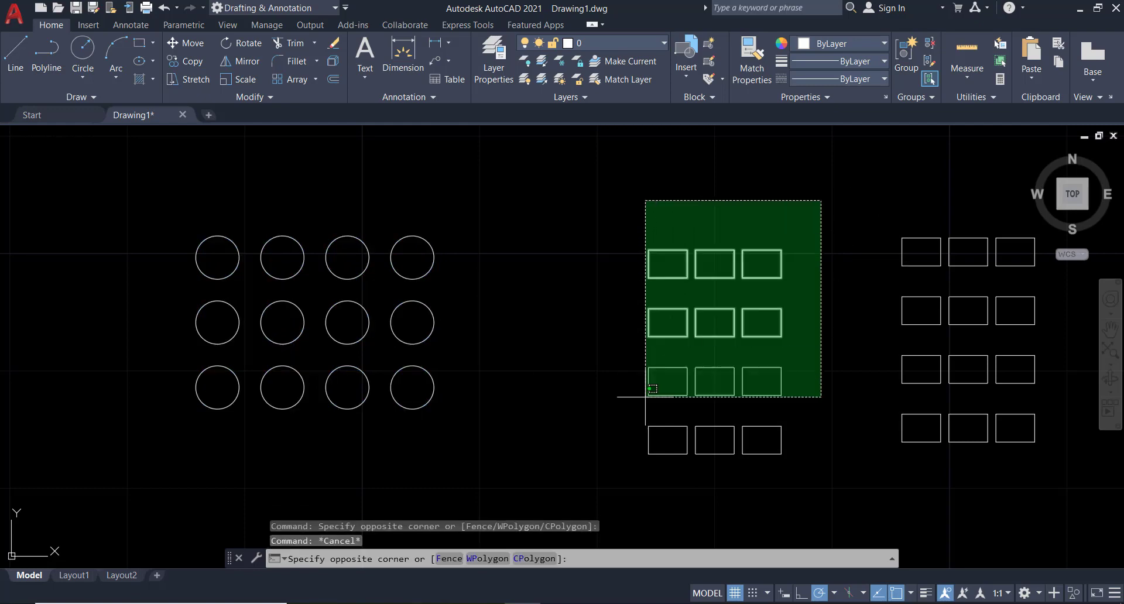
click(596, 481)
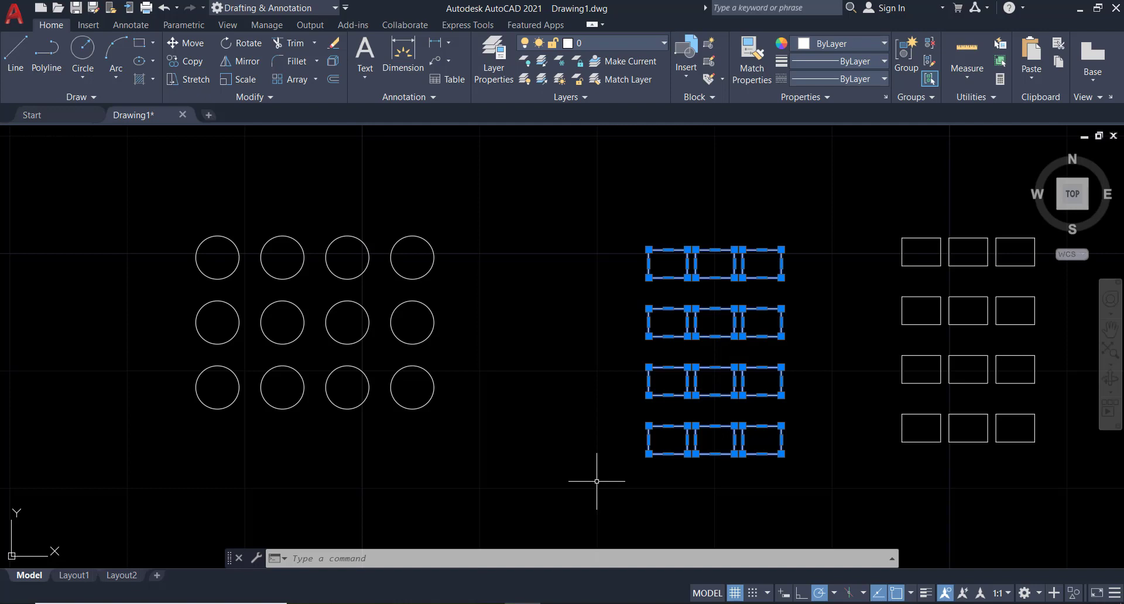
key(Escape)
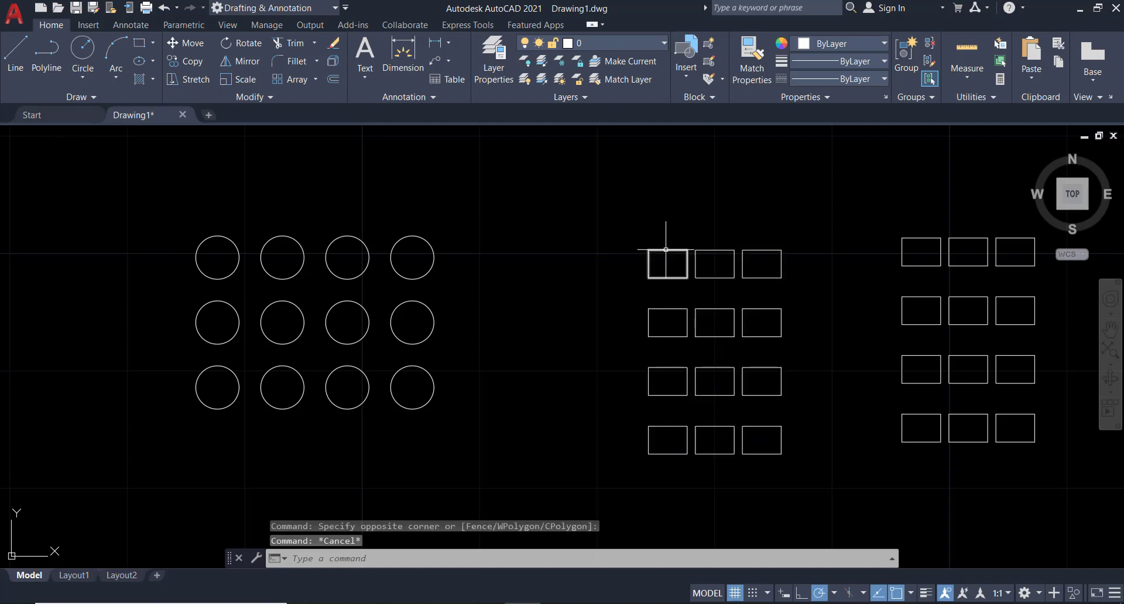
Explode the middle grid's top-left rectangle and select its four resulting edge lines
click(672, 233)
click(631, 269)
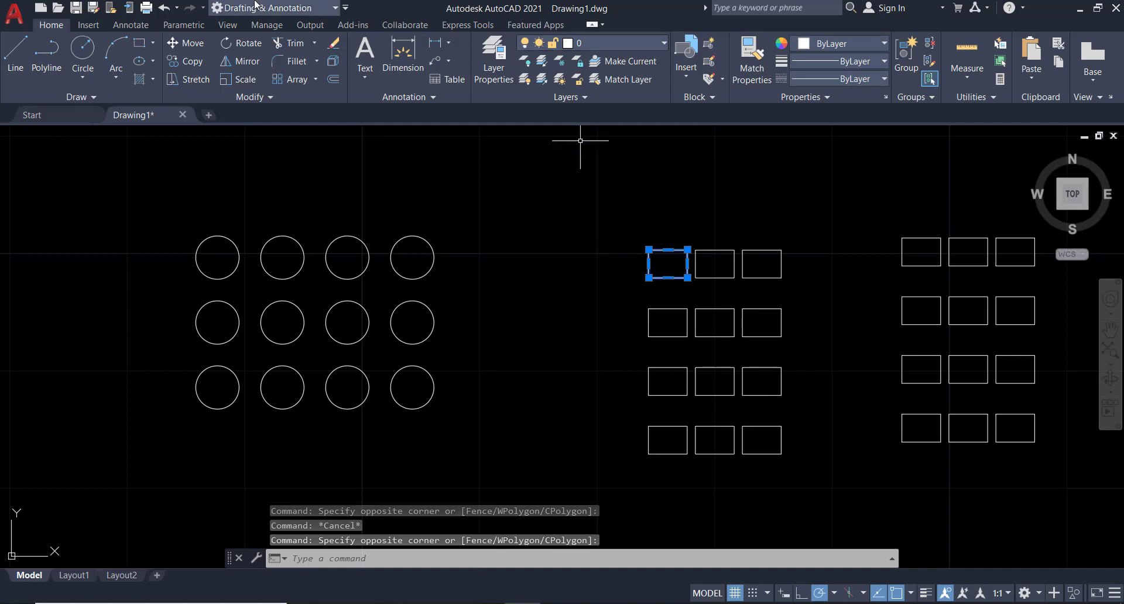
click(333, 61)
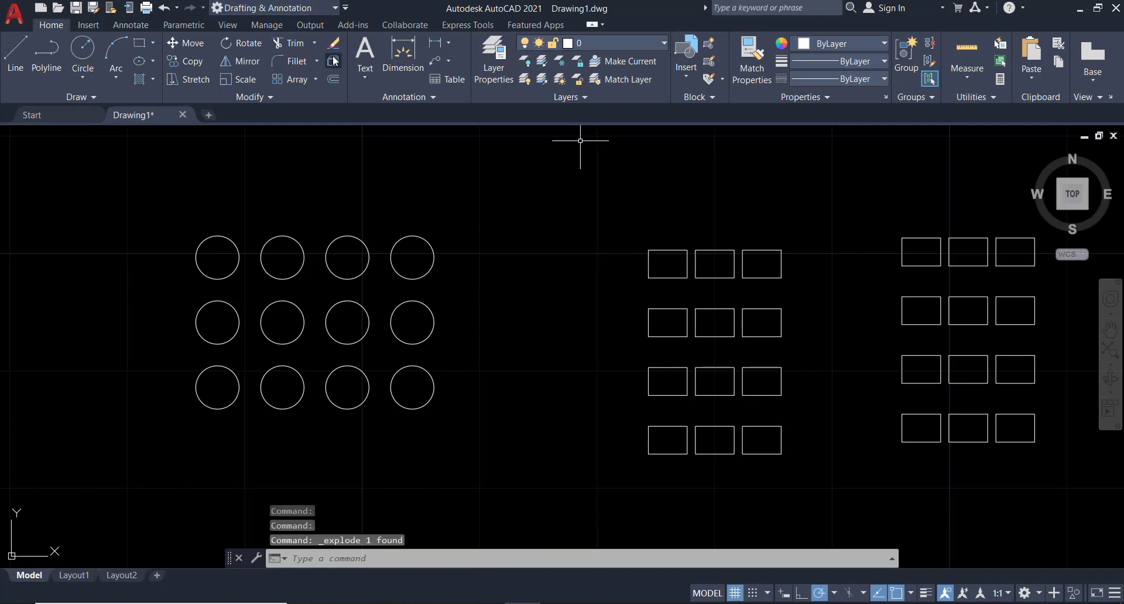
click(668, 250)
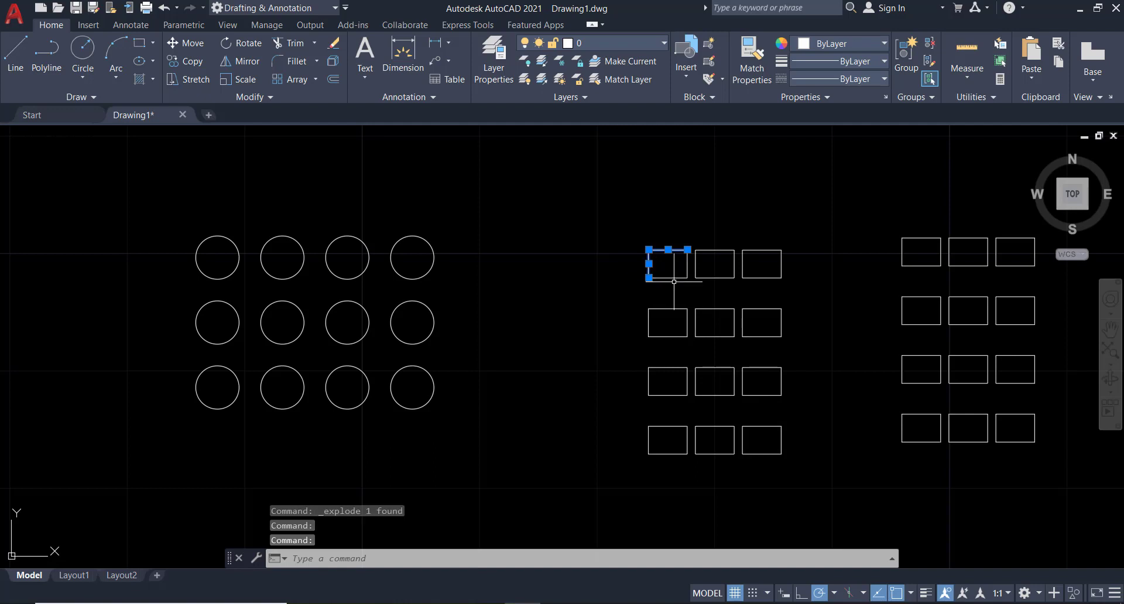
click(668, 278)
click(688, 263)
click(649, 266)
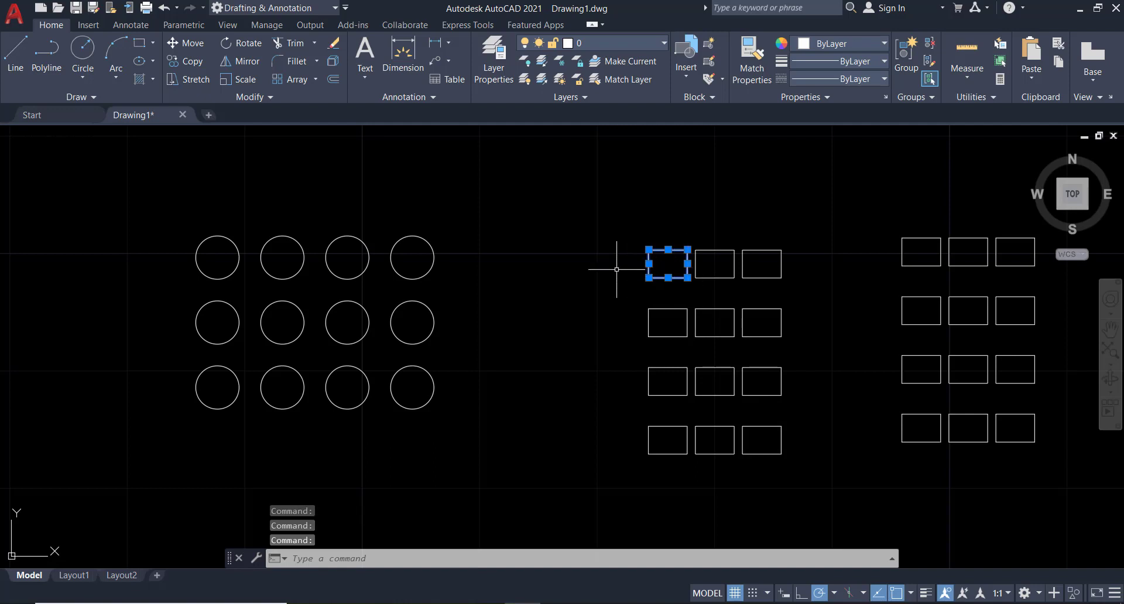
key(Escape)
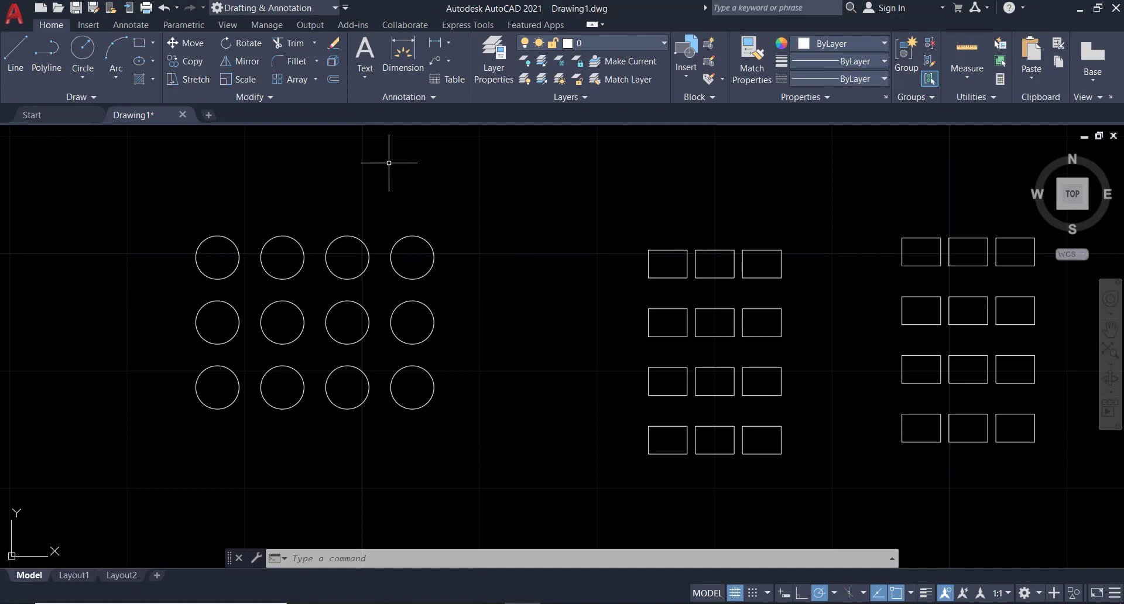
click(317, 81)
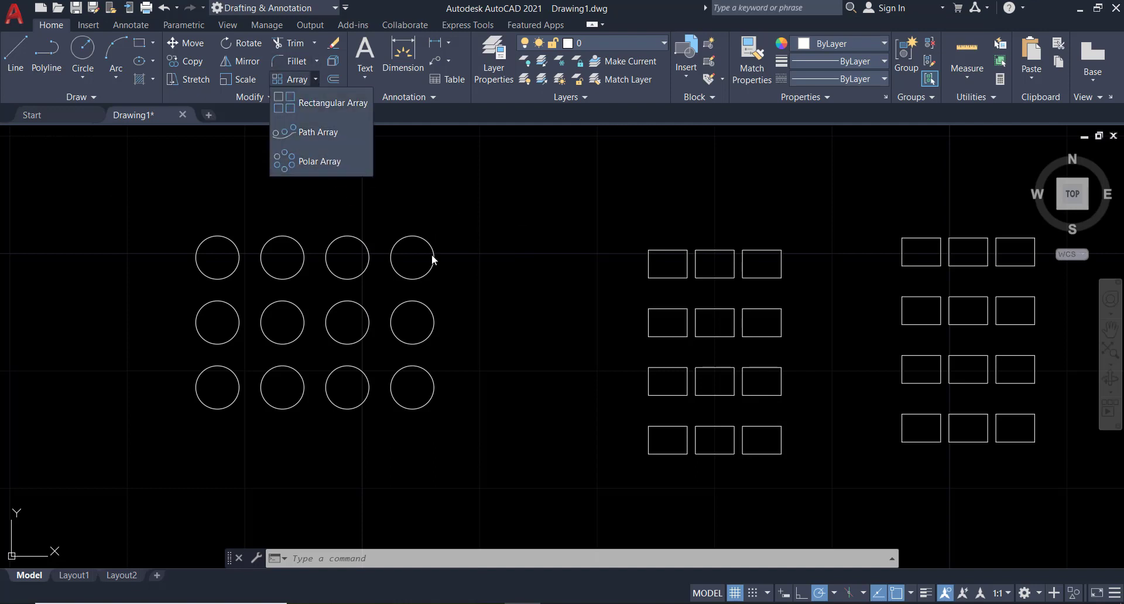
scroll(536, 234, down, 2)
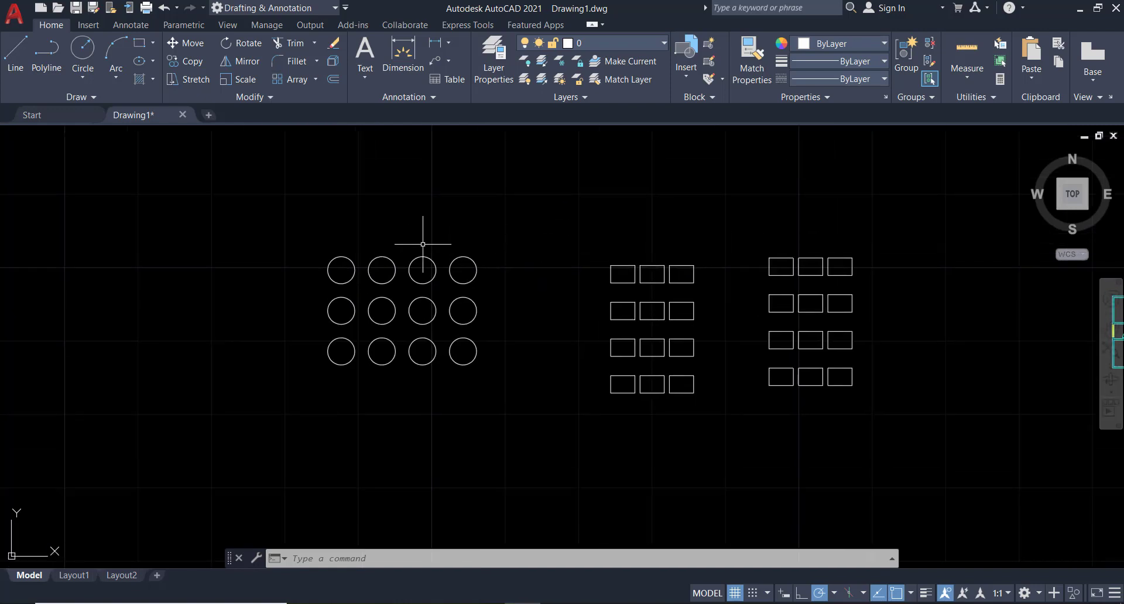
middle_drag(277, 224, 418, 305)
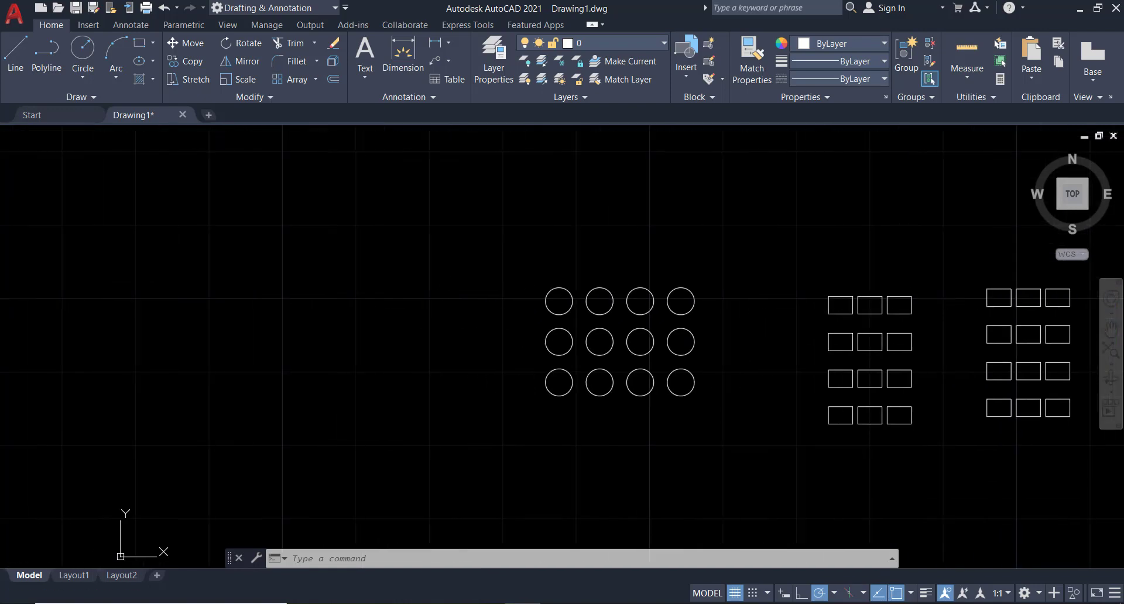
Draw a new standalone circle to the left of the circle grid
text(c)
key(Return)
click(264, 312)
click(285, 318)
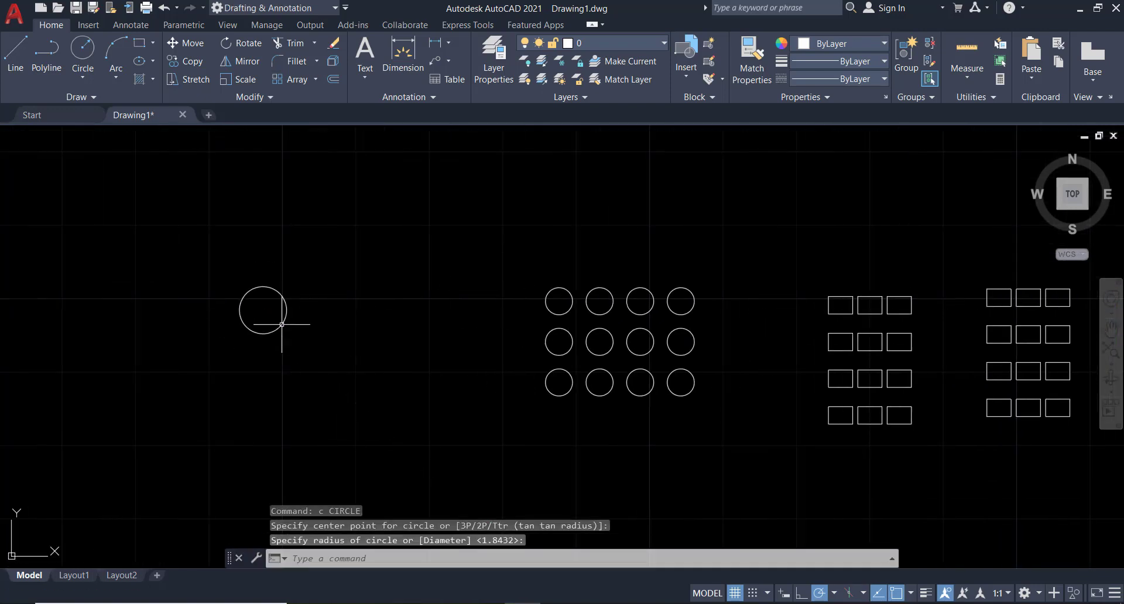
key(Escape)
middle_drag(272, 343, 368, 368)
middle_drag(290, 332, 326, 233)
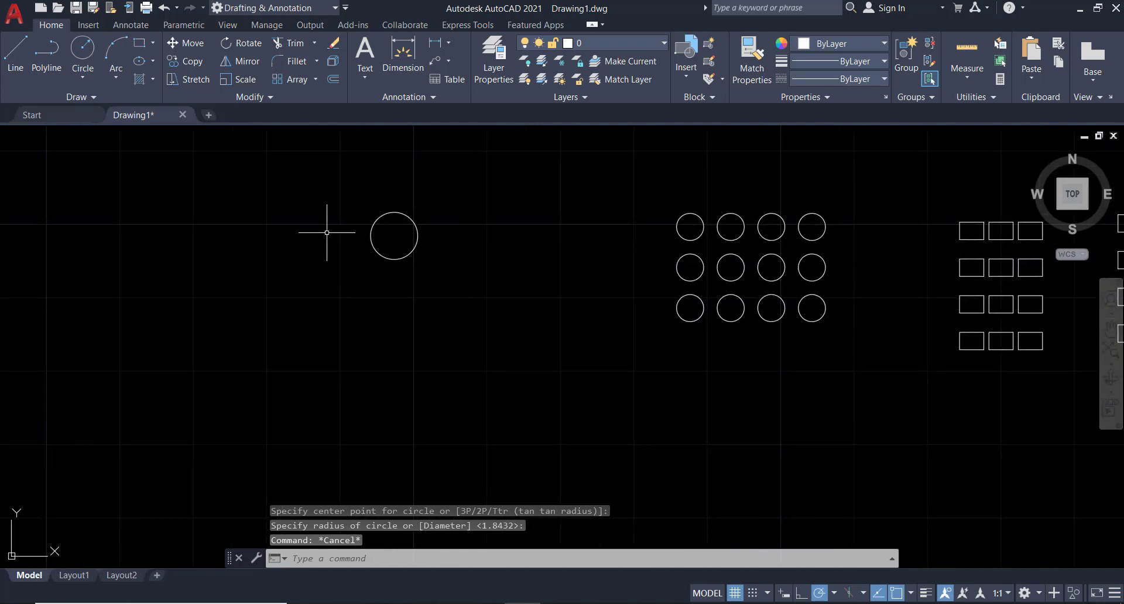
Window-select the new circle and choose Polar Array for it
click(426, 192)
click(395, 229)
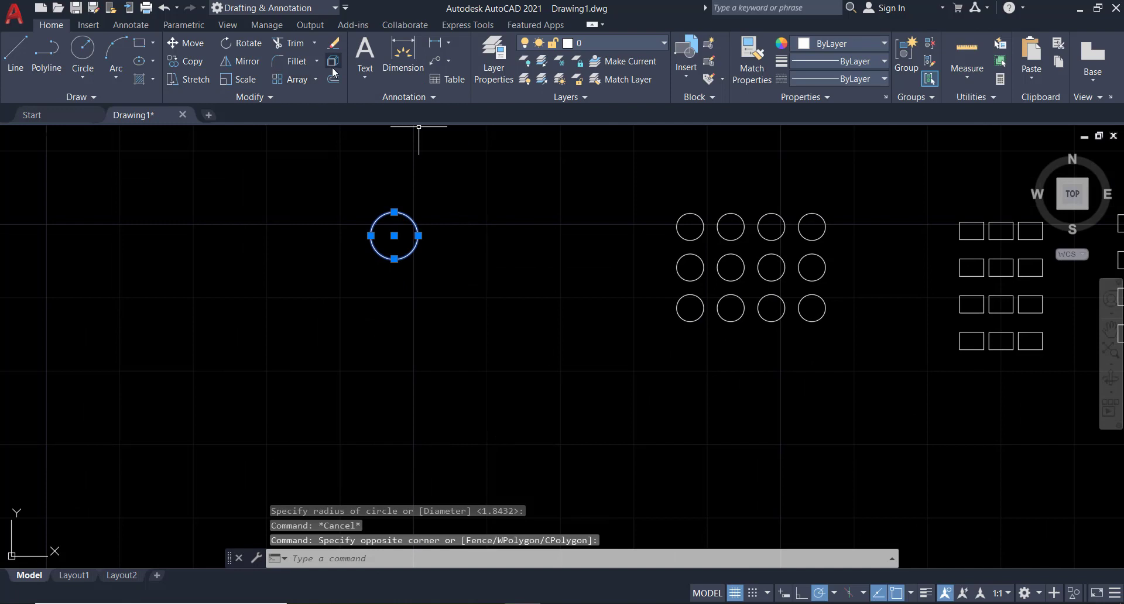
click(316, 79)
click(326, 161)
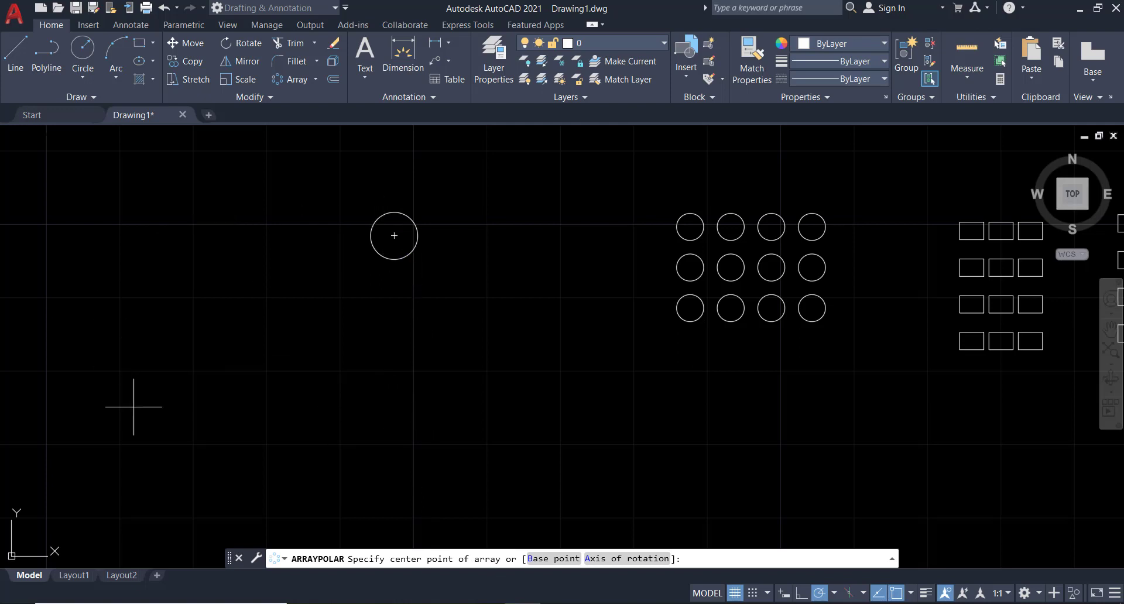
Centre the polar array below-right of the circle with 8 items, 45° apart over 360°
middle_drag(367, 345, 423, 308)
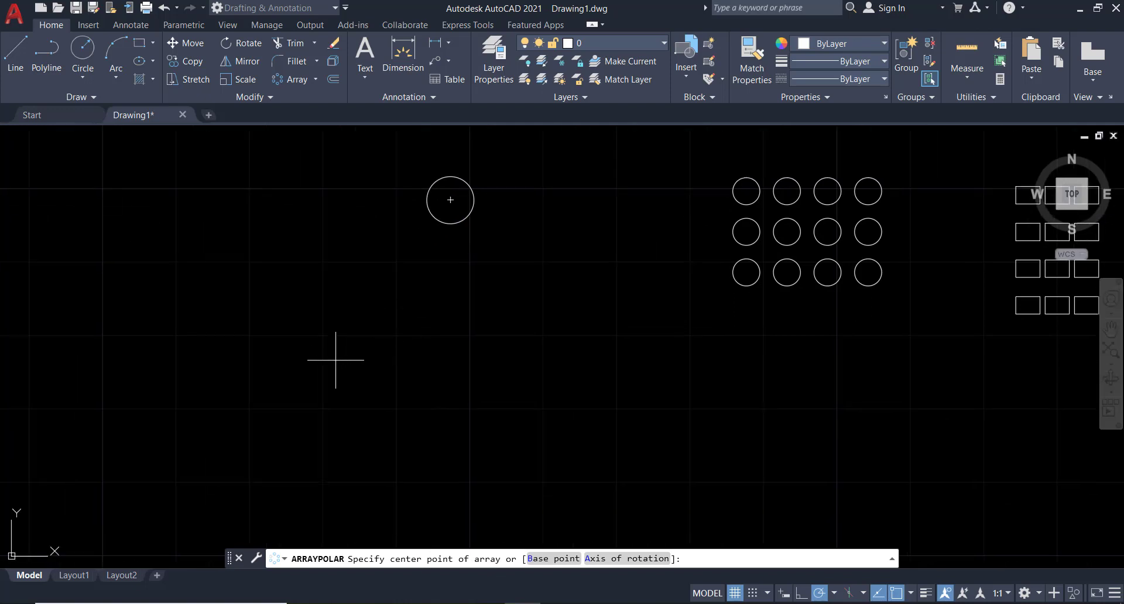
click(307, 355)
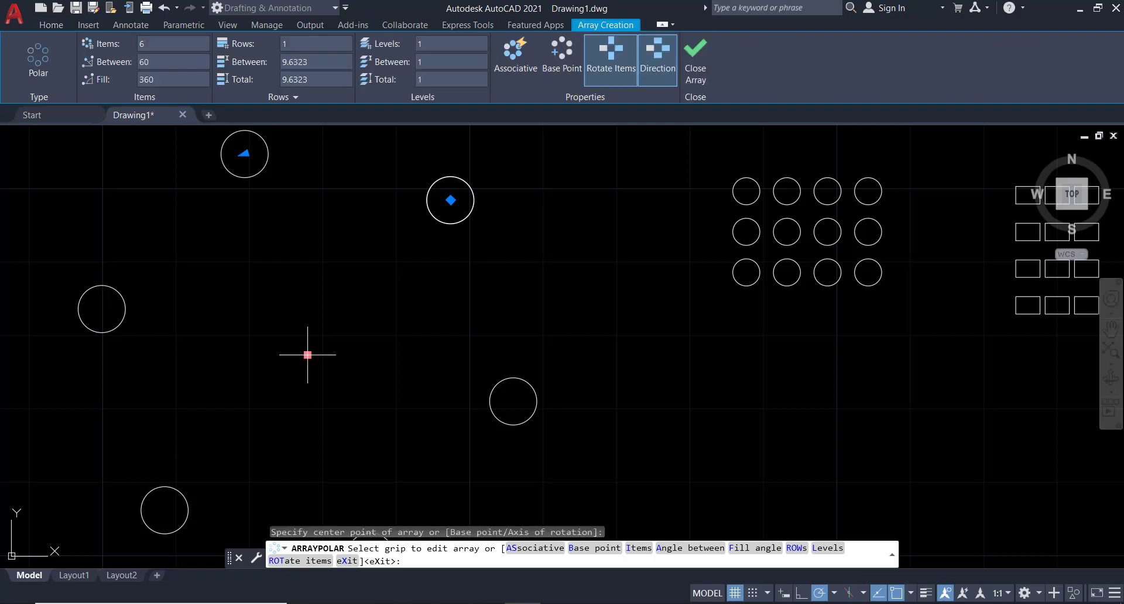
middle_drag(307, 354, 356, 317)
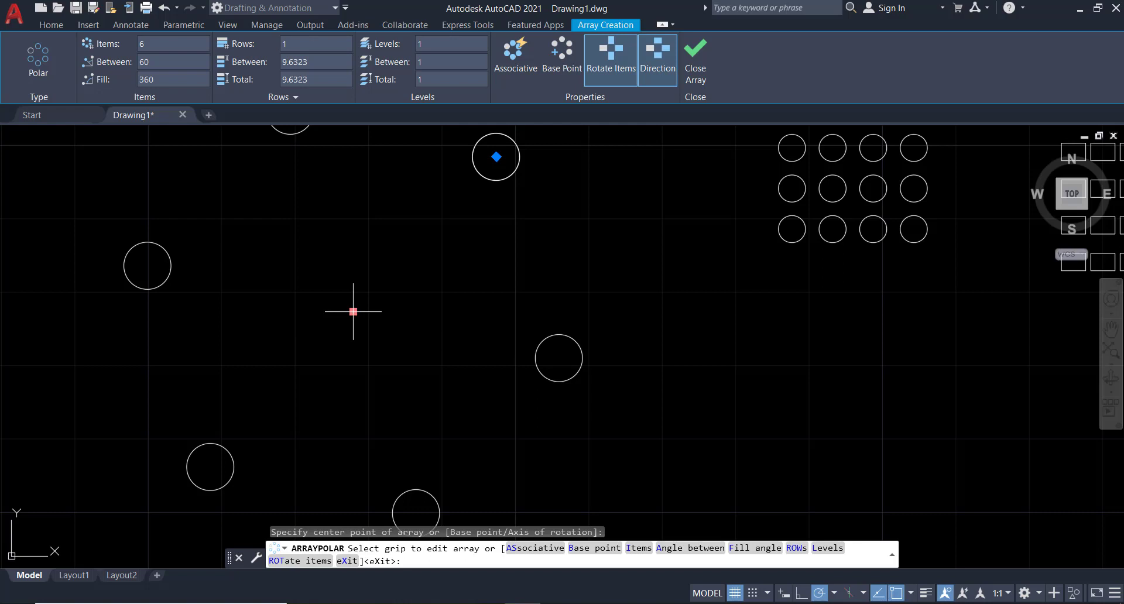
mouse_move(174, 44)
click(171, 47)
scroll(290, 168, up, 1)
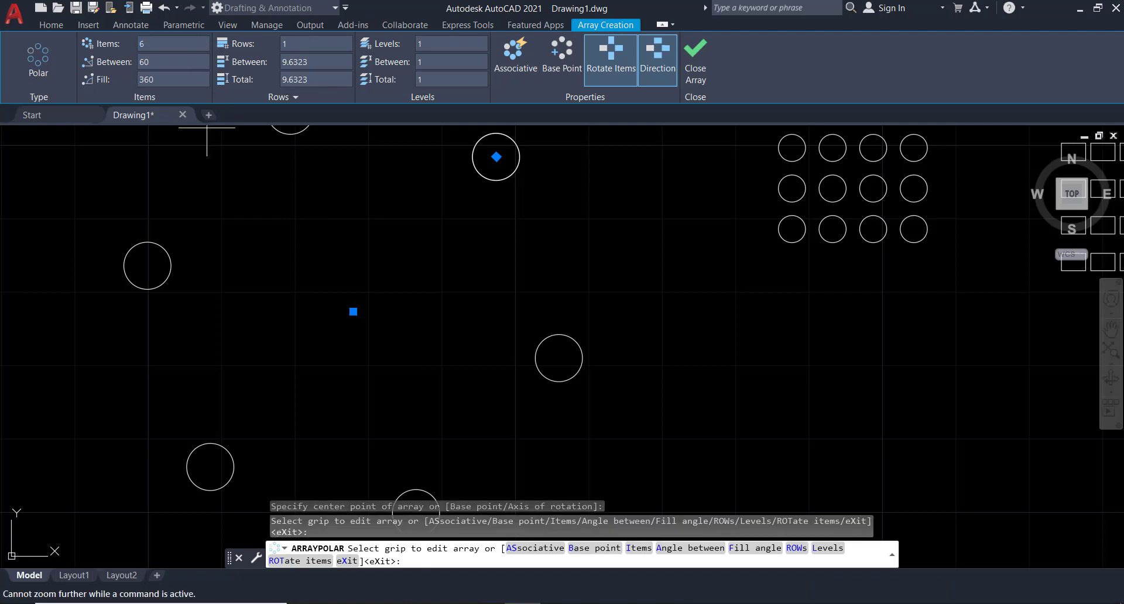
click(171, 44)
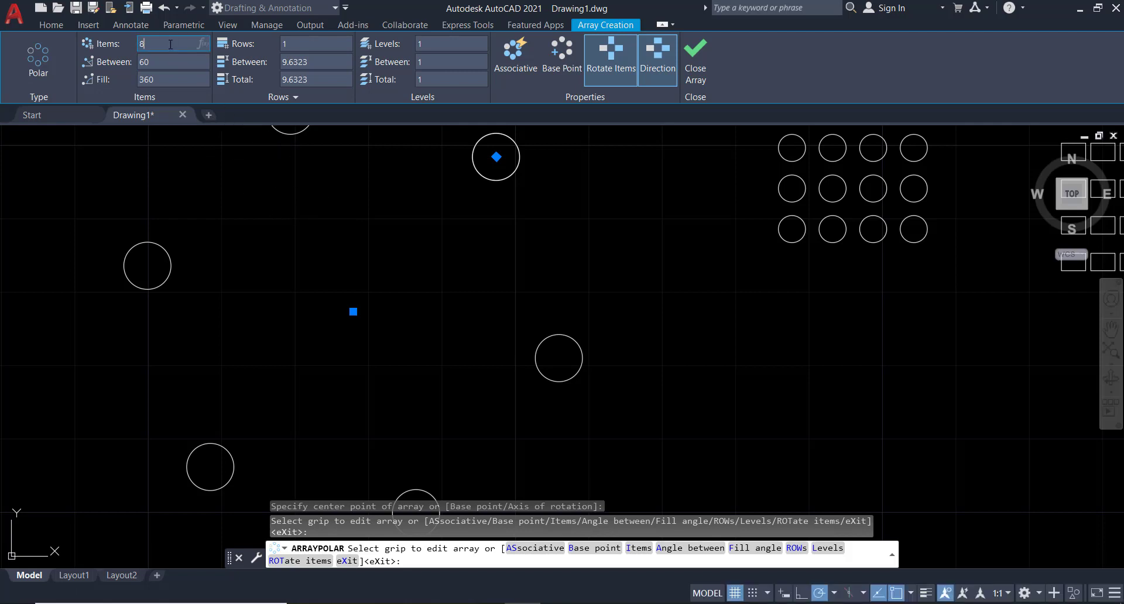
text(8)
key(Return)
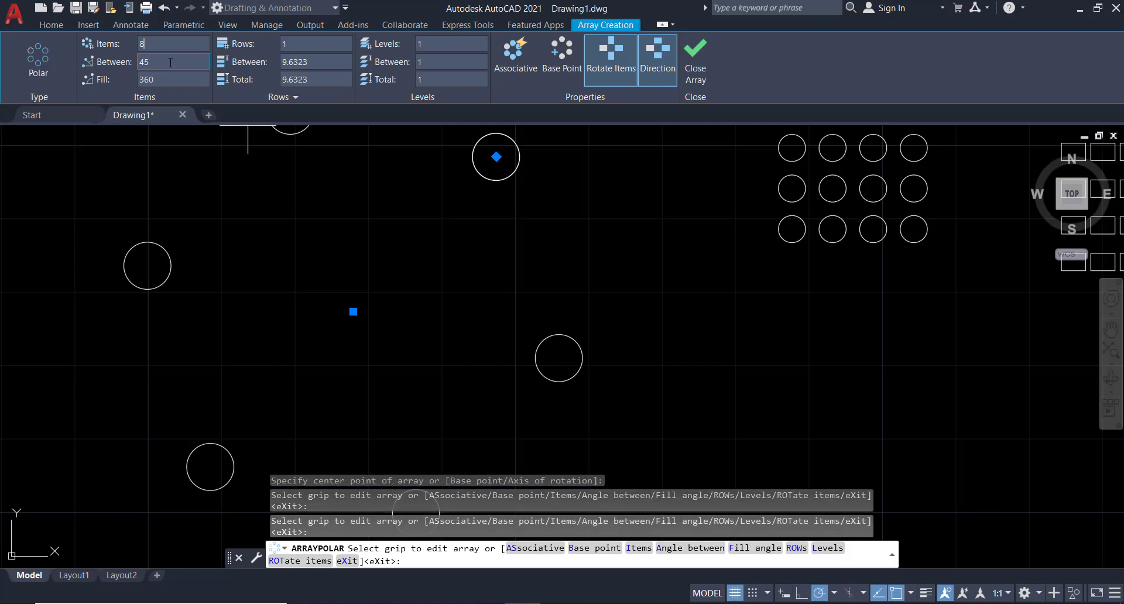
scroll(342, 209, up, 1)
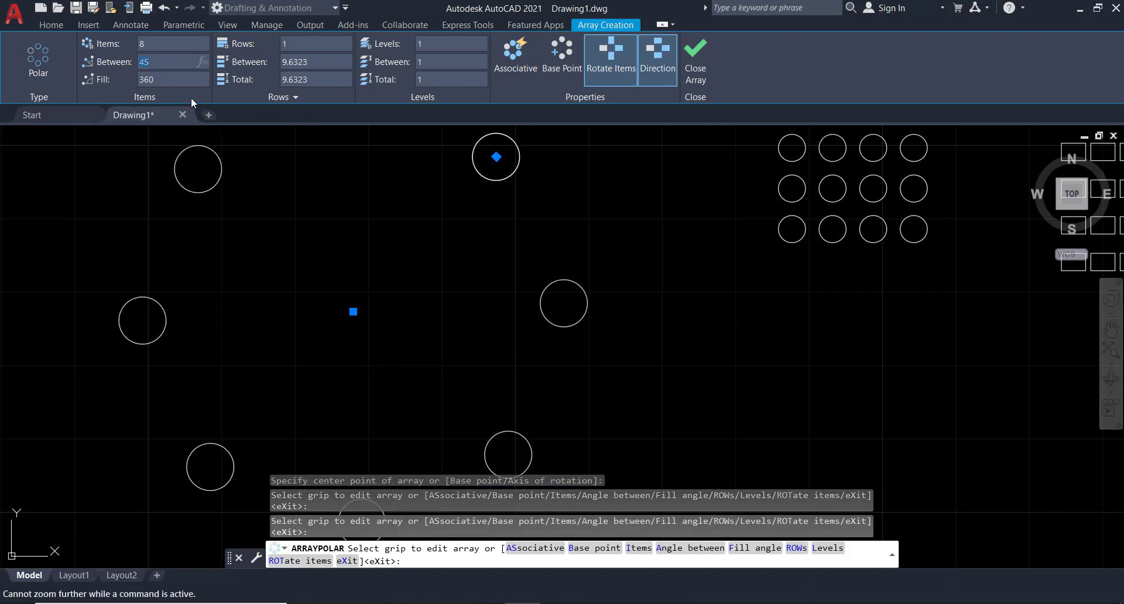
click(156, 43)
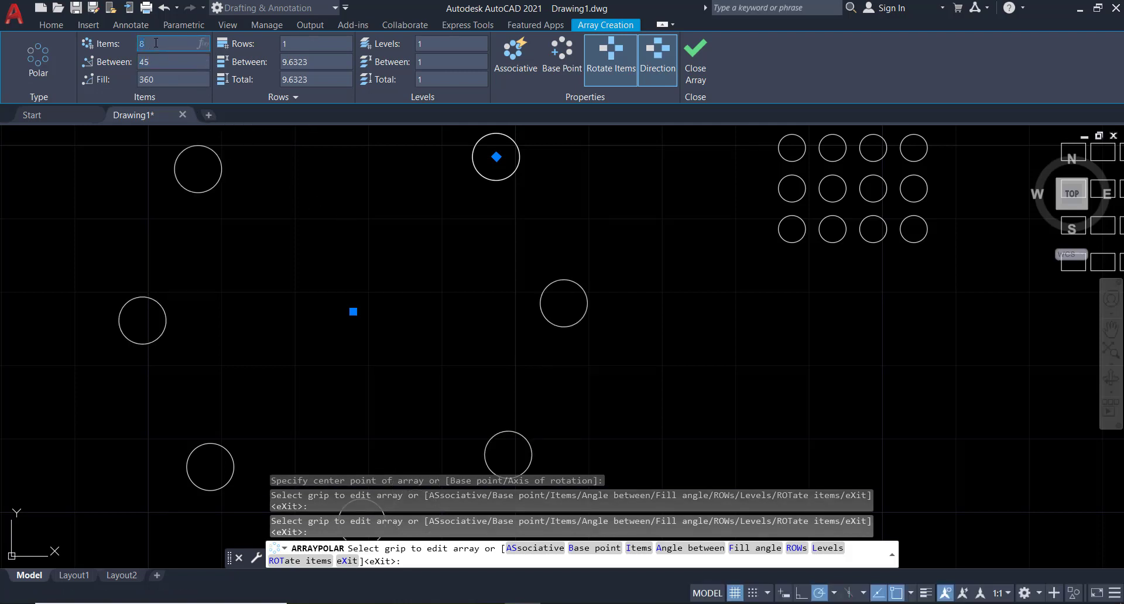
click(159, 62)
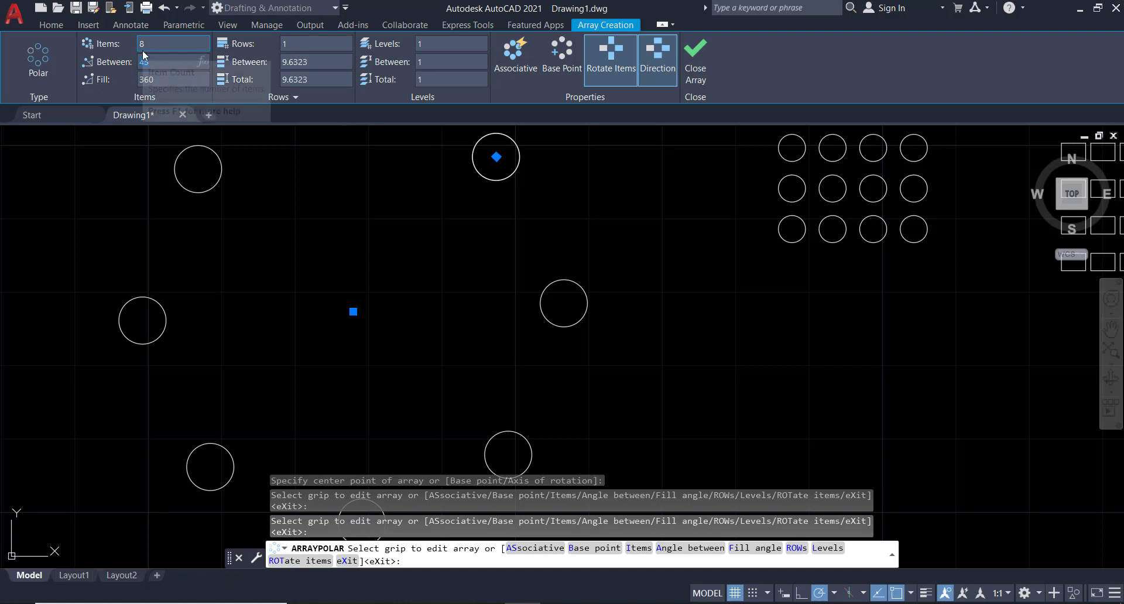
click(145, 41)
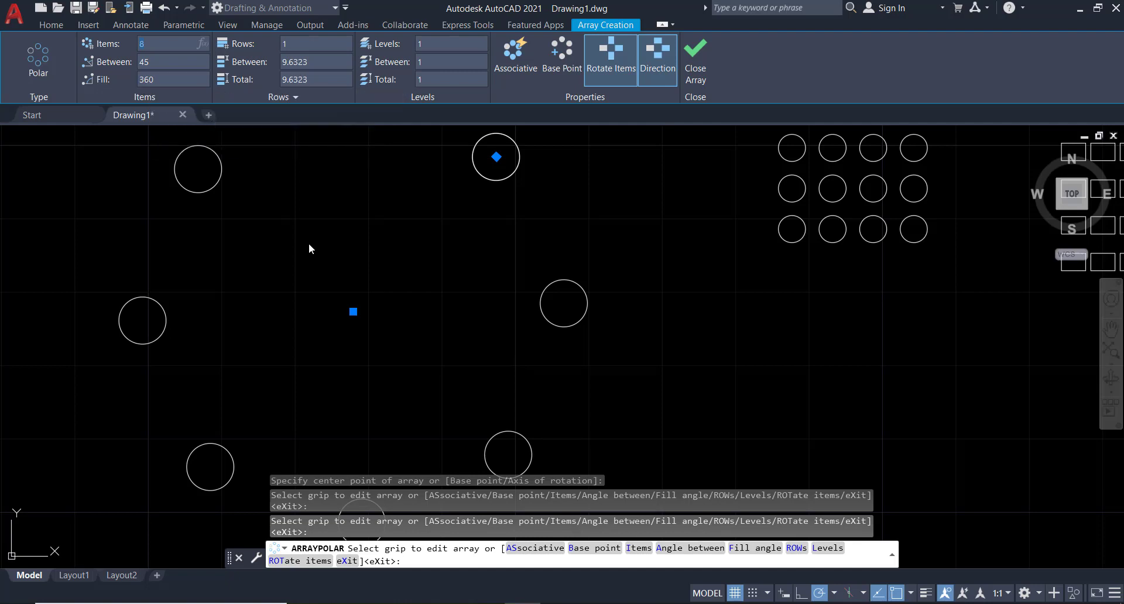
key(Return)
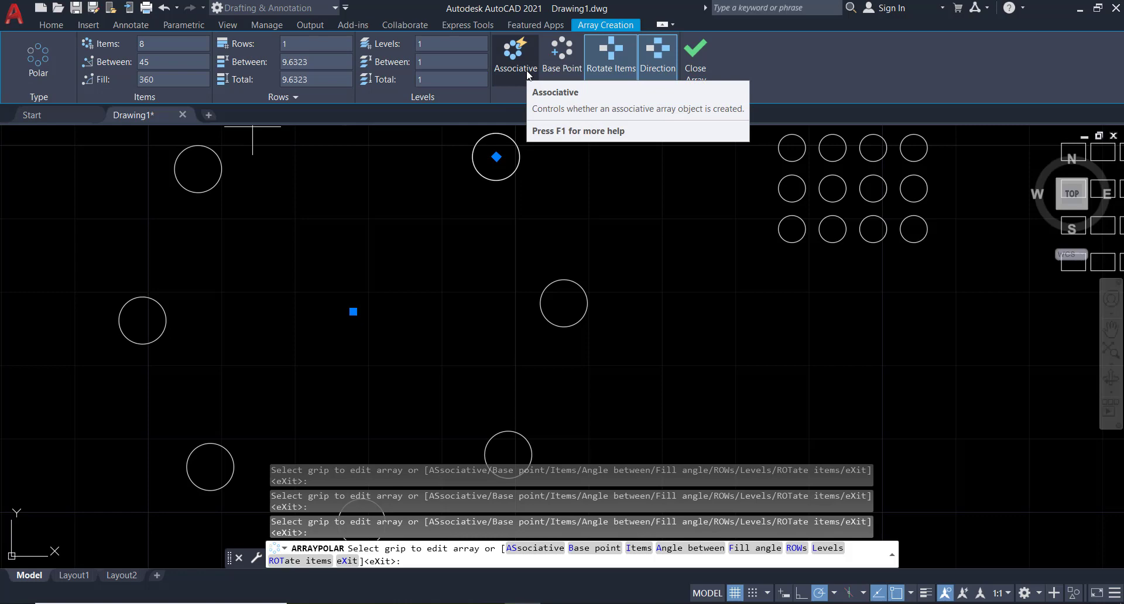
key(Return)
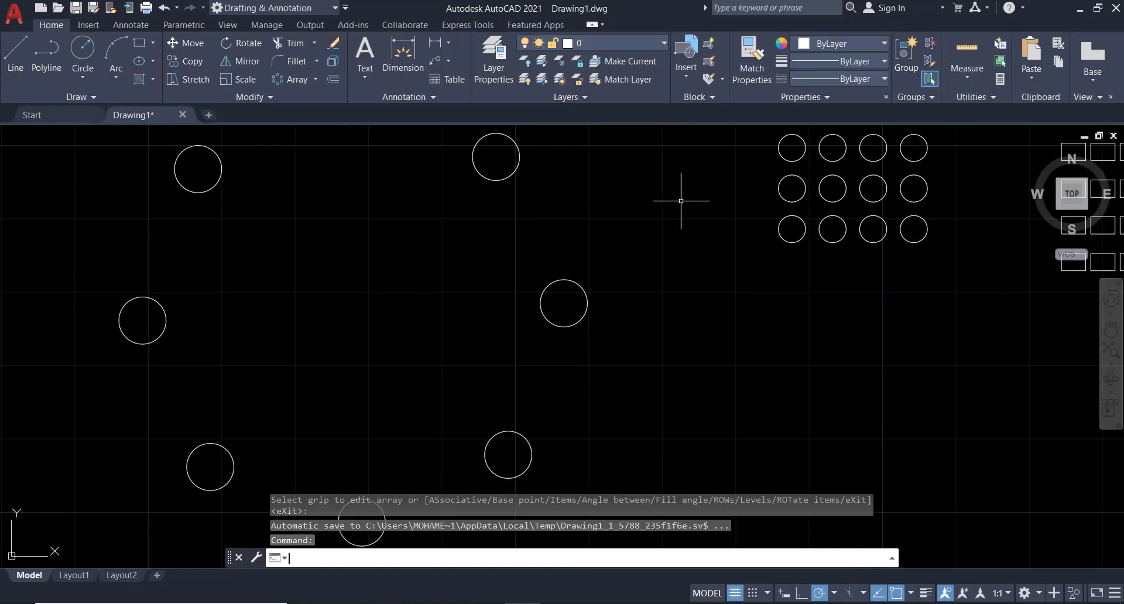
scroll(609, 246, down, 2)
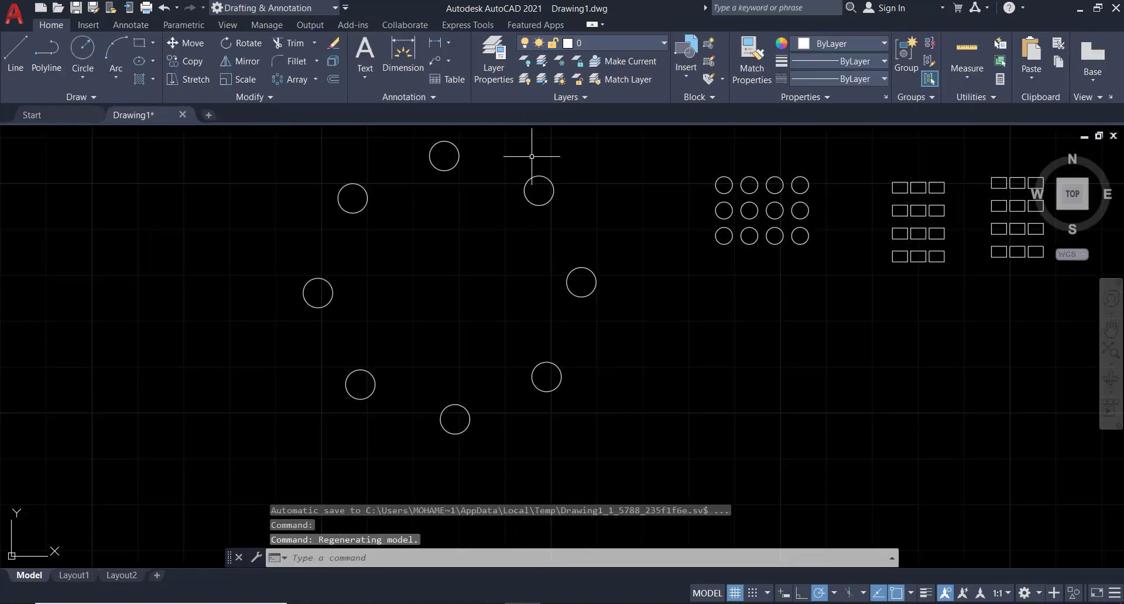
click(570, 140)
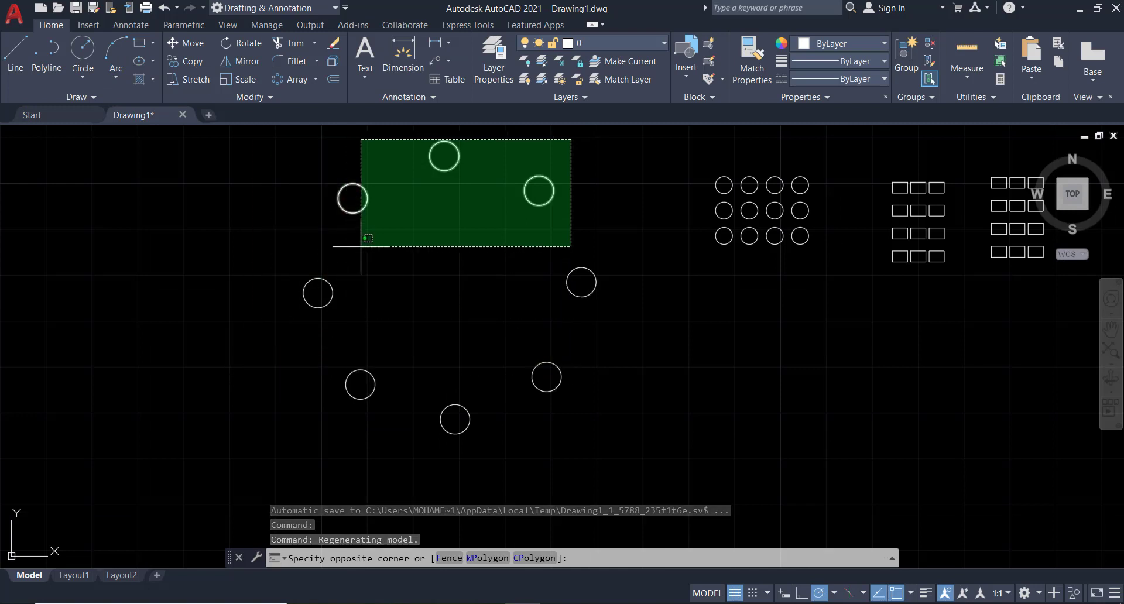
key(Escape)
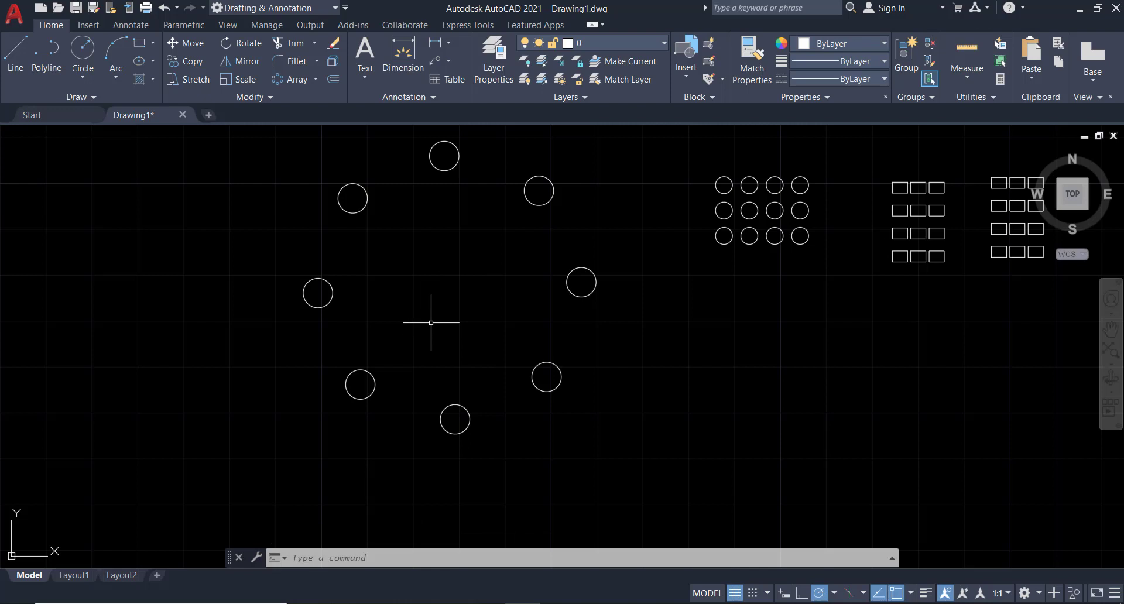
middle_drag(403, 342, 298, 344)
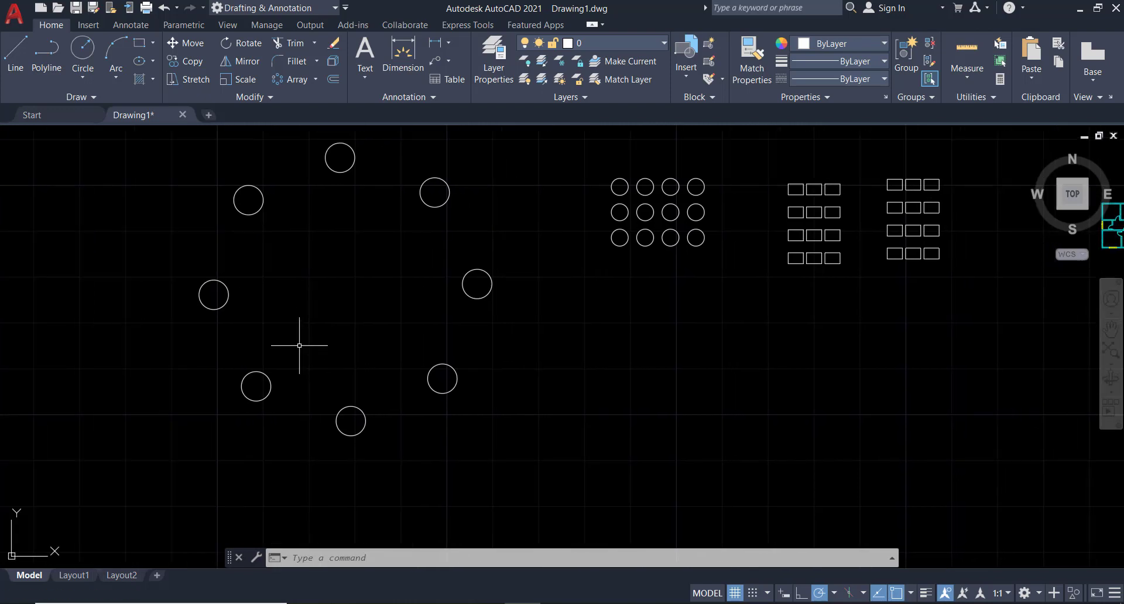
text(1)
key(Return)
click(530, 409)
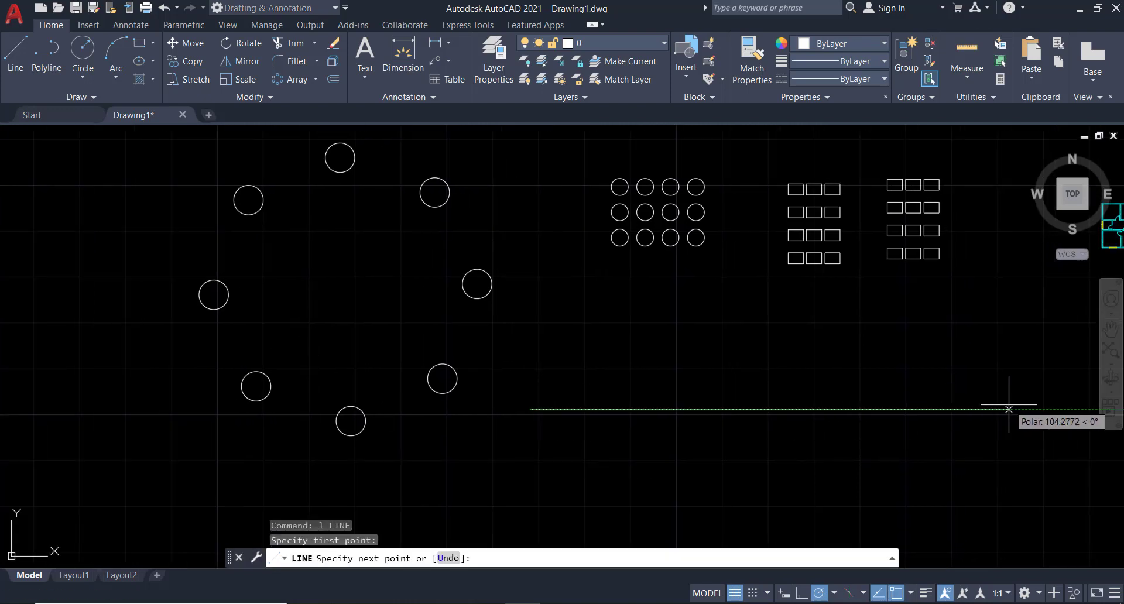
click(999, 322)
key(Escape)
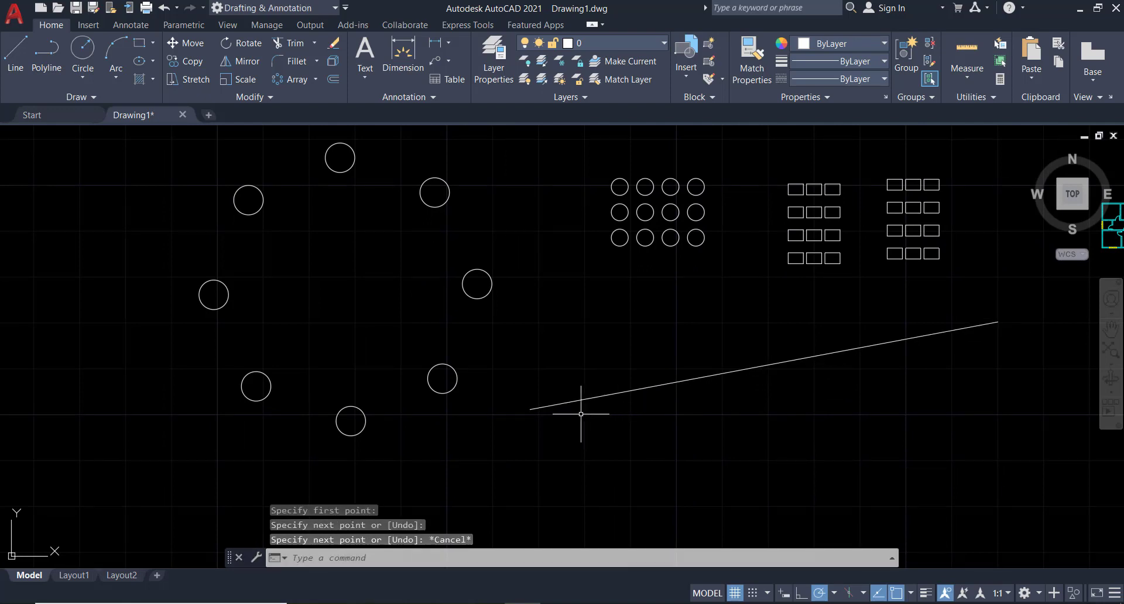
click(457, 383)
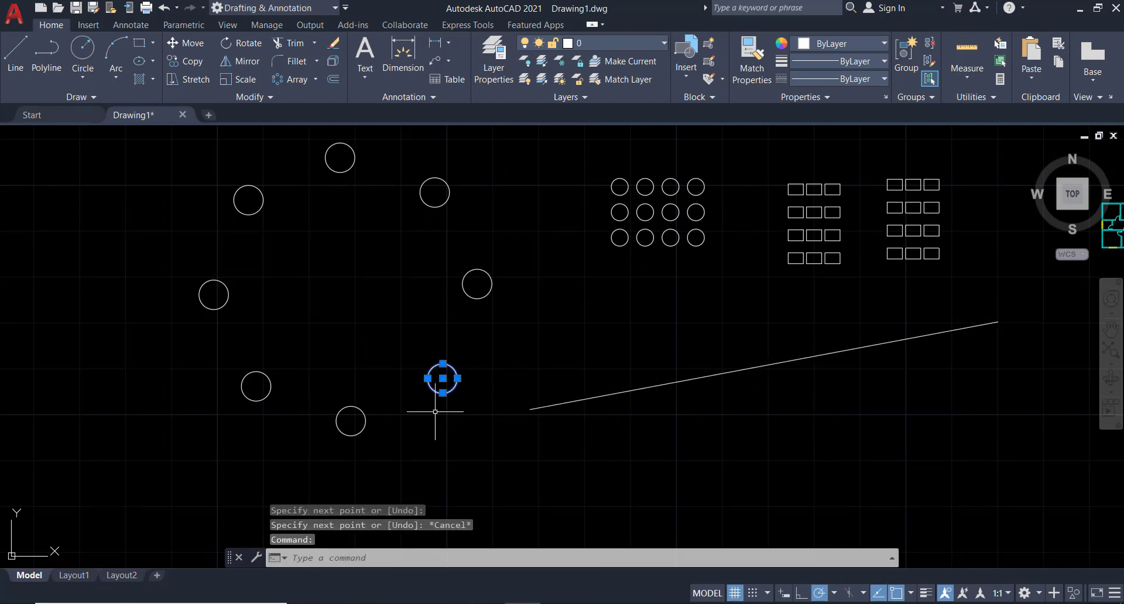
text(co)
key(Return)
click(443, 379)
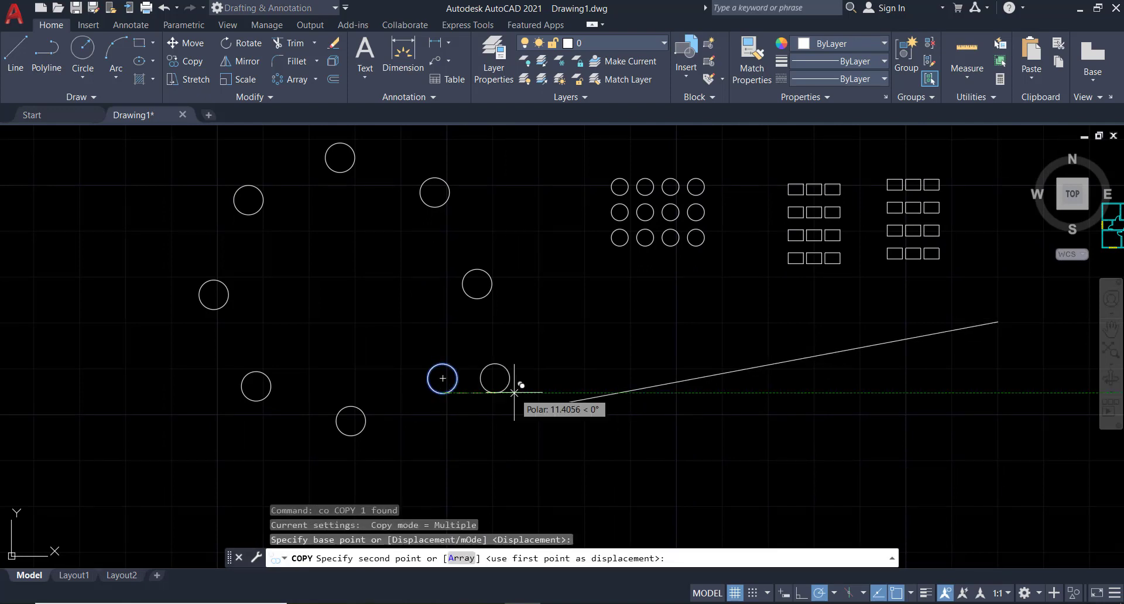
click(530, 409)
key(Escape)
scroll(544, 410, up, 6)
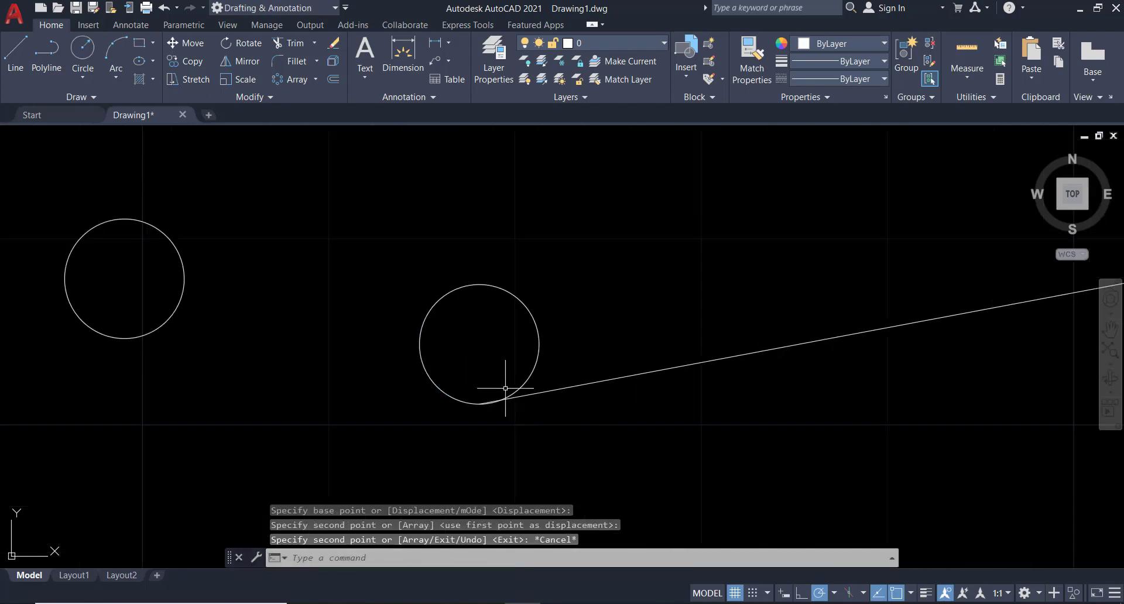
click(504, 390)
click(486, 365)
key(Escape)
middle_drag(615, 392, 469, 422)
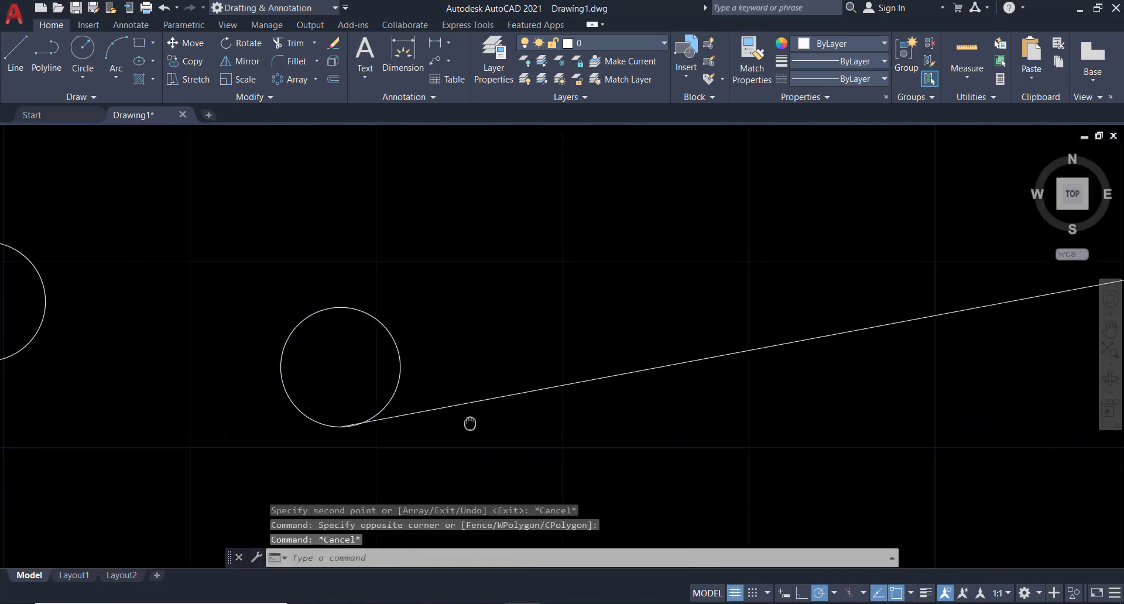
scroll(474, 421, down, 3)
scroll(828, 352, down, 3)
middle_drag(828, 352, 736, 389)
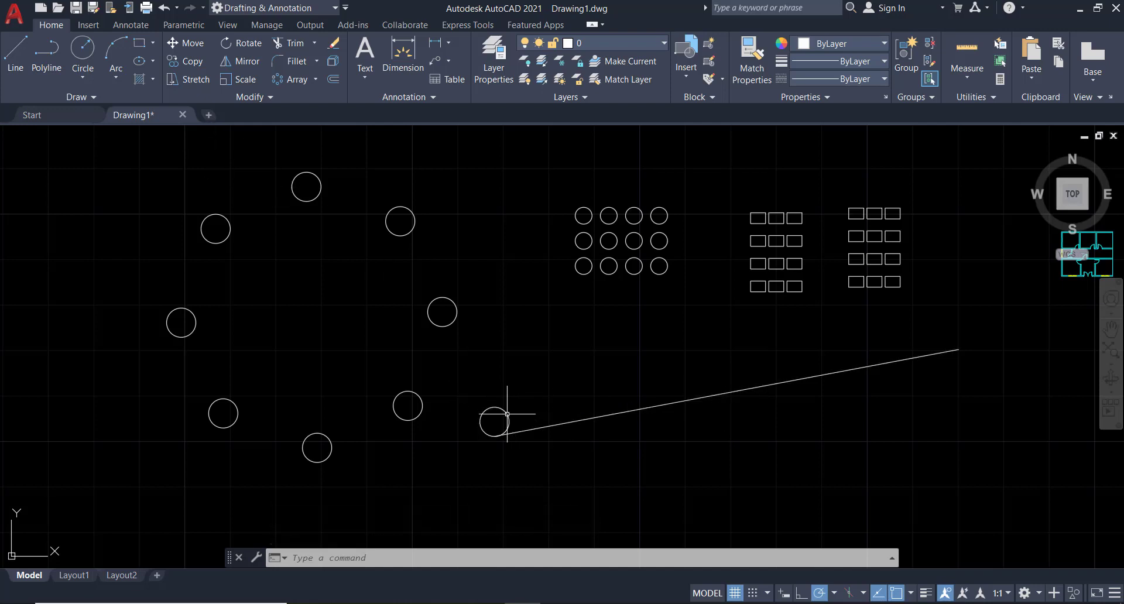
drag(502, 416, 472, 412)
Path-array the small circle along the sloped line: 11 copies spaced 9.6323 apart
text(ar)
key(Return)
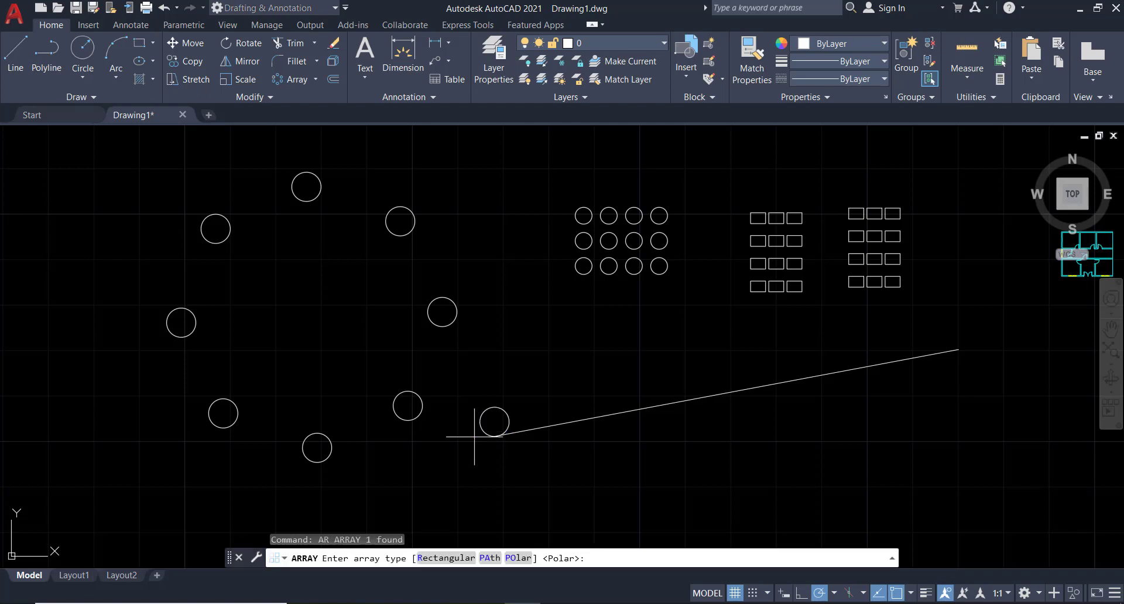
text(pa)
key(Return)
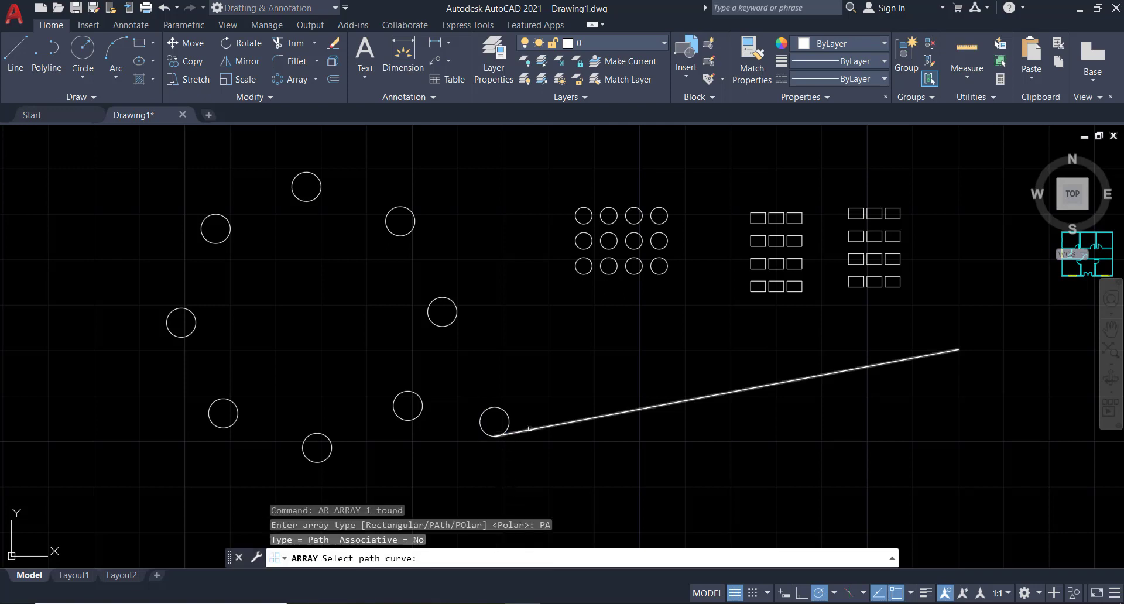
click(530, 430)
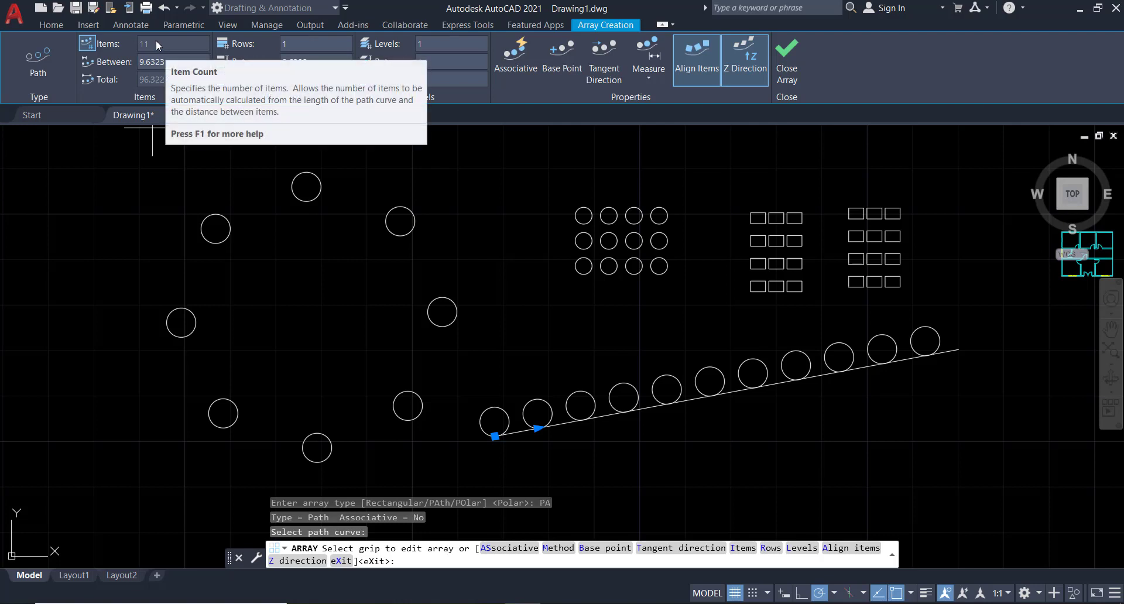
Let the path length drive the item count and set Items Between to 10
click(94, 43)
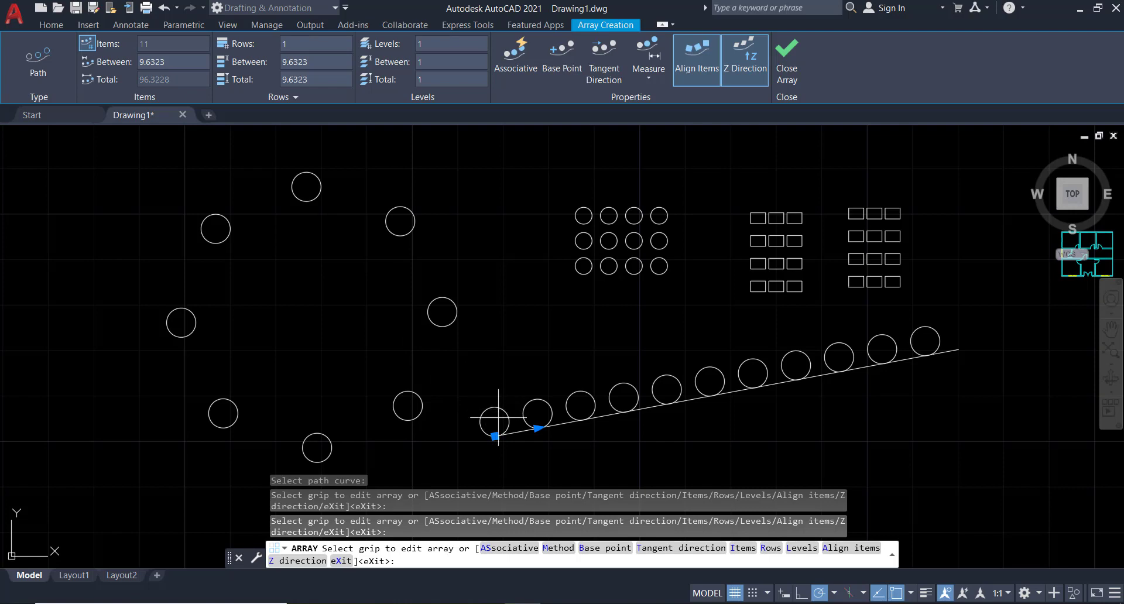
click(165, 58)
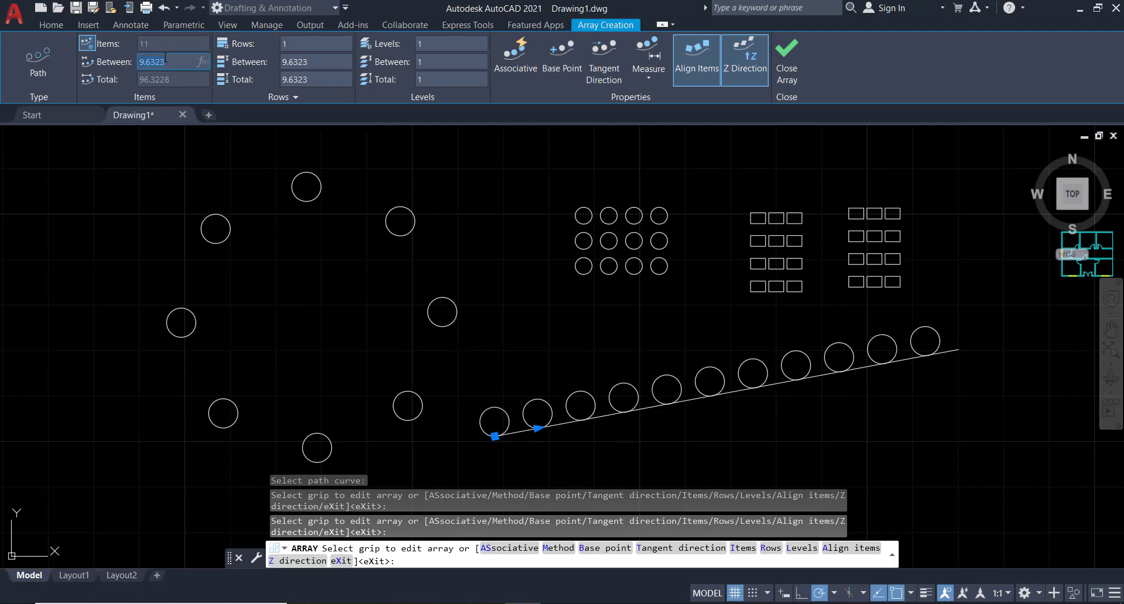
text(5)
click(290, 44)
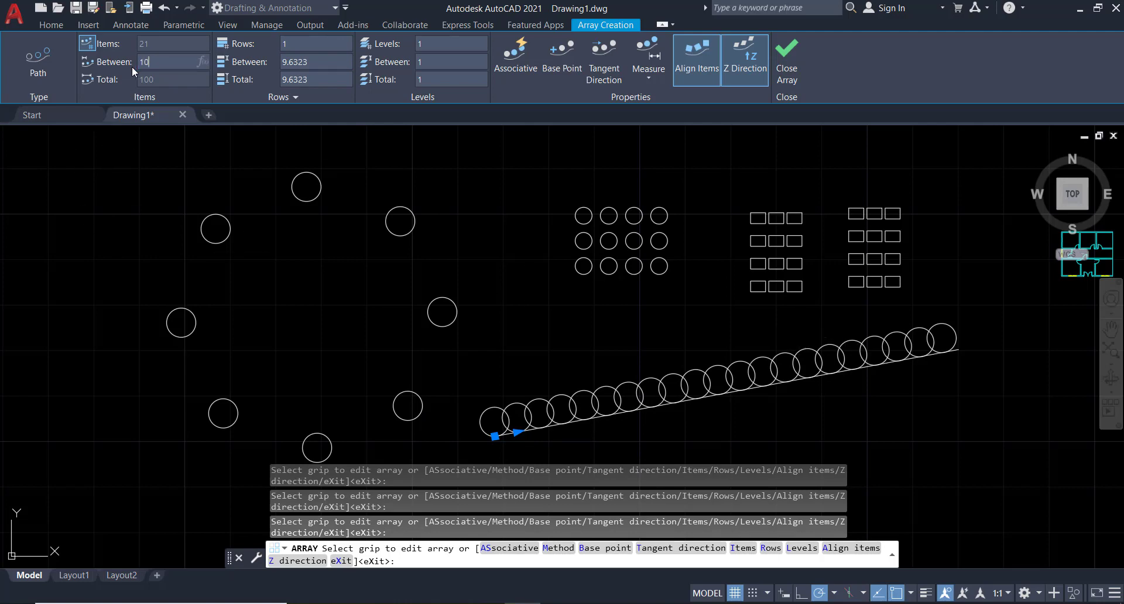
text(10)
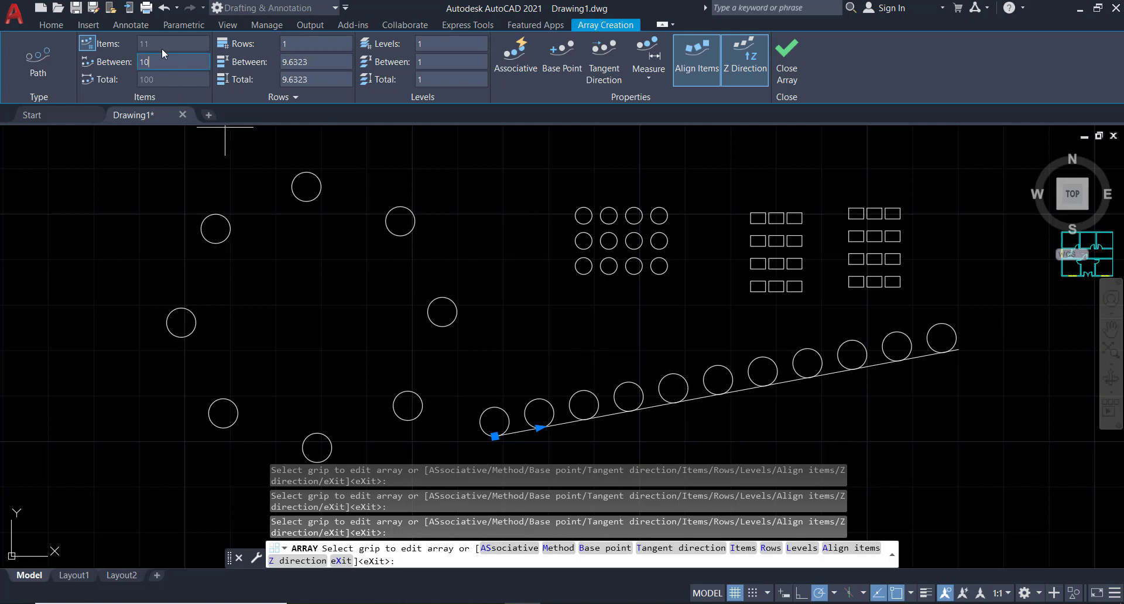
Set the path array to 5 items with a total length of 100
click(89, 44)
text(5)
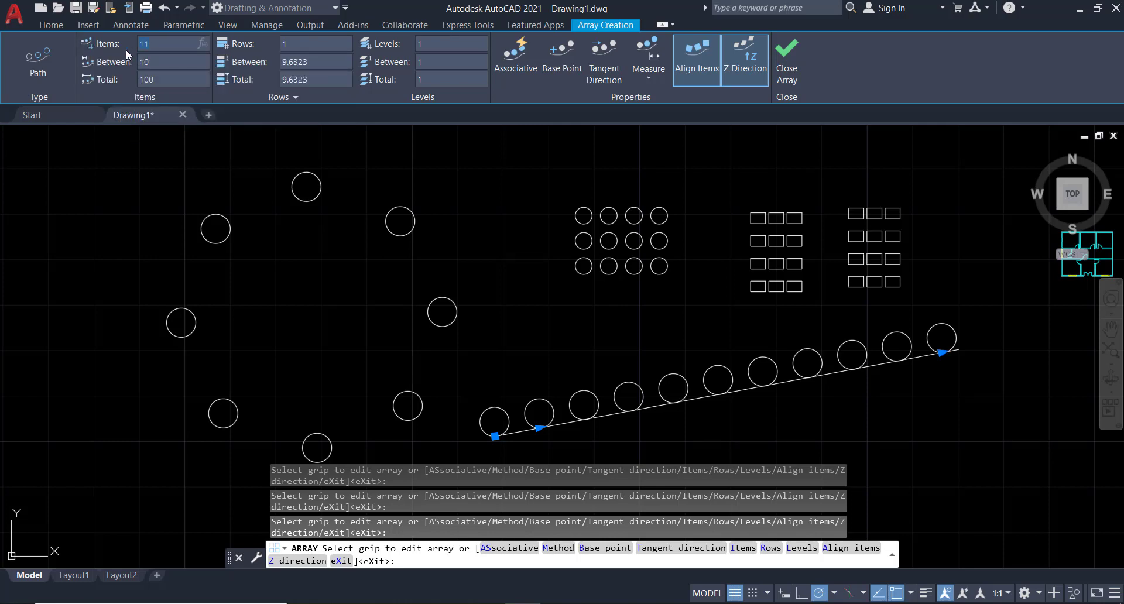
click(172, 62)
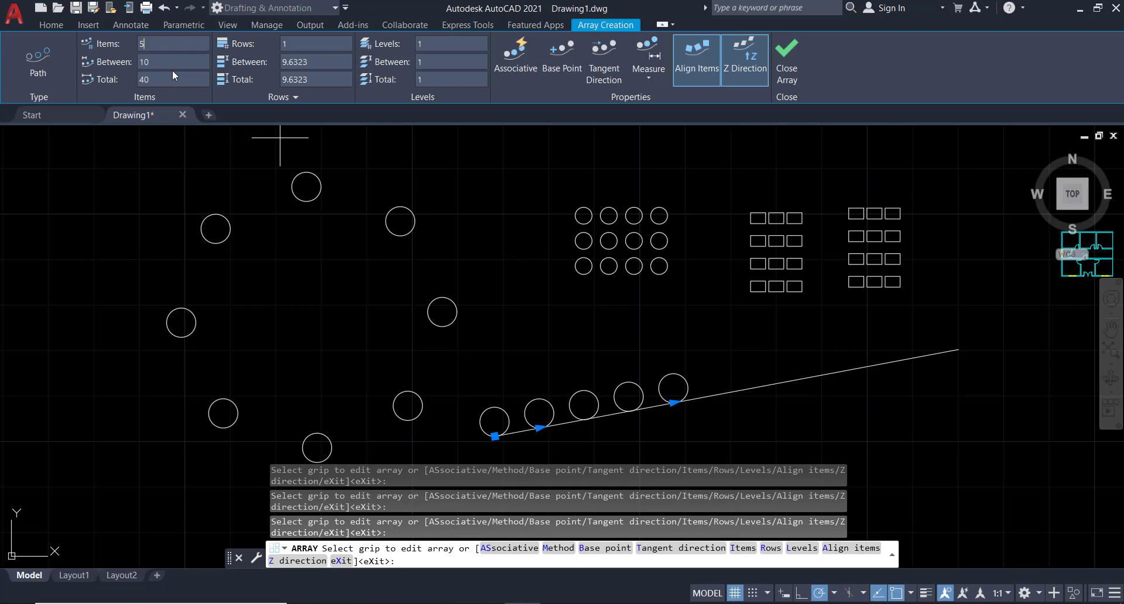
double_click(155, 82)
text(100)
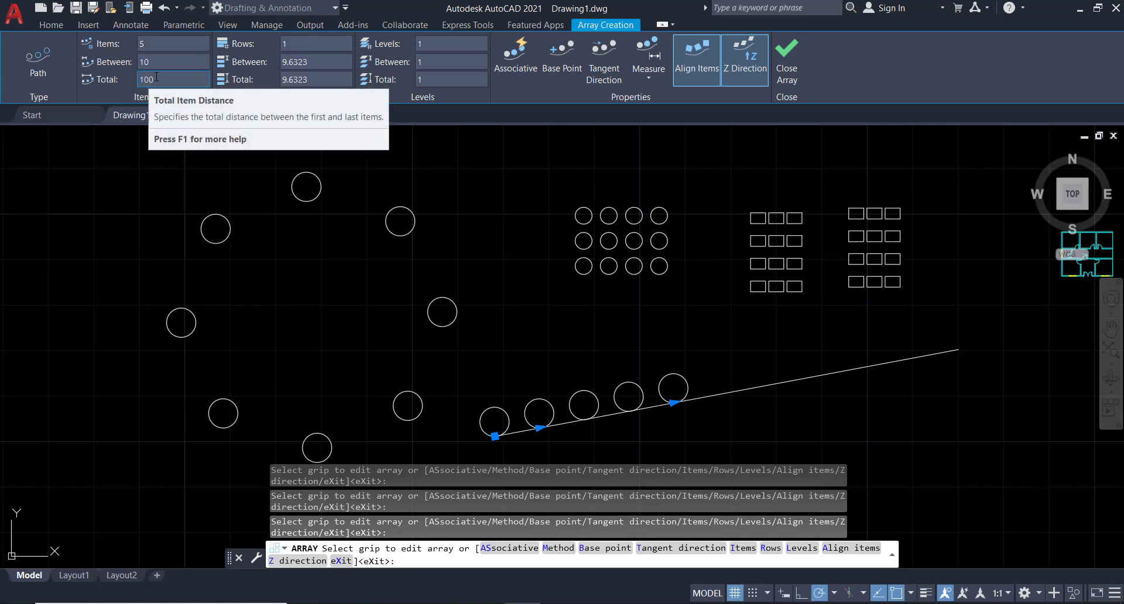
key(Return)
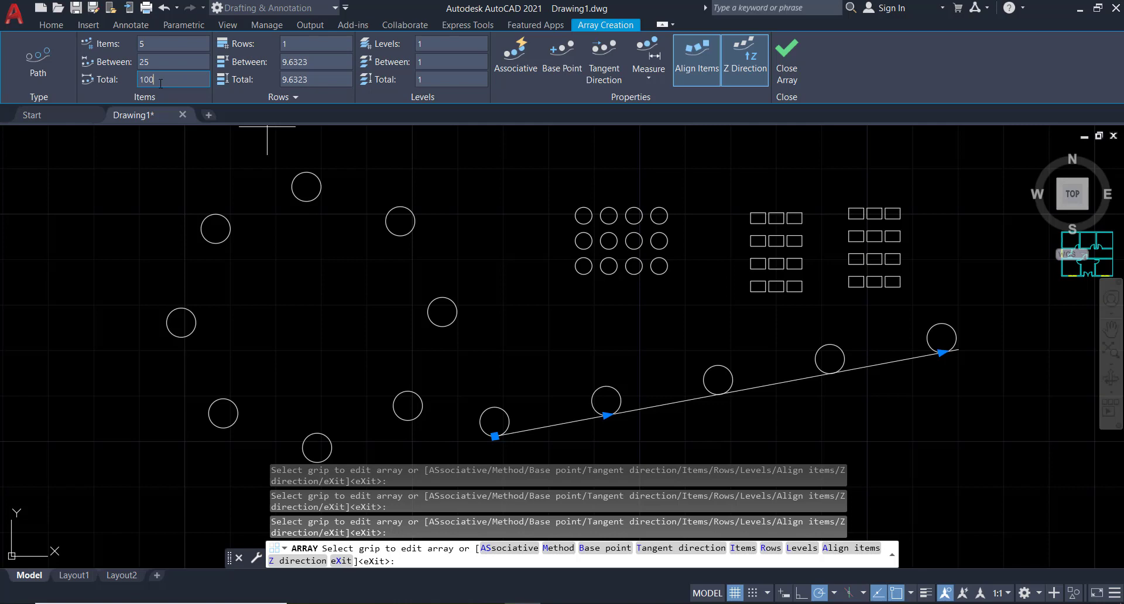
Give the path array 2 rows spaced 15 apart and close the array editor
click(291, 42)
text(2)
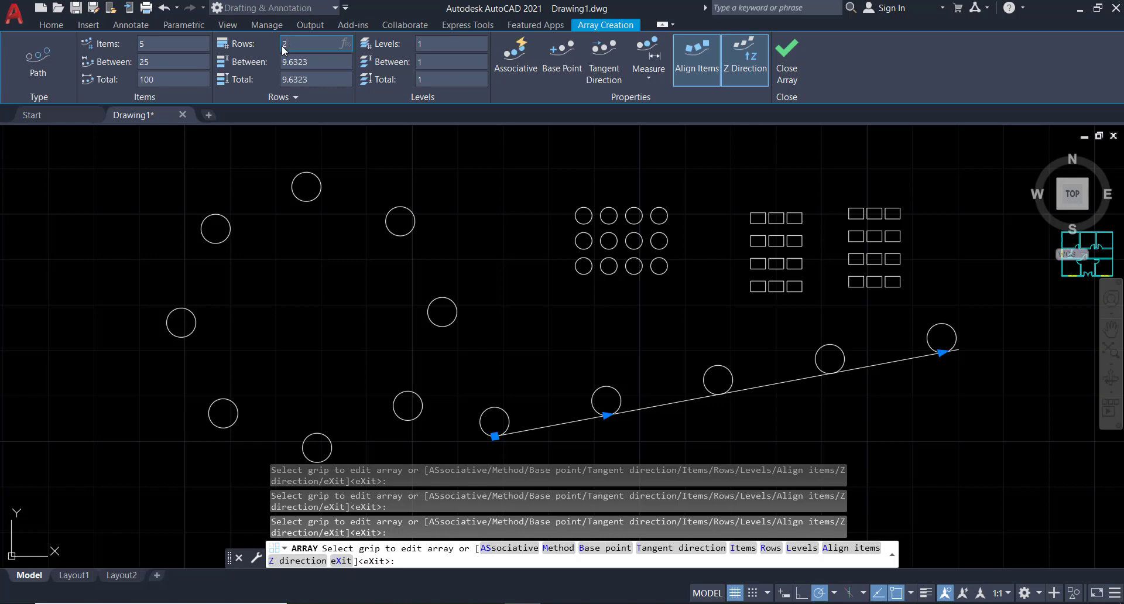
key(Return)
click(285, 64)
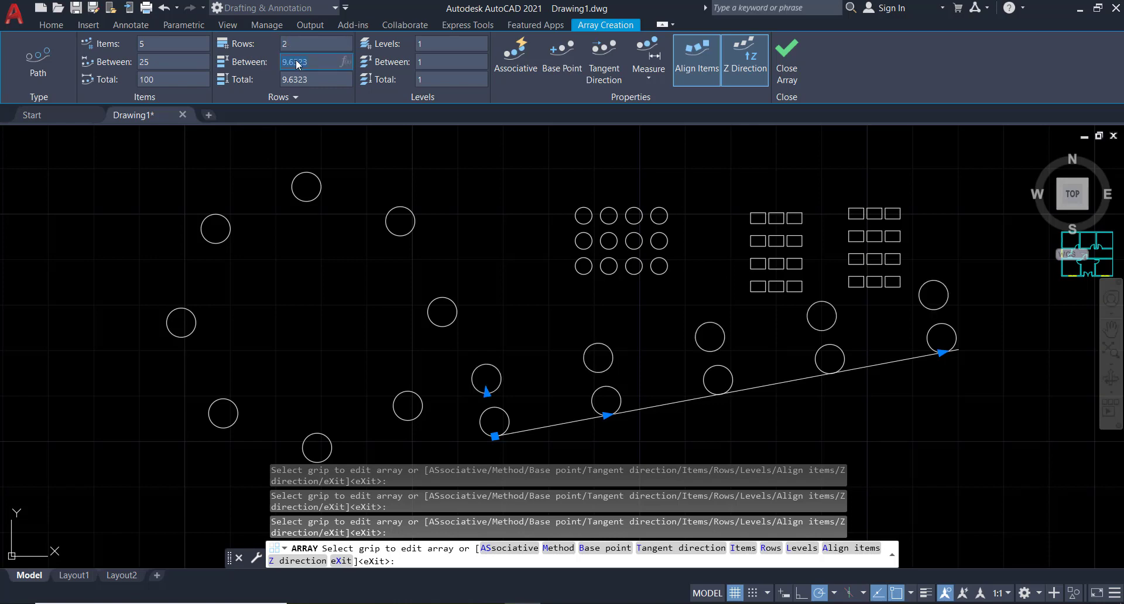
text(15)
key(Return)
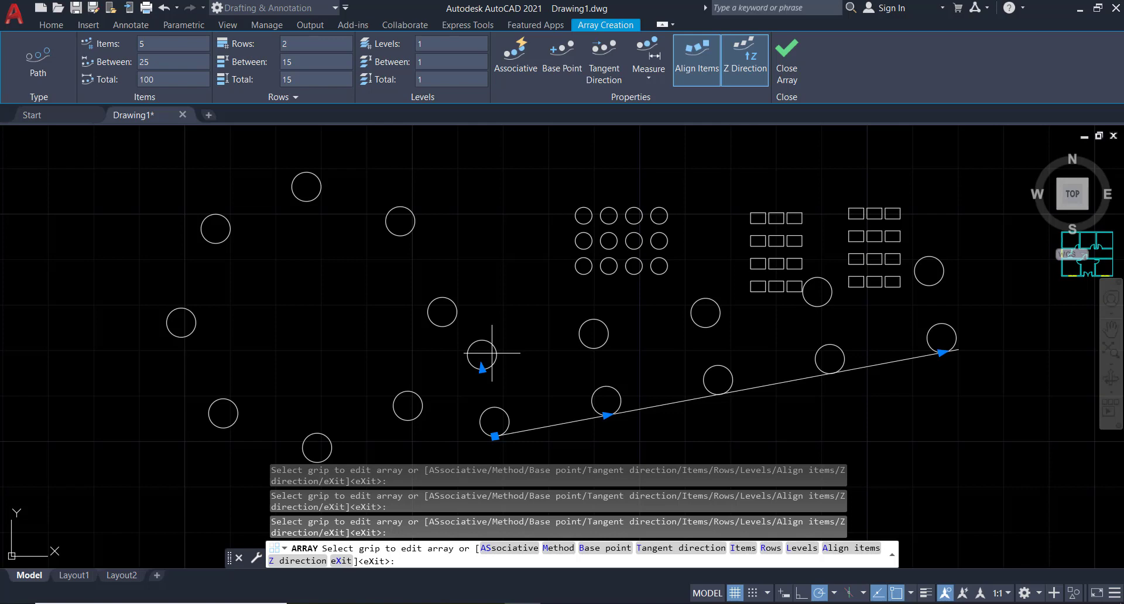
key(Return)
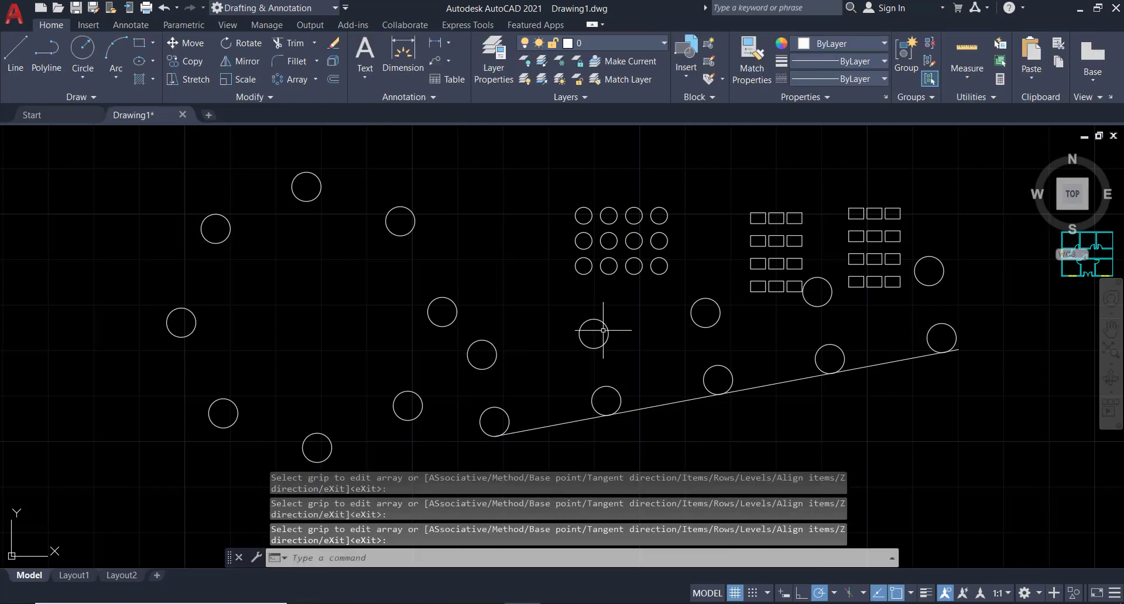
click(615, 327)
Select two circles of the array, then clear the selection
click(606, 331)
click(635, 386)
click(606, 401)
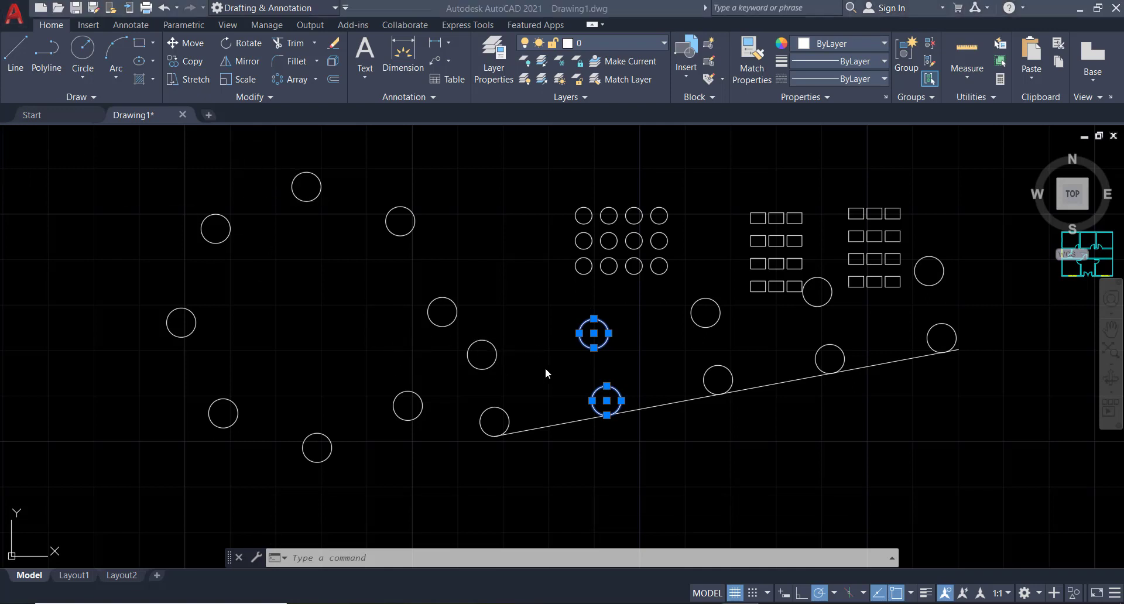
key(Escape)
Window-select all 47 objects in the drawing and delete them
scroll(502, 193, down, 1)
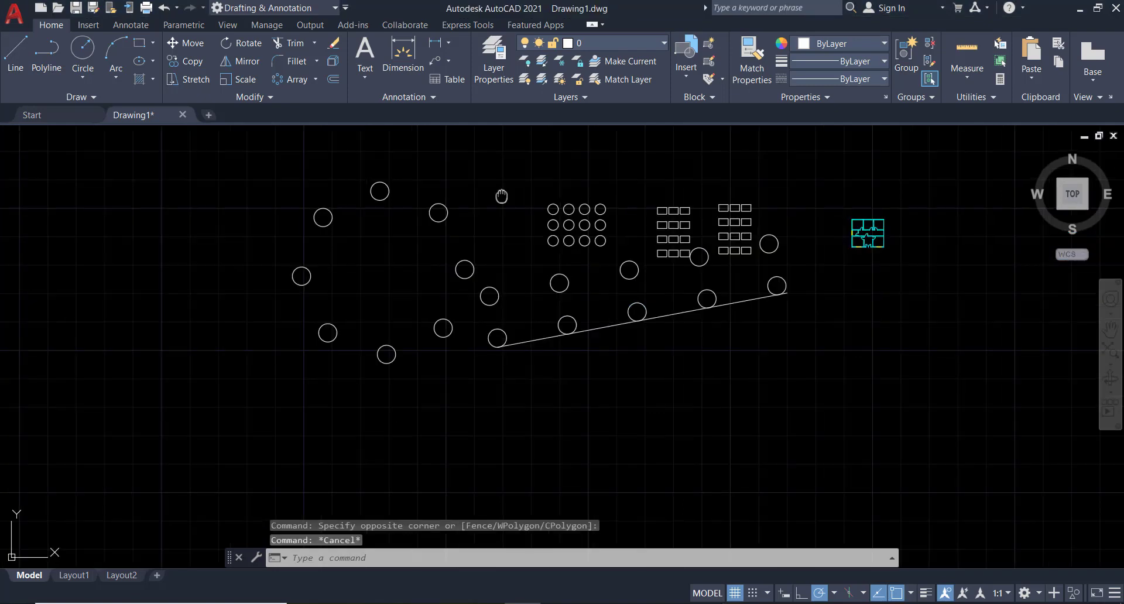
middle_drag(502, 193, 501, 235)
scroll(831, 236, down, 1)
scroll(830, 236, up, 2)
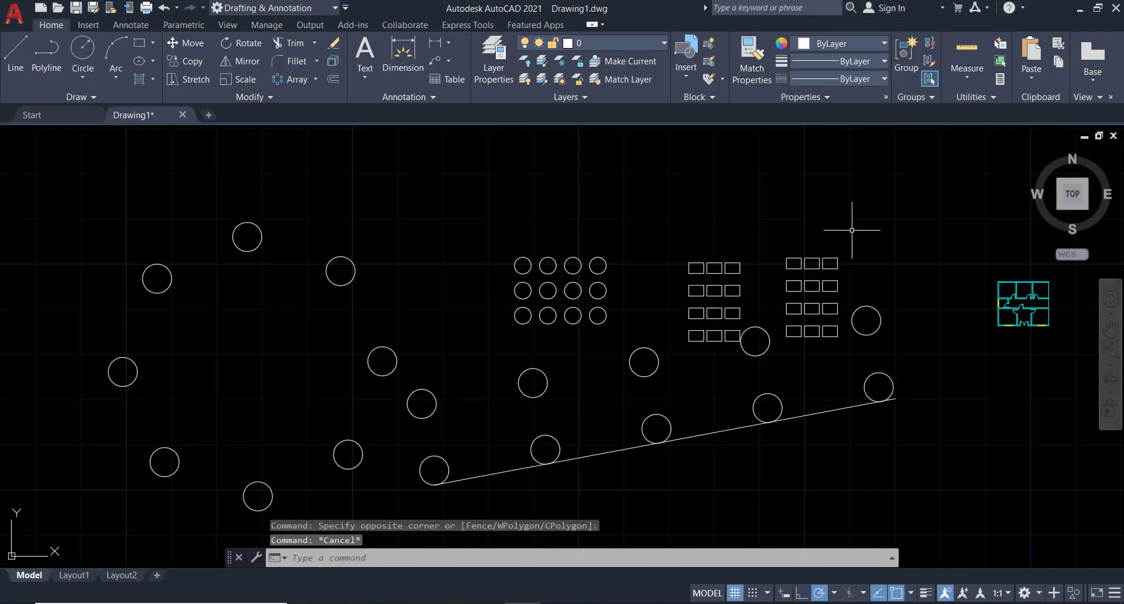
click(872, 226)
scroll(264, 458, down, 2)
click(236, 449)
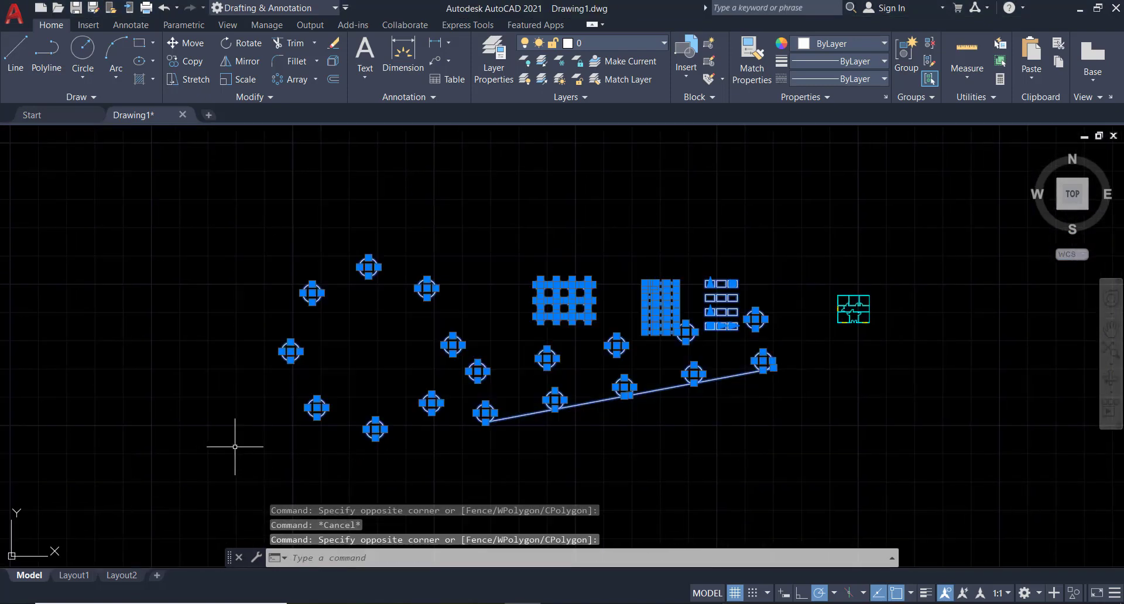
key(Delete)
scroll(418, 305, up, 1)
scroll(462, 281, up, 2)
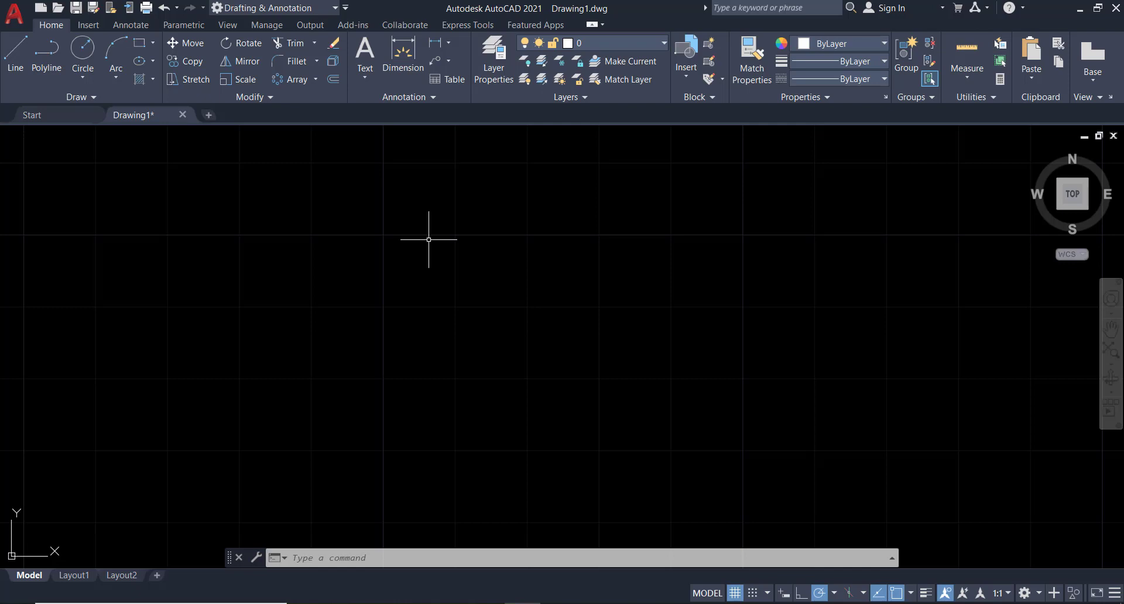
Draw a rectangle with the REC command
text(rec)
key(Return)
click(384, 275)
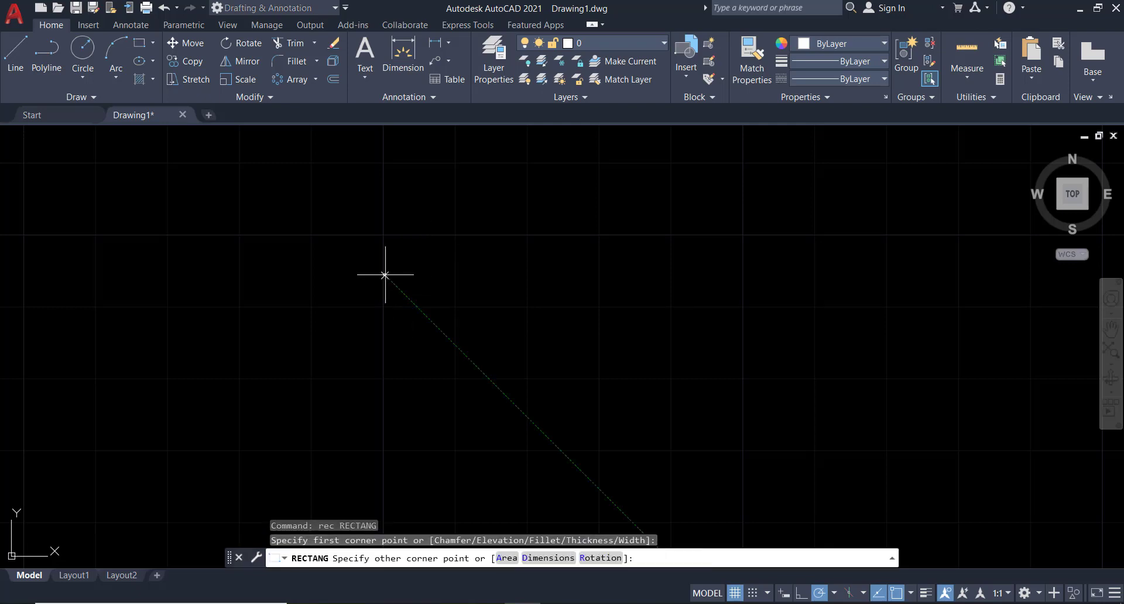
click(516, 340)
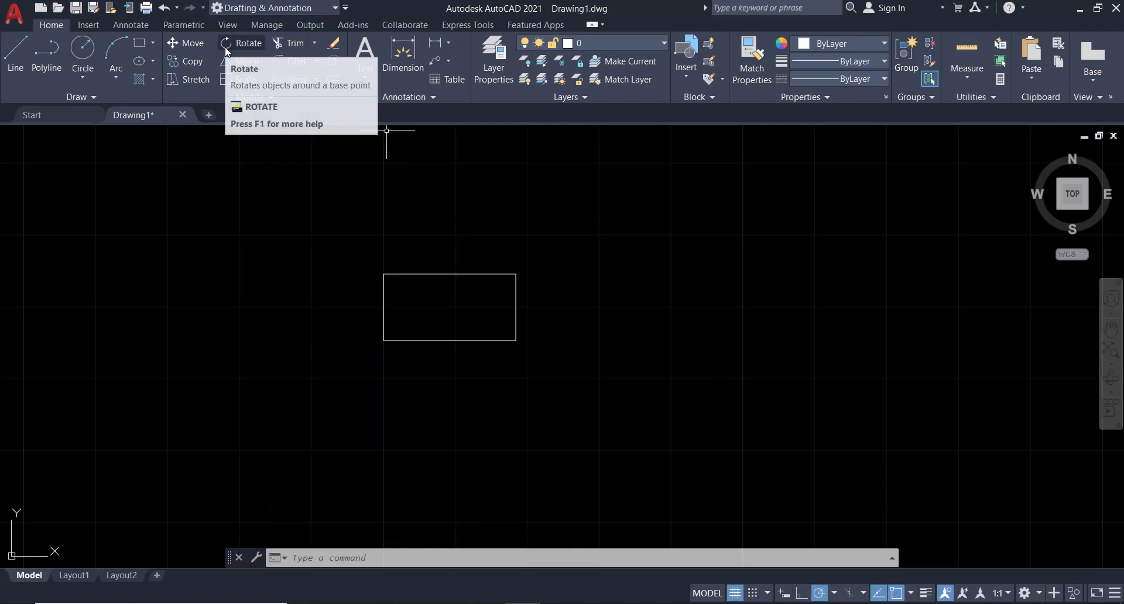
Rotate the rectangle 30 degrees about its lower-left corner
click(491, 253)
click(449, 327)
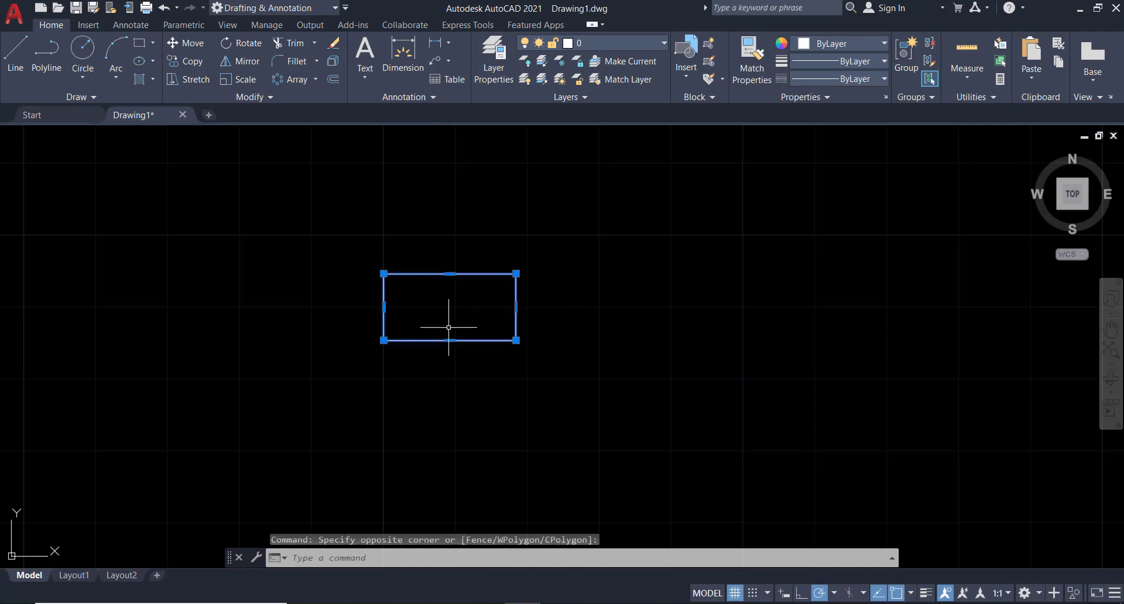
text(ro)
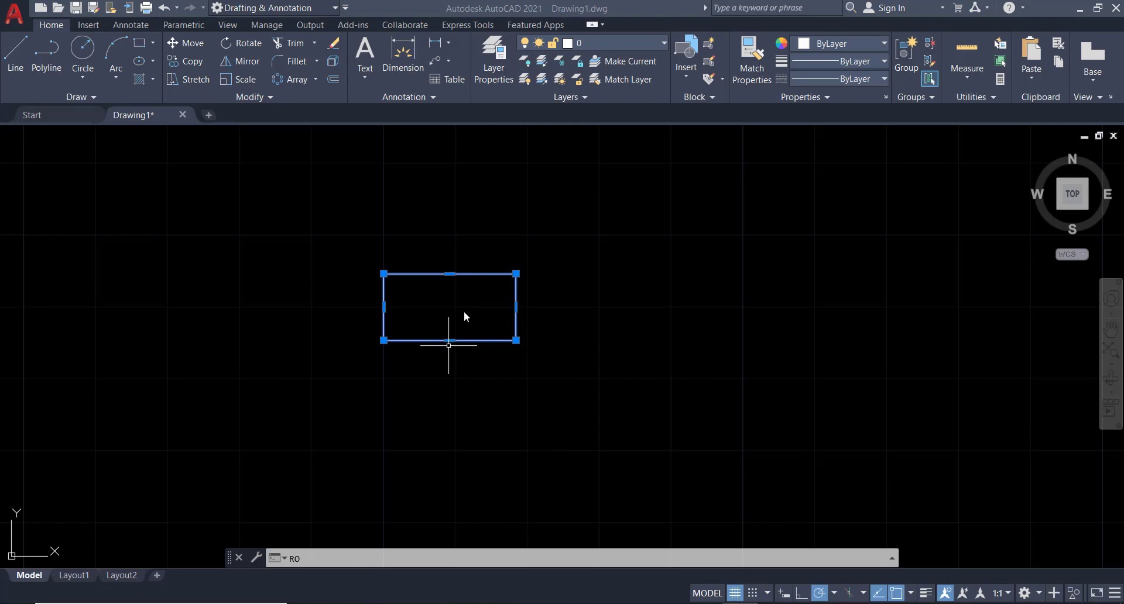
key(Return)
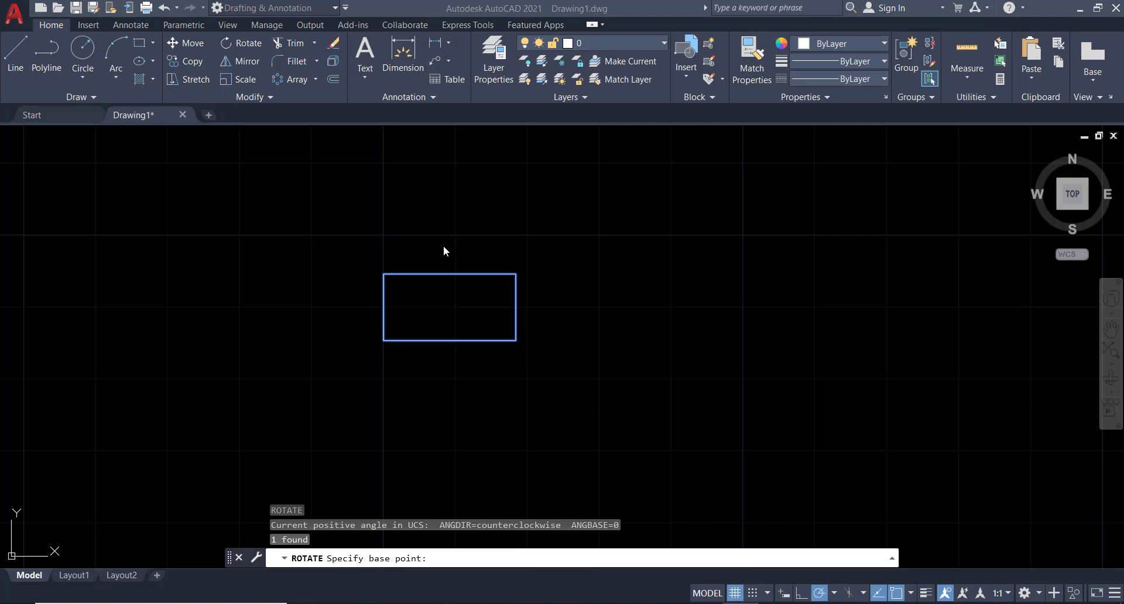
click(383, 340)
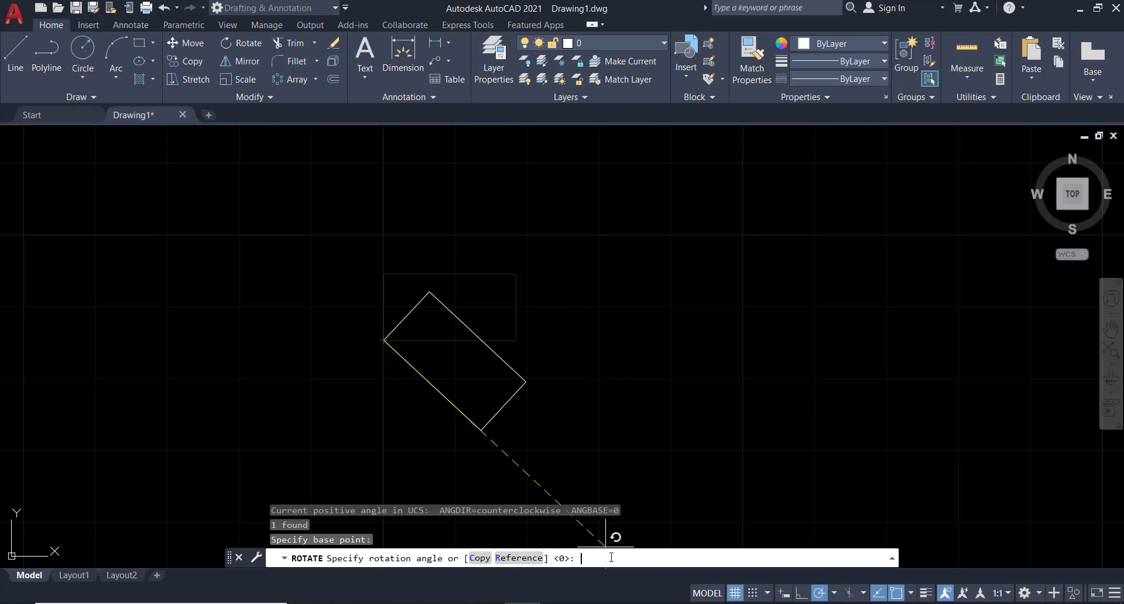
text(30)
key(Return)
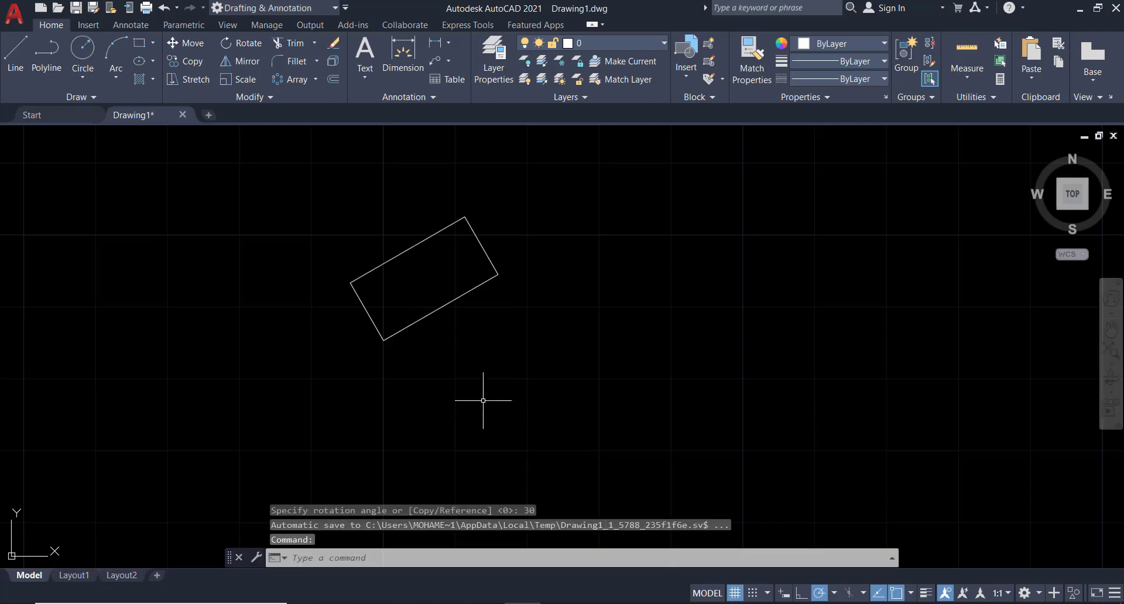
Start a line at the rectangle's lower-left corner
text(l)
key(Return)
click(383, 339)
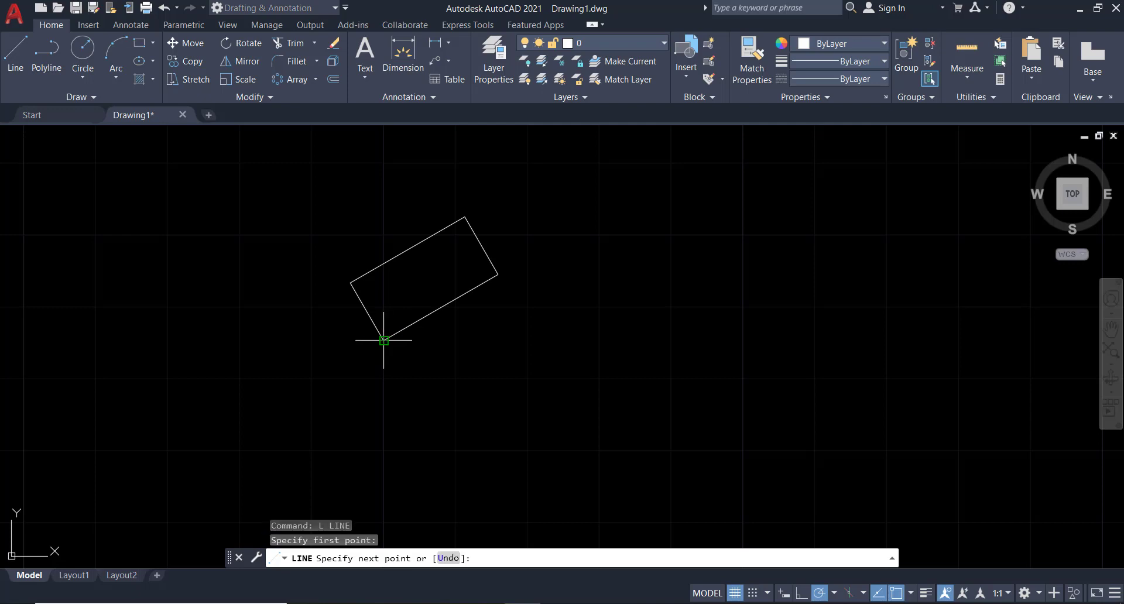
End the line horizontally to the right and clear the selection
click(701, 340)
key(Escape)
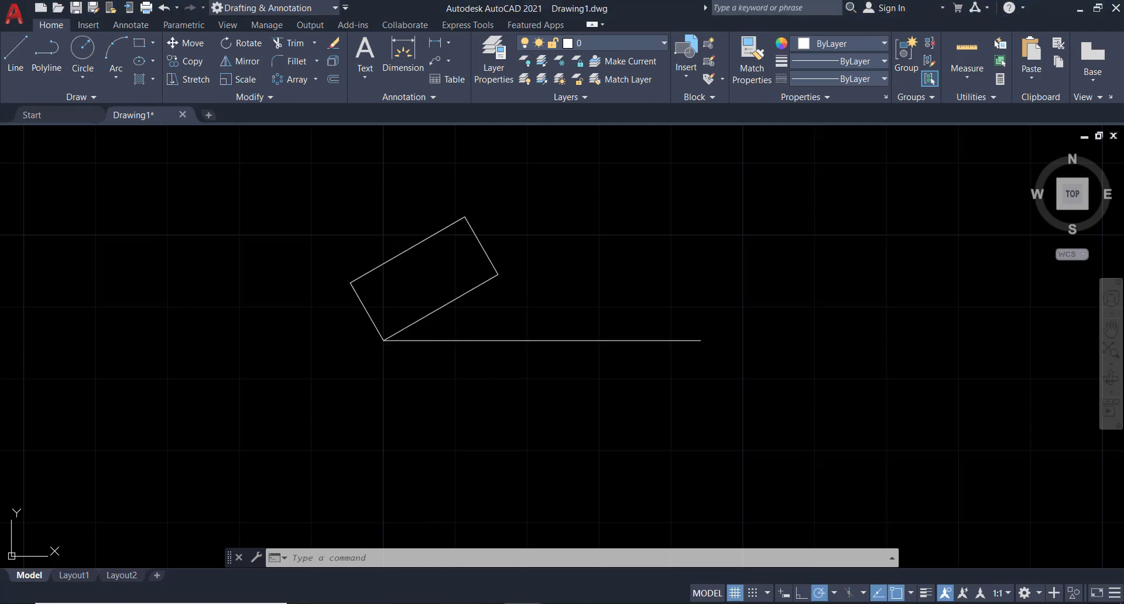
key(Escape)
click(490, 304)
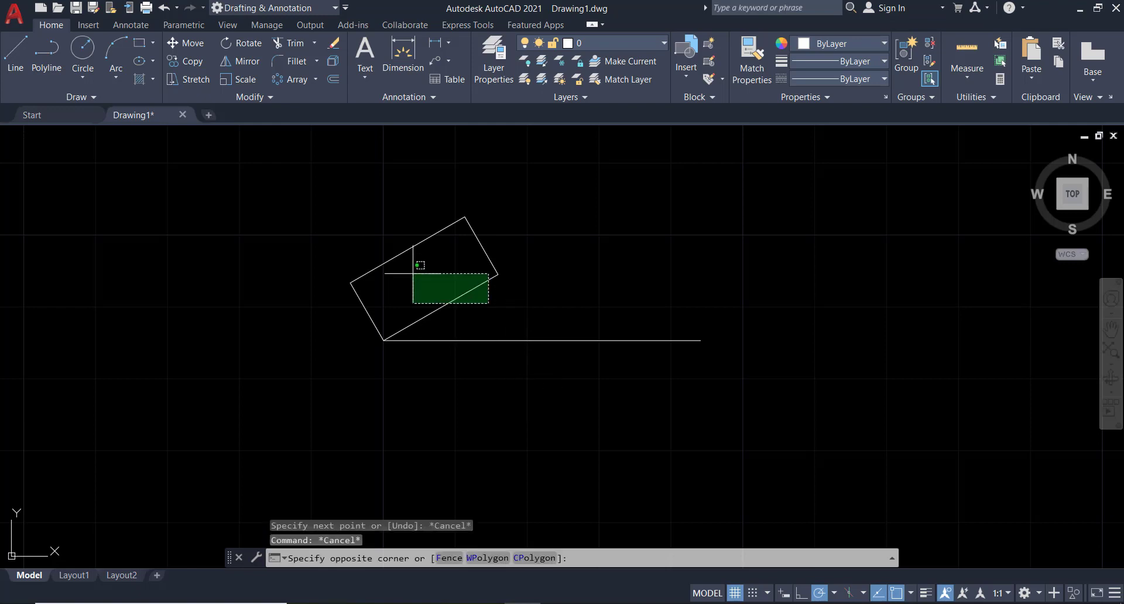
click(395, 277)
key(Escape)
Draw a new horizontal rectangle below the long line
middle_drag(472, 374, 417, 324)
text(rec)
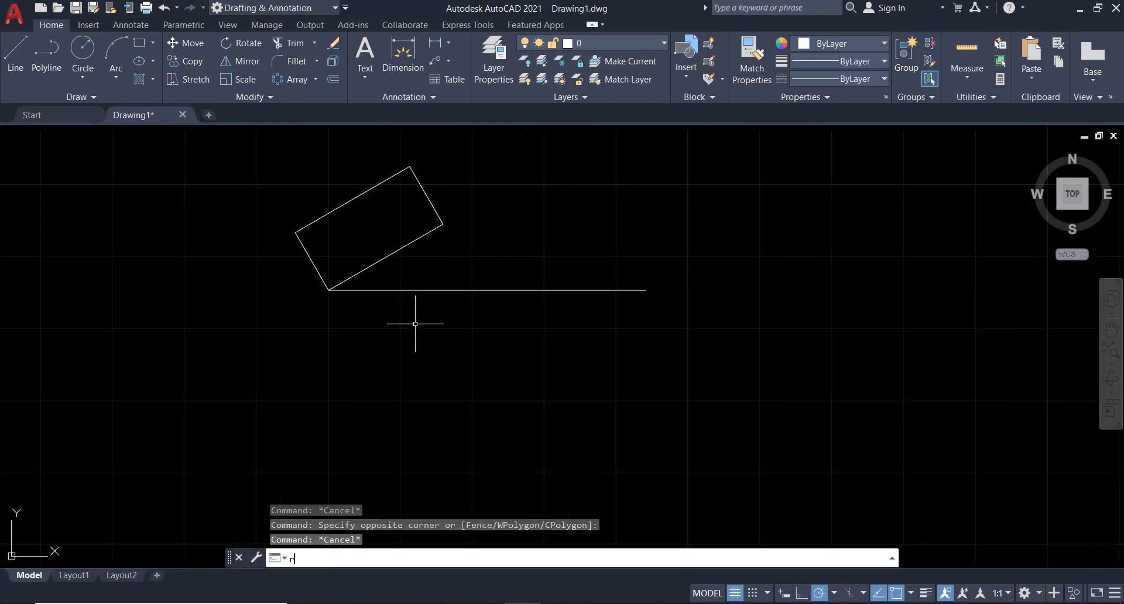
key(Return)
click(430, 375)
click(547, 424)
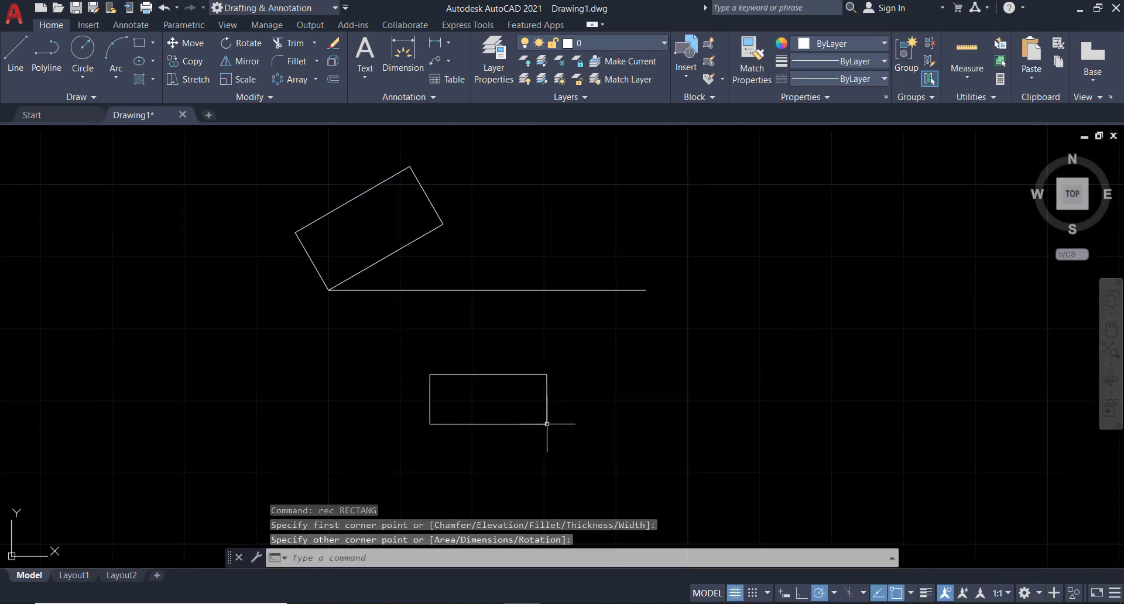
Select the new rectangle and start rotating it with RO
click(613, 433)
click(433, 433)
text(r)
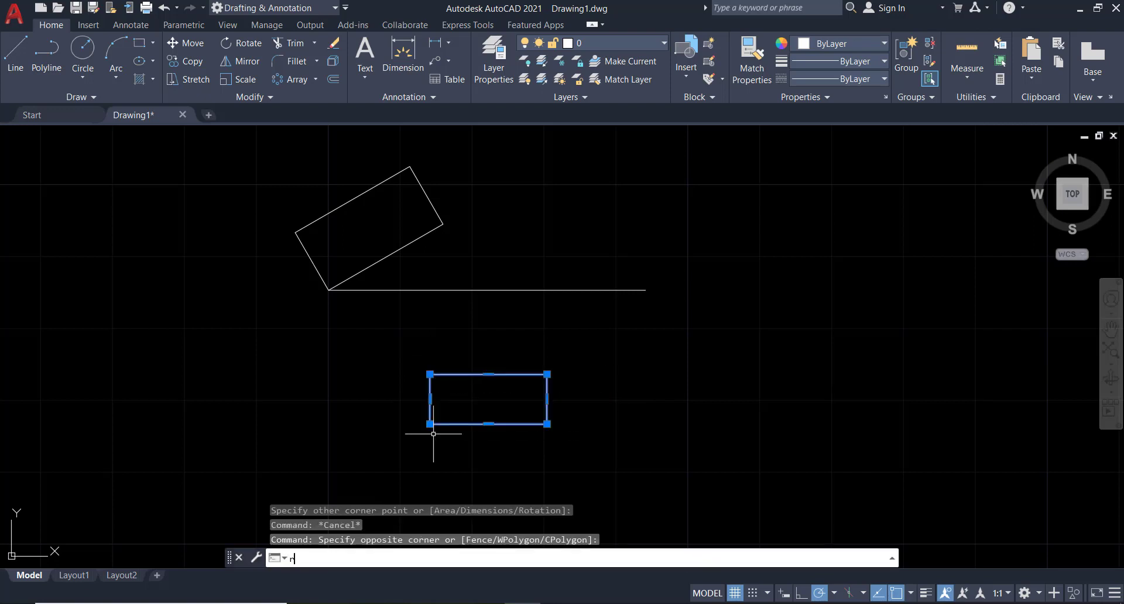
text(o)
key(Return)
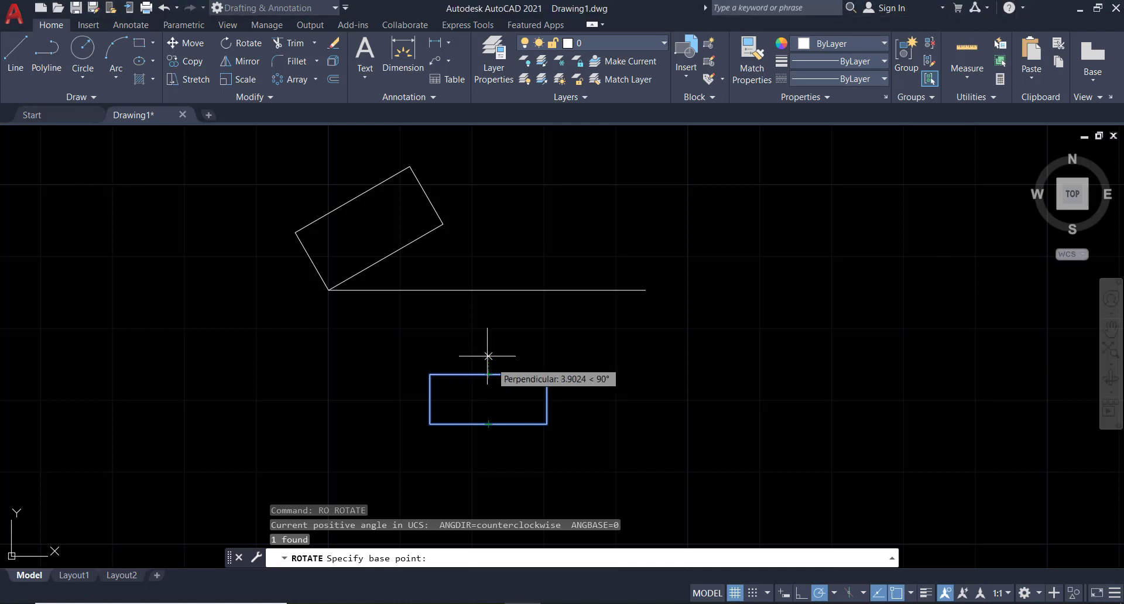
Set the rotation base at the rectangle's centre, midway between its top and bottom edge midpoints
middle_drag(483, 368, 501, 311)
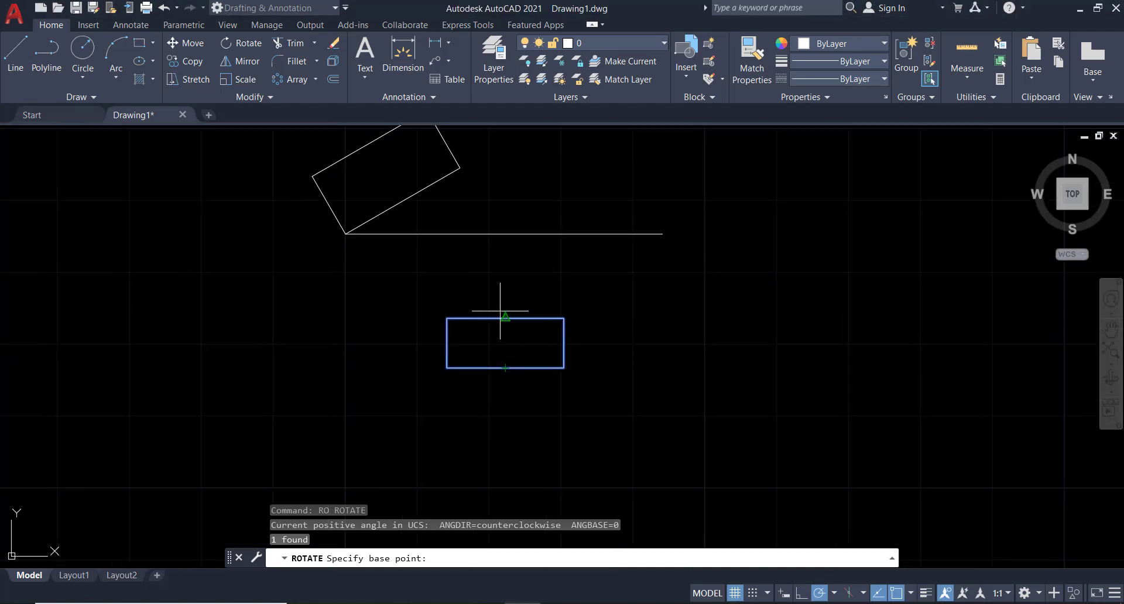
scroll(507, 333, up, 2)
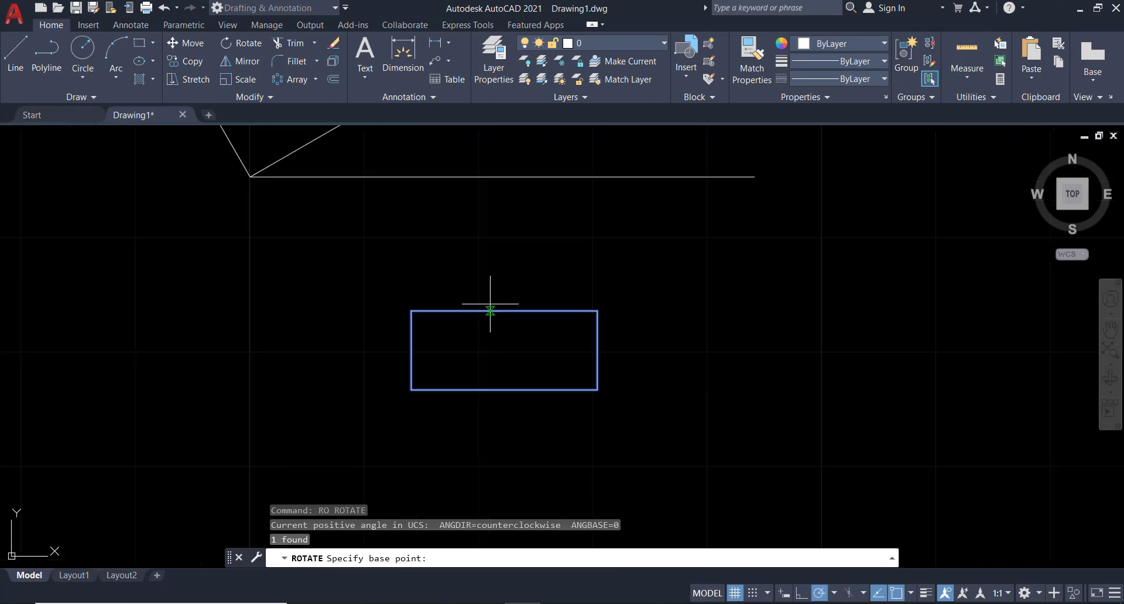
scroll(504, 310, up, 2)
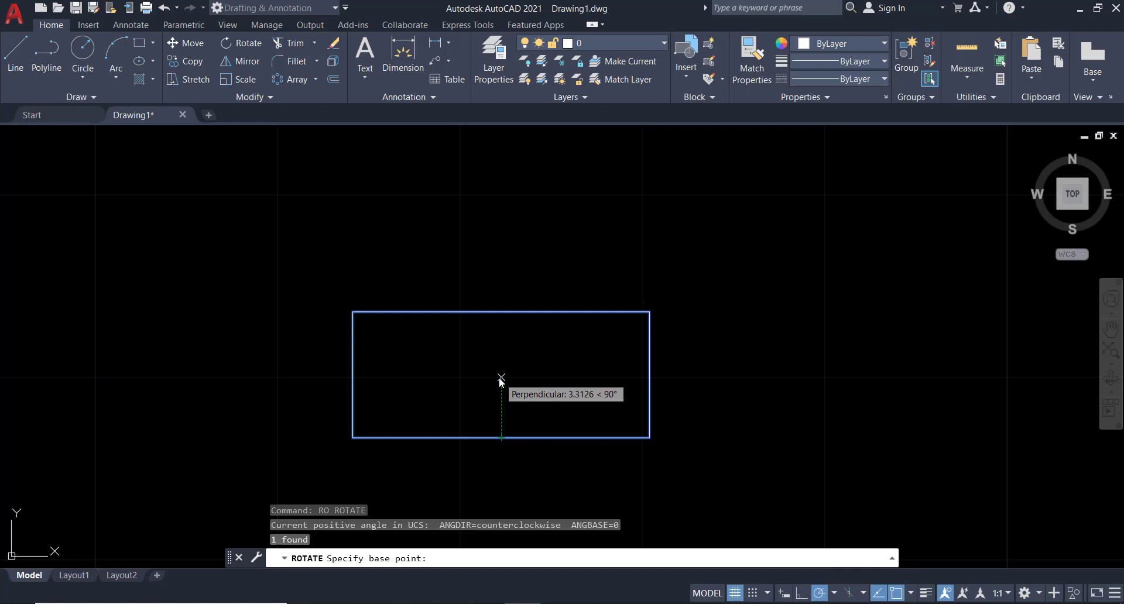
shift+right_click(501, 377)
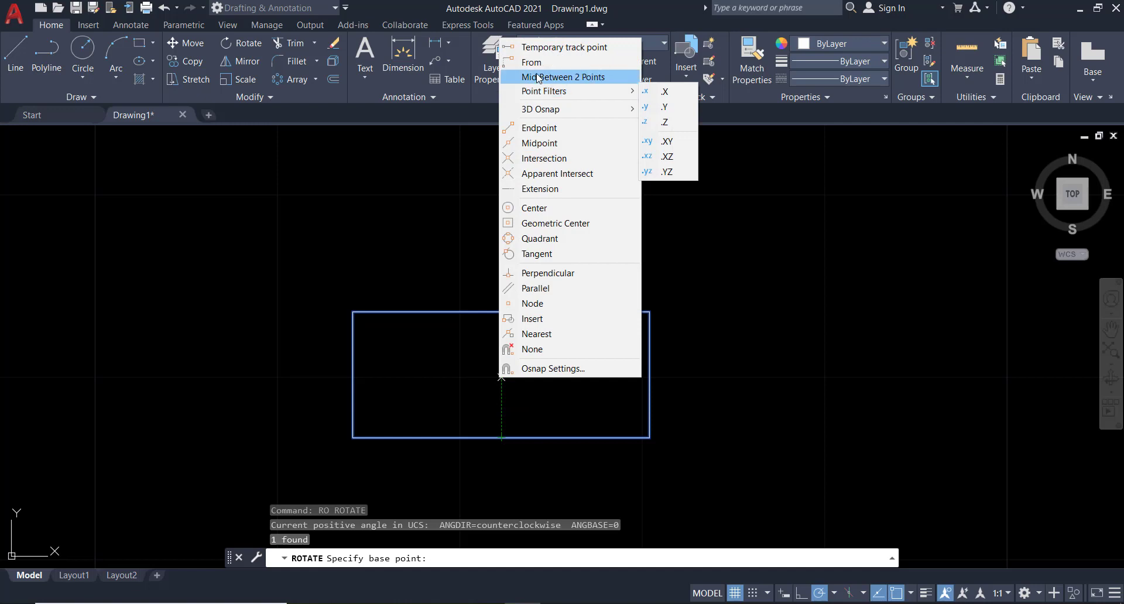
click(576, 79)
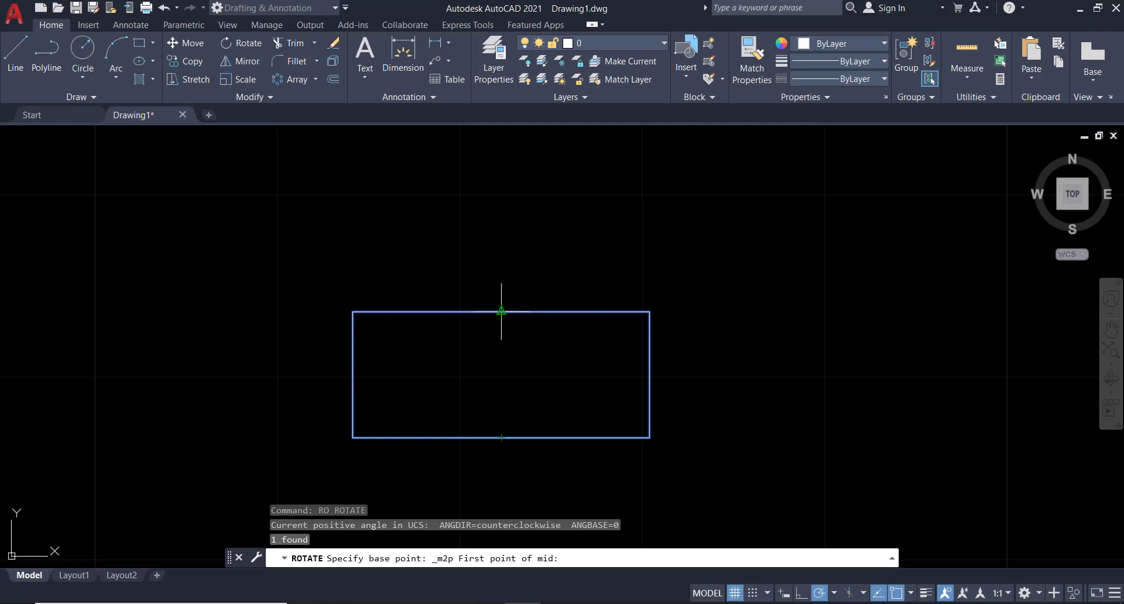
click(502, 313)
click(501, 438)
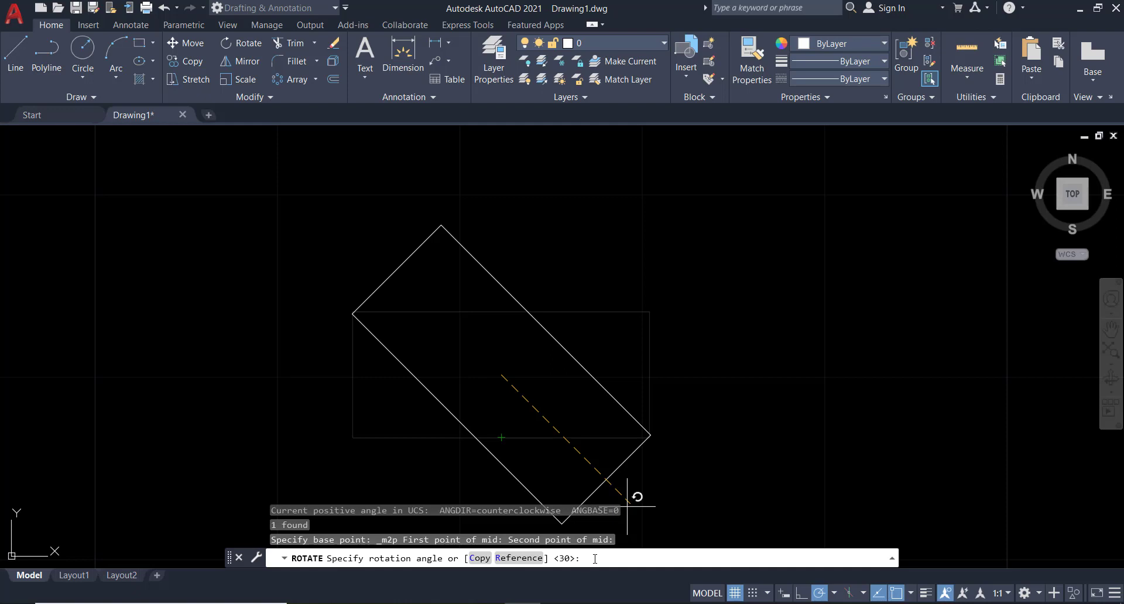
Switch the rotation to Copy mode so the original rectangle stays in place
click(486, 558)
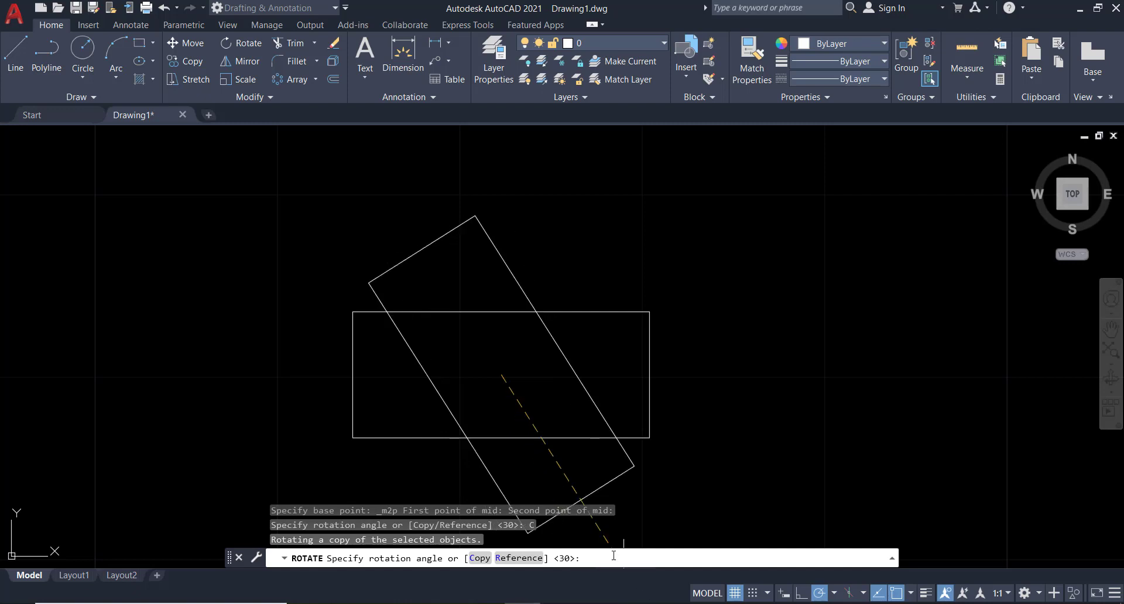
Place the copy rotated 90° to form a cross, then select the horizontal rectangle
text(90)
key(Return)
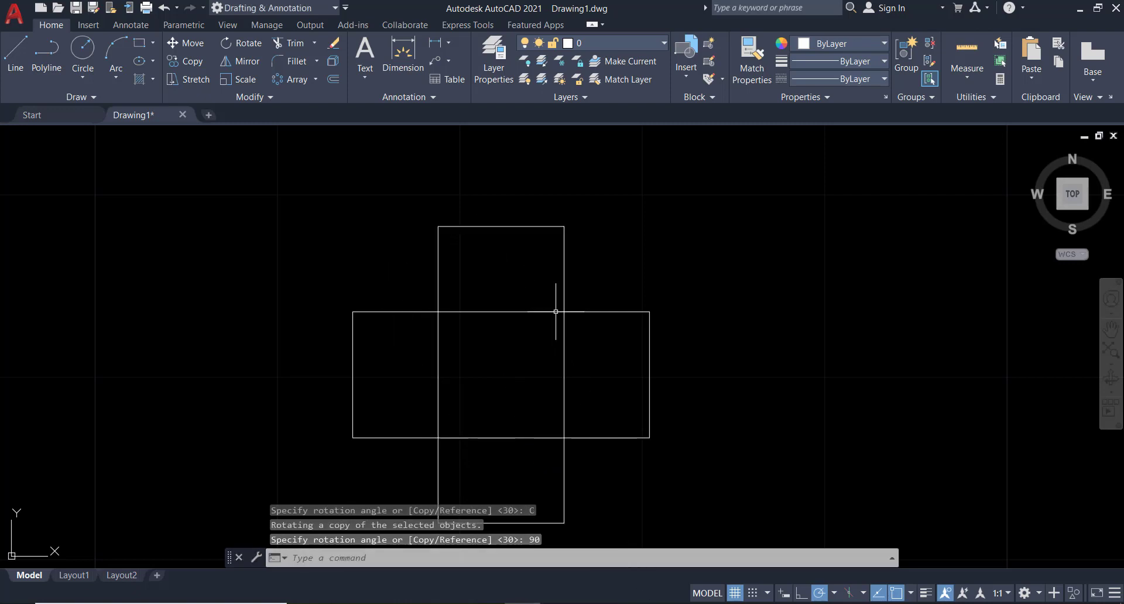
click(644, 305)
click(615, 329)
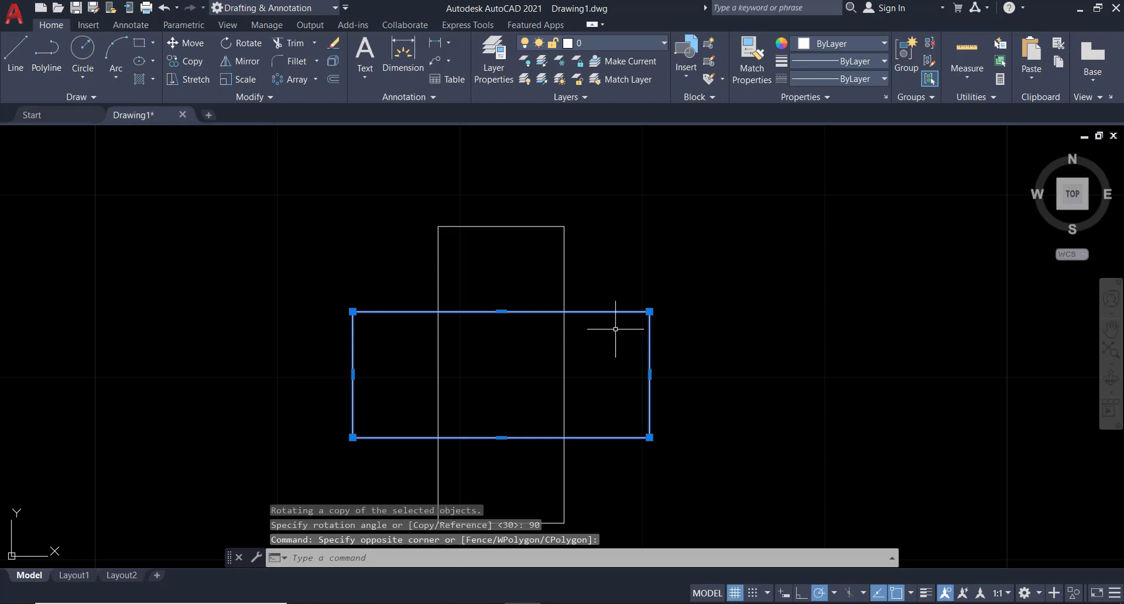
key(Escape)
click(596, 236)
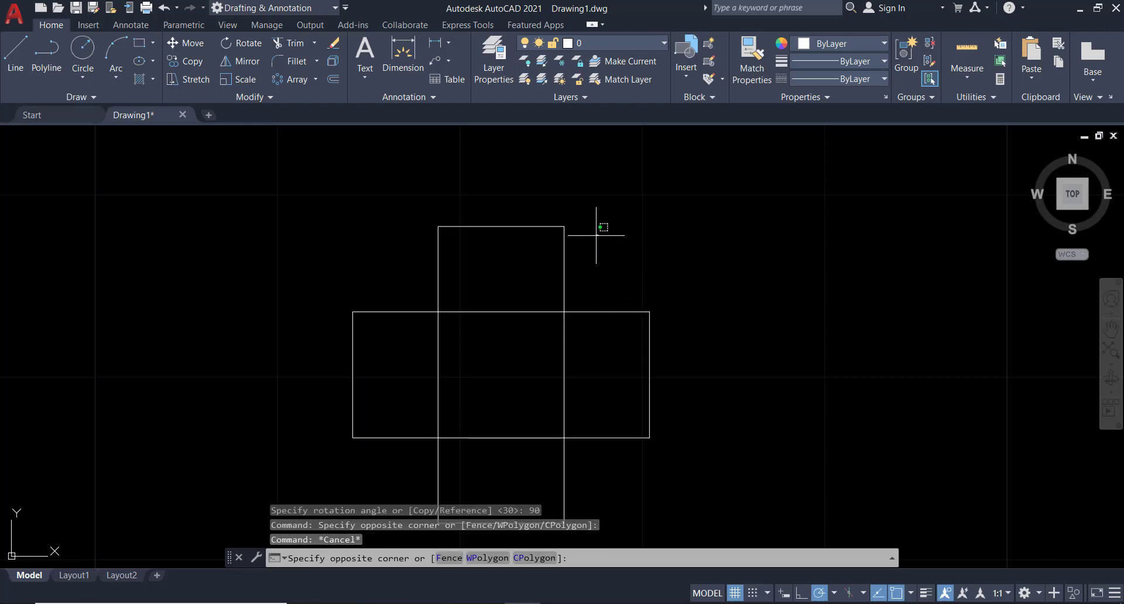
click(565, 259)
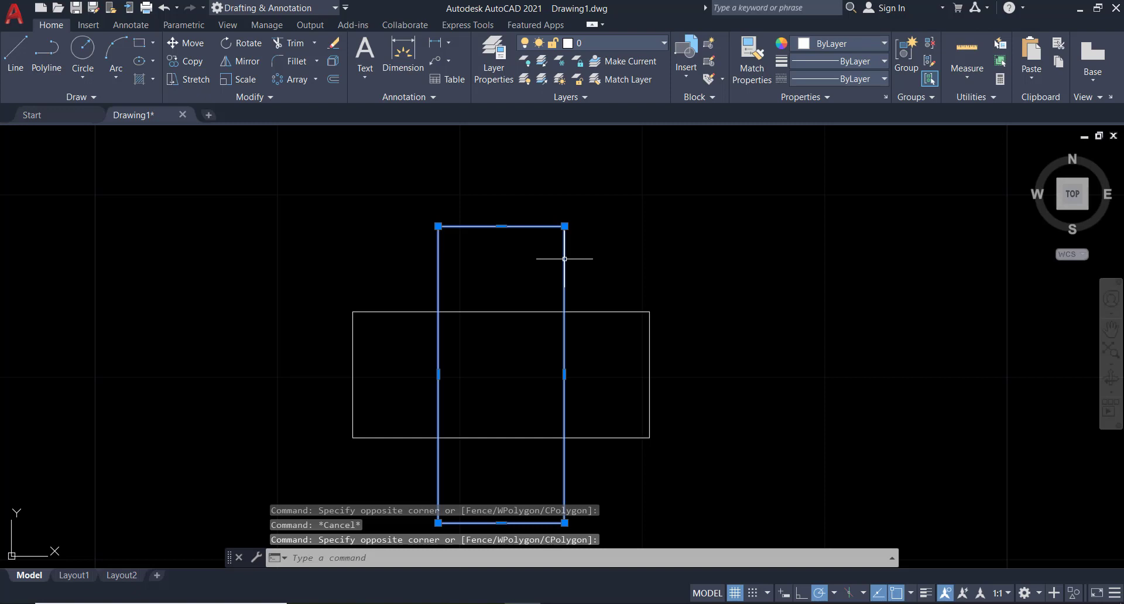
key(Escape)
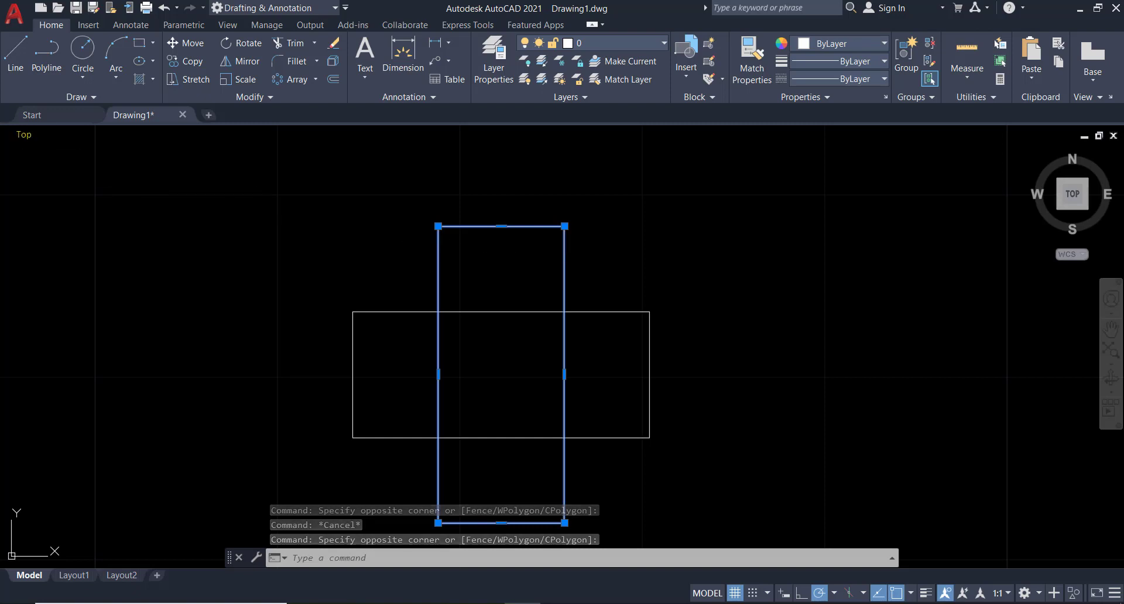
middle_drag(837, 311, 848, 258)
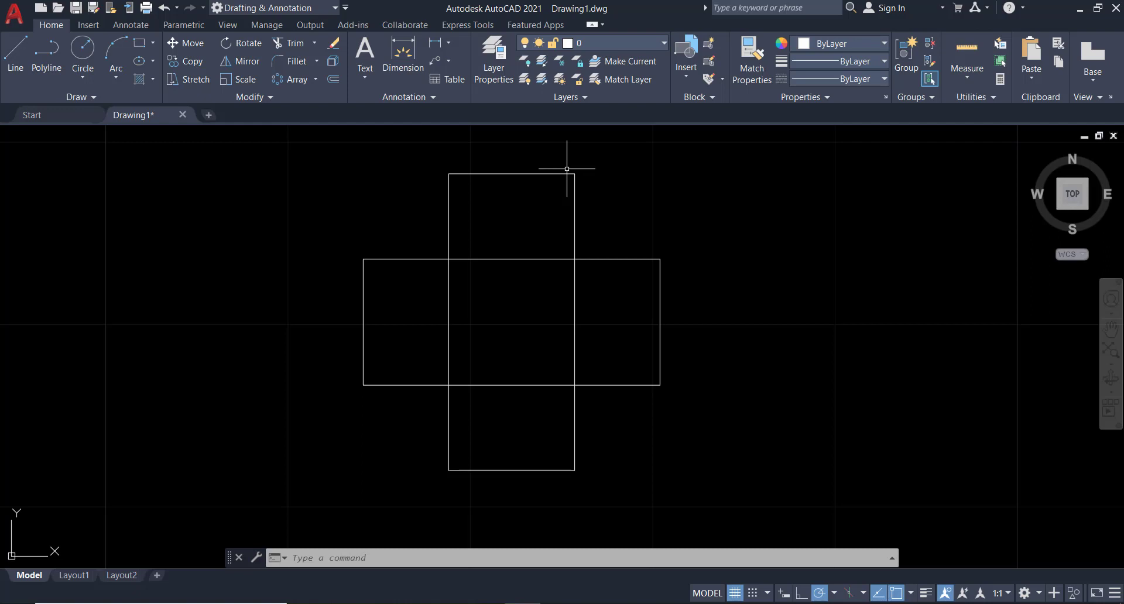
click(592, 160)
click(521, 203)
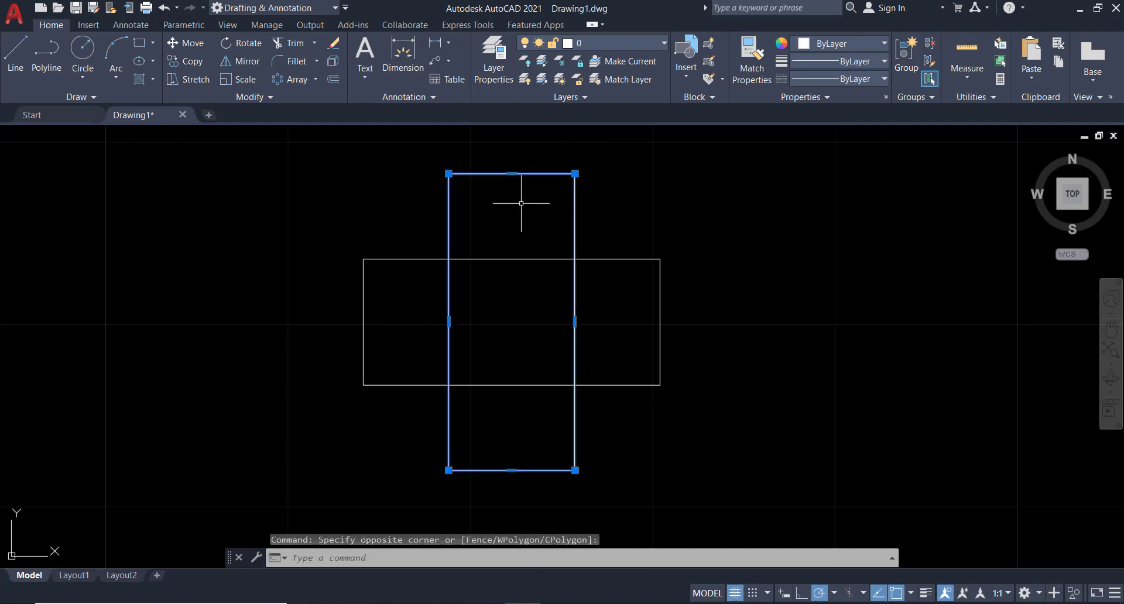
text(s)
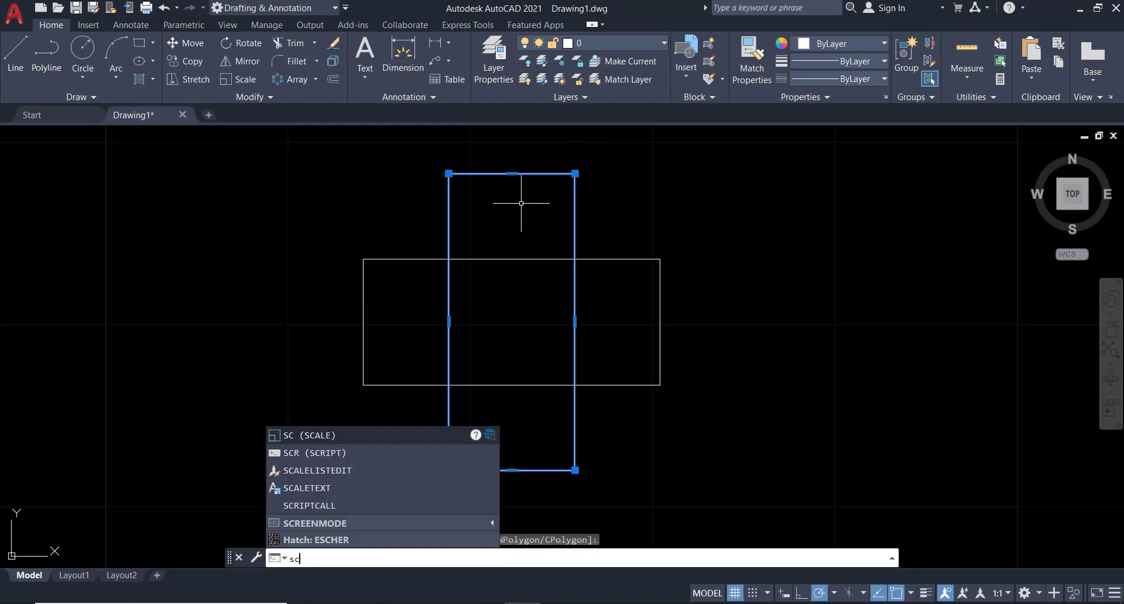
text(c)
key(Return)
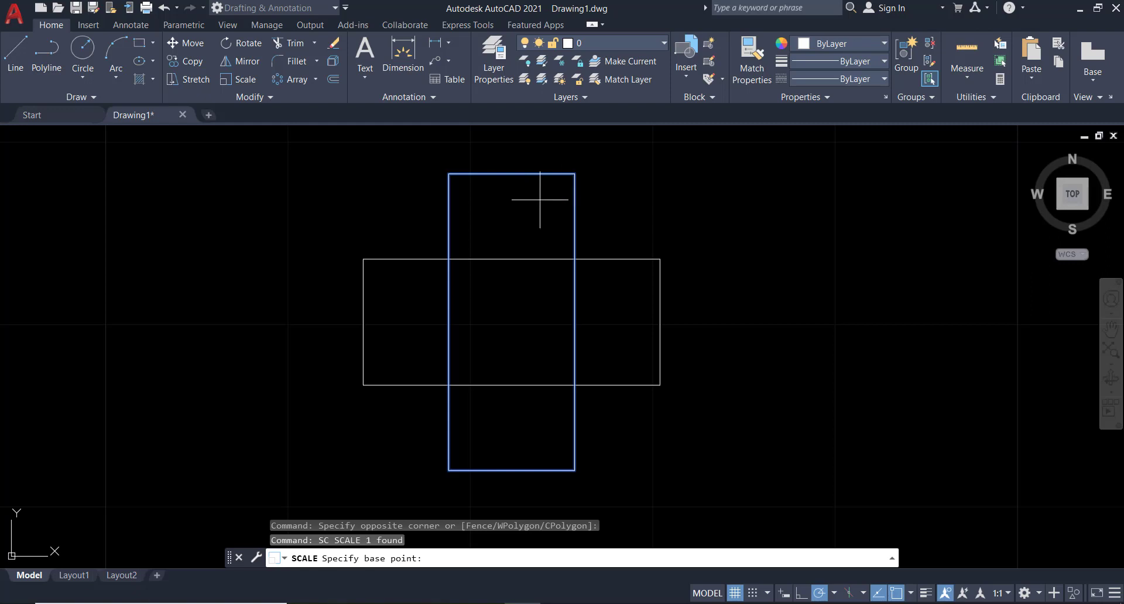
click(575, 174)
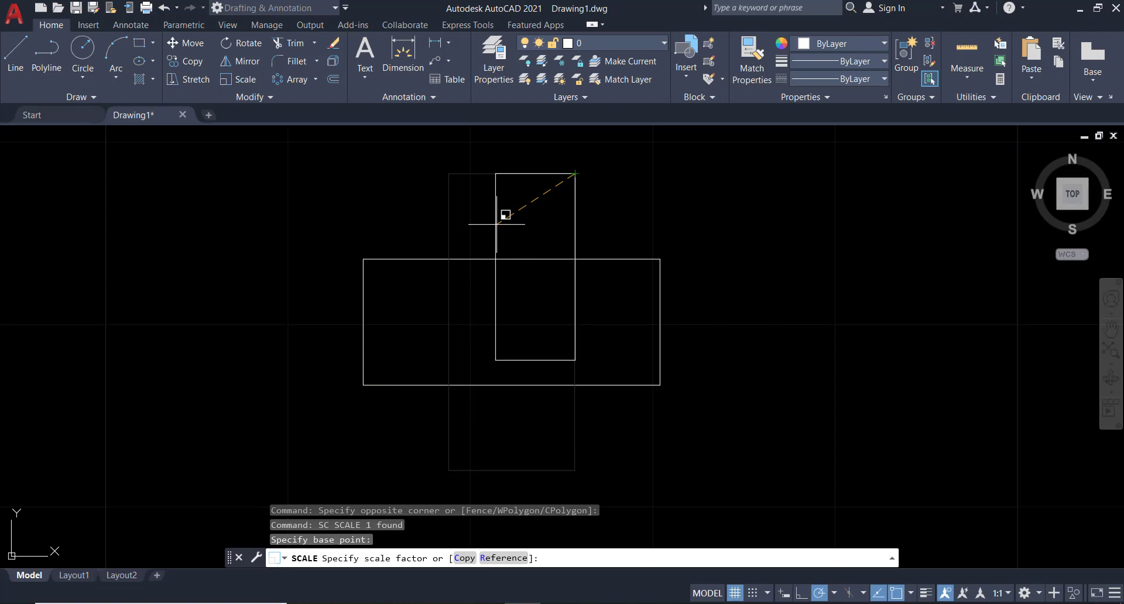
text(0.5)
key(Return)
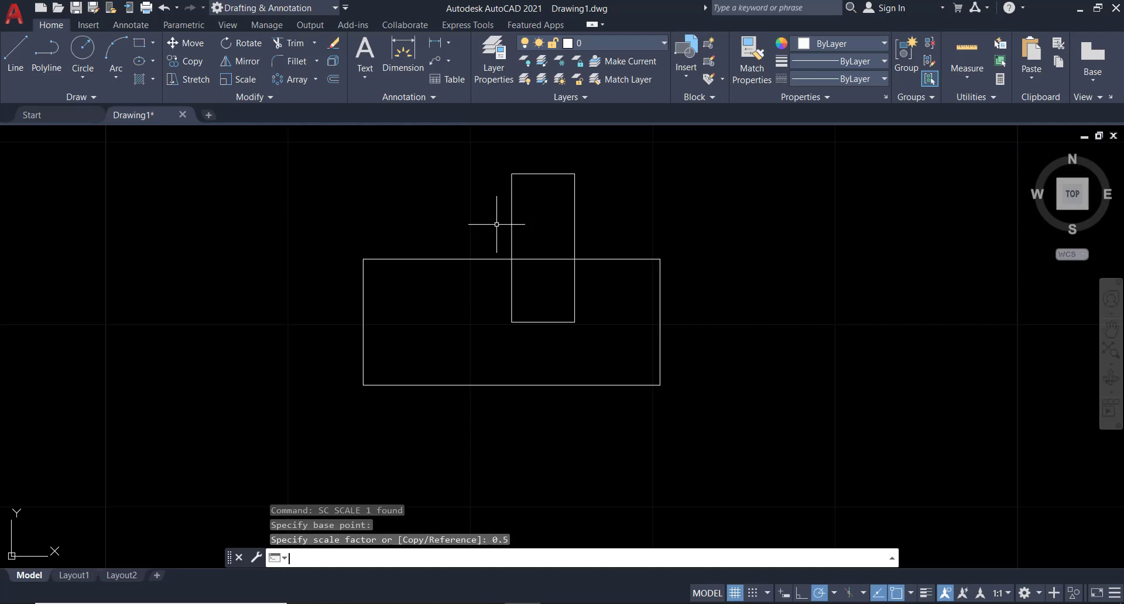
click(564, 157)
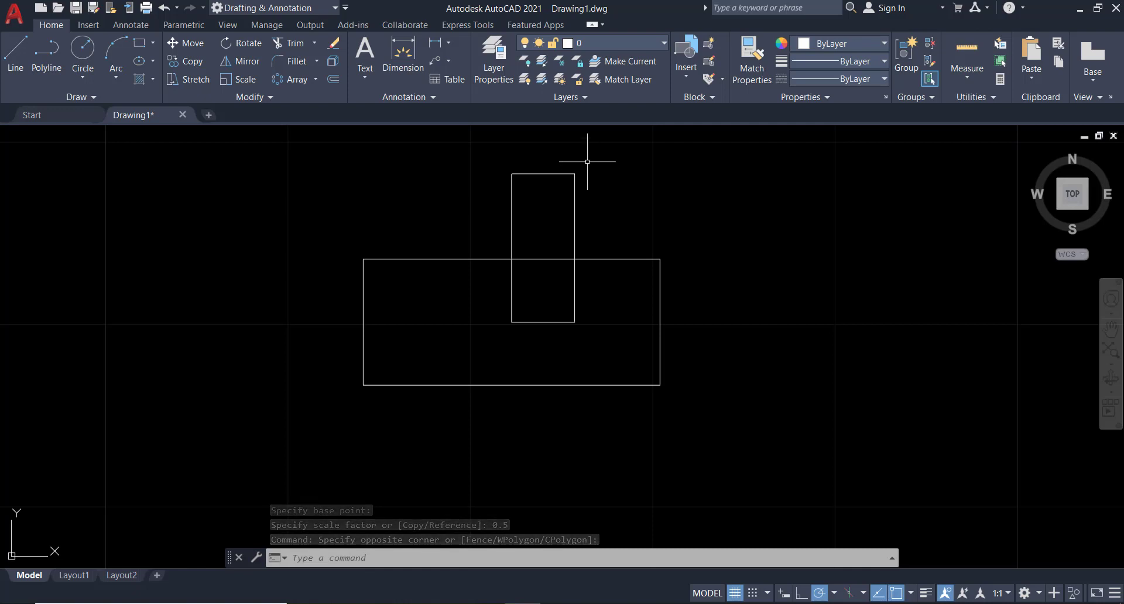
key(ctrl+z)
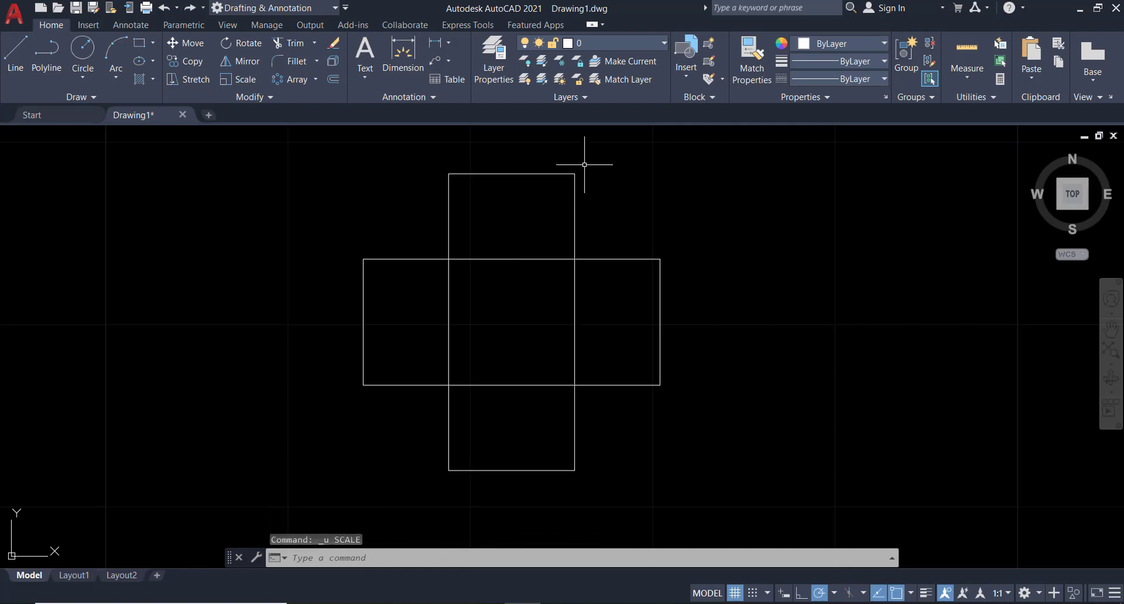
Scale the tall rectangle by 0.5 about its centre, midway between two picked points
drag(585, 165, 541, 203)
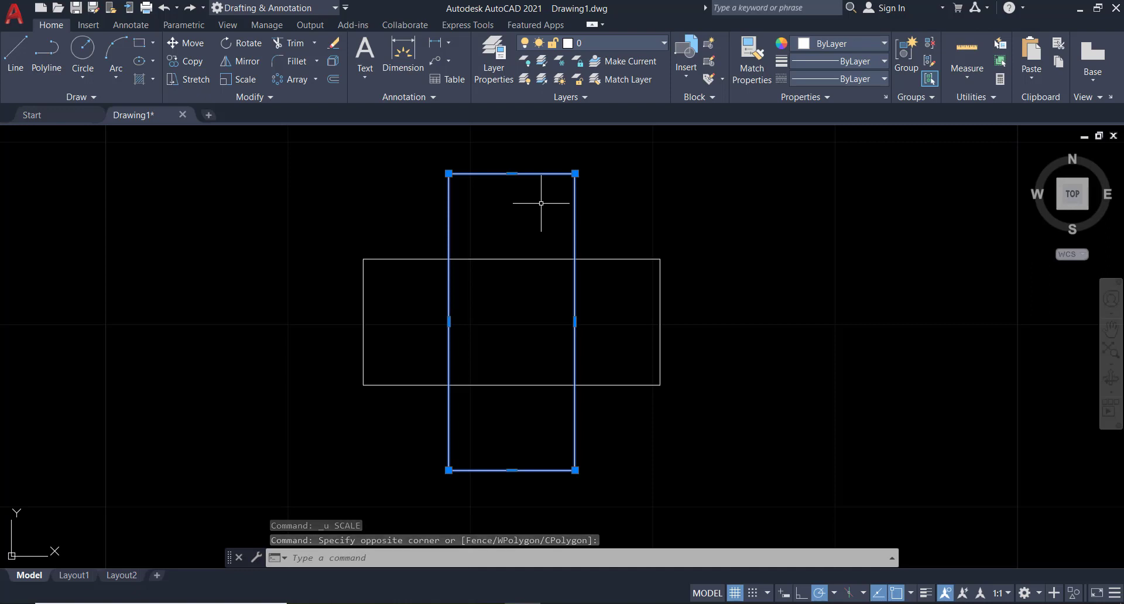
text(sc)
key(Return)
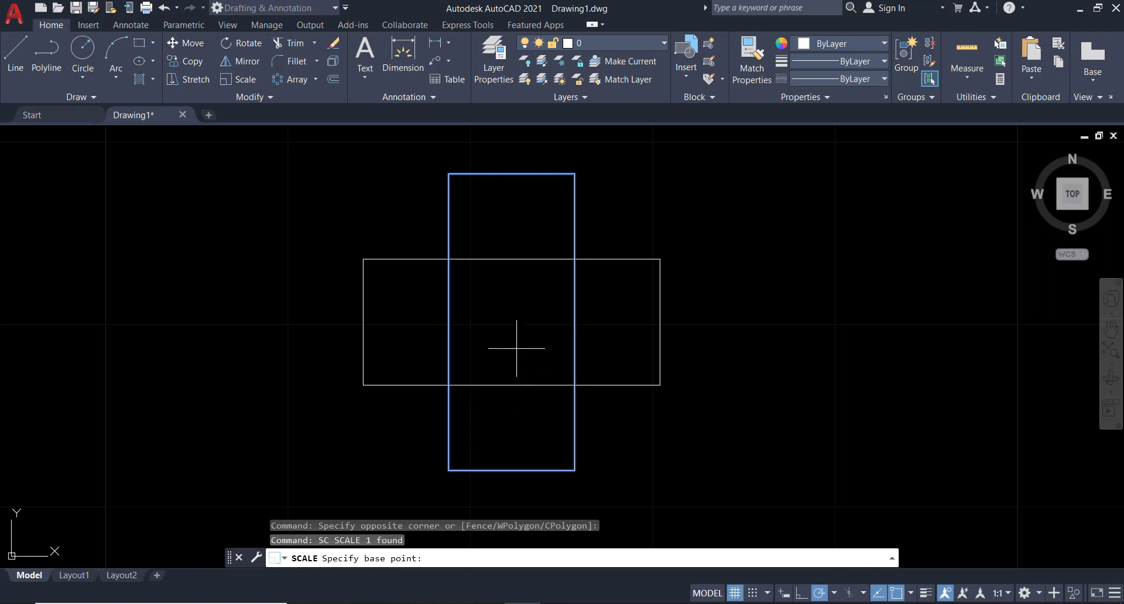
shift+right_click(512, 302)
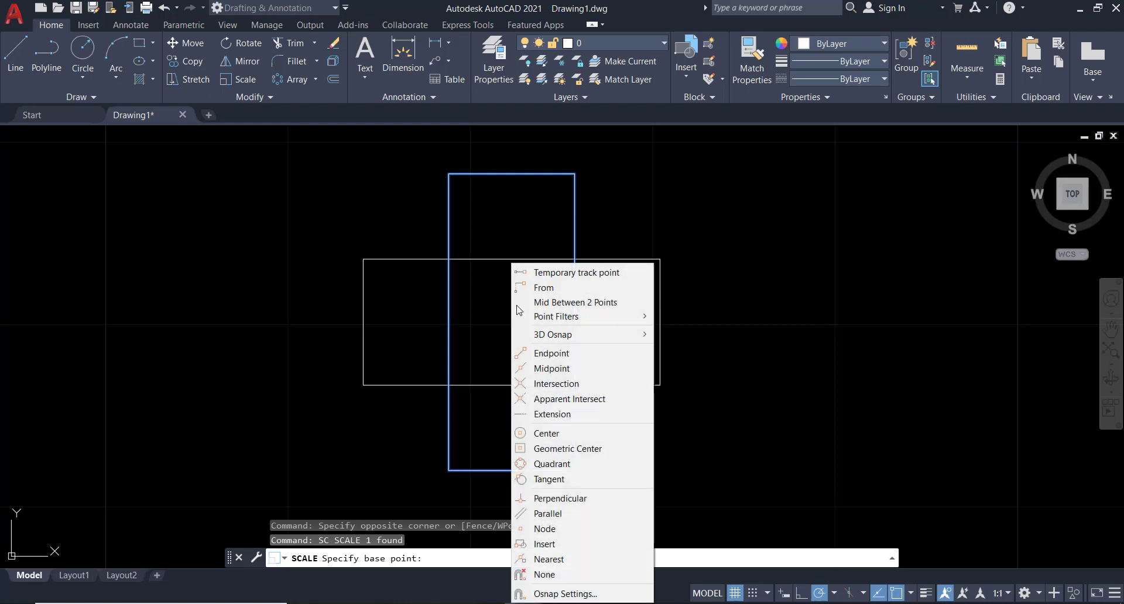
click(550, 308)
click(511, 258)
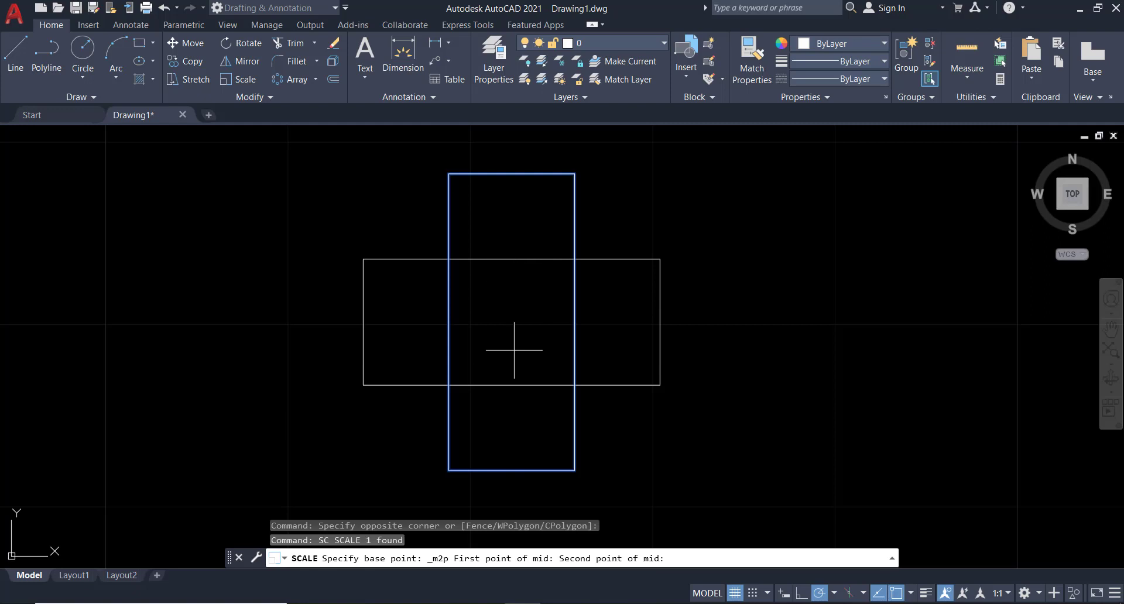
click(512, 385)
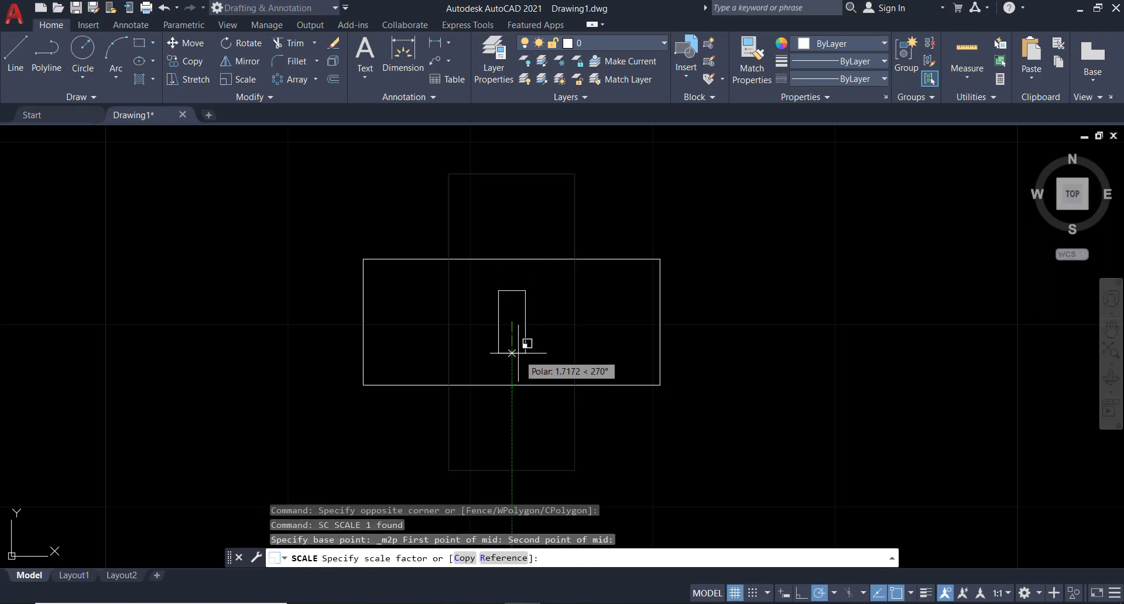
text(0.5)
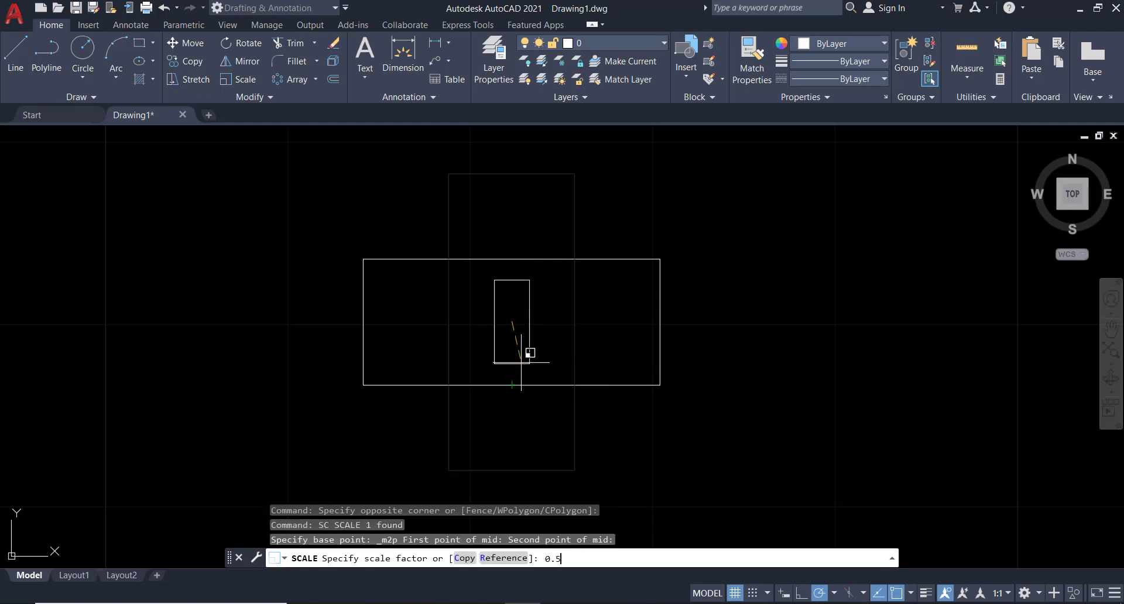
key(Return)
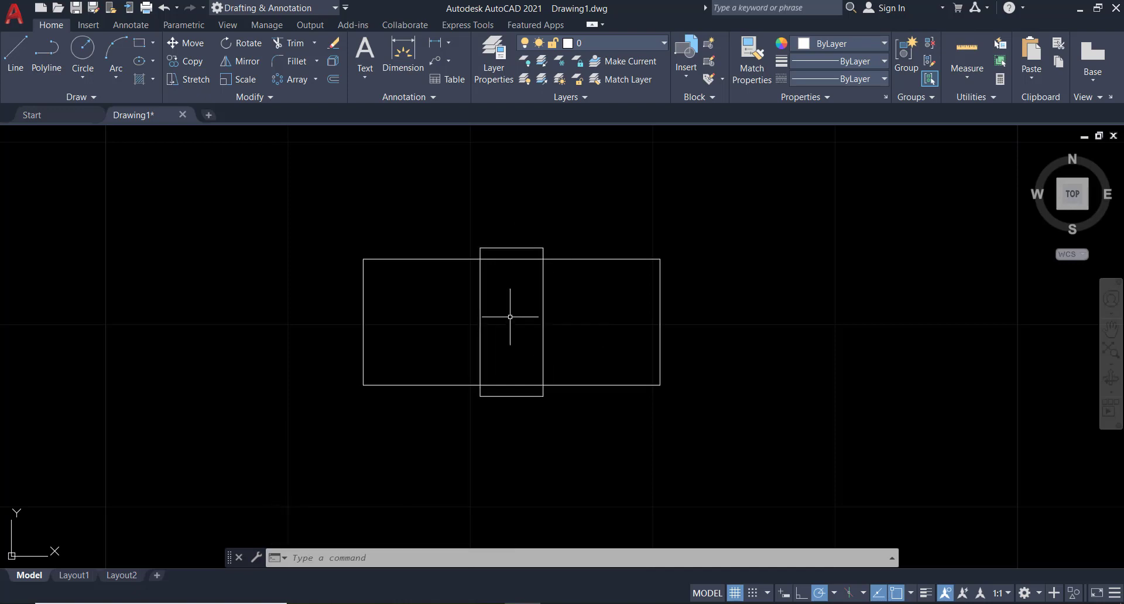
Scale the tall rectangle by a factor of 2 about its top-right corner
click(567, 301)
click(510, 332)
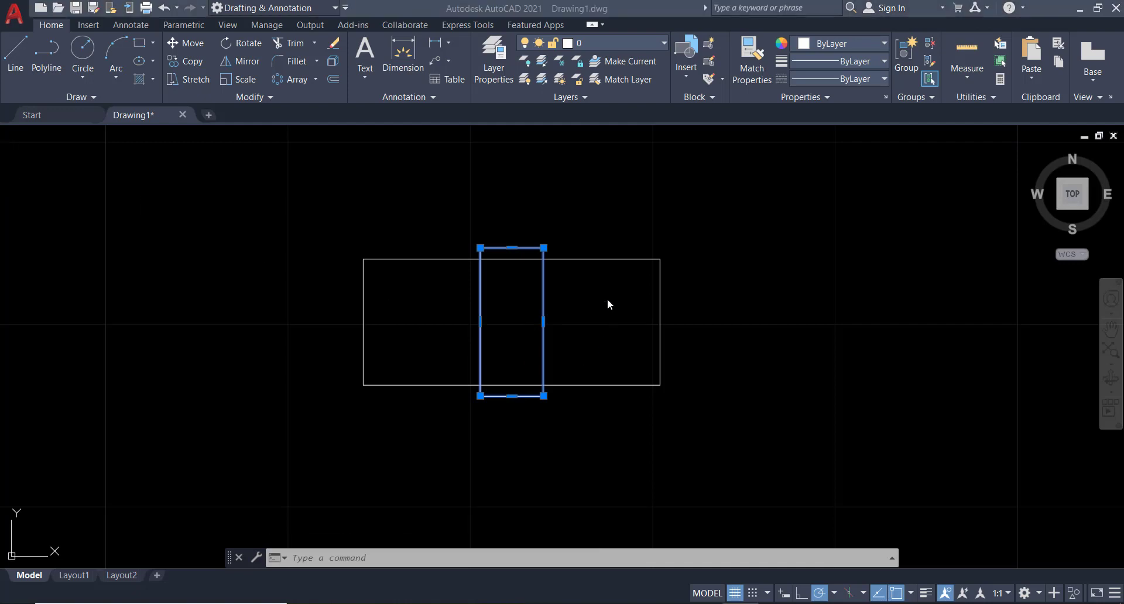
text(sc)
key(Return)
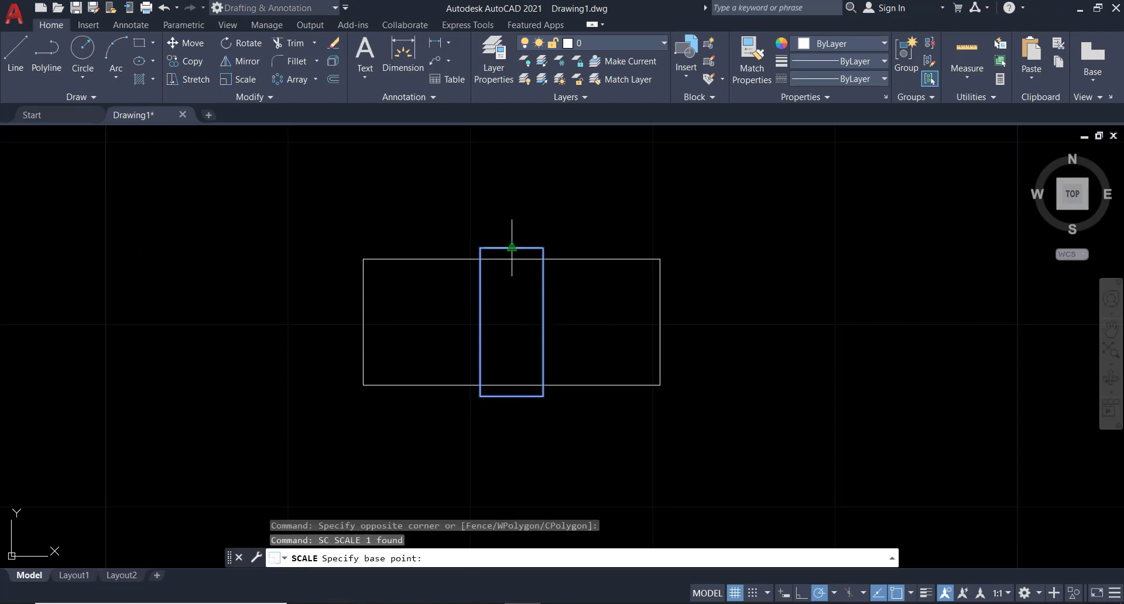
click(543, 248)
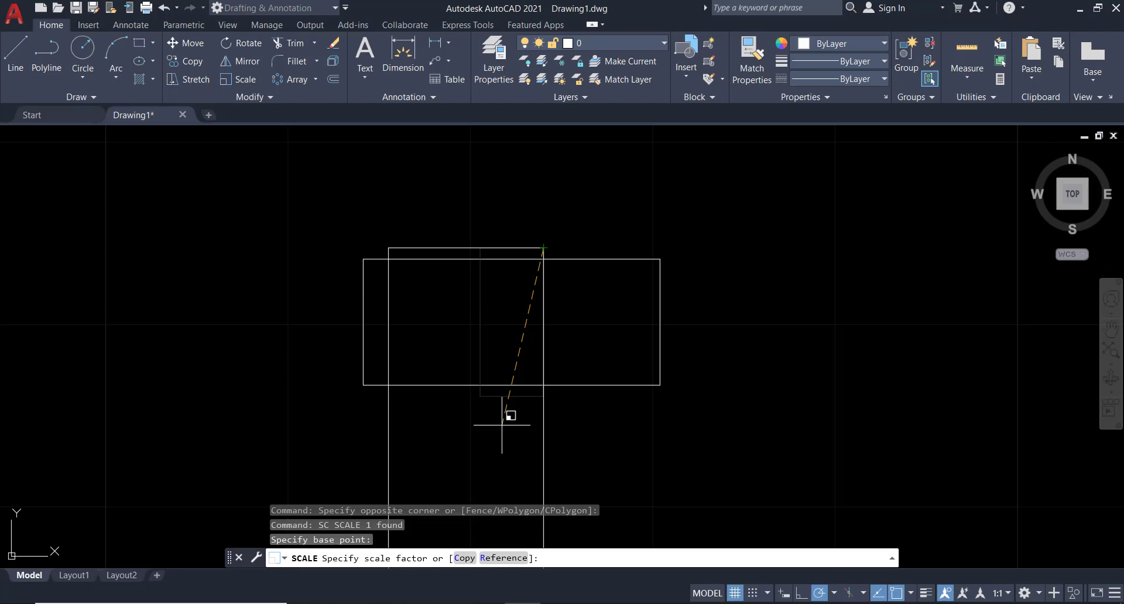
text(2)
key(Return)
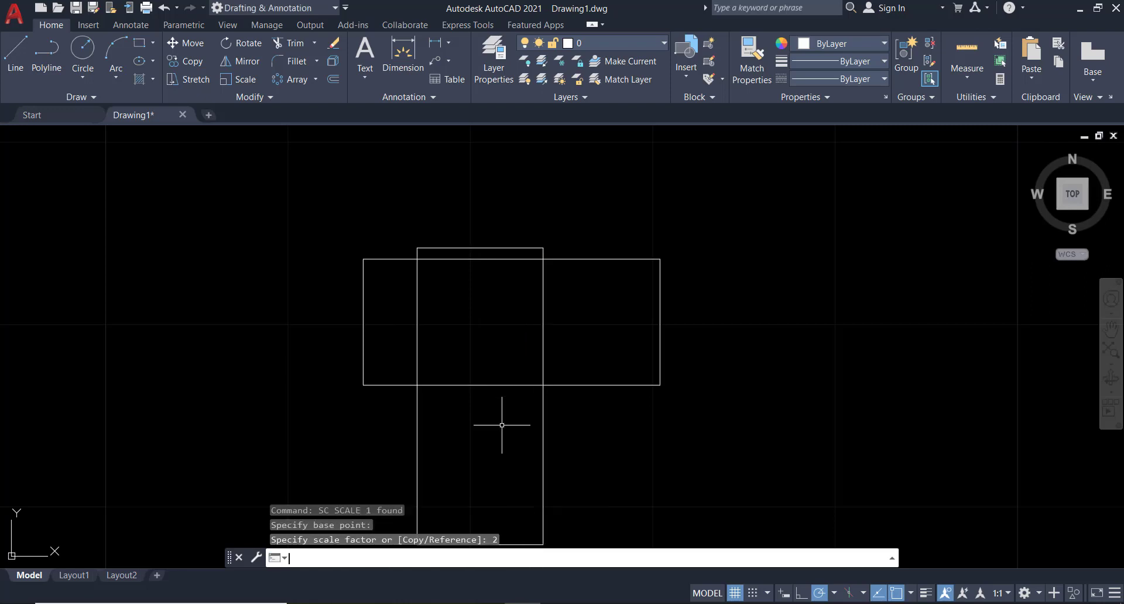
scroll(502, 425, down, 3)
scroll(520, 397, up, 1)
scroll(522, 392, up, 2)
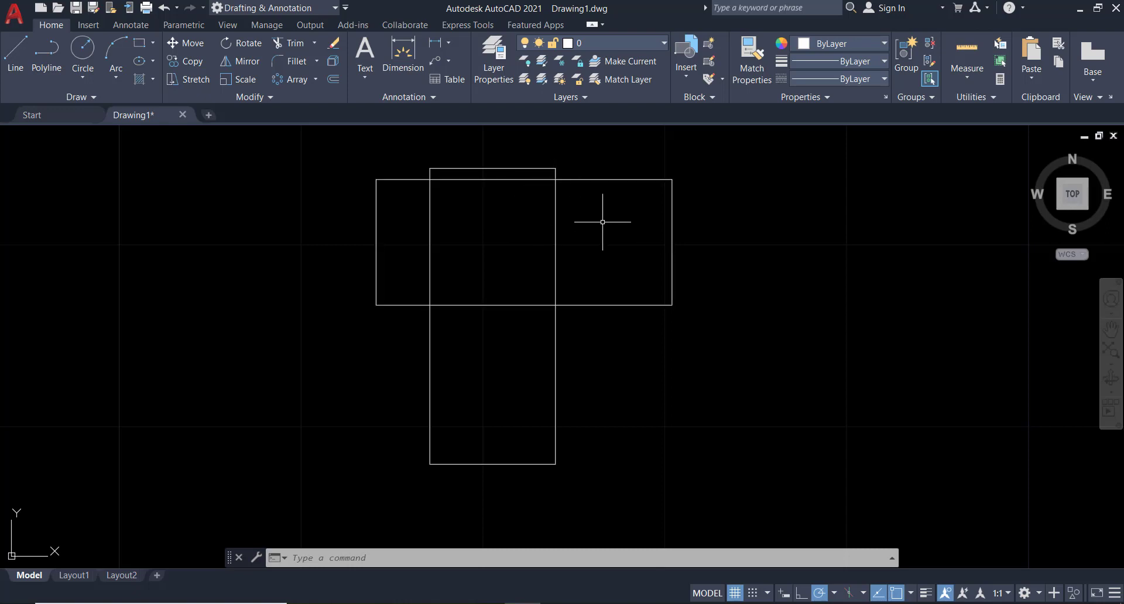
Scale the wide rectangle by a factor of 3 from a base point on its bottom edge
click(679, 168)
click(642, 243)
text(SC)
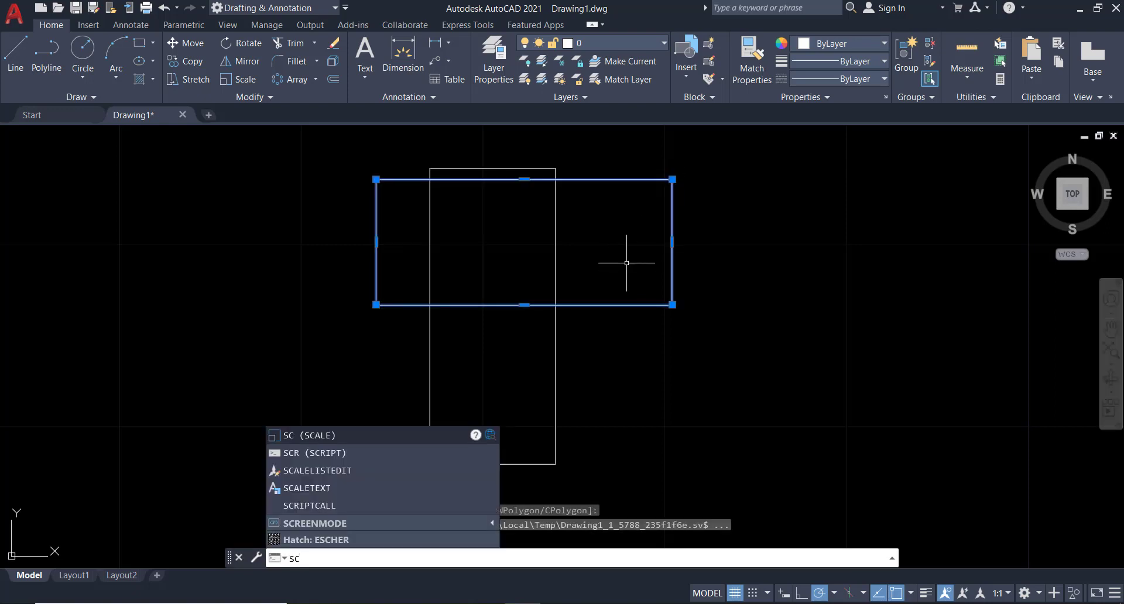
key(Return)
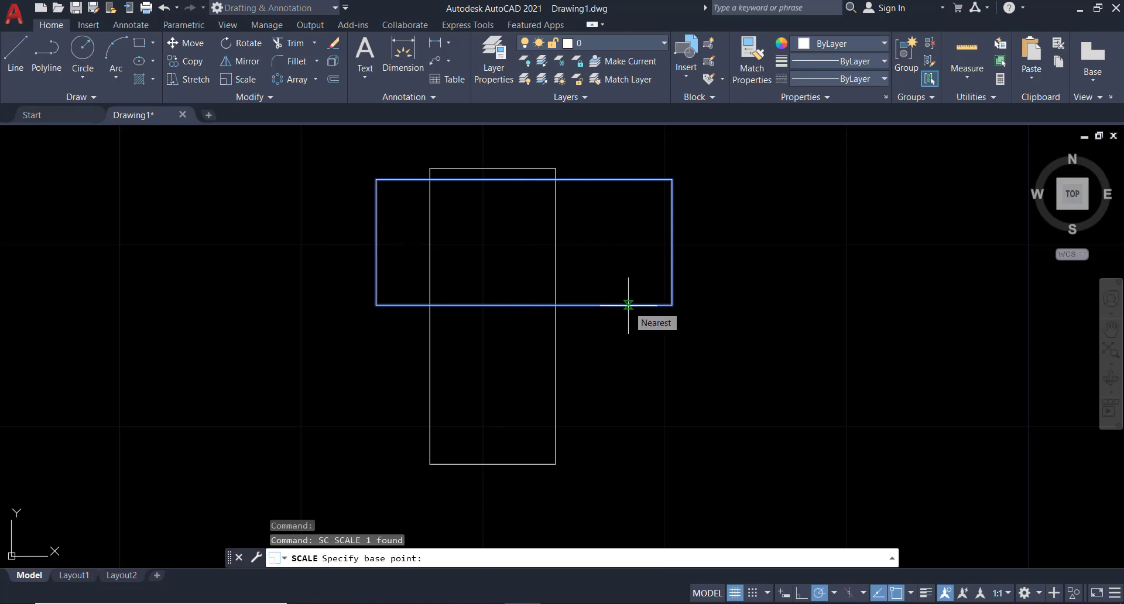
click(628, 305)
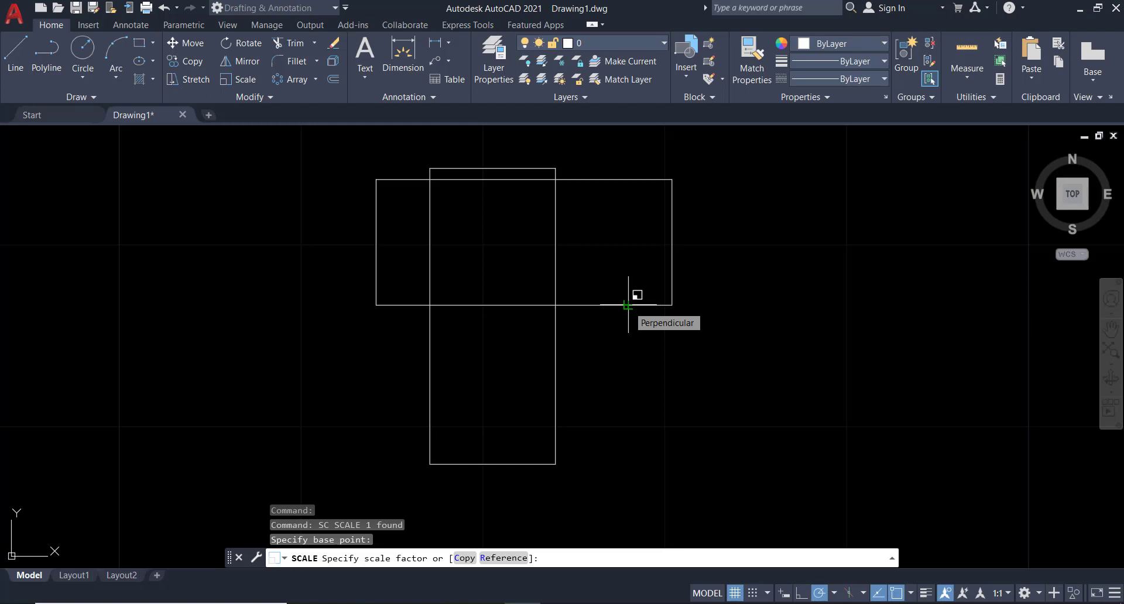
text(3)
key(Return)
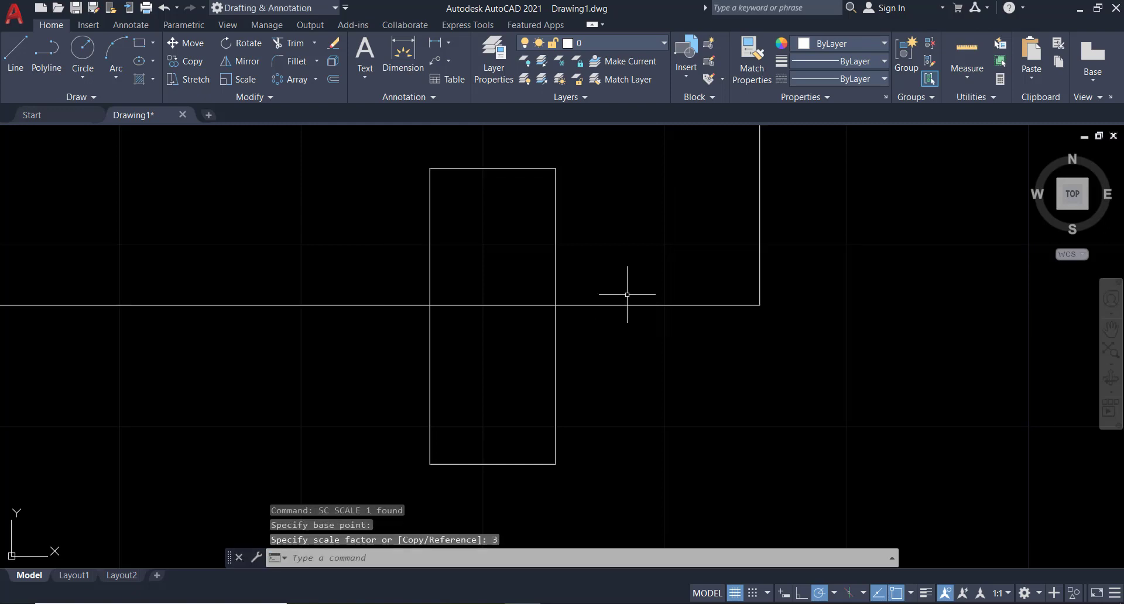
scroll(645, 316, down, 4)
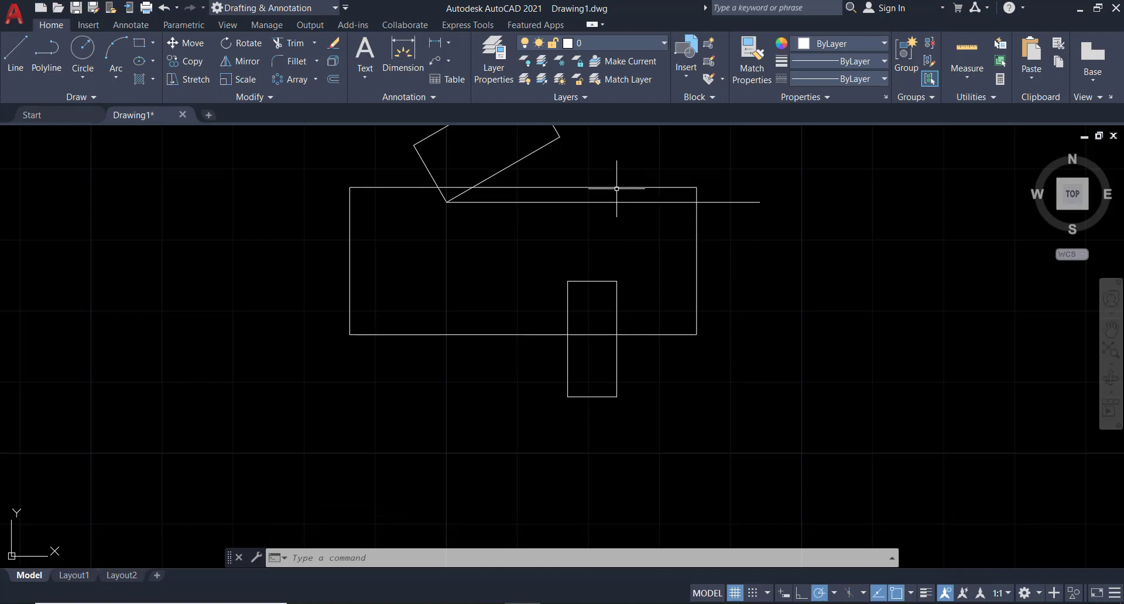
Erase the rotated rectangle, the horizontal line and the small tall rectangle
middle_drag(616, 188, 583, 246)
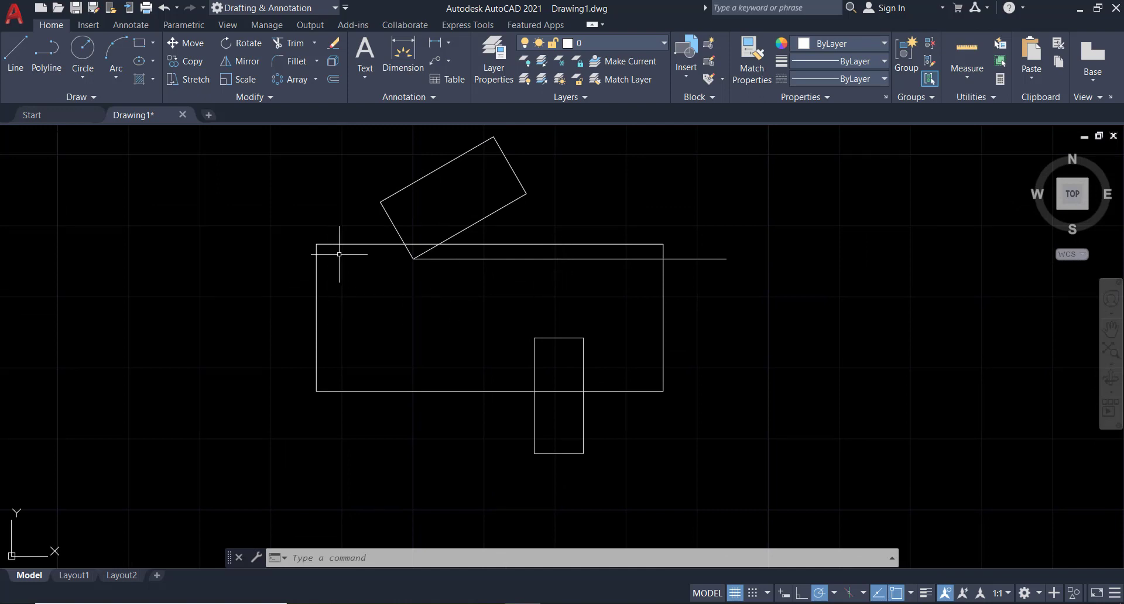
click(484, 271)
click(403, 254)
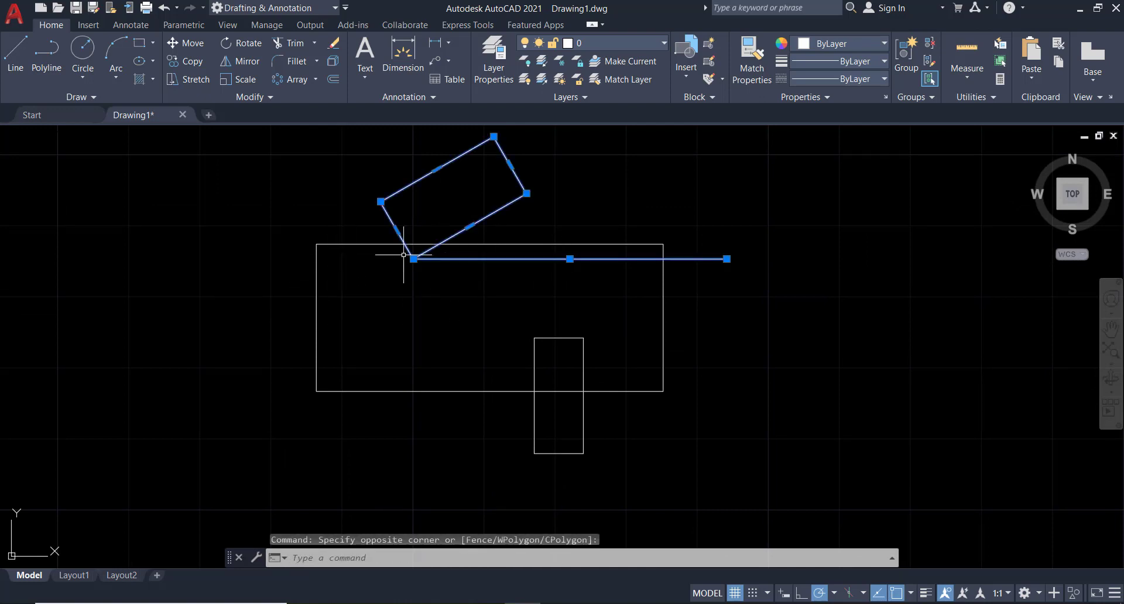
key(Delete)
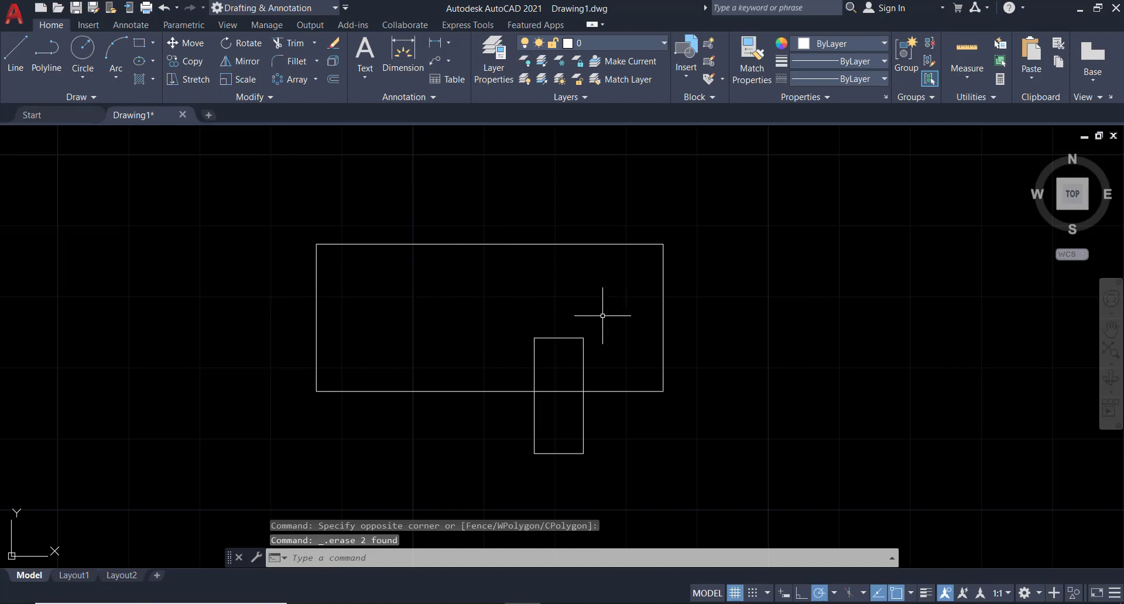
click(602, 315)
click(477, 352)
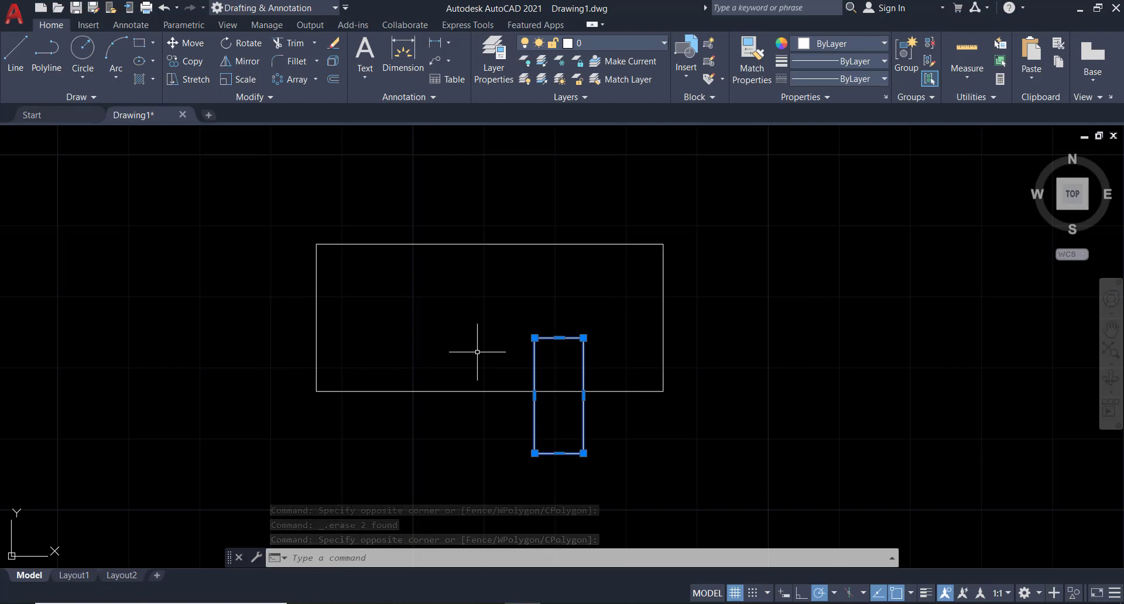
key(Delete)
key(Escape)
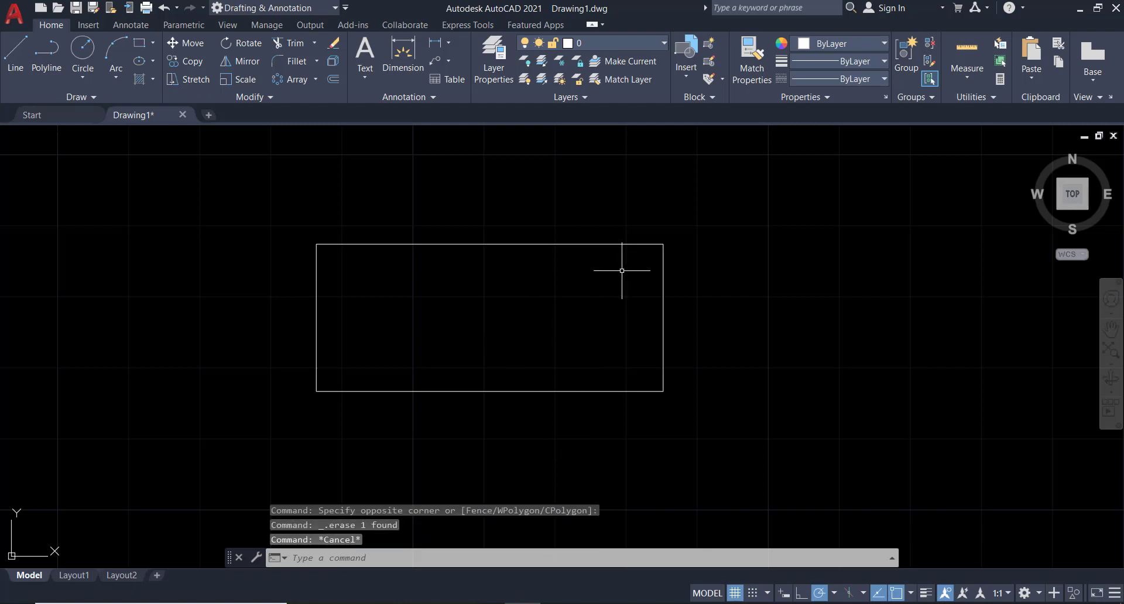
Draw a long vertical line to the right of the wide rectangle
text(l)
key(Return)
click(771, 170)
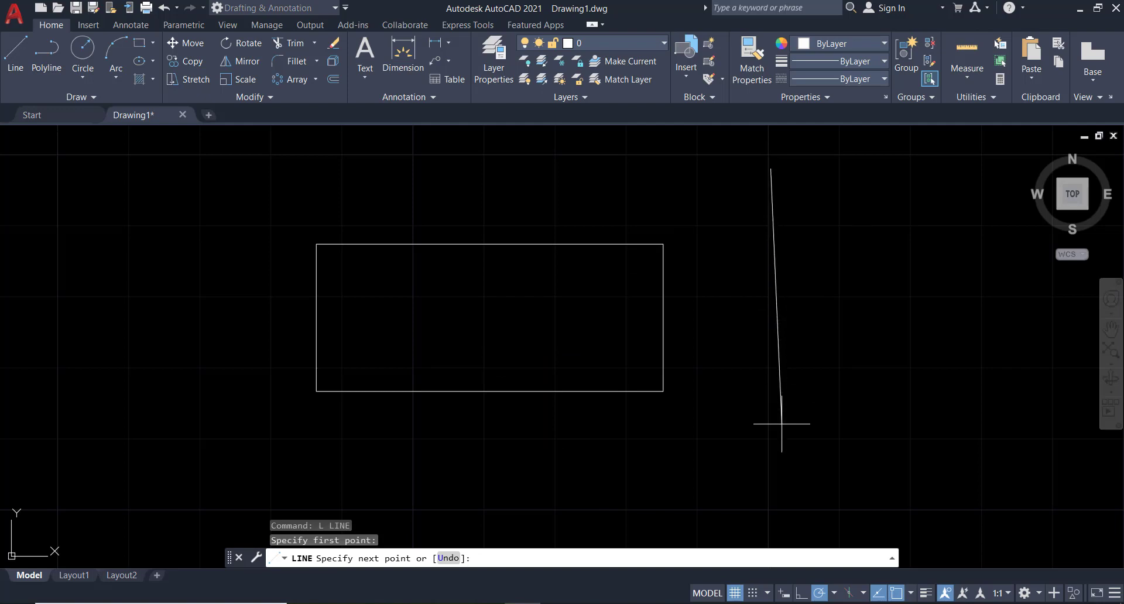
click(771, 482)
key(Escape)
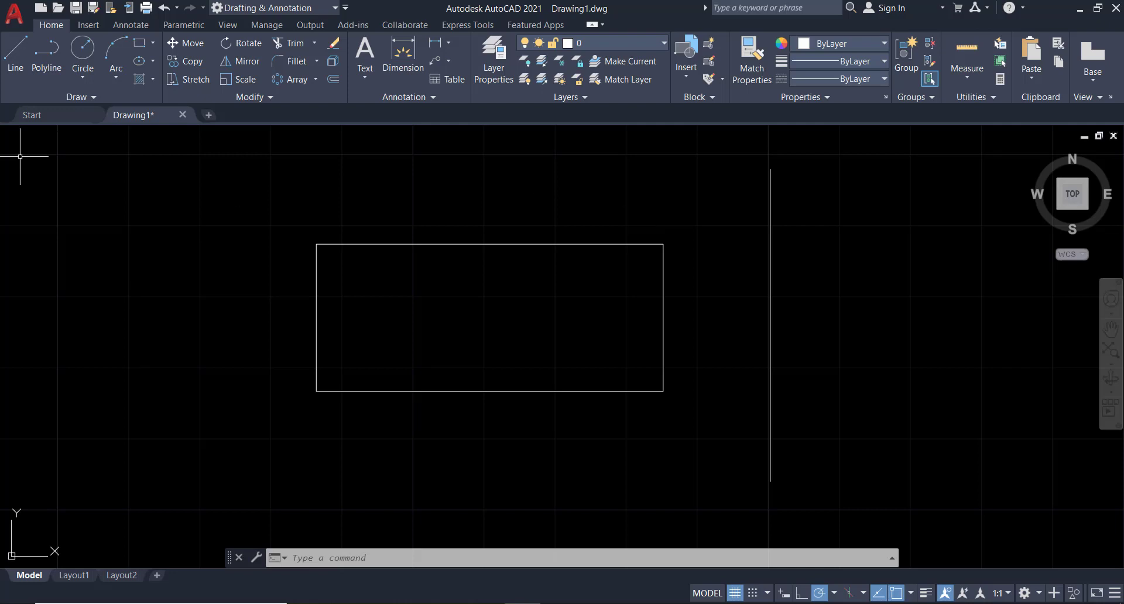
Select the vertical line and begin the Extend command
key(Escape)
key(Escape)
click(896, 264)
click(737, 328)
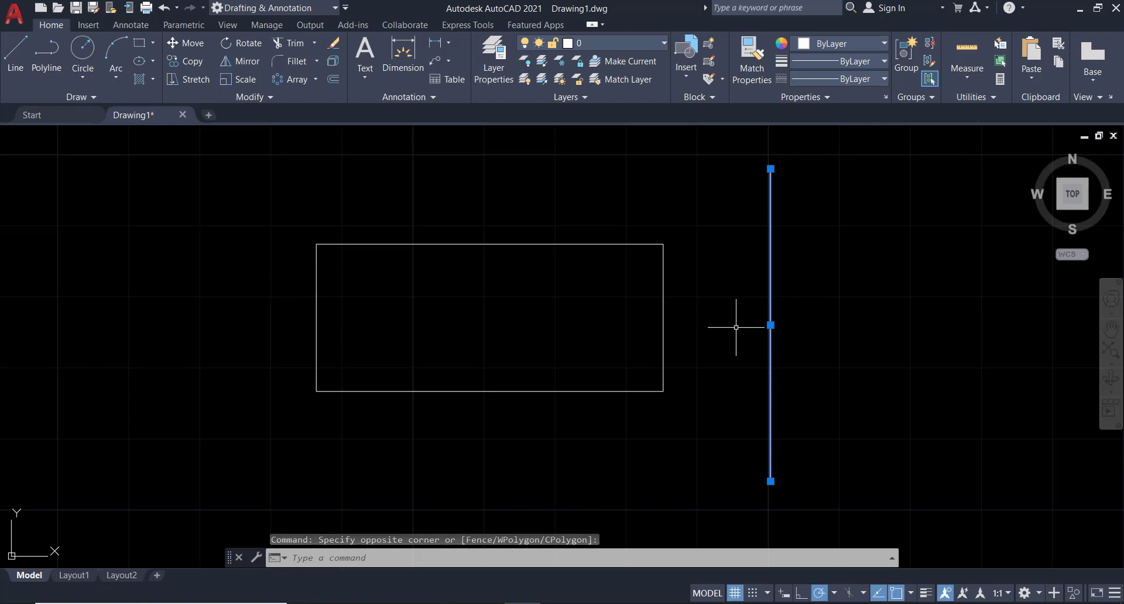
text(e)
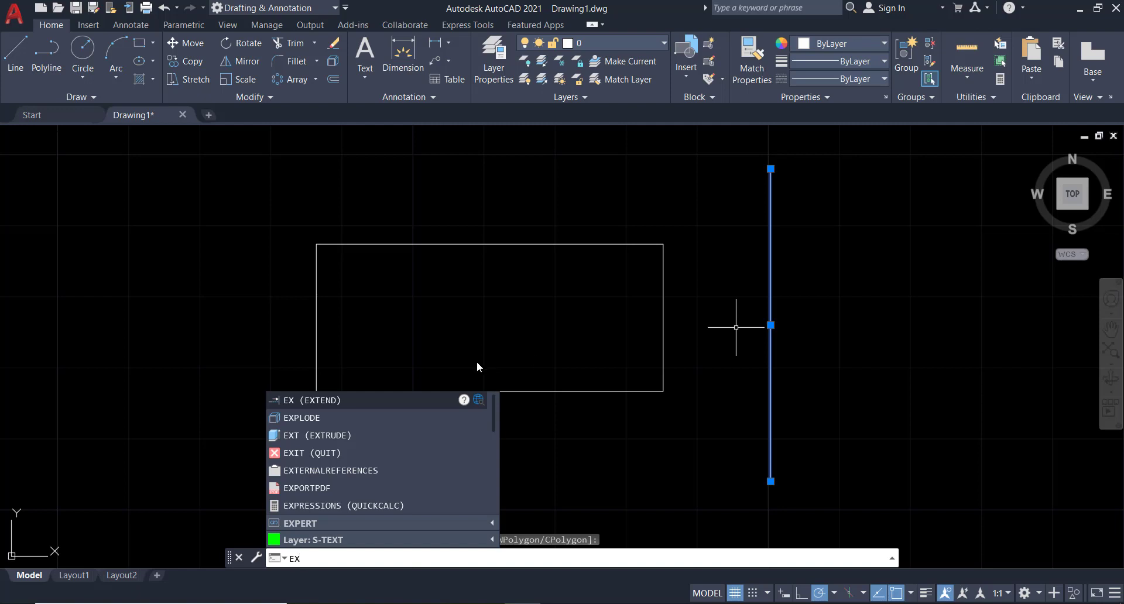
key(Return)
click(718, 293)
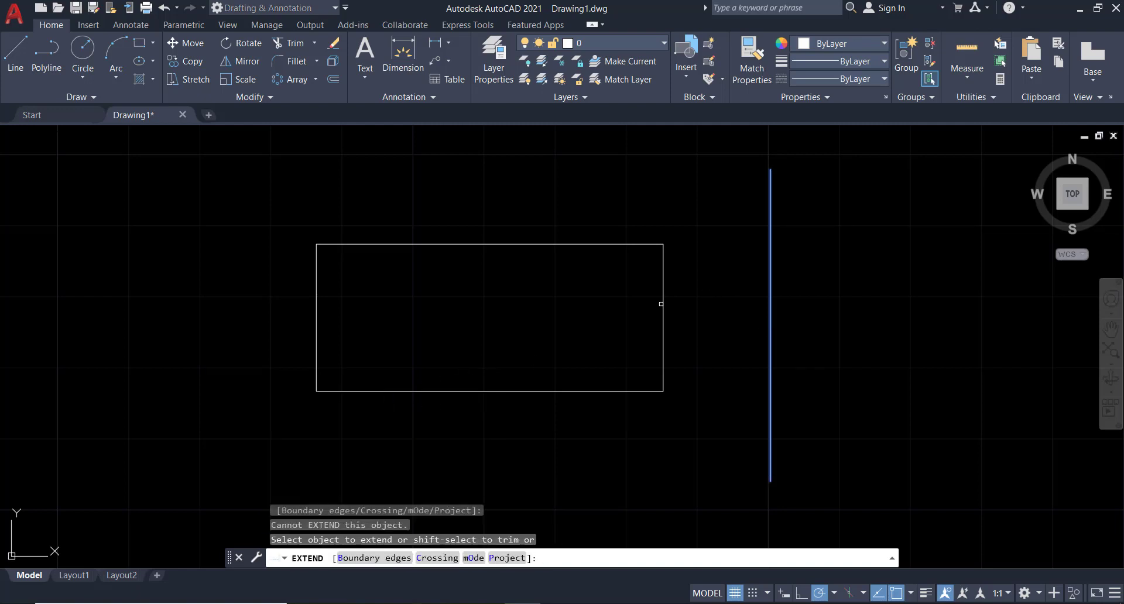
click(662, 303)
click(664, 305)
key(Escape)
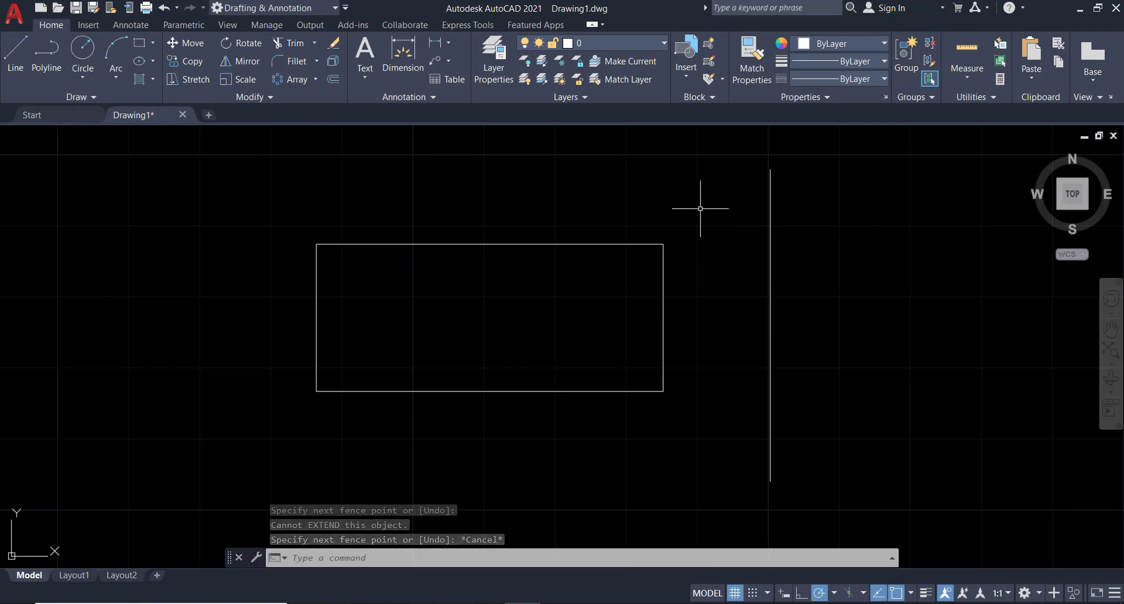
click(701, 209)
click(622, 469)
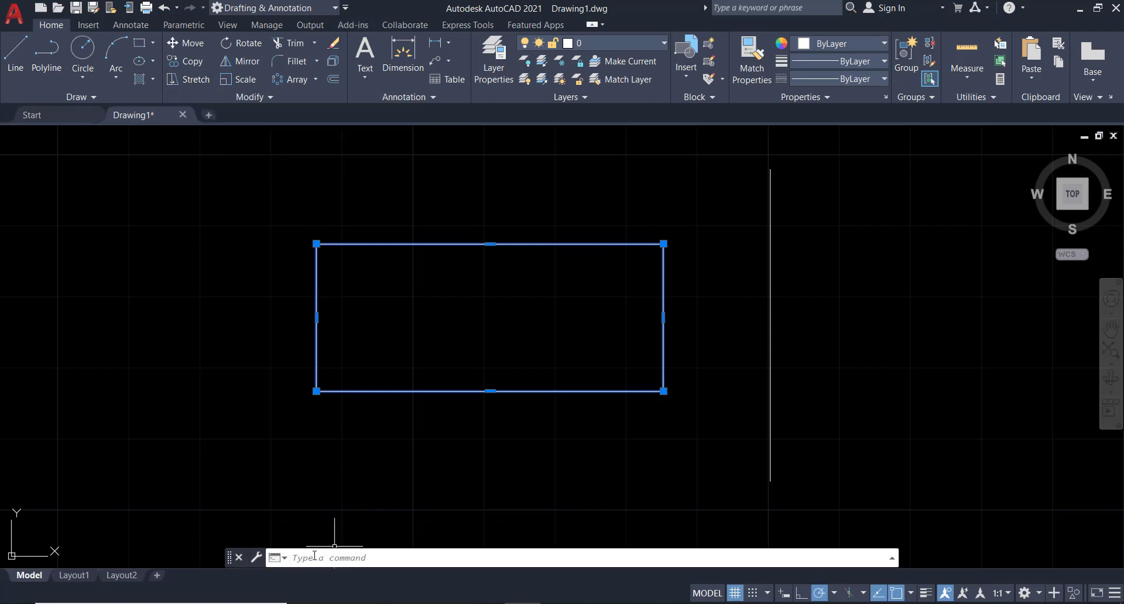
Stretch the rectangle's right edge from its midpoint onto the vertical line
text(str)
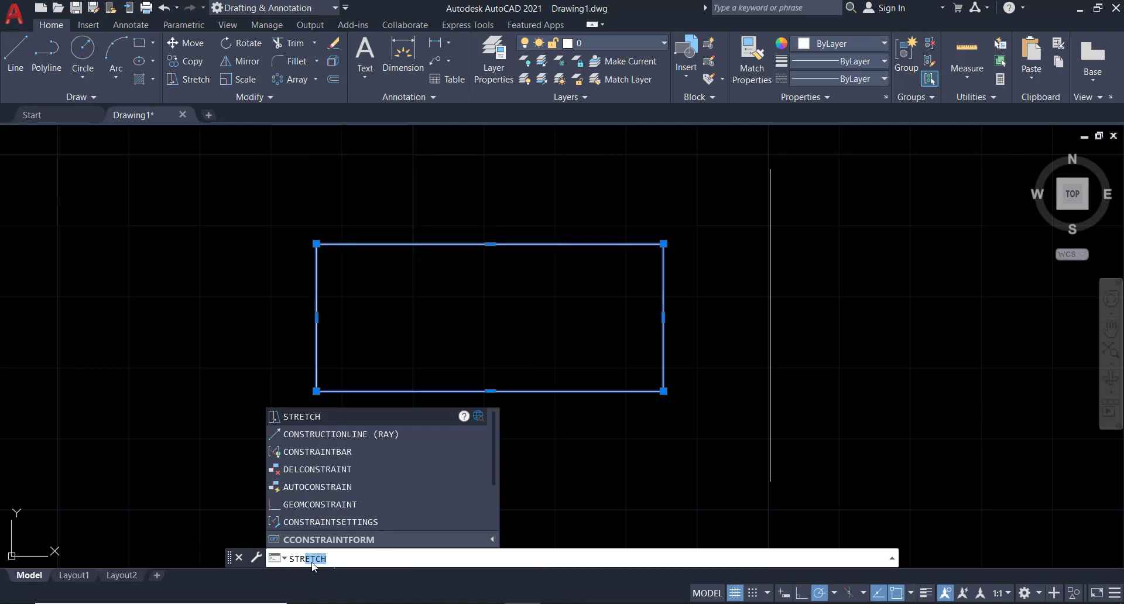
key(Return)
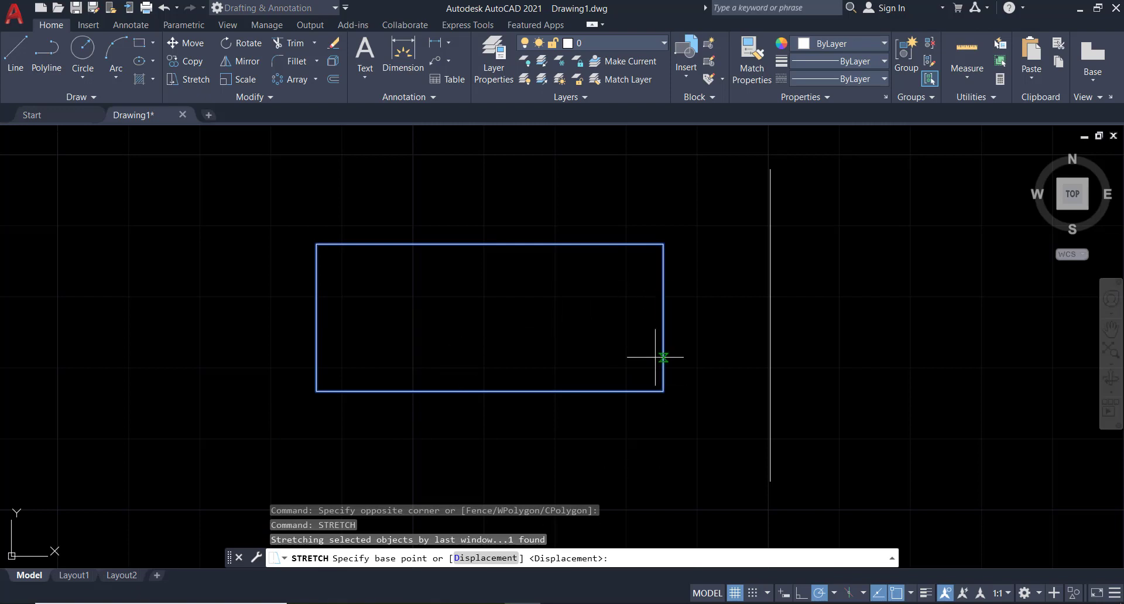
click(665, 321)
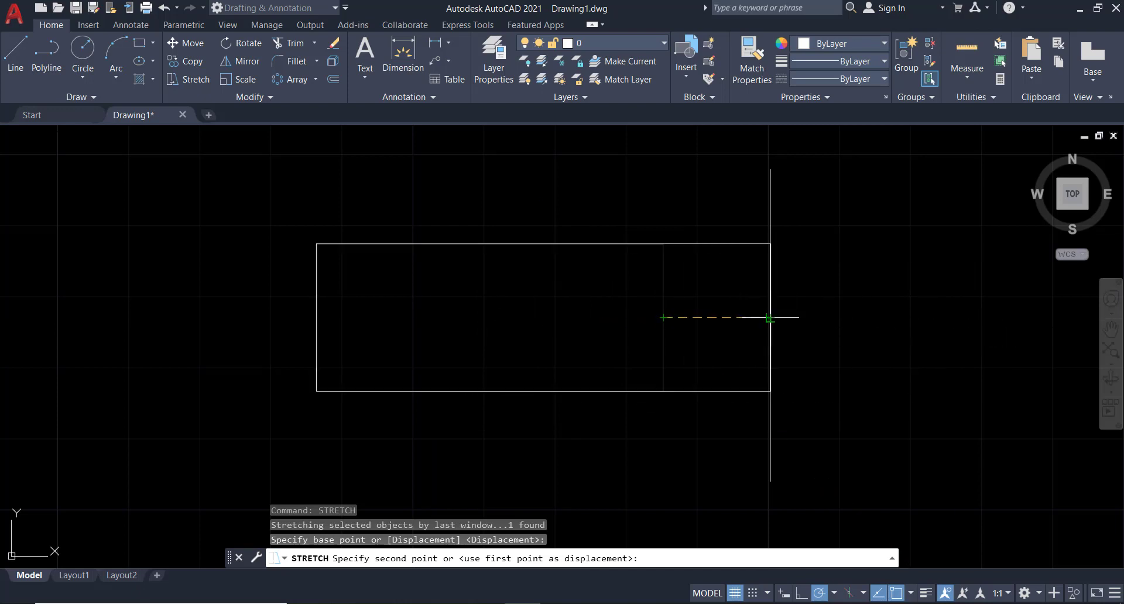
click(768, 321)
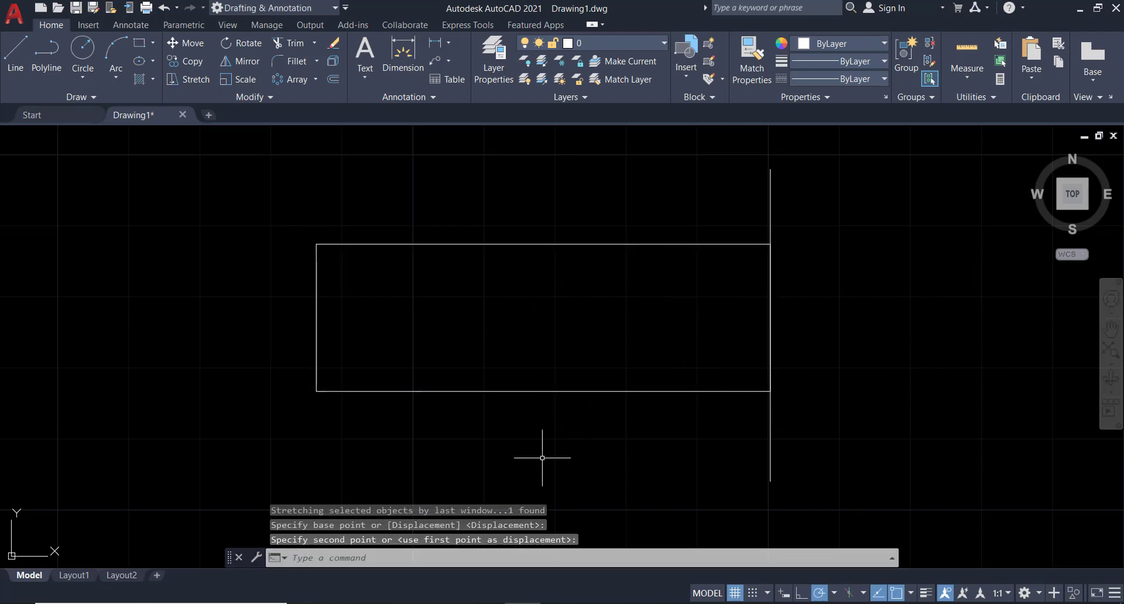
key(Escape)
Recentre the view and select the wide rectangle
mouse_move(307, 401)
middle_down()
mouse_move(381, 389)
mouse_move(251, 384)
middle_up()
click(515, 227)
click(494, 255)
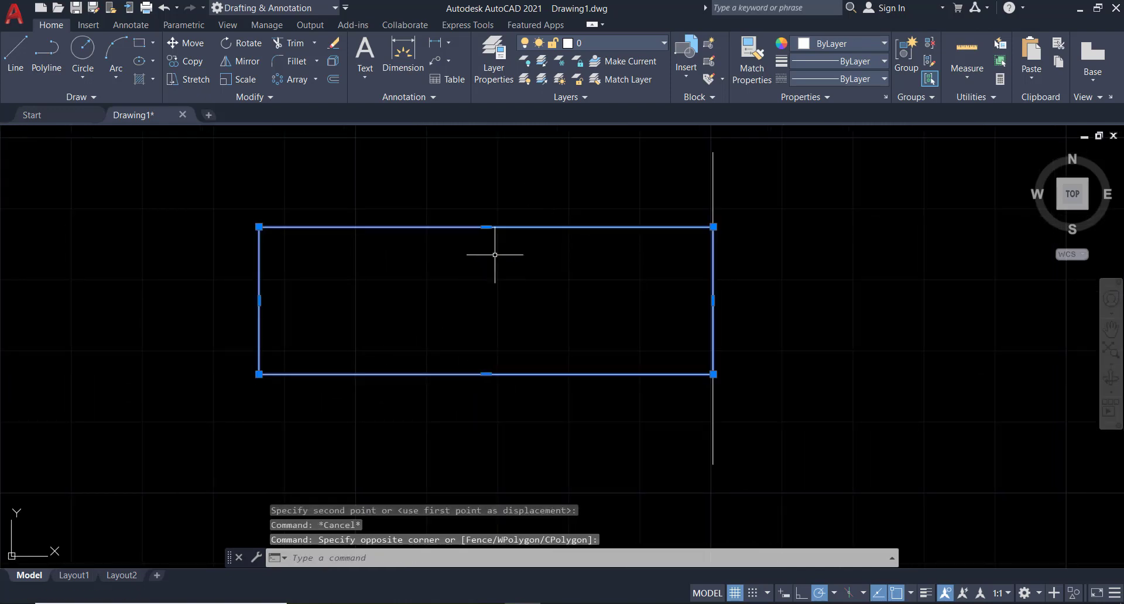
text(m)
key(Return)
click(590, 293)
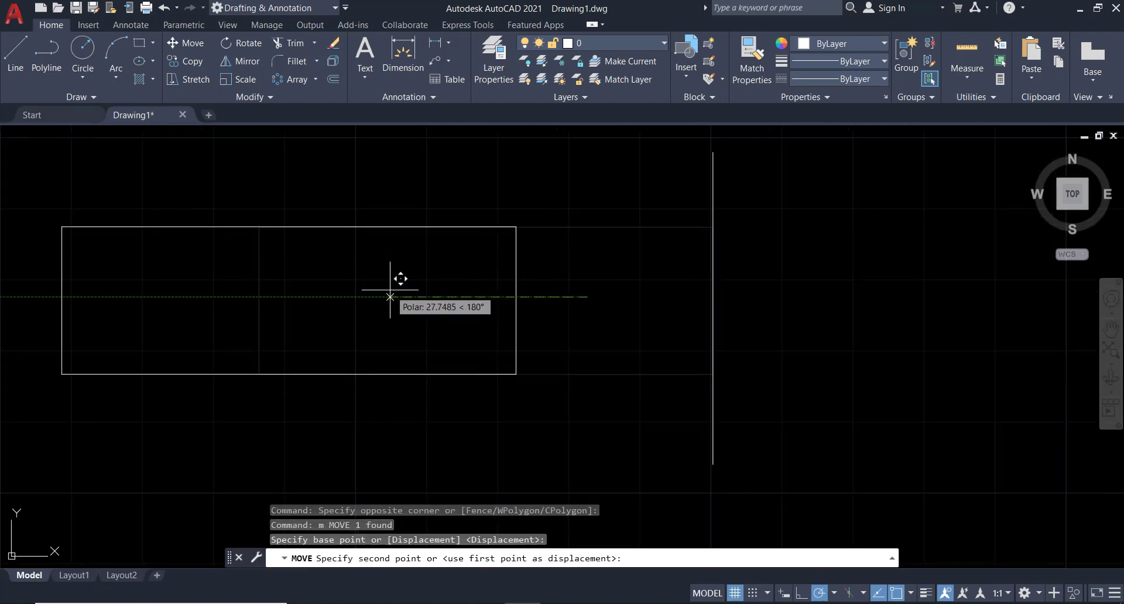
click(392, 296)
key(Escape)
middle_drag(393, 295, 454, 295)
click(610, 202)
click(555, 244)
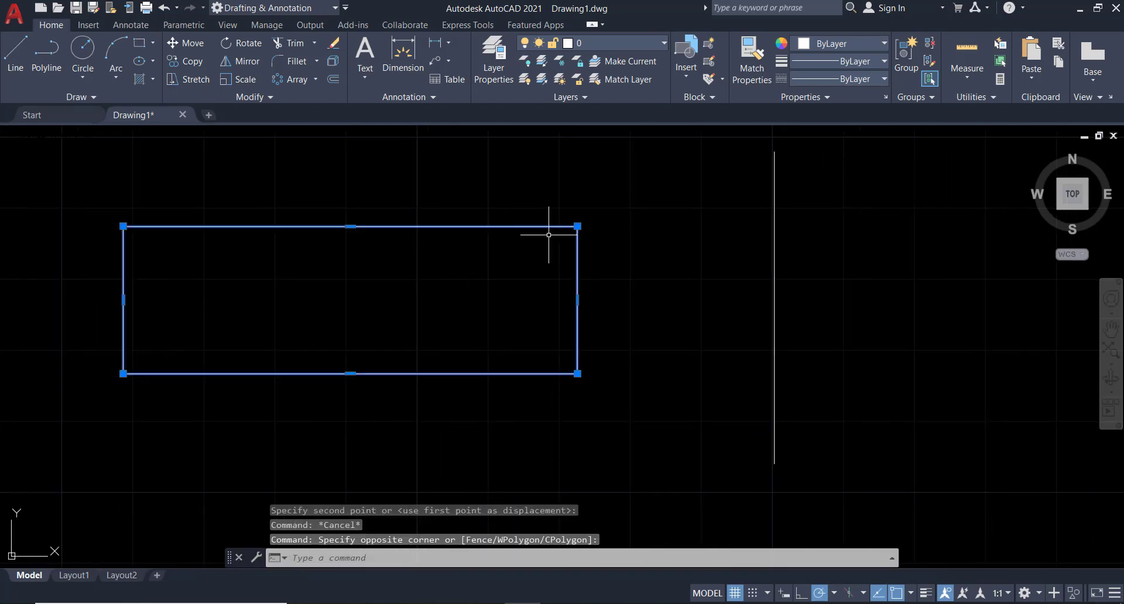
click(578, 223)
click(552, 246)
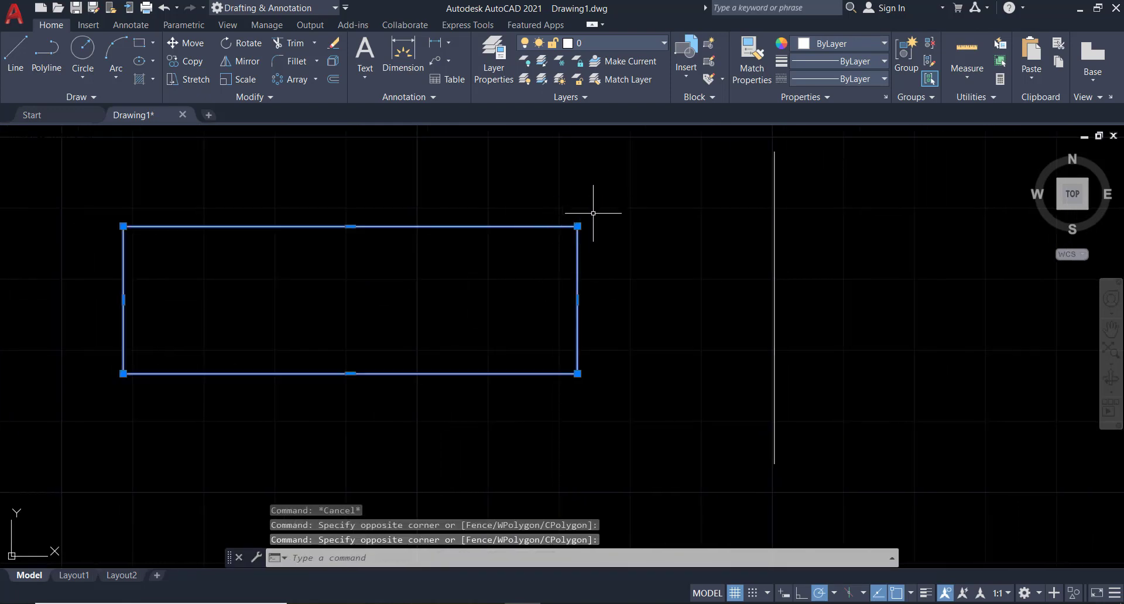
key(Escape)
mouse_move(597, 301)
middle_down()
mouse_move(477, 306)
mouse_move(626, 287)
middle_up()
text(p)
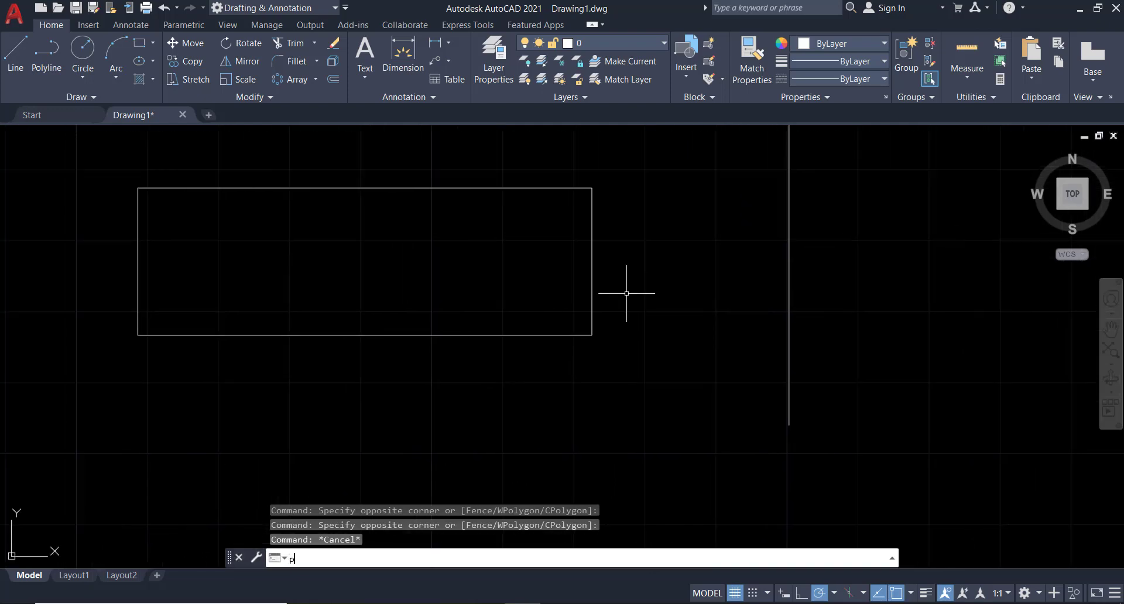
key(Return)
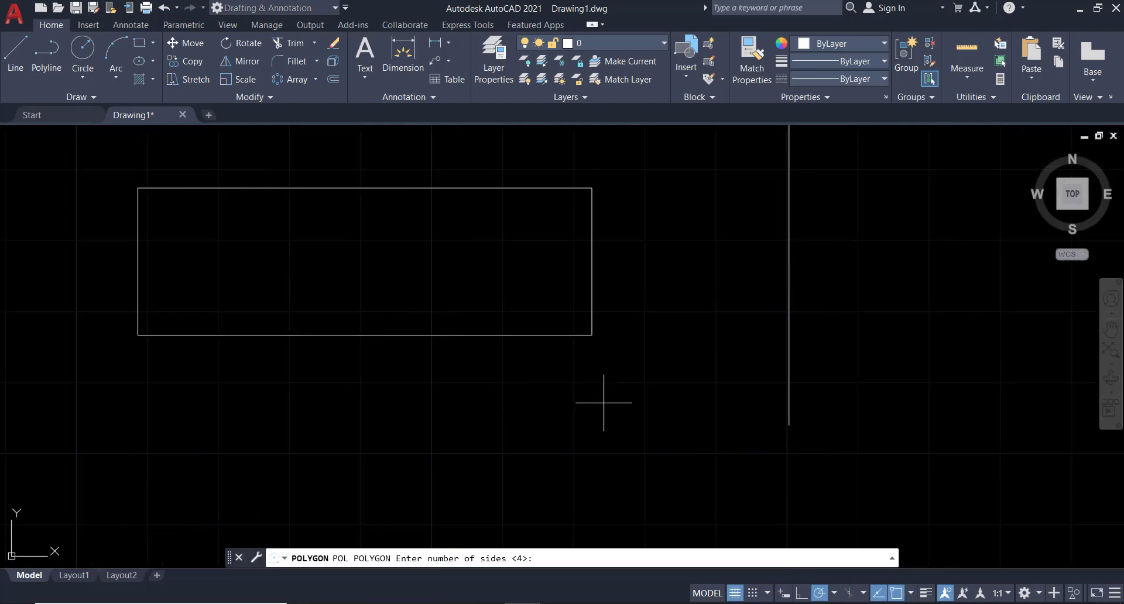
middle_drag(605, 396, 657, 247)
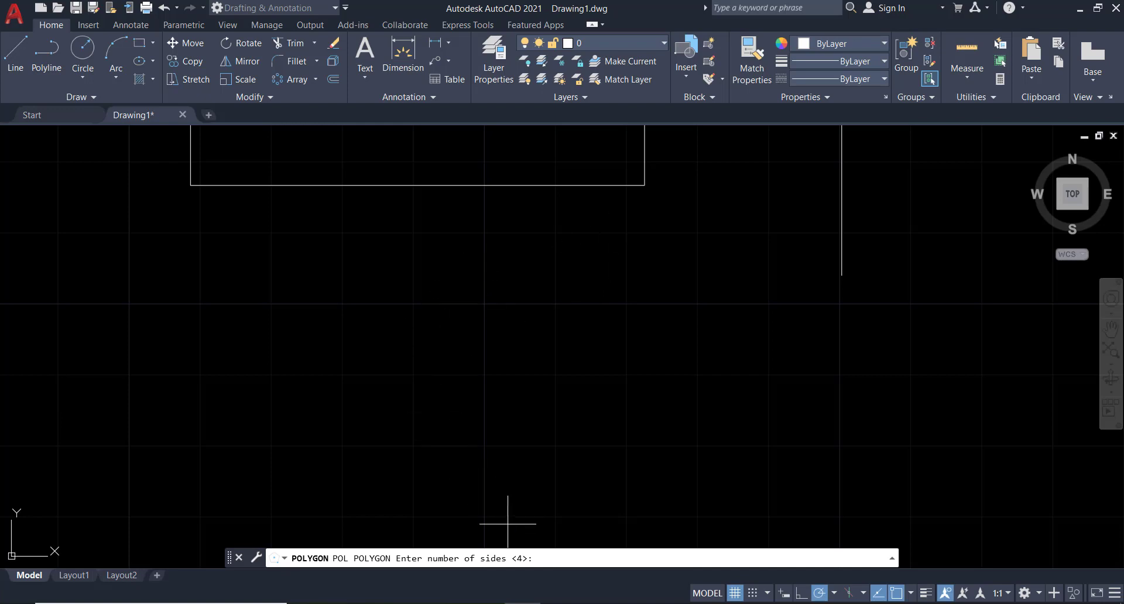
key(Escape)
key(Escape)
text(PL)
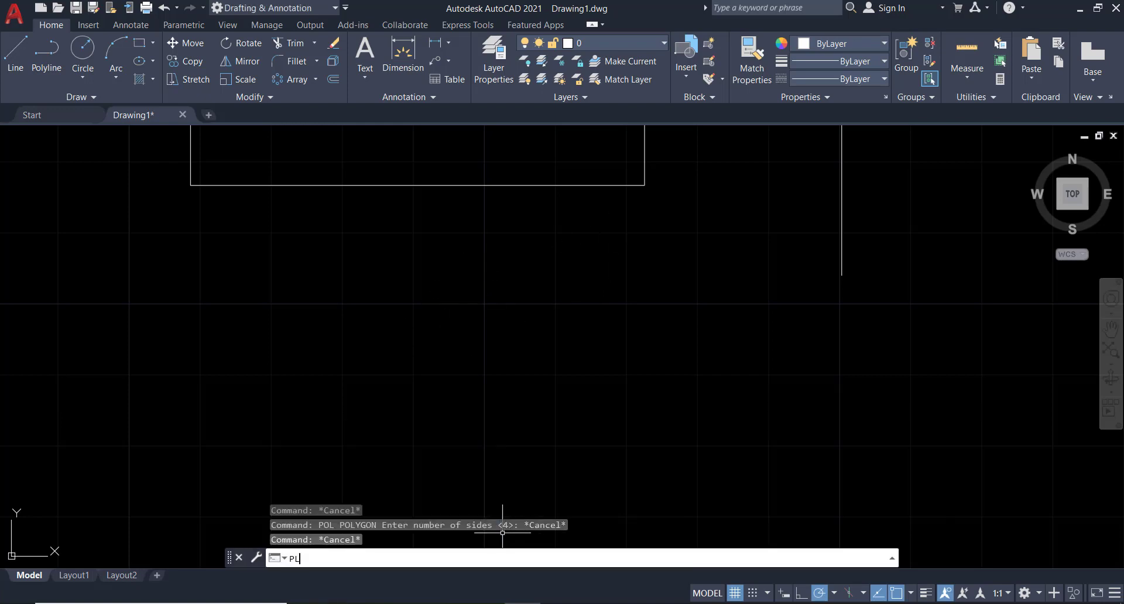
Draw an open seven-vertex polyline below the wide rectangle
key(Return)
click(373, 298)
click(617, 274)
click(690, 401)
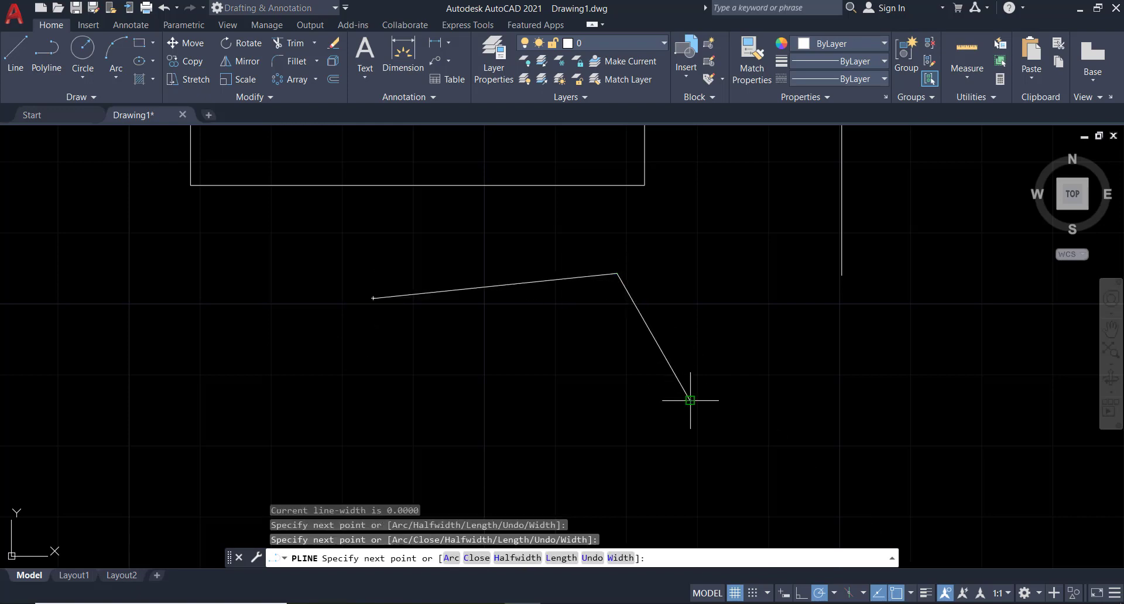
click(635, 494)
click(478, 458)
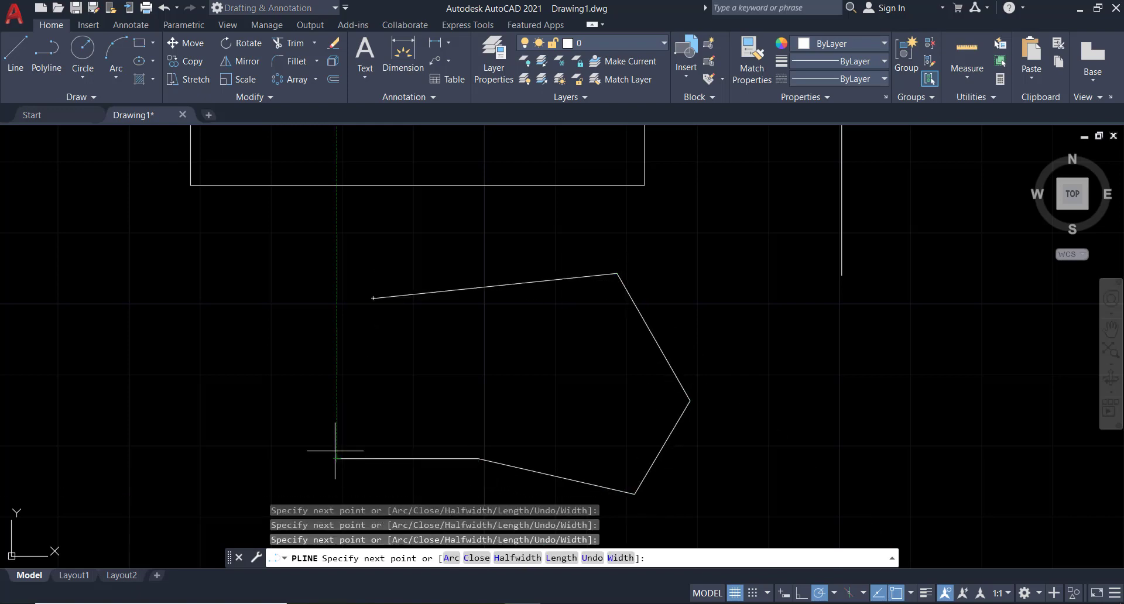
click(337, 459)
click(329, 406)
key(Escape)
Window-select the new polyline
middle_drag(440, 369, 402, 321)
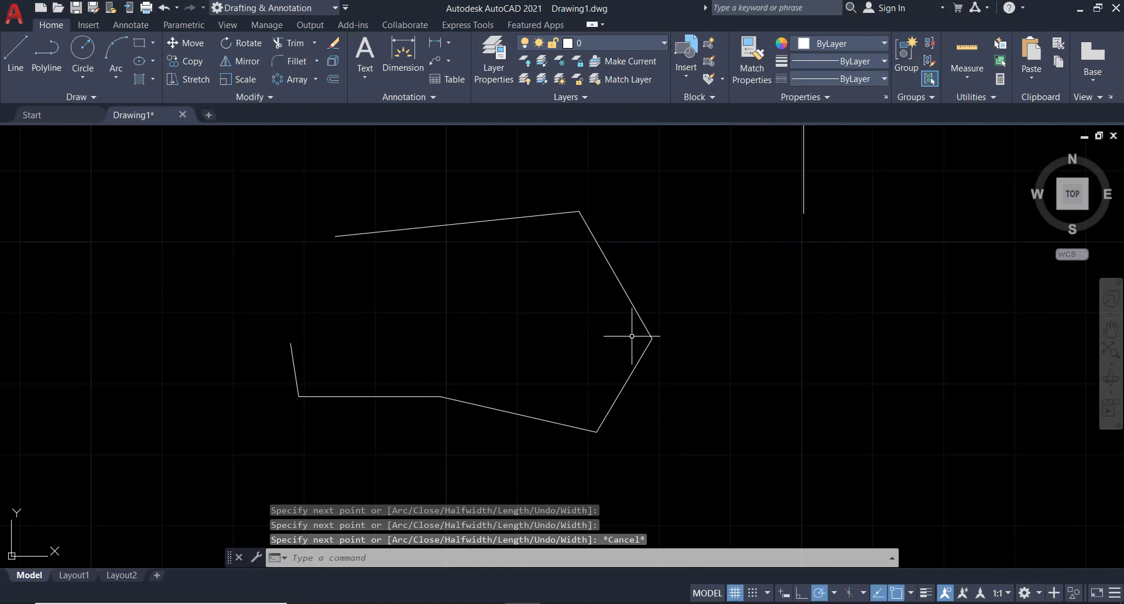
click(678, 321)
click(555, 439)
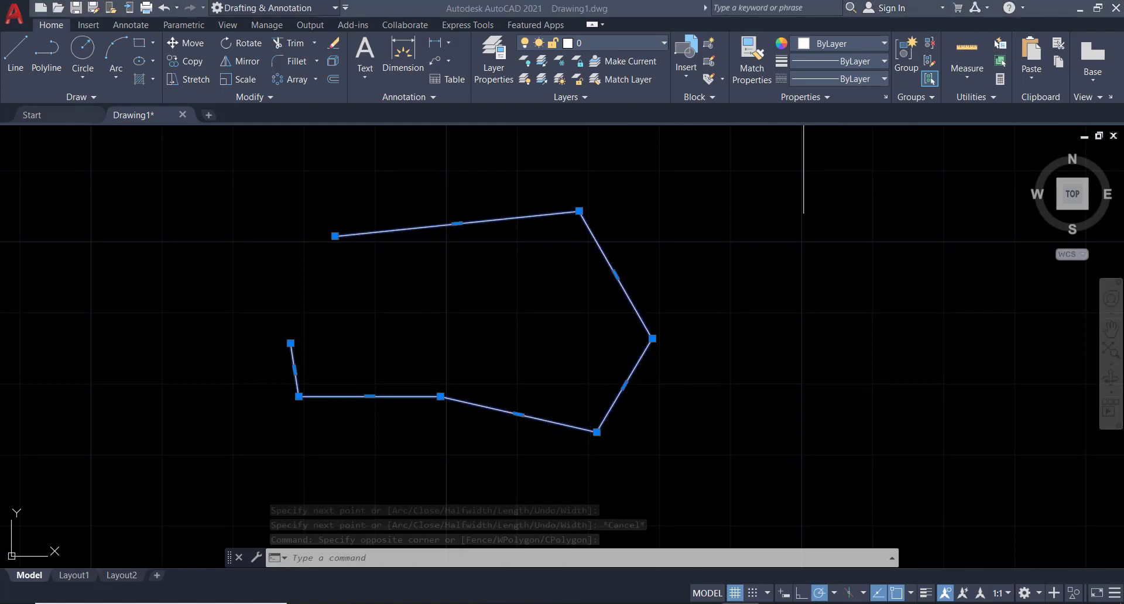
key(Escape)
click(722, 283)
click(635, 418)
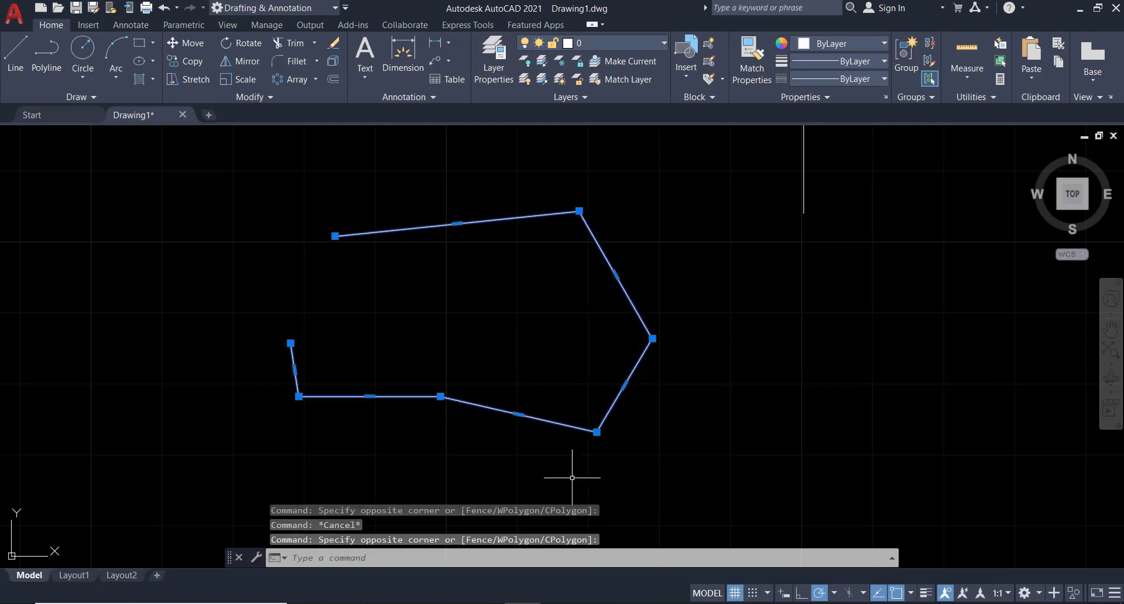
text(st)
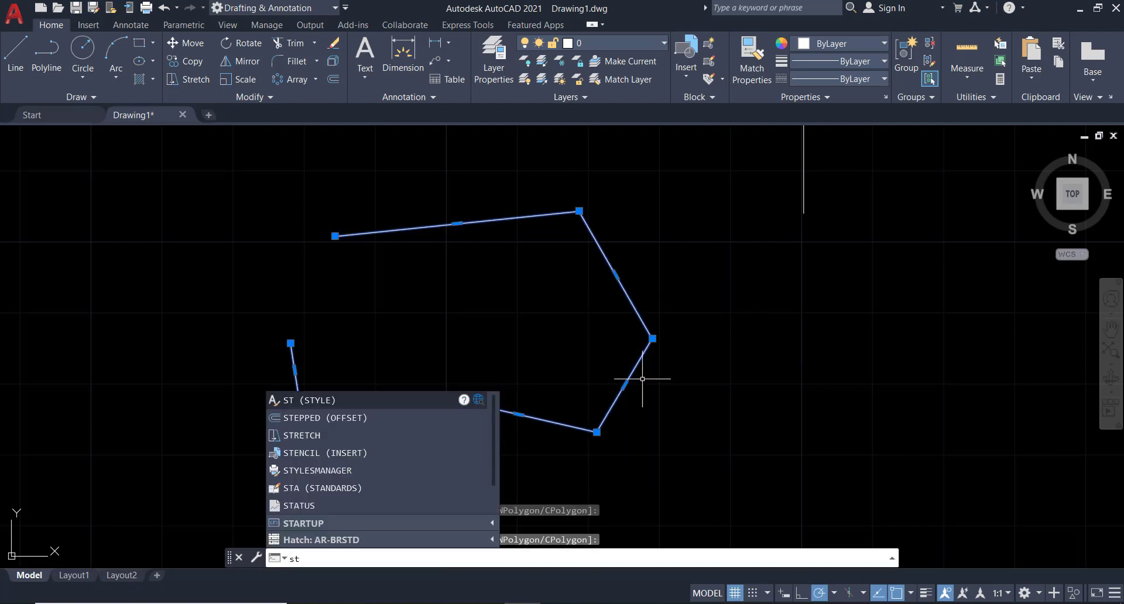
key(space)
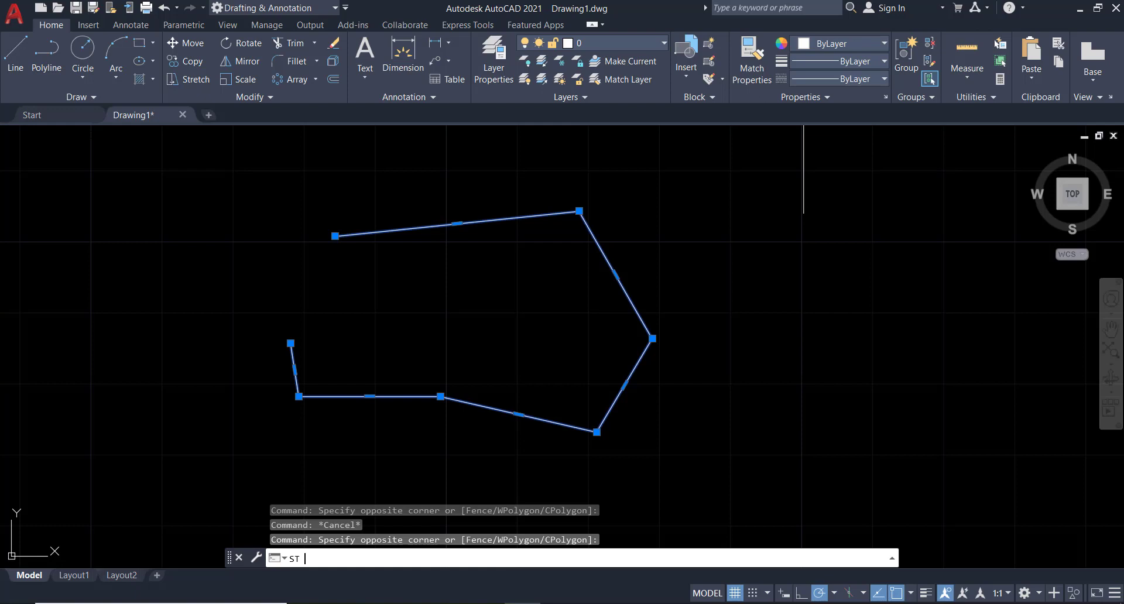
key(Escape)
key(Escape)
click(748, 289)
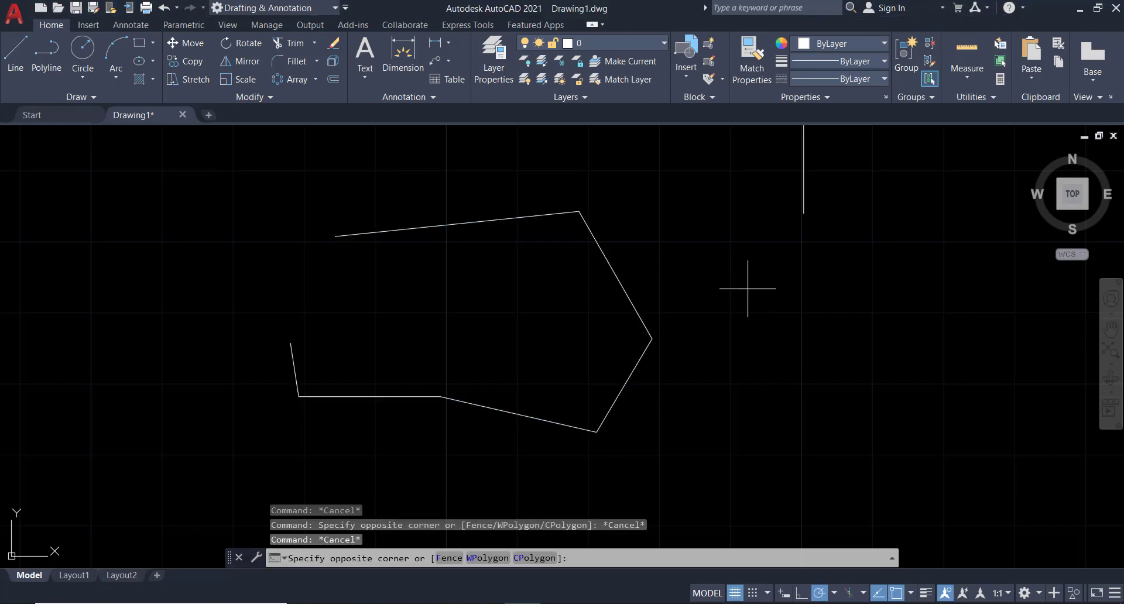
click(533, 462)
text(stre)
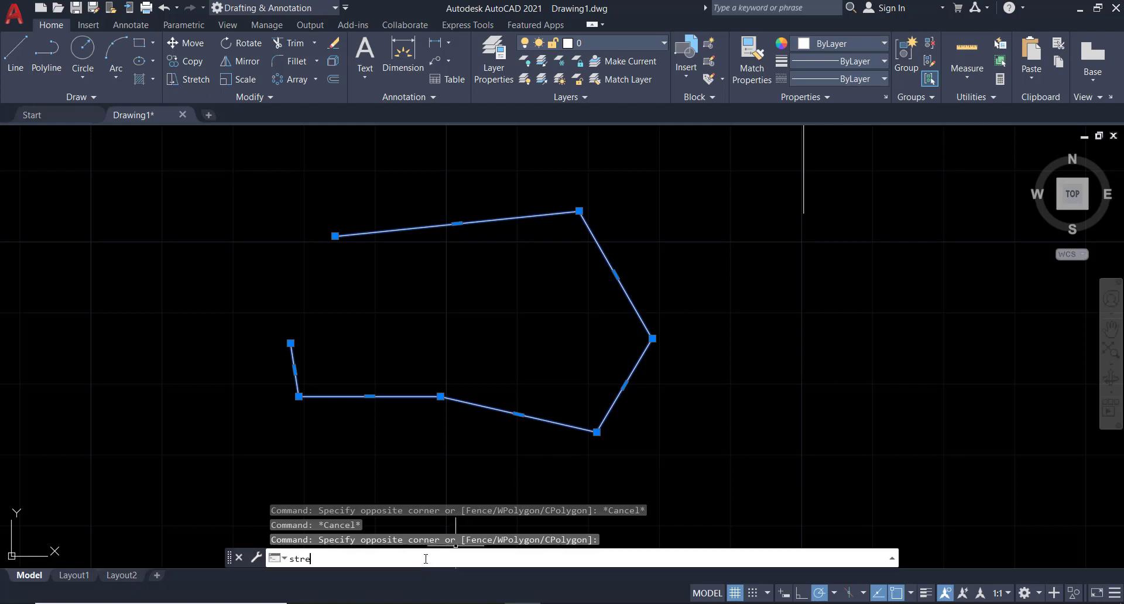
key(Return)
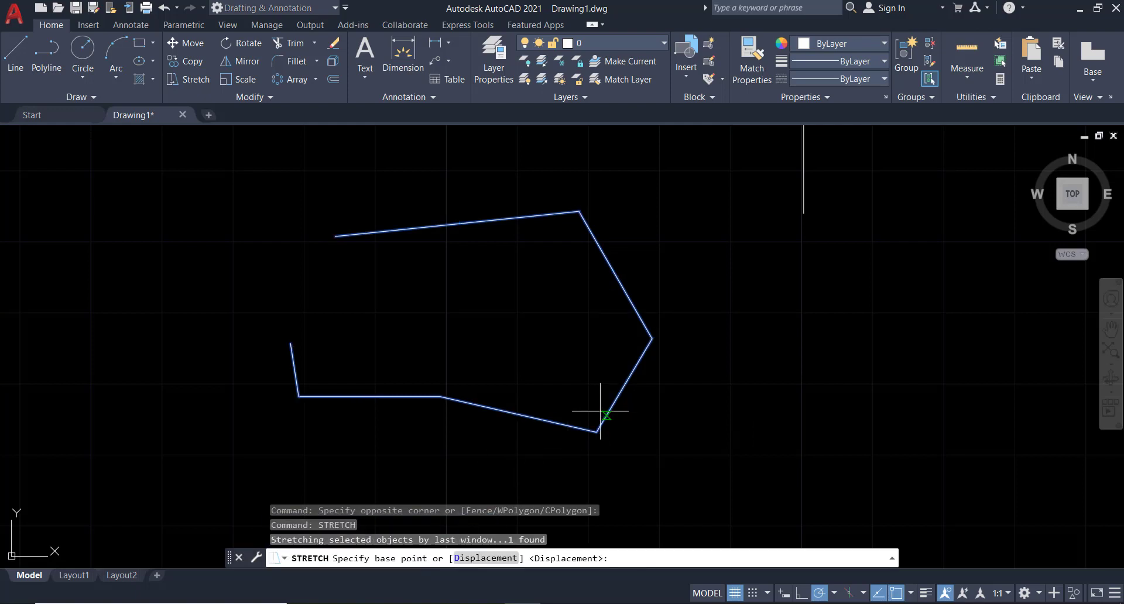
click(652, 338)
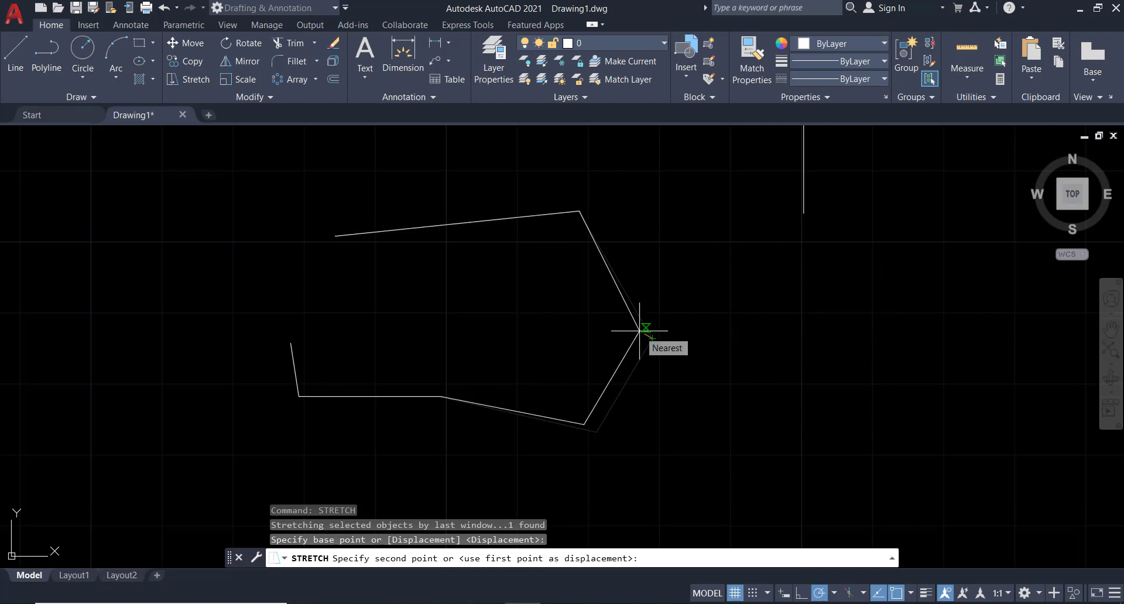
middle_drag(648, 332, 650, 352)
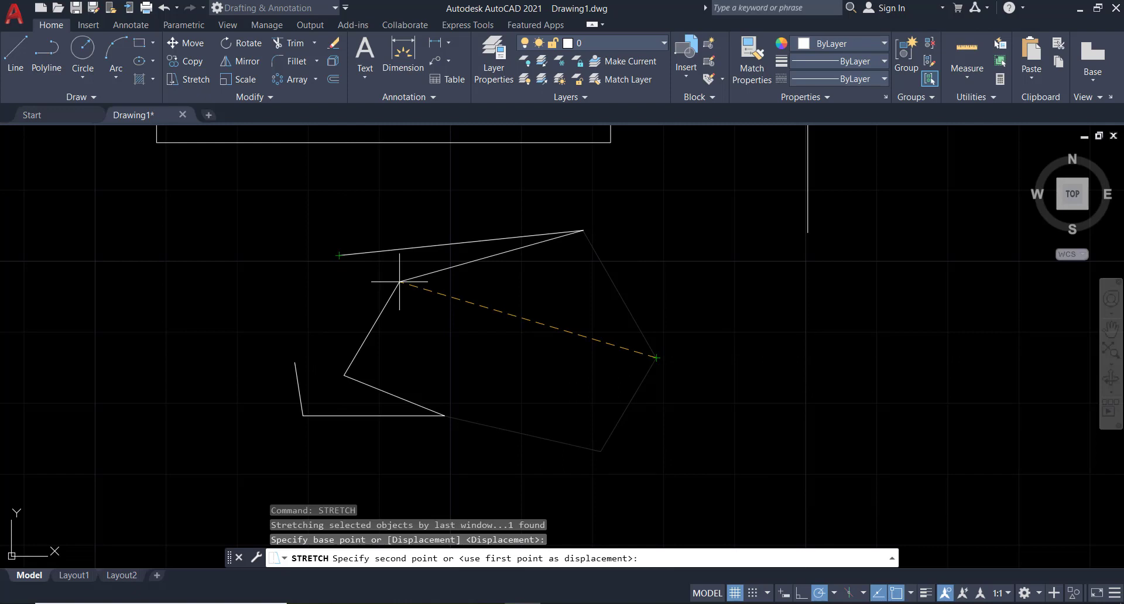
key(Escape)
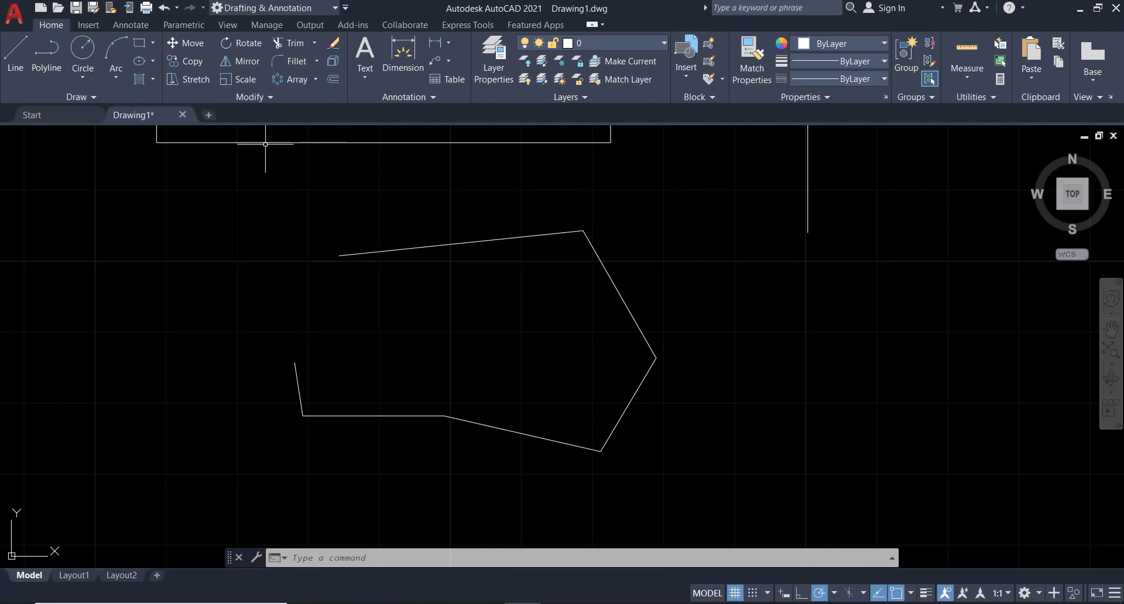
Launch the Rectangular revision cloud tool from the expanded Draw panel
click(79, 99)
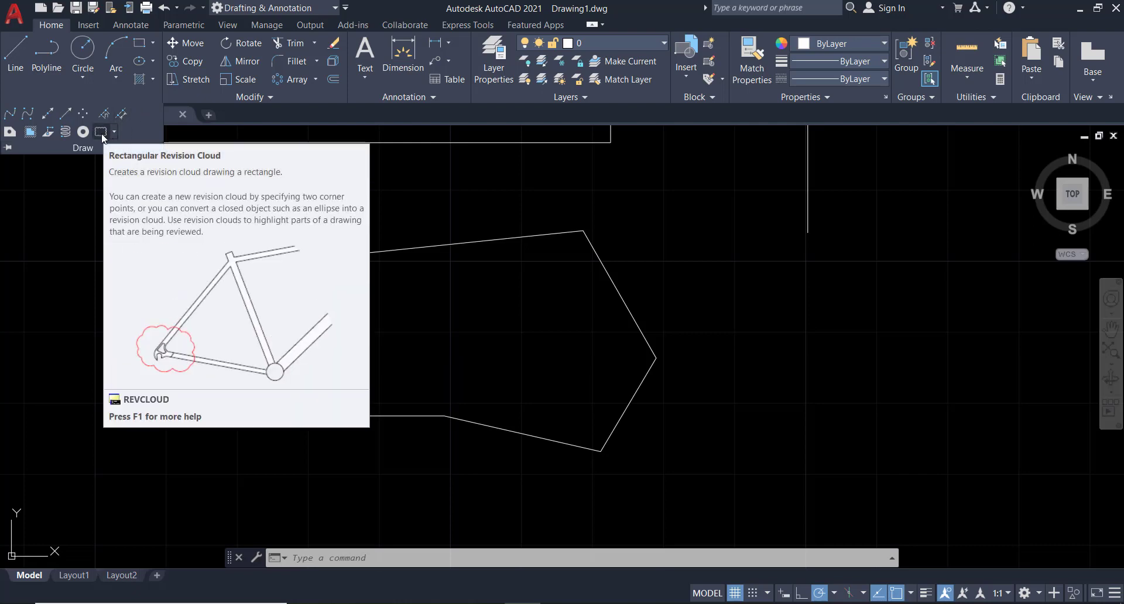
click(327, 538)
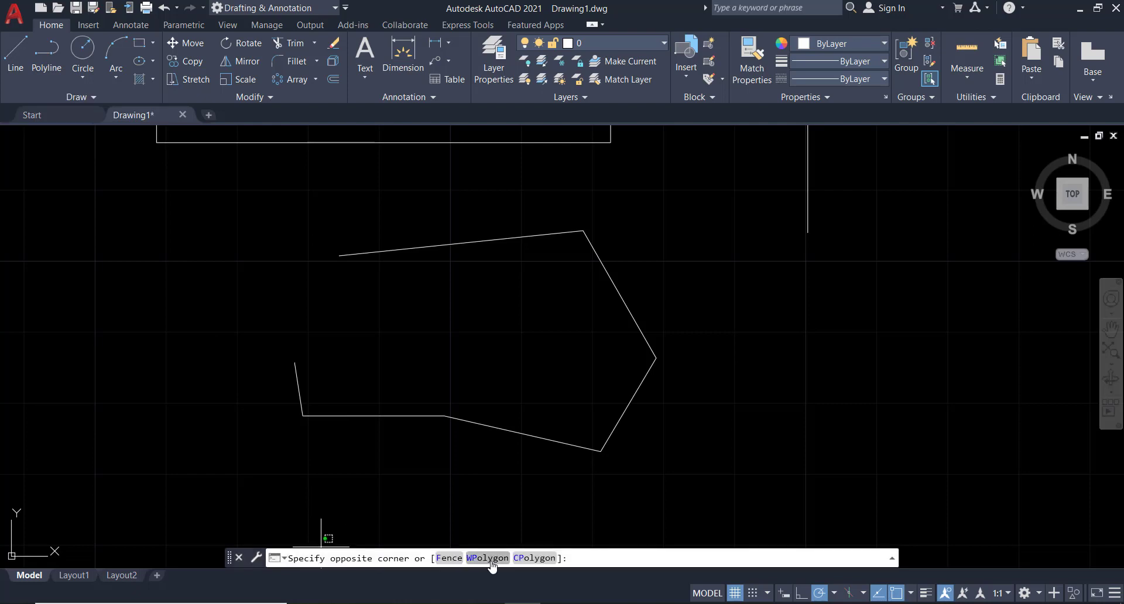
key(Escape)
text(rev)
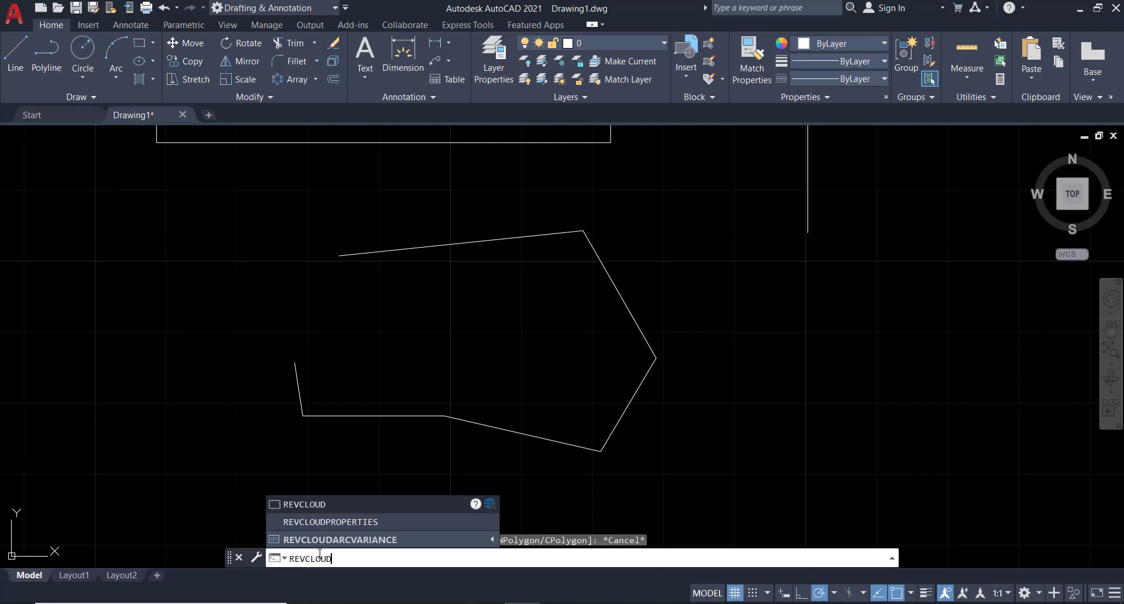
key(Down)
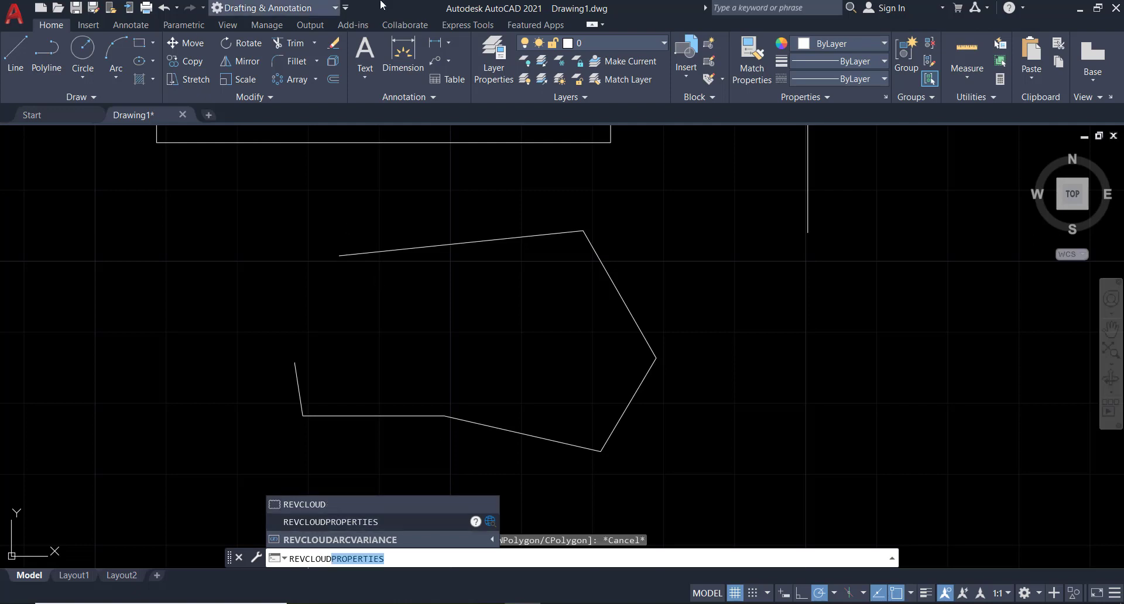
click(93, 95)
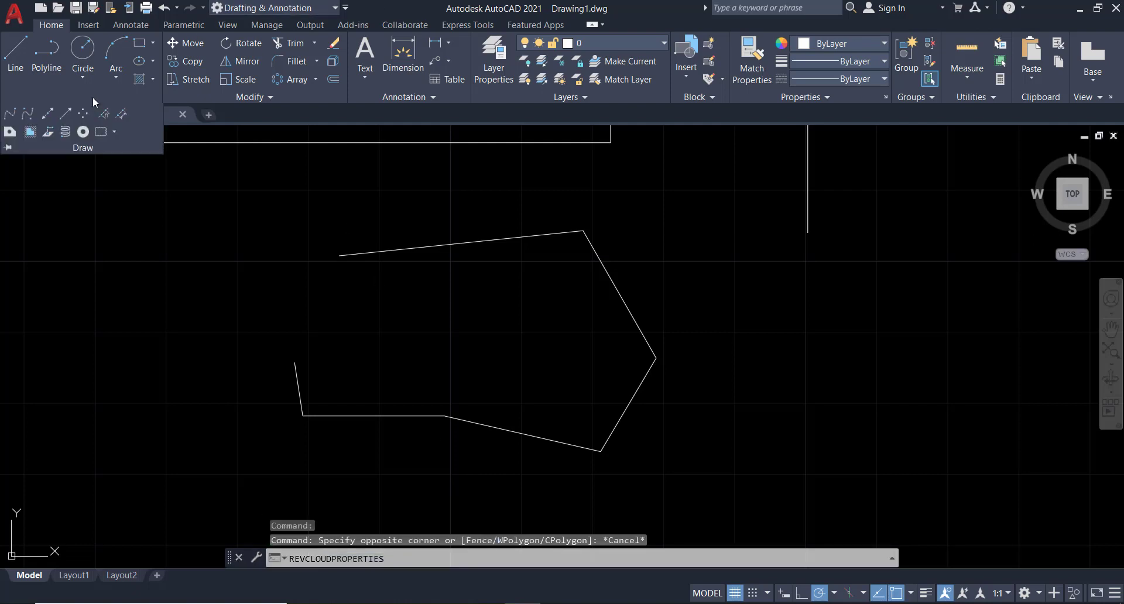
click(117, 127)
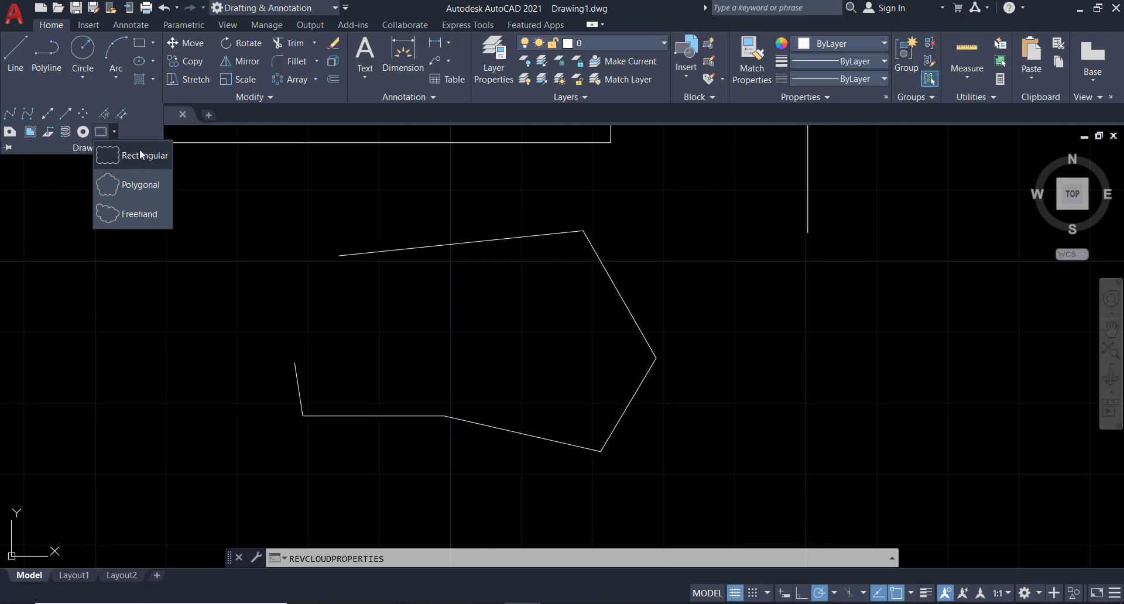
click(138, 166)
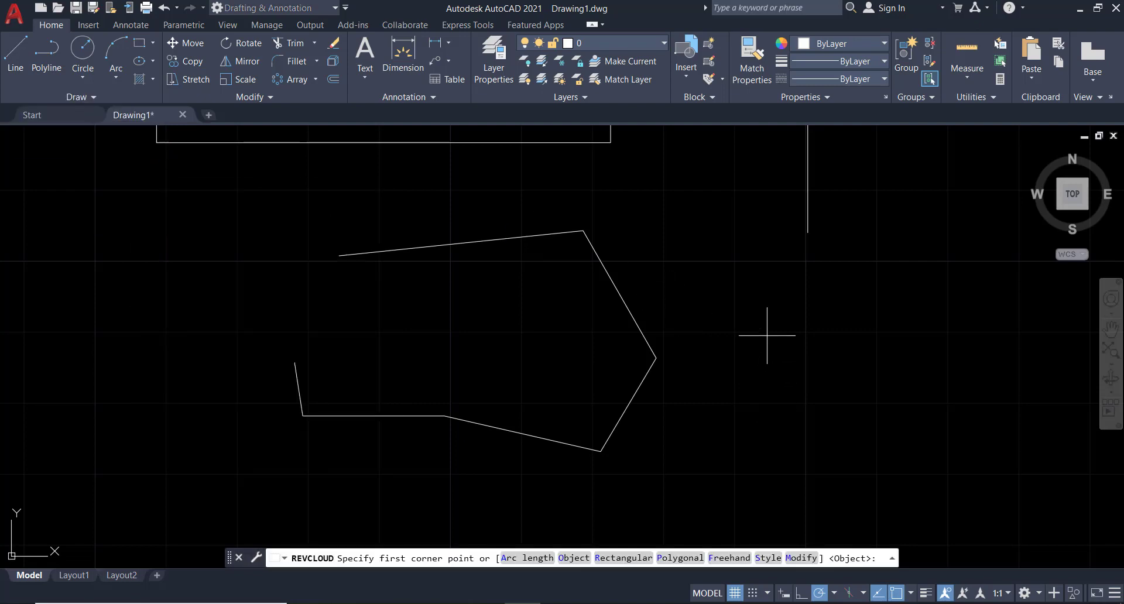
Draw a wide rectangular revision cloud over the polyline's right side
click(535, 334)
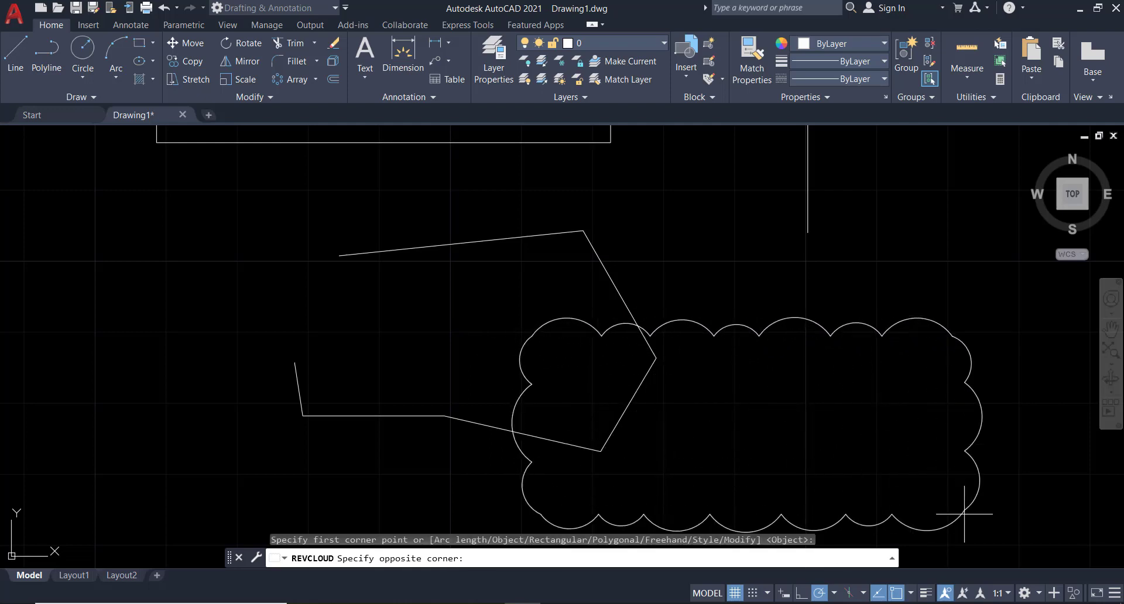
click(968, 513)
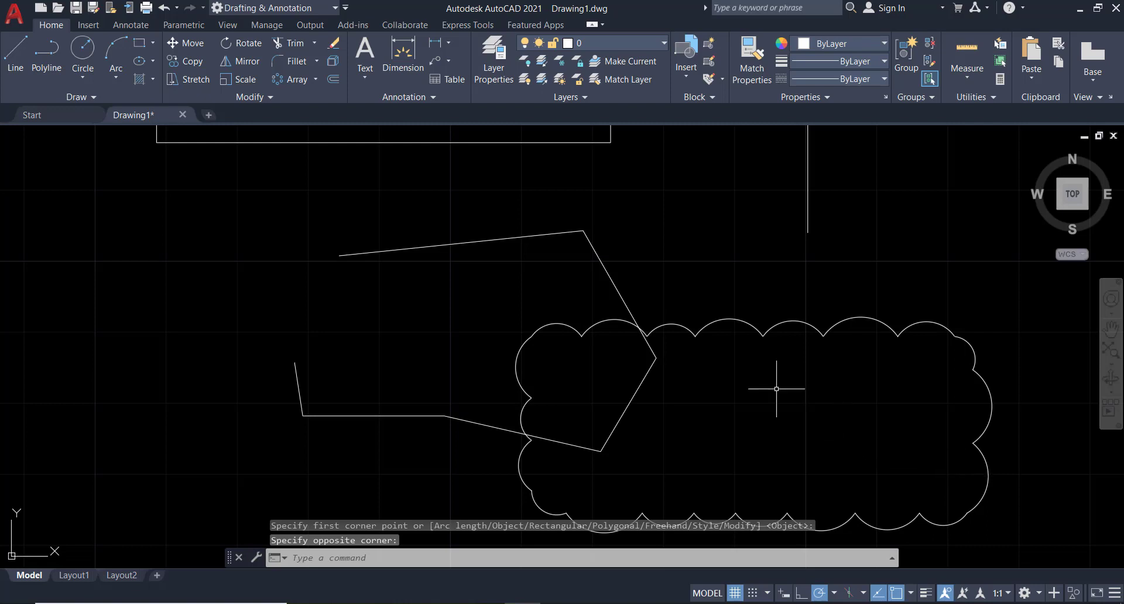
middle_drag(778, 387, 759, 339)
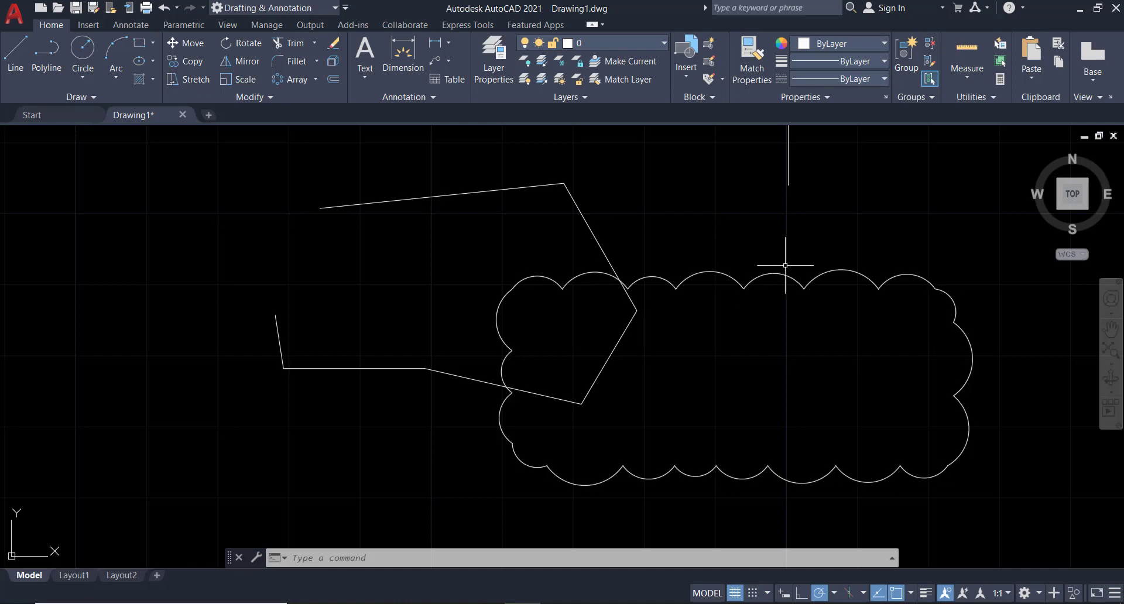
Select the new cloud and start another revision cloud
click(829, 249)
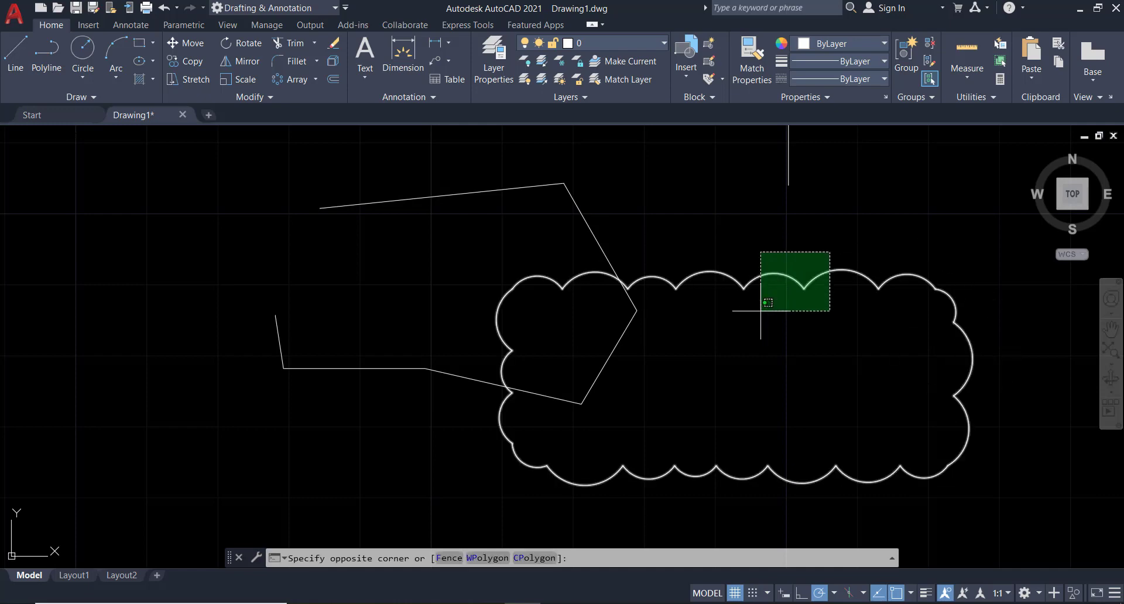
click(761, 315)
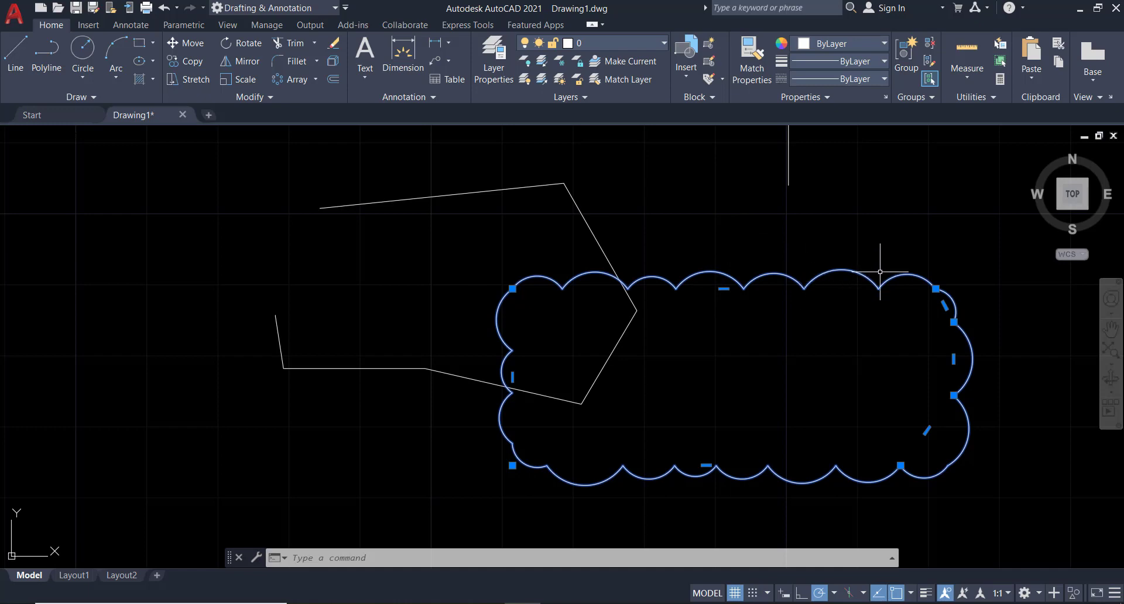
click(113, 99)
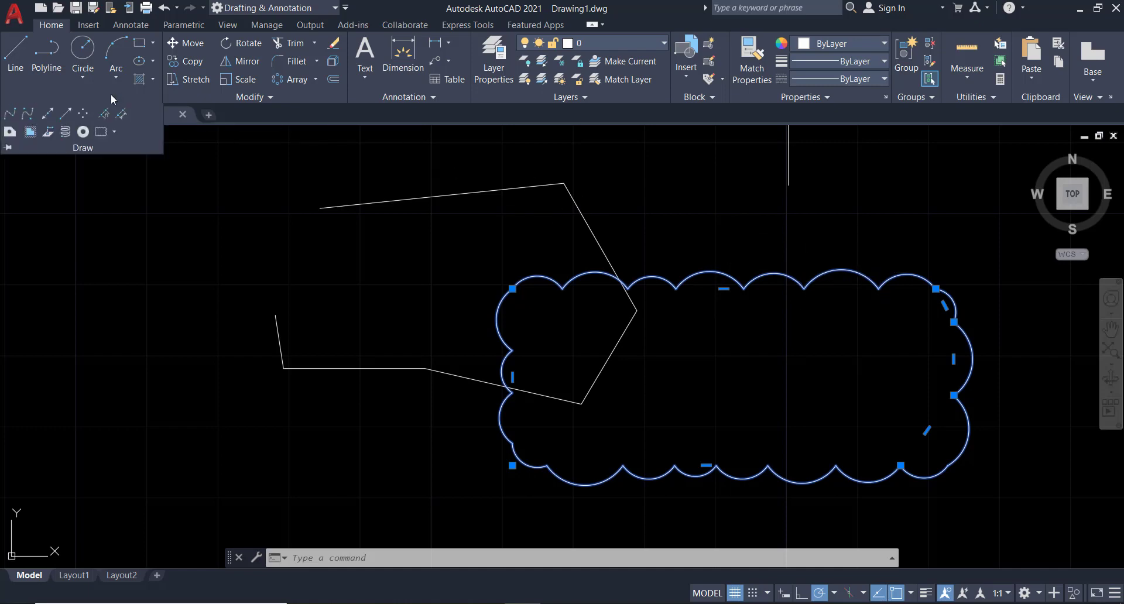
click(110, 133)
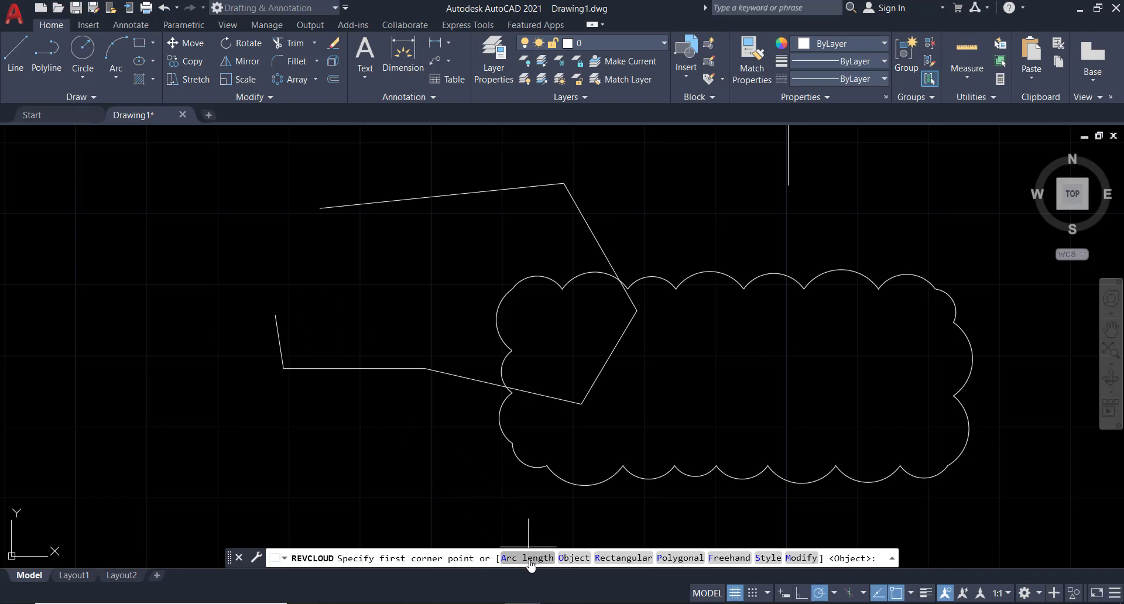
Draw a rectangular revision cloud with arc length 5 around the polyline's left bent line
click(527, 558)
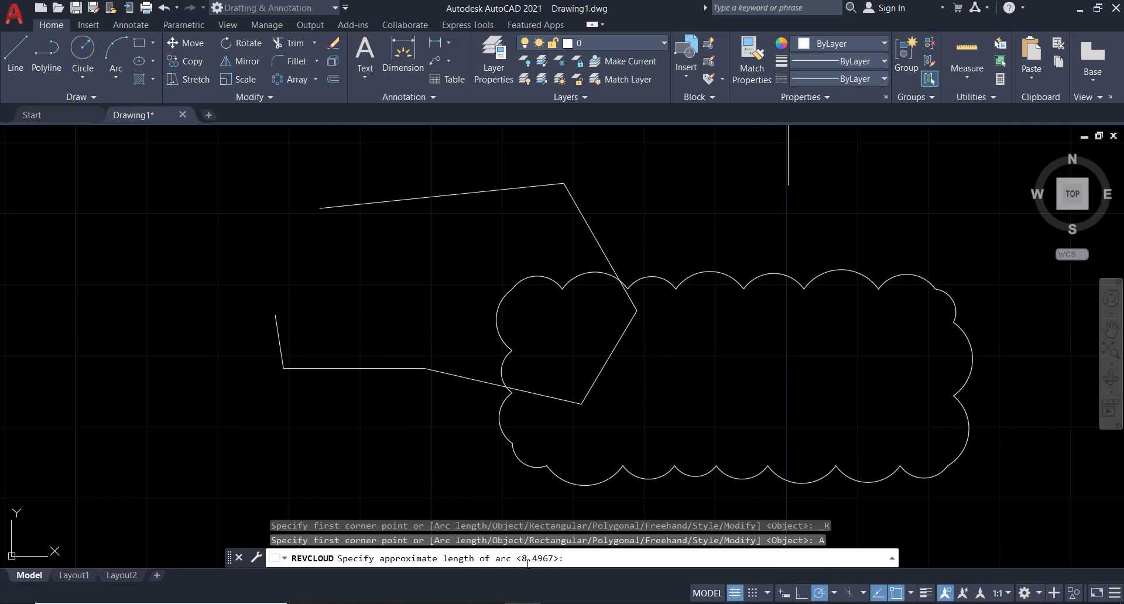
text(5)
key(Return)
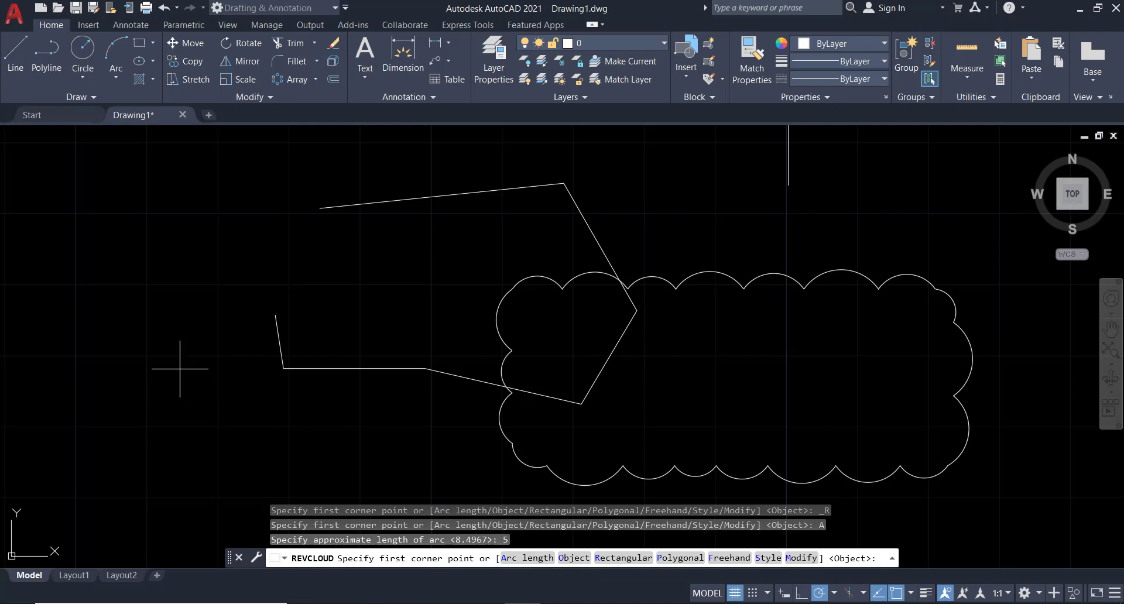
click(89, 287)
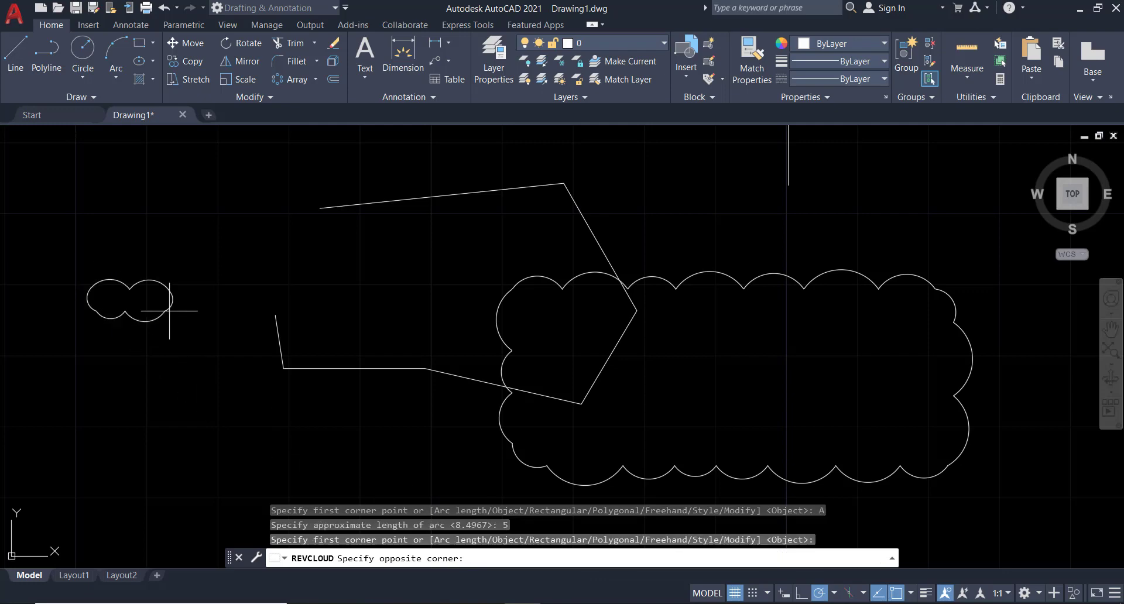
click(438, 440)
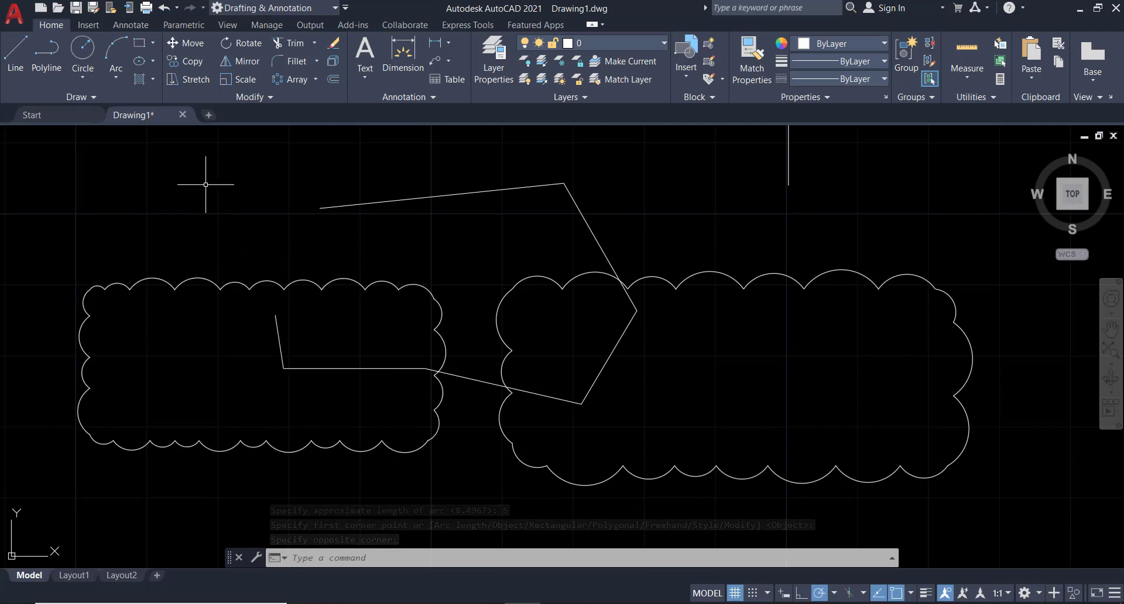
click(109, 91)
click(119, 131)
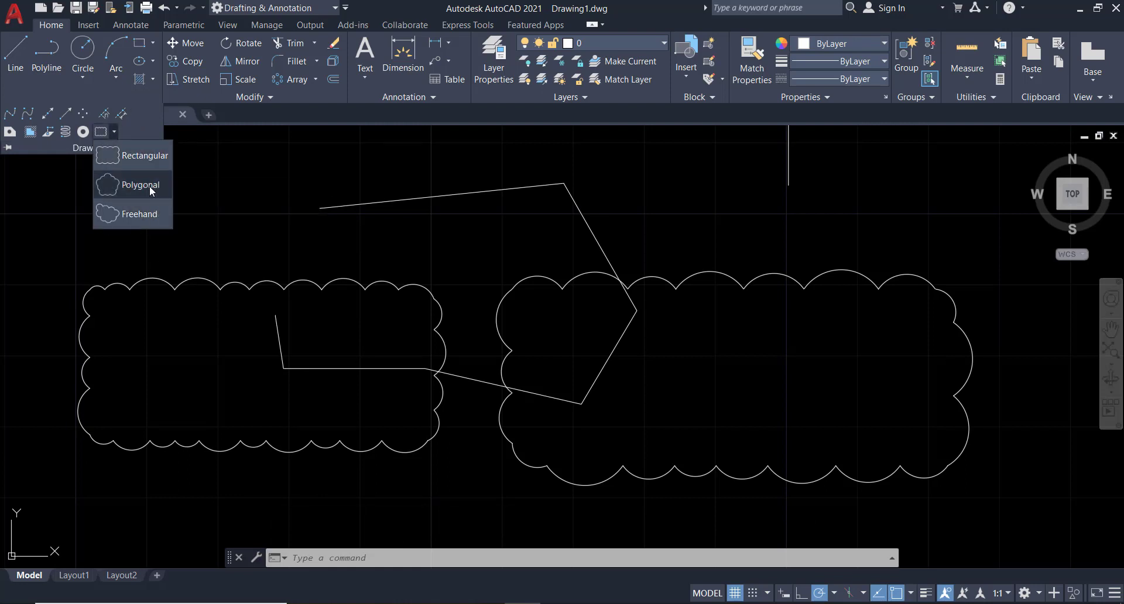
click(150, 186)
middle_drag(335, 129, 426, 248)
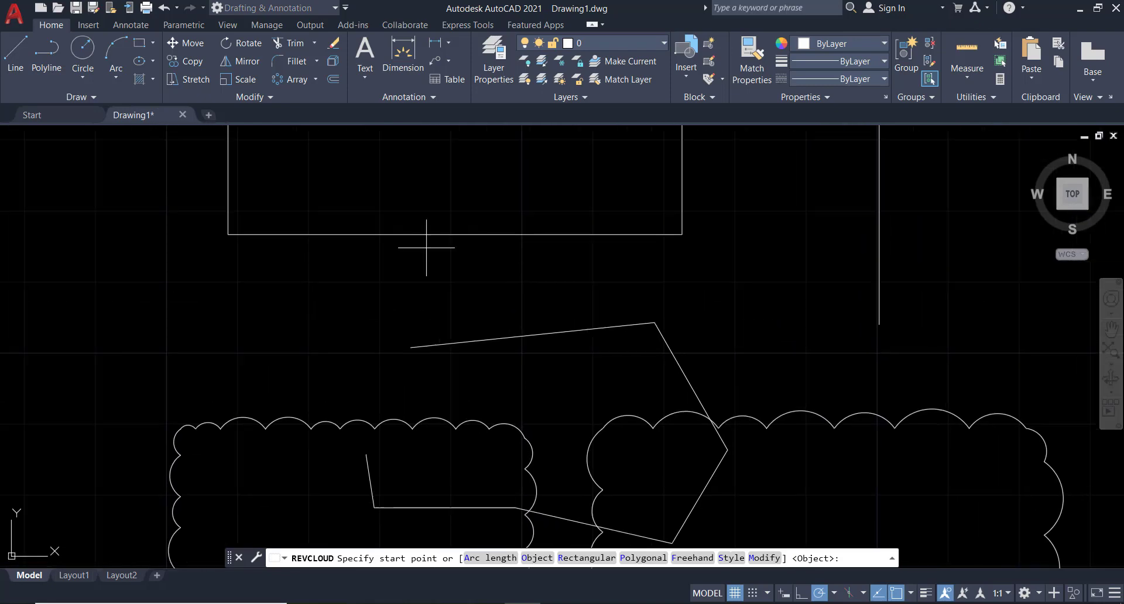
scroll(414, 321, down, 2)
middle_drag(414, 322, 640, 330)
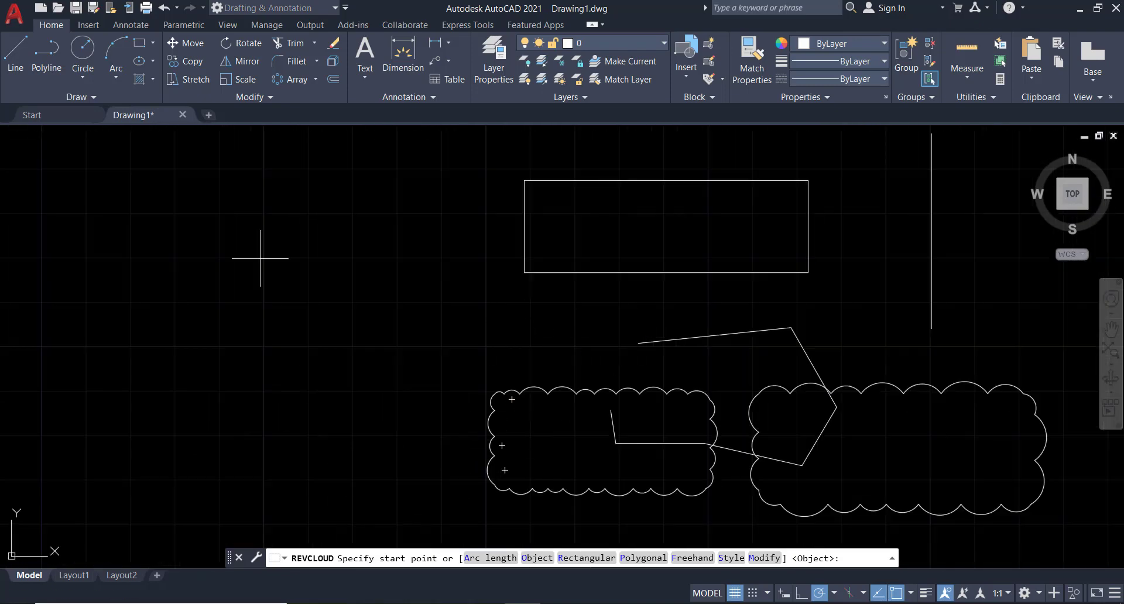
click(263, 199)
click(394, 362)
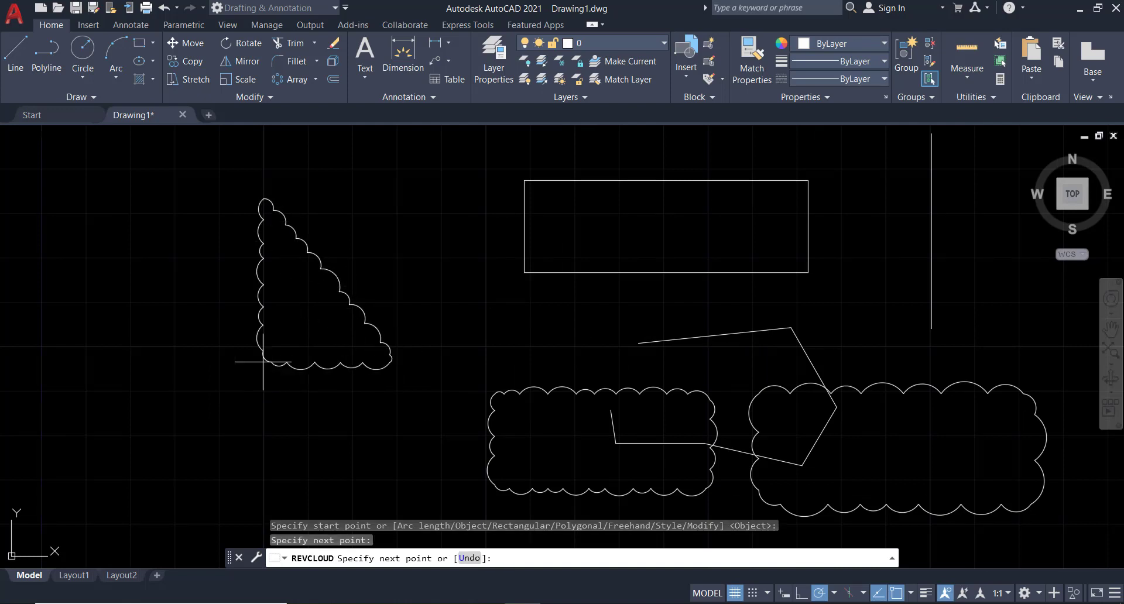
click(130, 360)
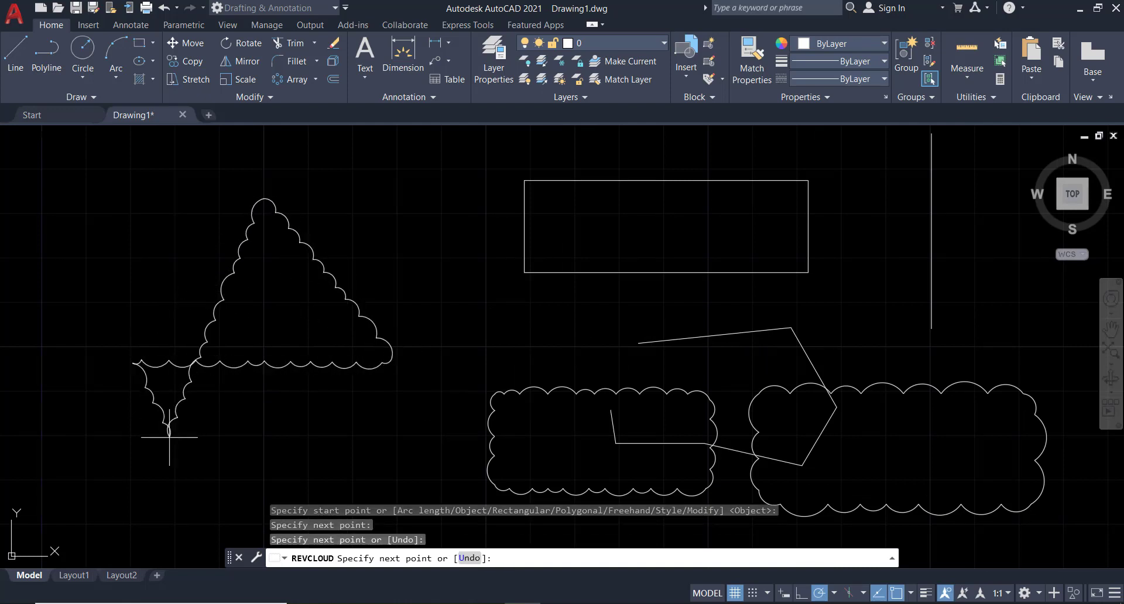
click(92, 169)
click(231, 136)
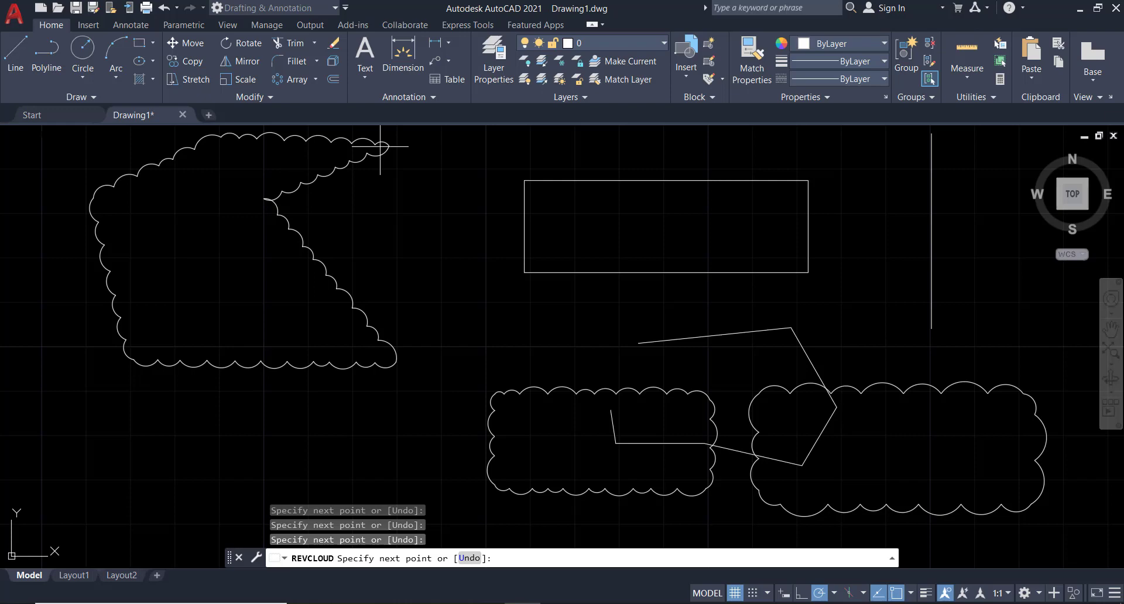
key(Escape)
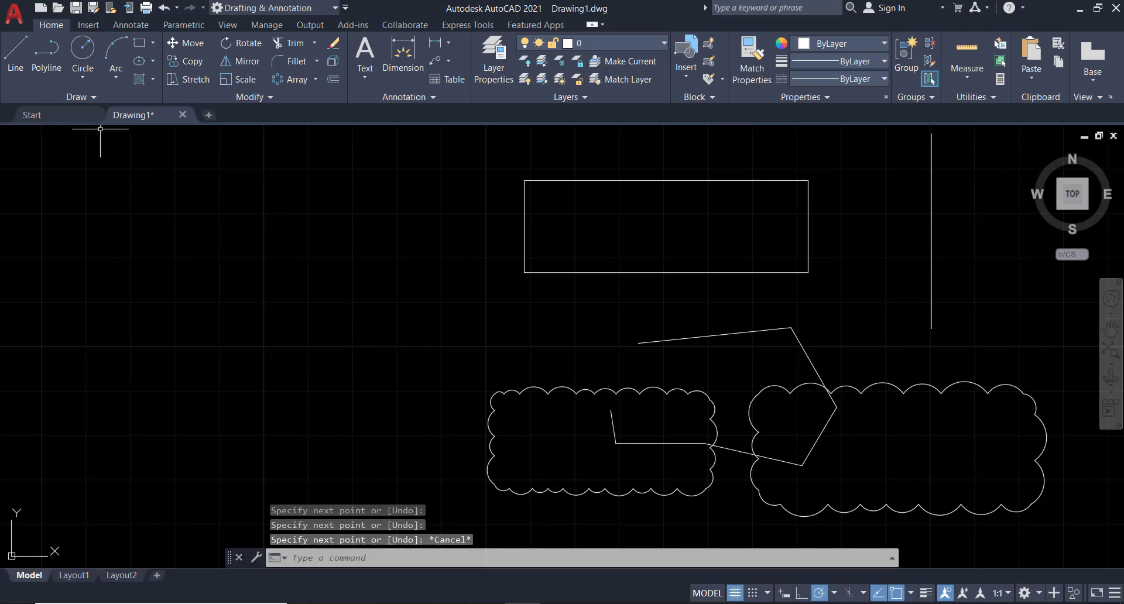
scroll(369, 291, down, 2)
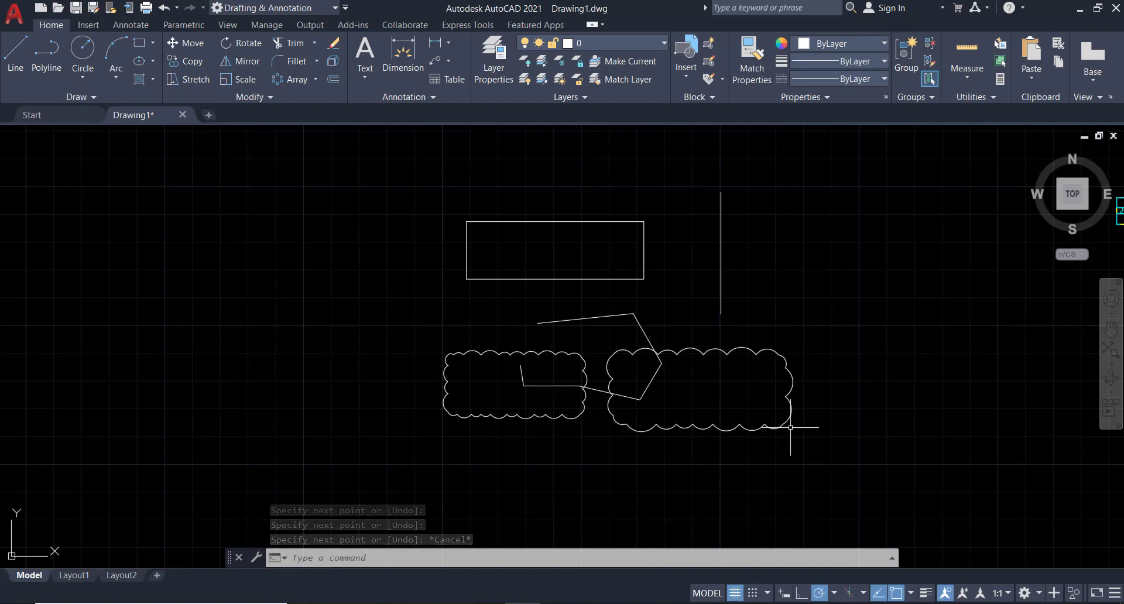
text(revcloud)
key(Return)
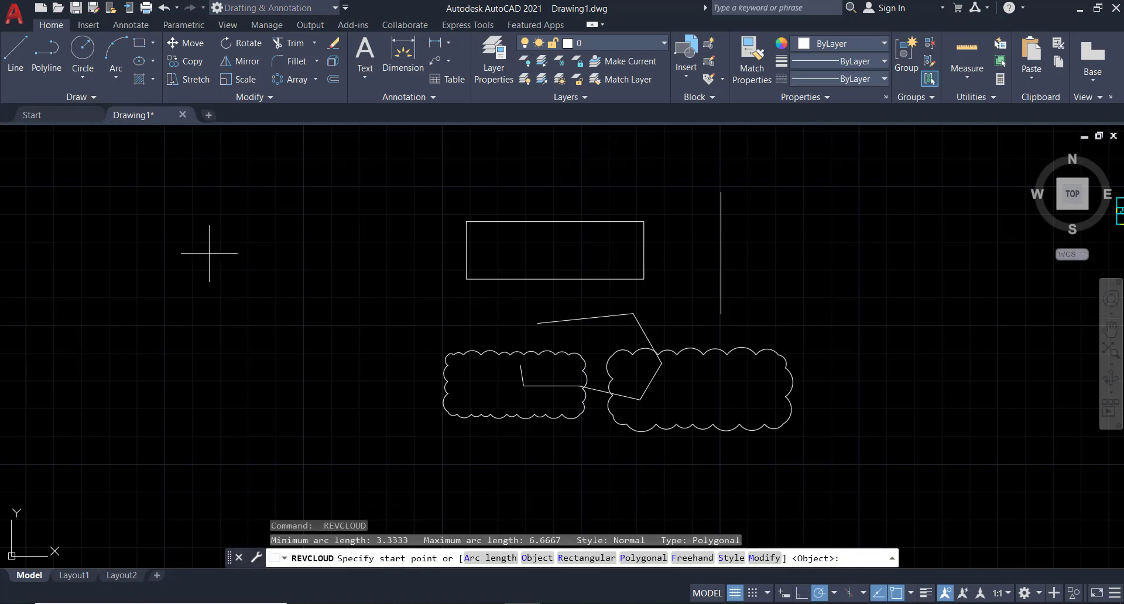
click(165, 232)
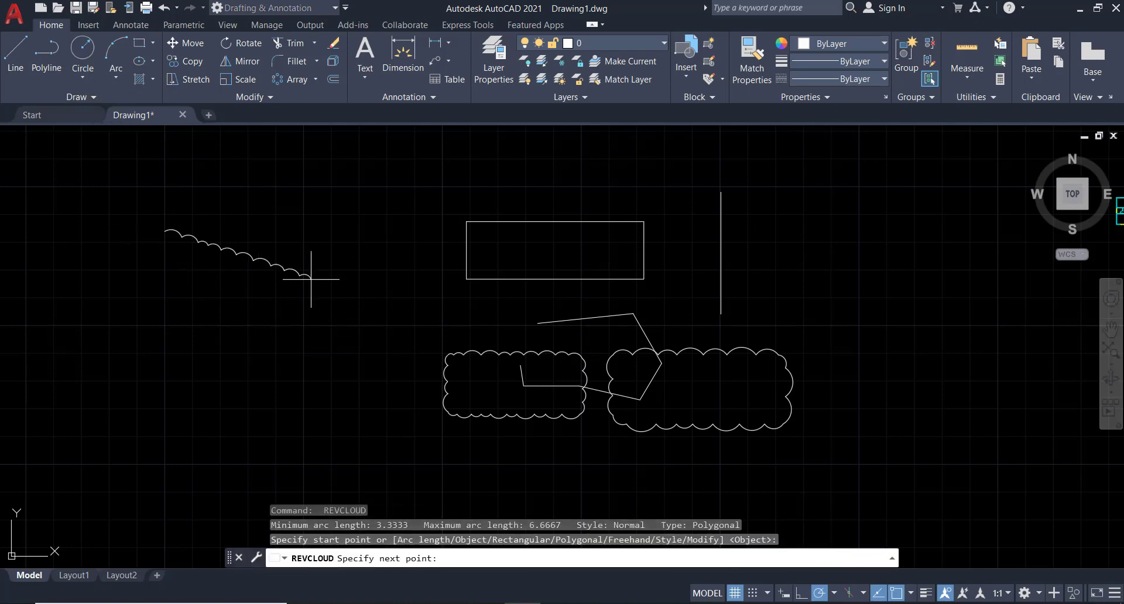
mouse_move(358, 361)
middle_down()
mouse_move(582, 276)
mouse_move(537, 299)
mouse_move(442, 399)
middle_up()
scroll(585, 287, down, 2)
key(Escape)
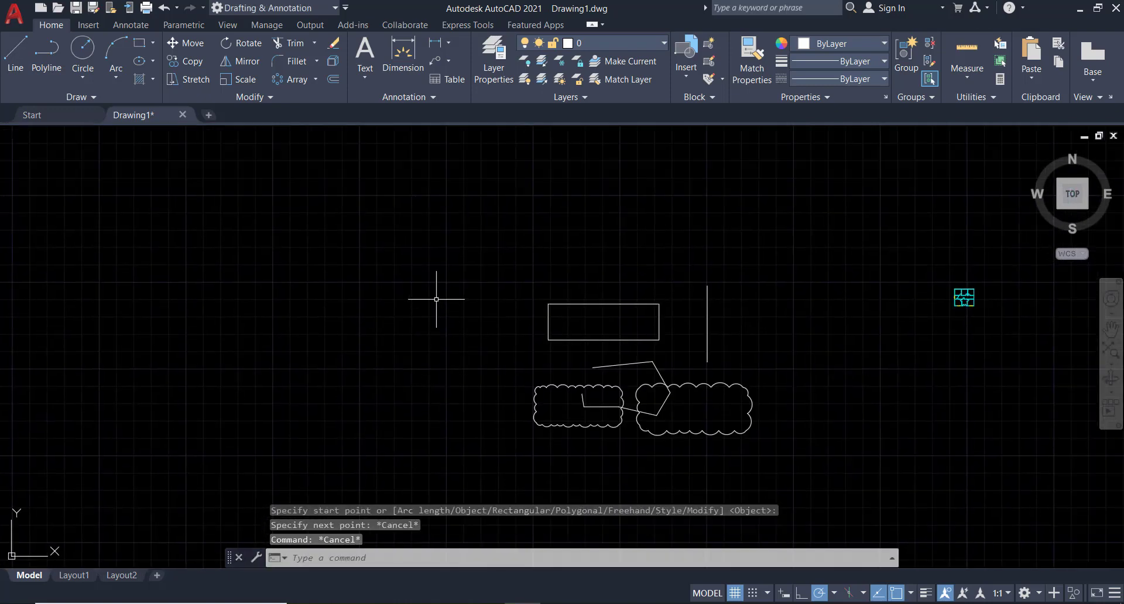
text(rec)
Draw a tall rectangle on the left of the drawing
key(Return)
click(313, 254)
click(263, 326)
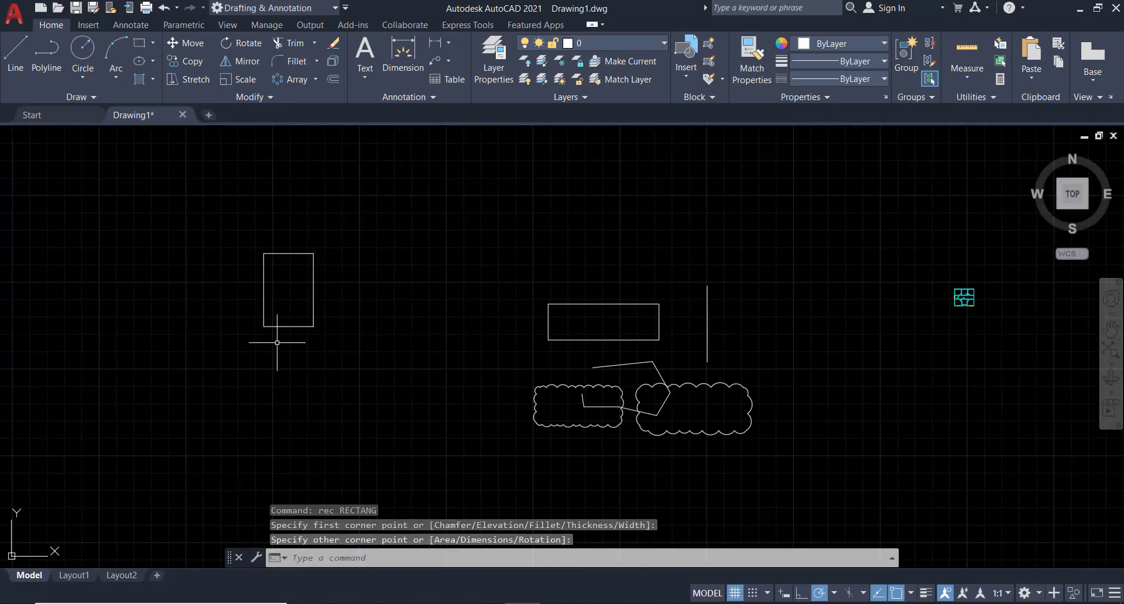
click(331, 358)
key(Escape)
key(Escape)
Draw a five-segment zigzag line below the rectangle, then start REVCLOUD
text(l)
key(Return)
click(397, 299)
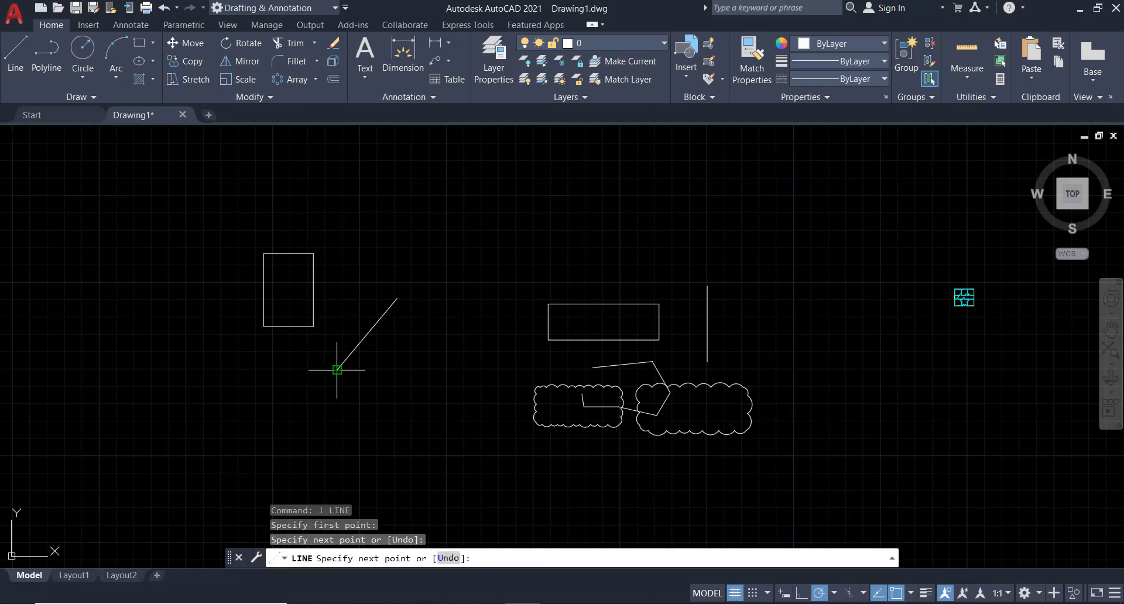
click(336, 370)
click(405, 412)
click(338, 442)
click(225, 467)
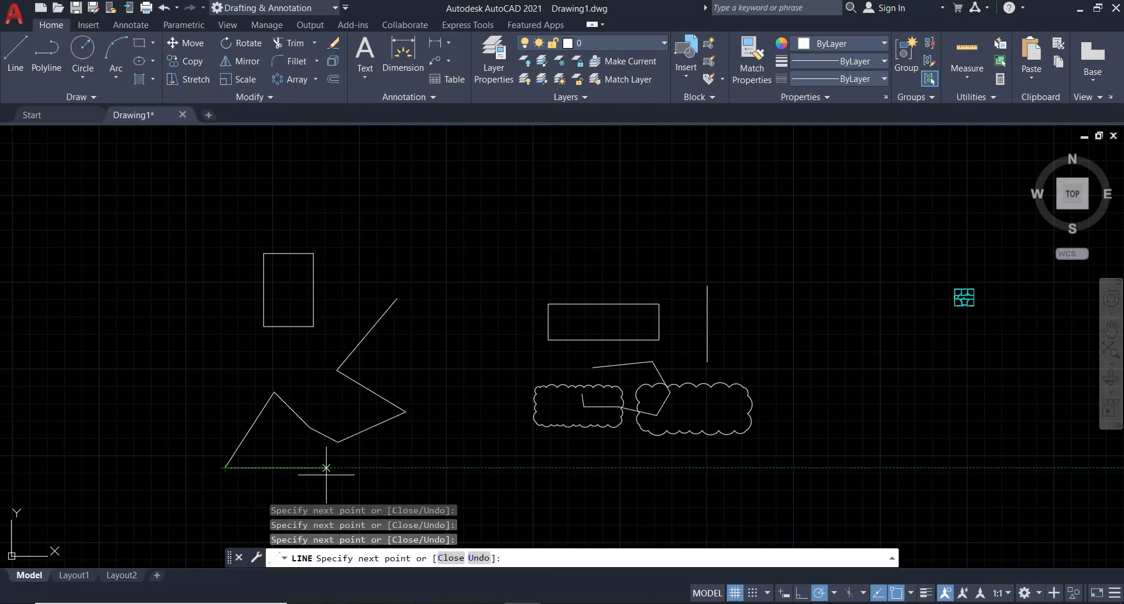
click(321, 484)
key(Escape)
middle_drag(387, 421, 404, 356)
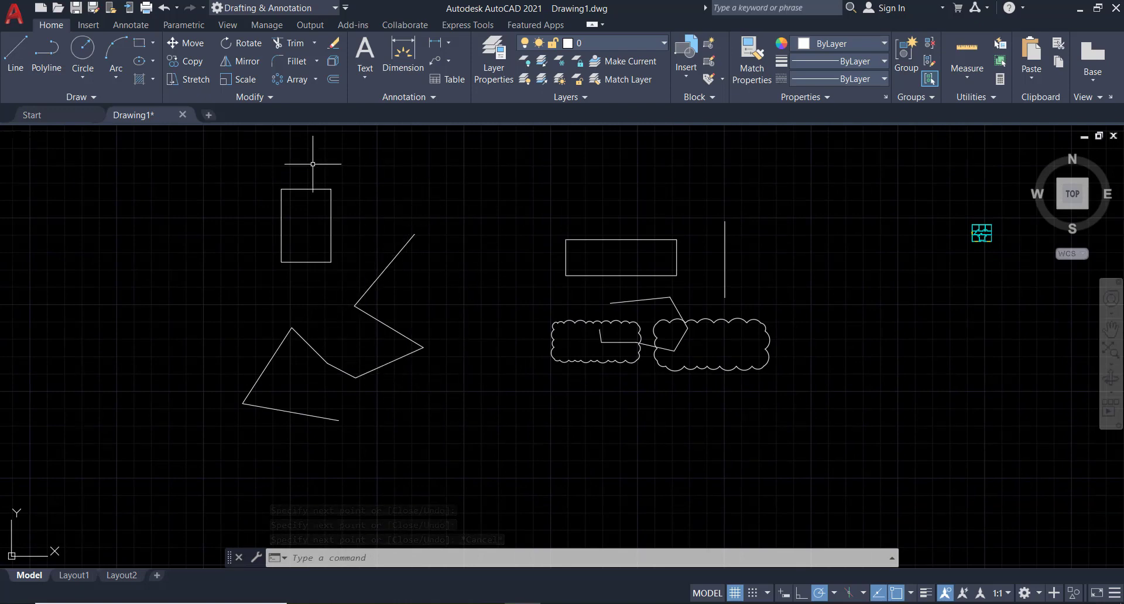
text(revcloud)
key(Return)
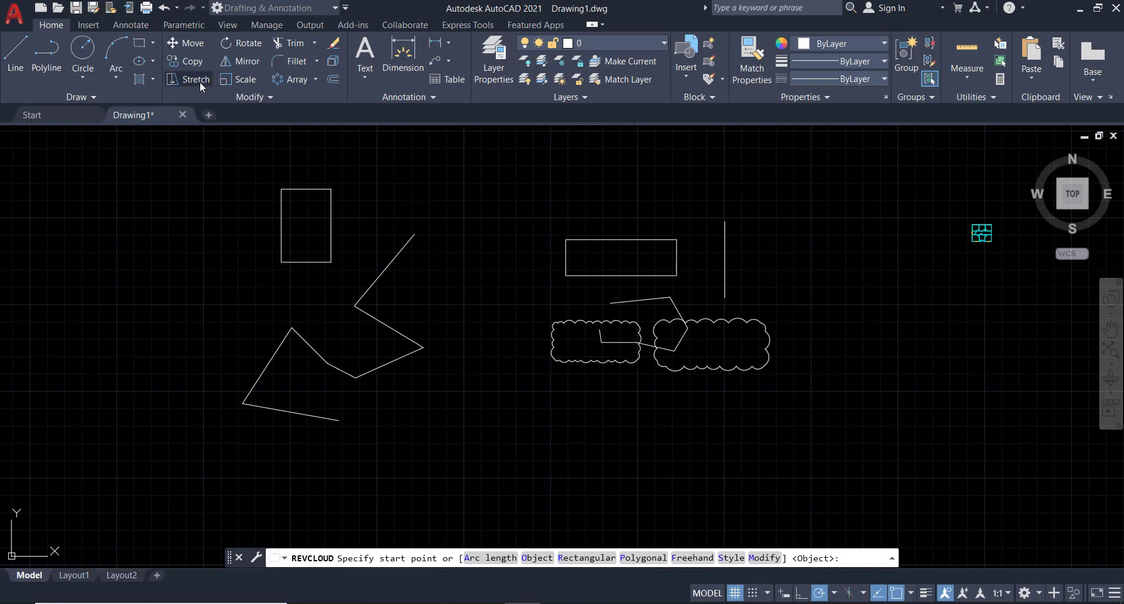
click(157, 79)
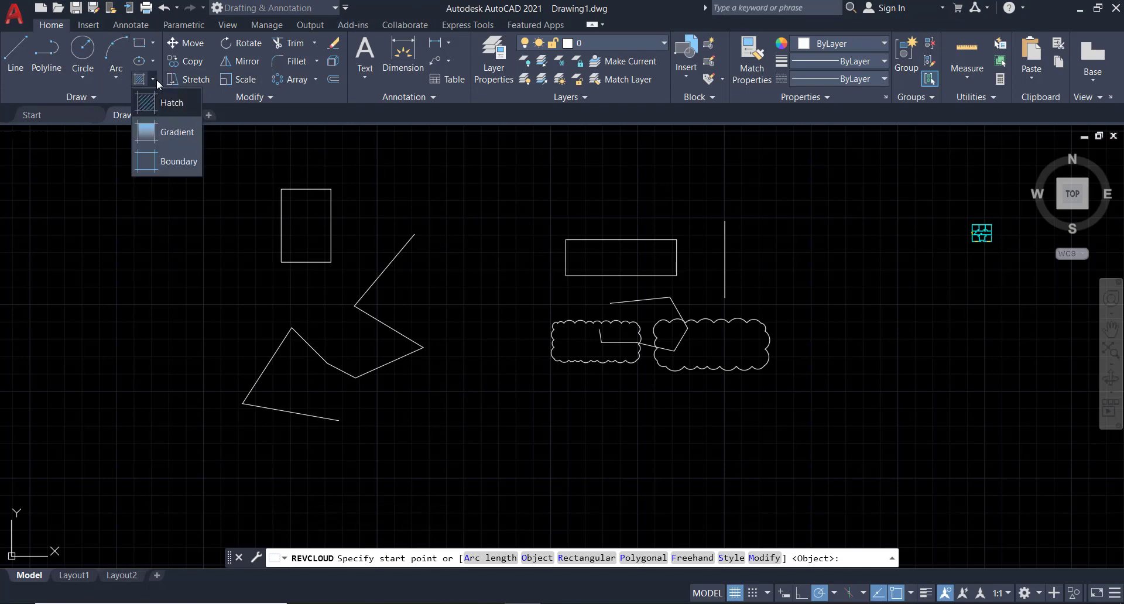
click(116, 93)
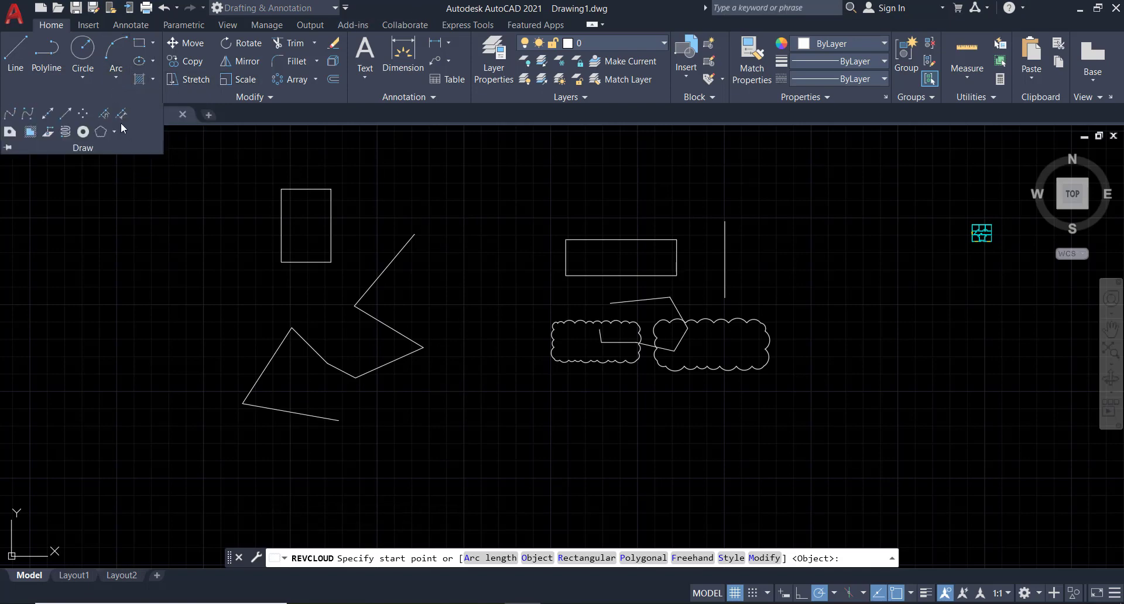
click(115, 132)
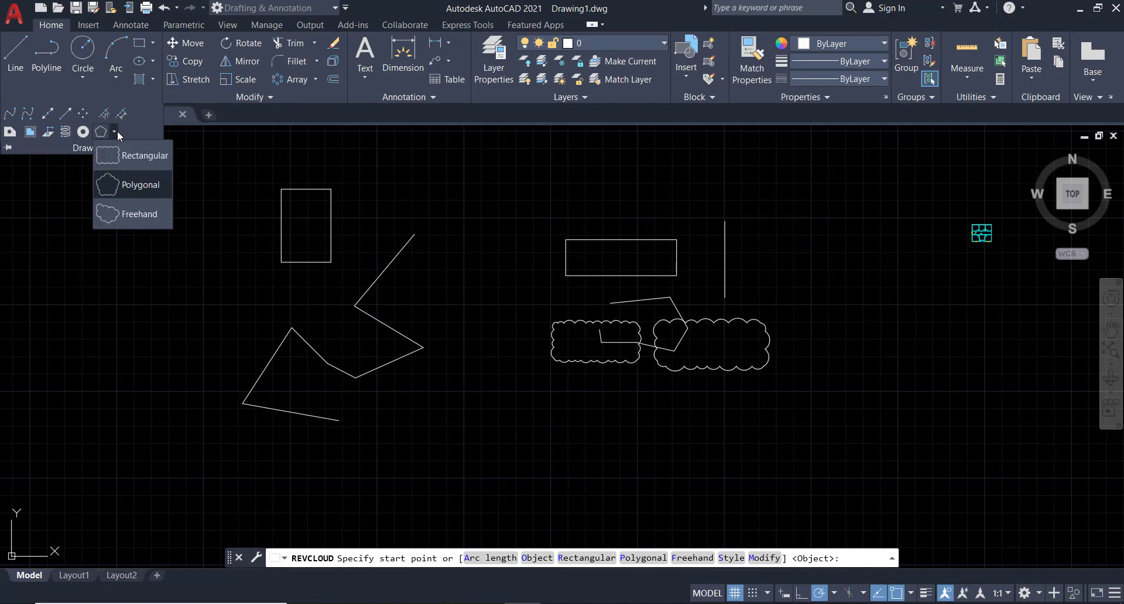
click(142, 186)
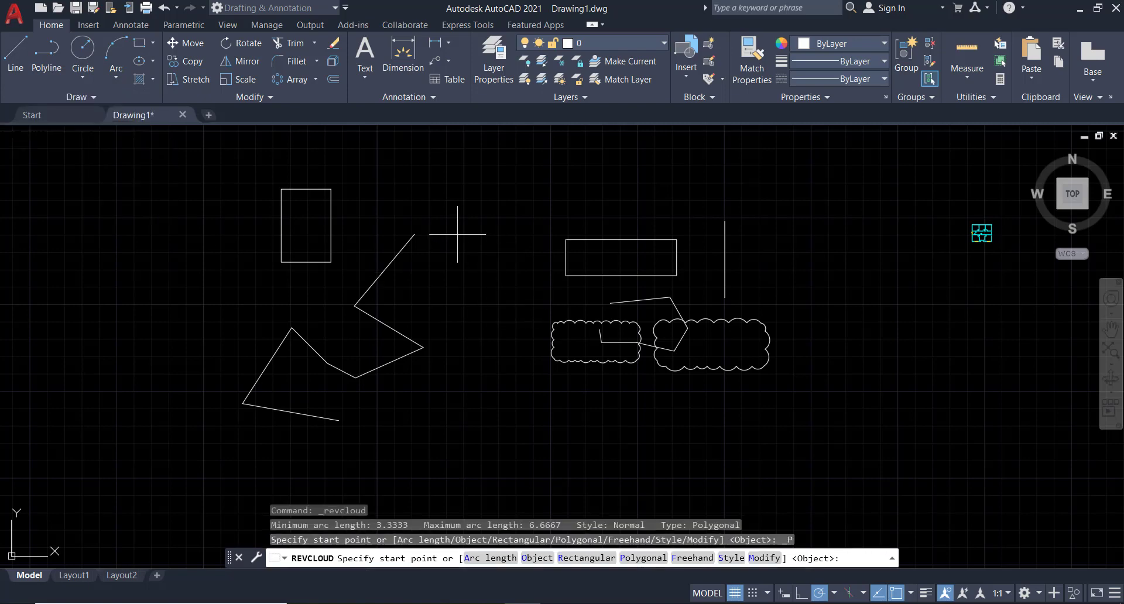
click(419, 217)
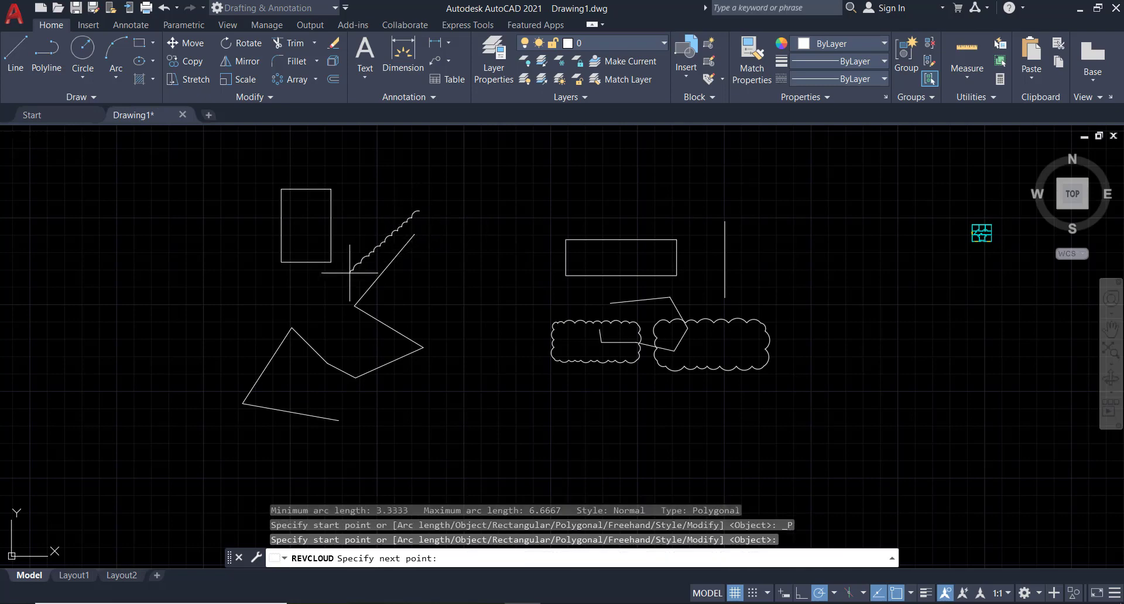
click(333, 315)
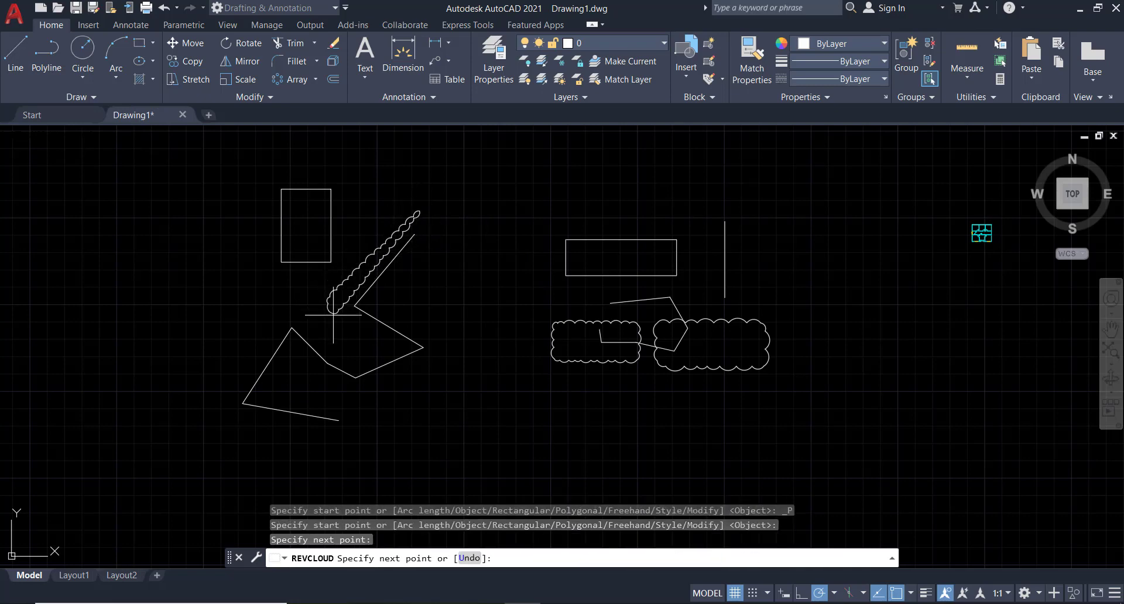
click(369, 378)
click(456, 391)
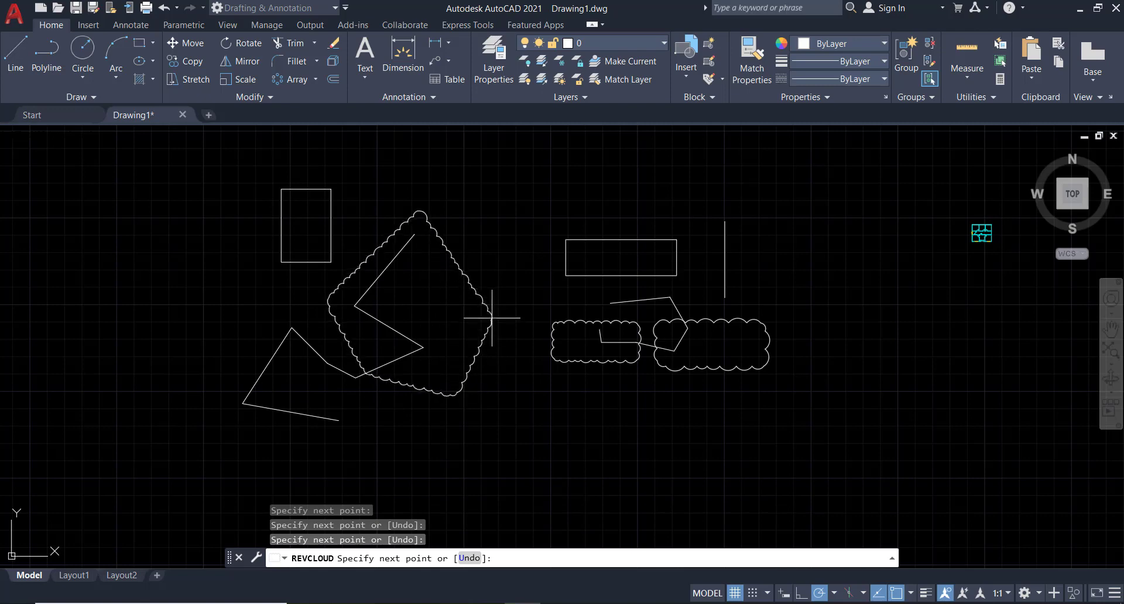
click(497, 300)
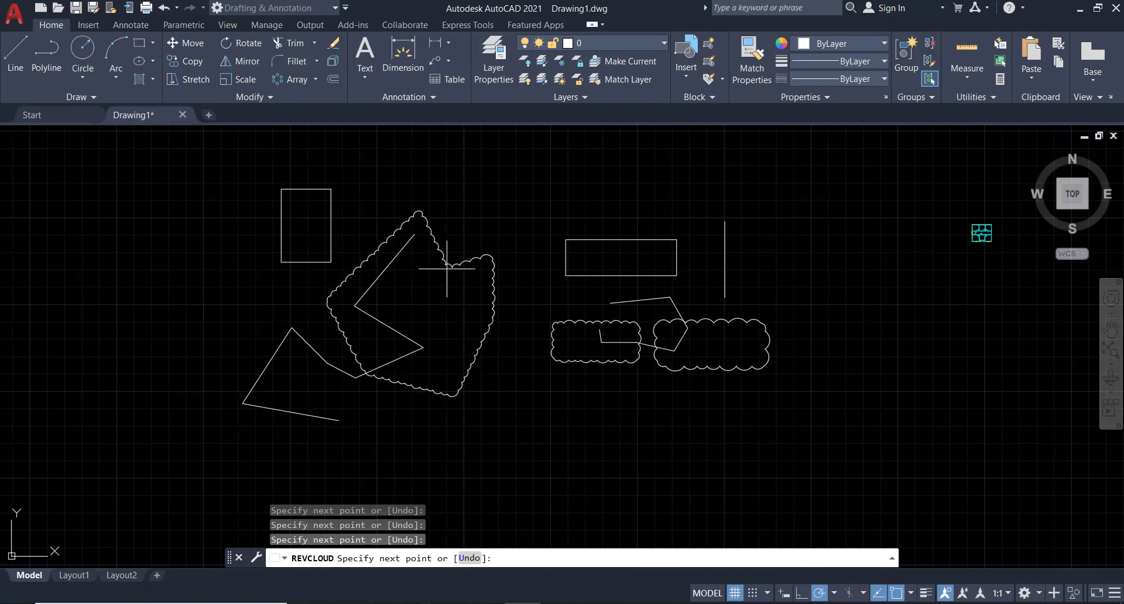
key(Escape)
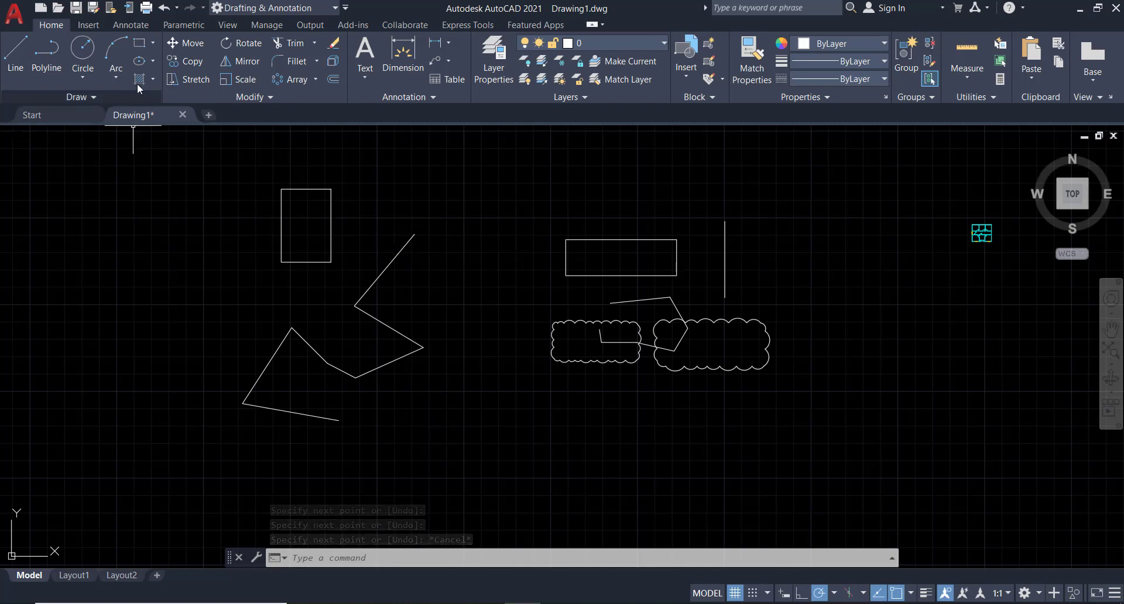
Wrap the zigzag line's upper bend in a five-vertex polygonal revision cloud
click(109, 99)
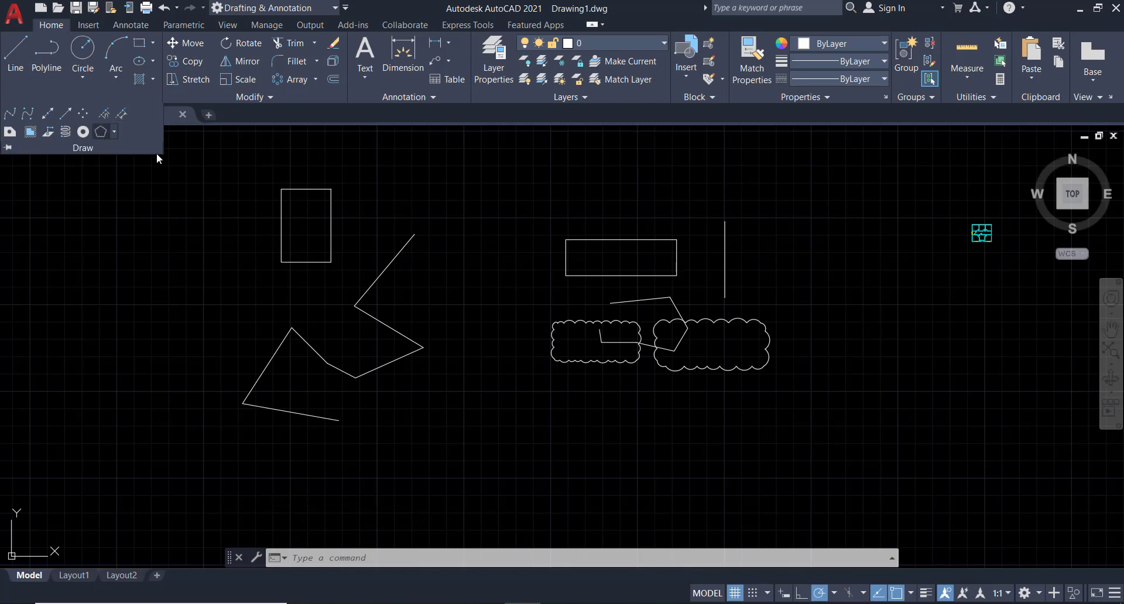
click(101, 132)
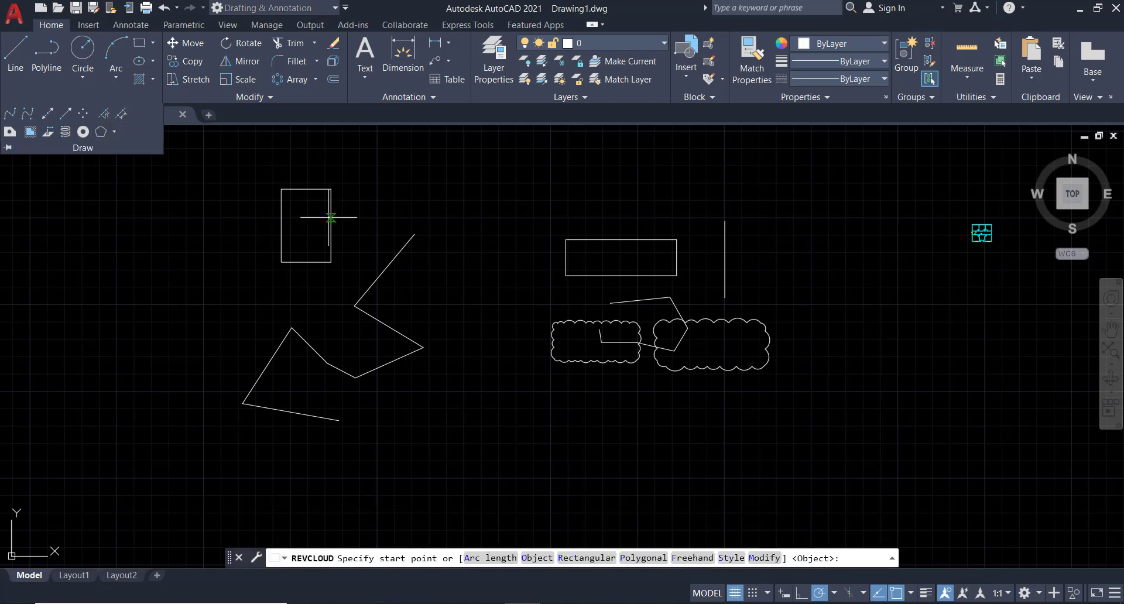
click(415, 223)
click(344, 280)
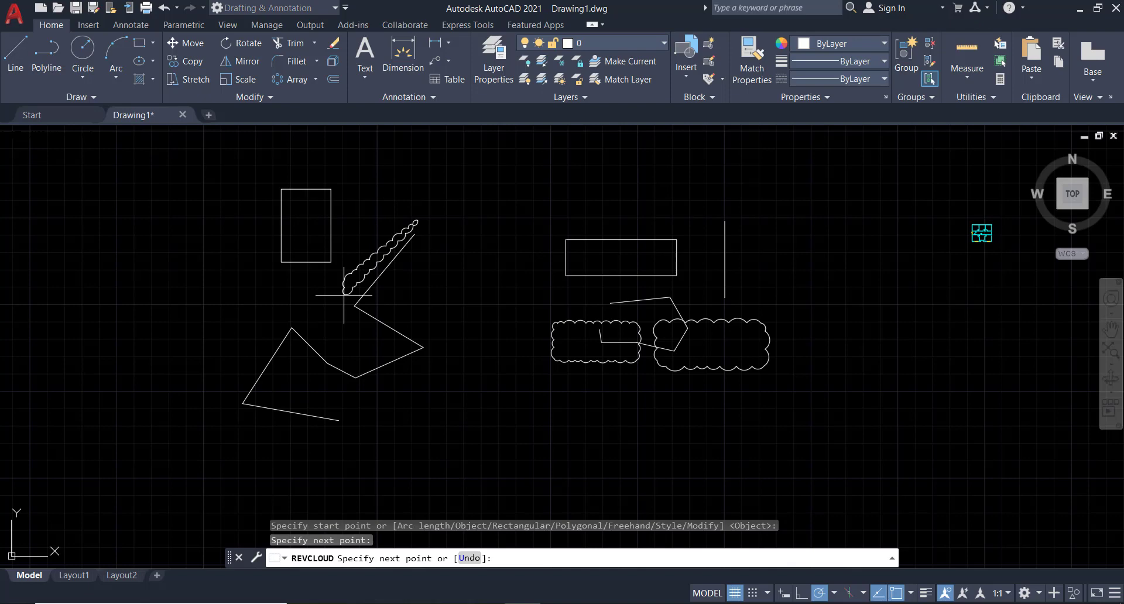
click(349, 344)
click(405, 389)
click(442, 335)
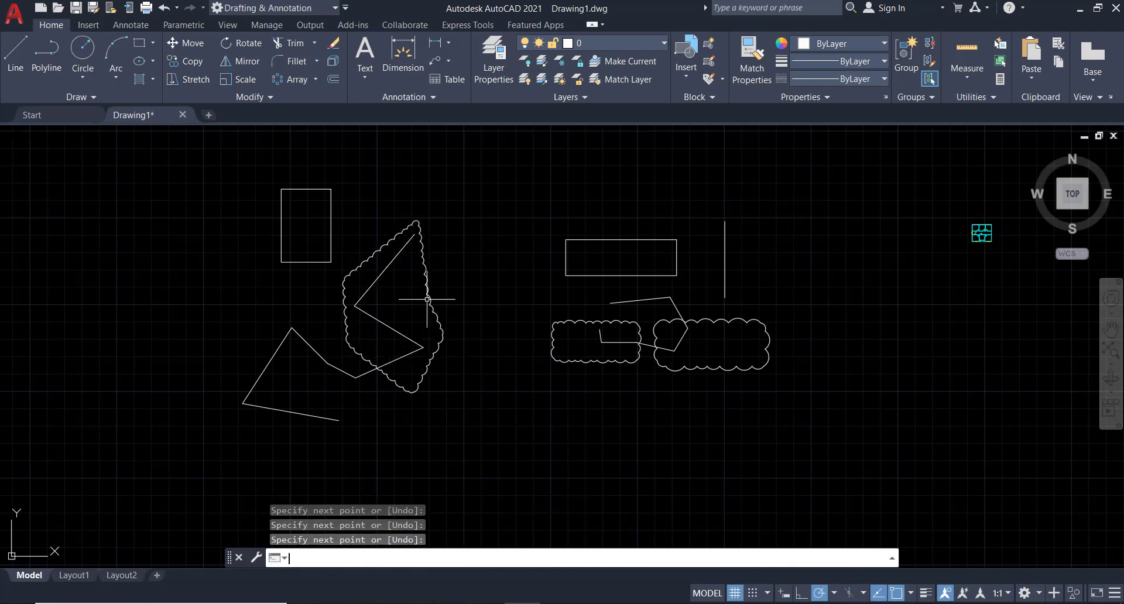
key(Return)
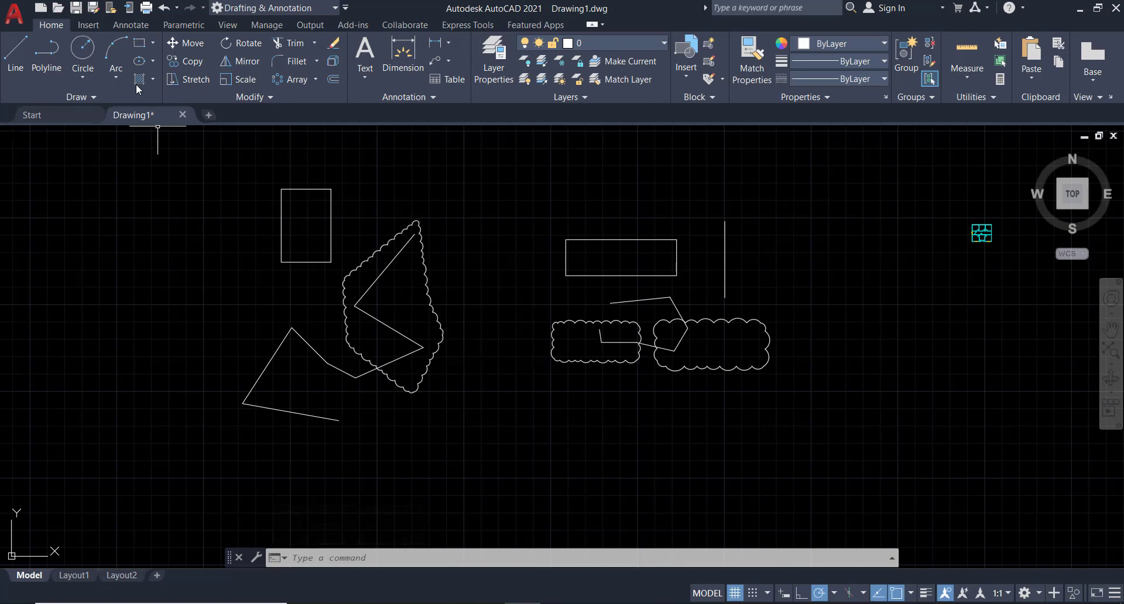
click(111, 101)
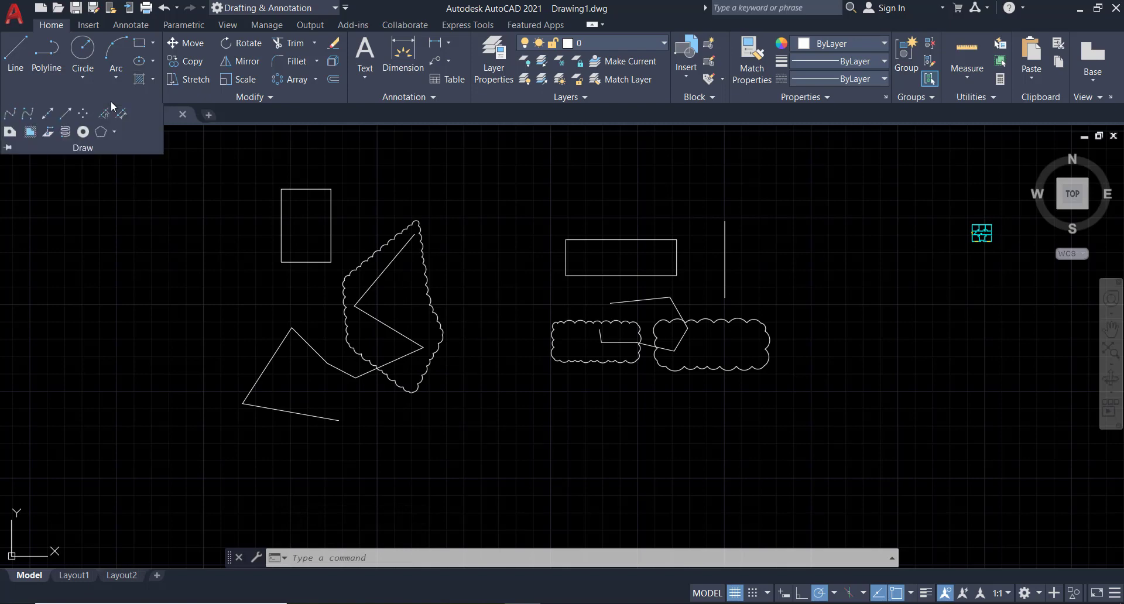
Start a freehand REVCLOUD at the lower-left zigzag shape
click(114, 132)
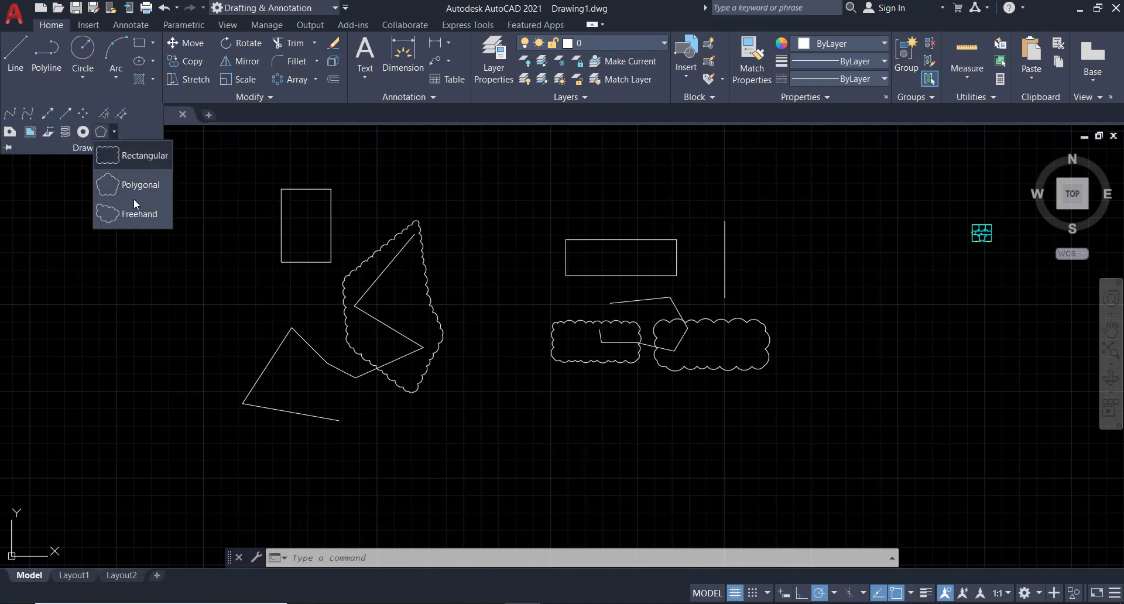
key(Escape)
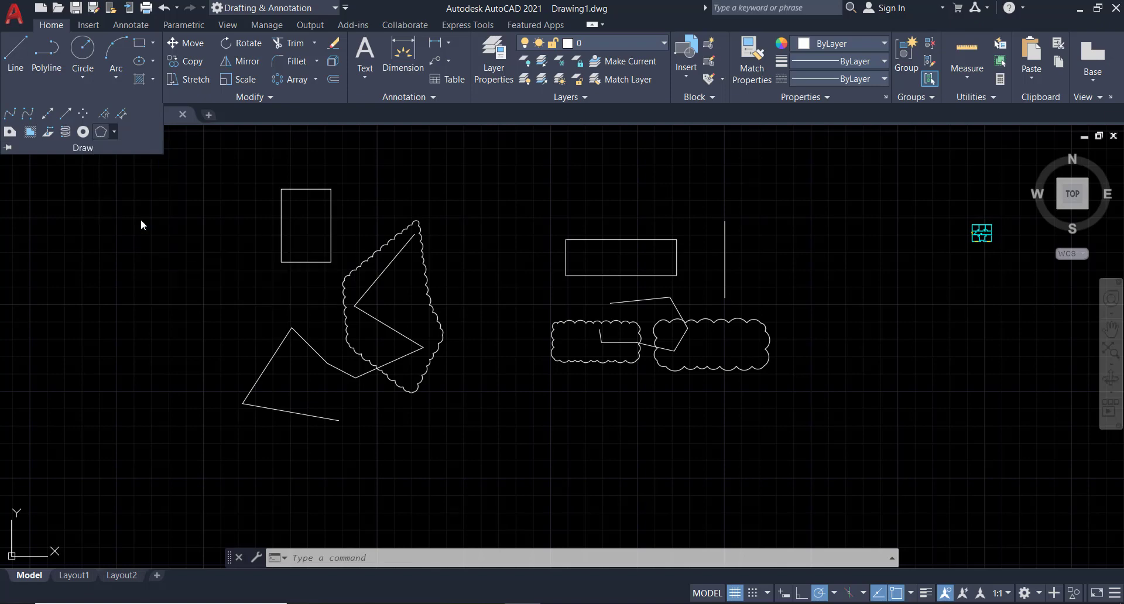
text(revcloud)
key(Return)
middle_drag(431, 318, 472, 290)
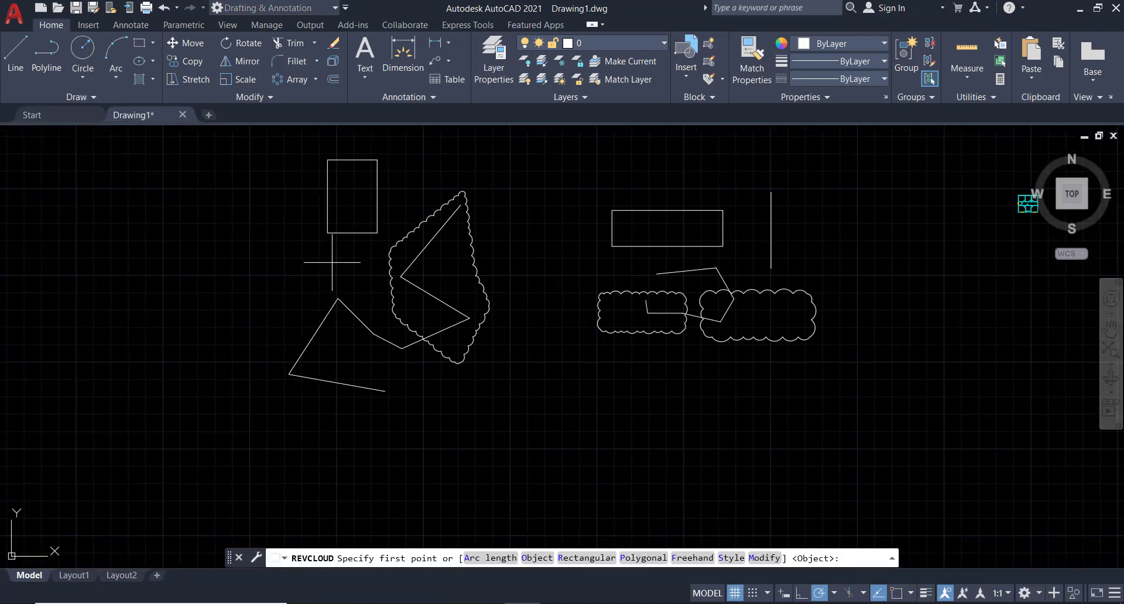
click(308, 286)
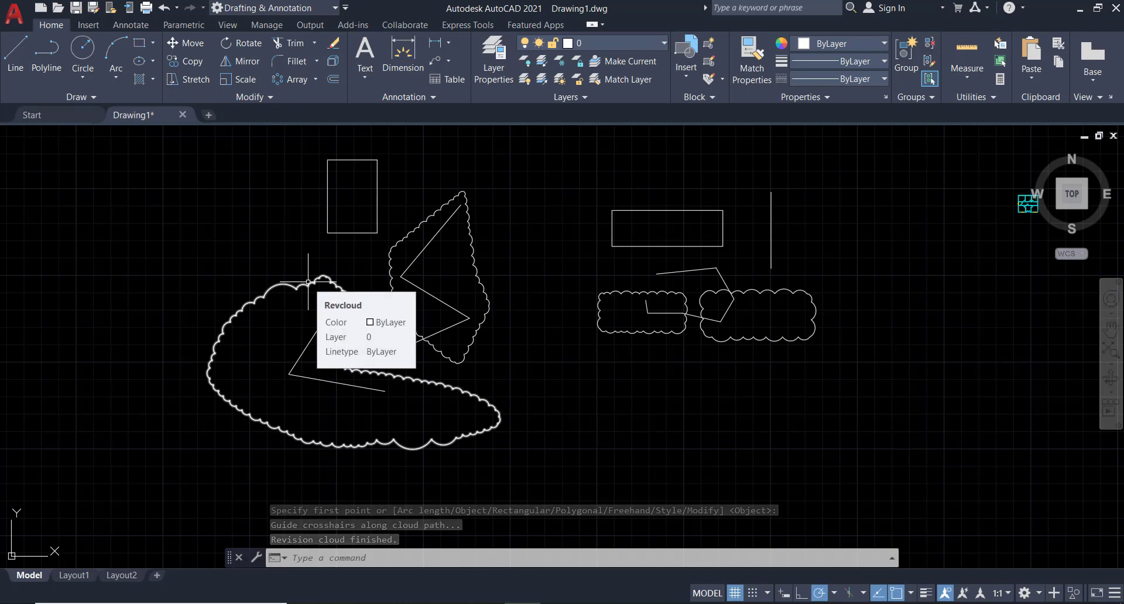
Finish the large freehand cloud around the lower zigzag line and begin another revision cloud
scroll(308, 282, up, 4)
scroll(306, 283, down, 1)
scroll(377, 296, down, 1)
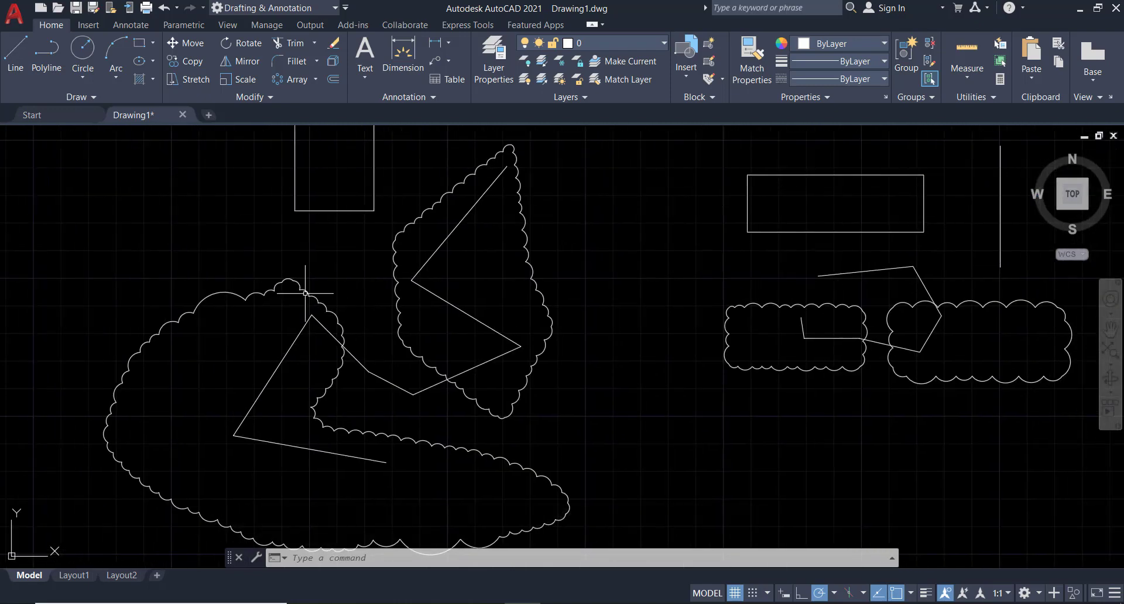
scroll(452, 291, down, 2)
scroll(463, 292, up, 1)
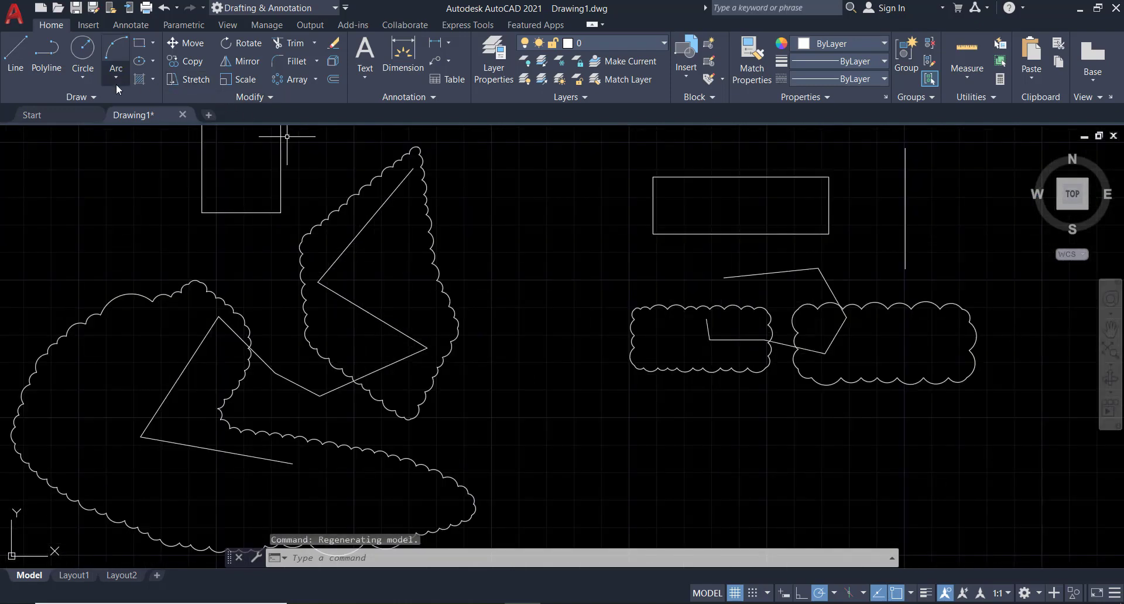
click(104, 95)
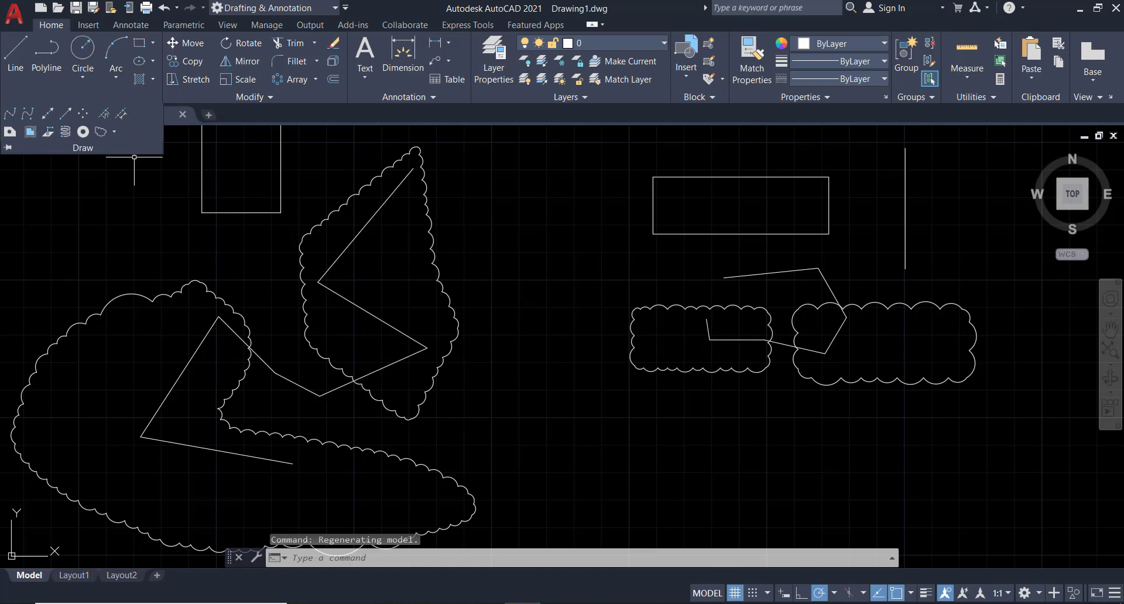
click(103, 131)
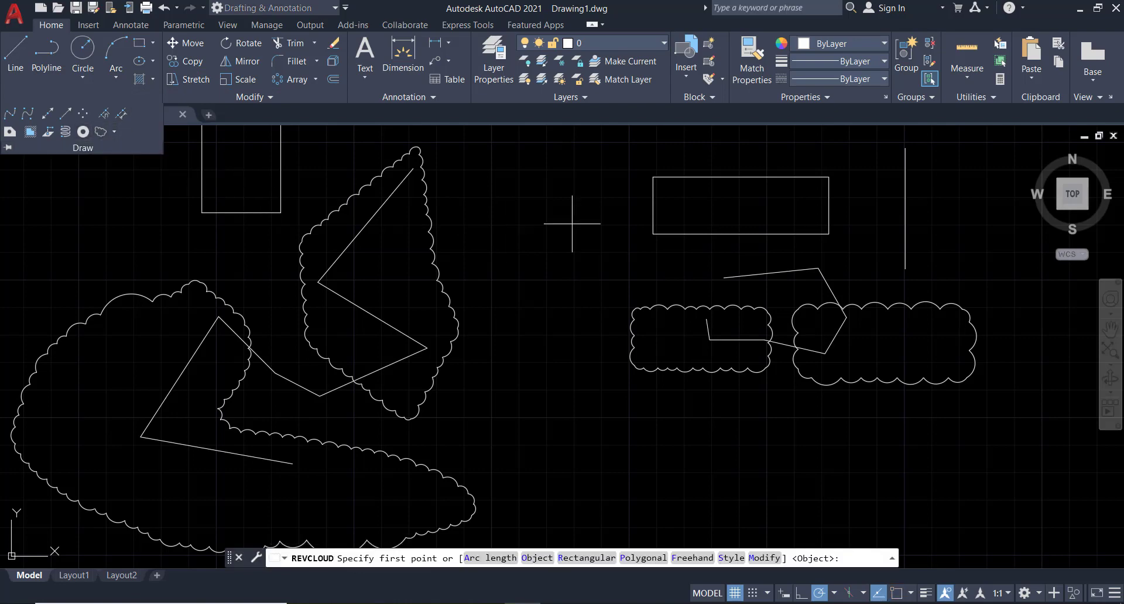
Trace a freehand revision cloud around the left end of the wide upper-right rectangle
middle_drag(577, 221, 587, 326)
click(609, 205)
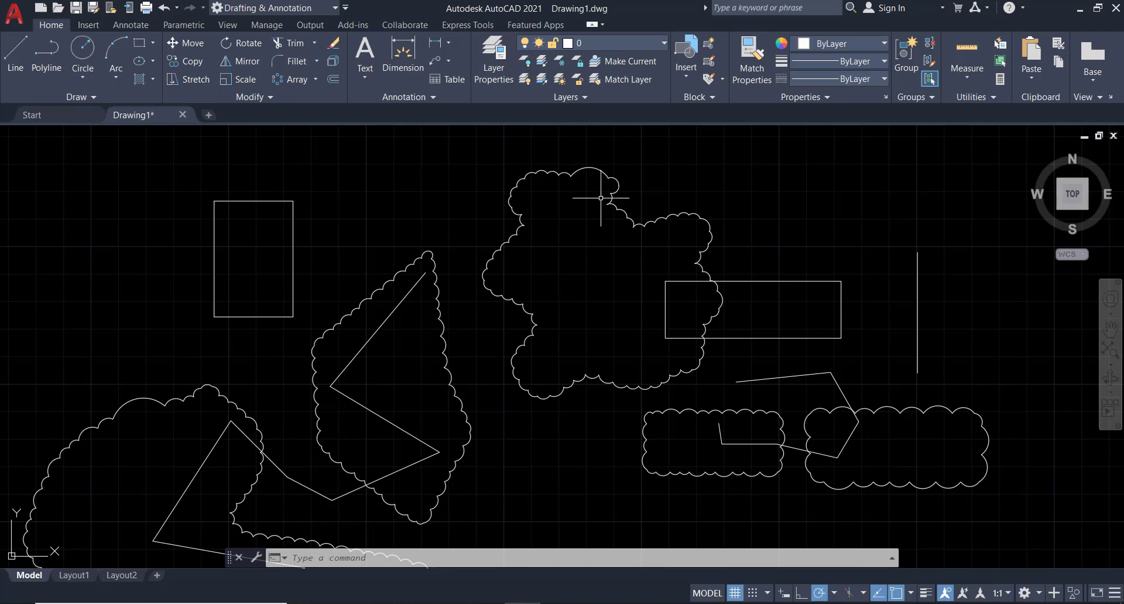
scroll(303, 197, down, 1)
scroll(303, 197, down, 1)
middle_drag(249, 226, 471, 371)
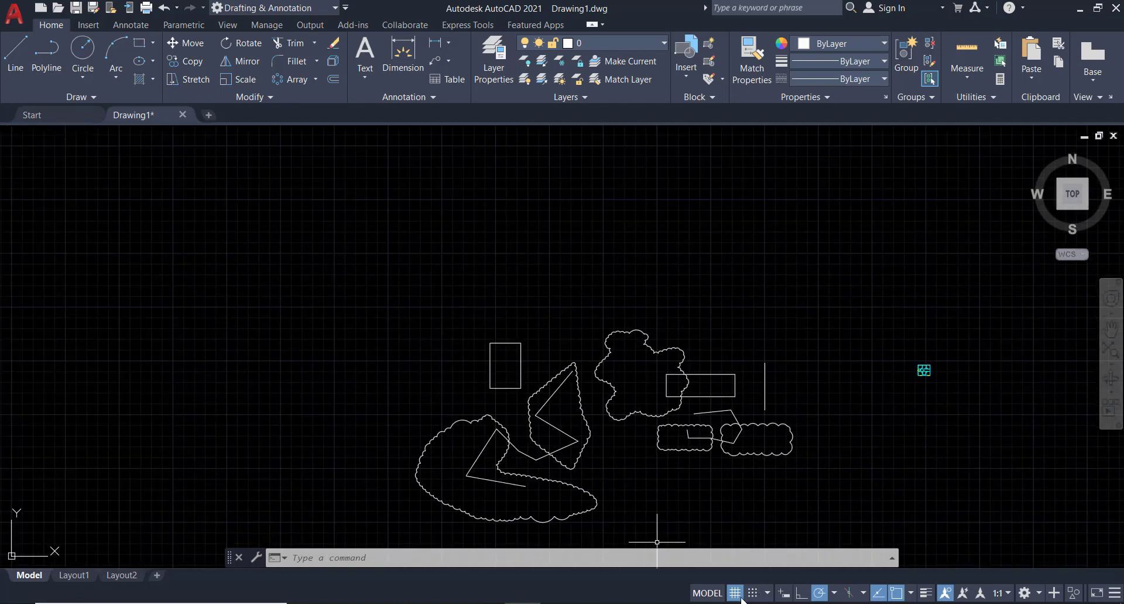
Turn off the grid and move the small tall rectangle up and to the left
key(F7)
middle_drag(472, 392, 585, 416)
click(622, 391)
click(577, 396)
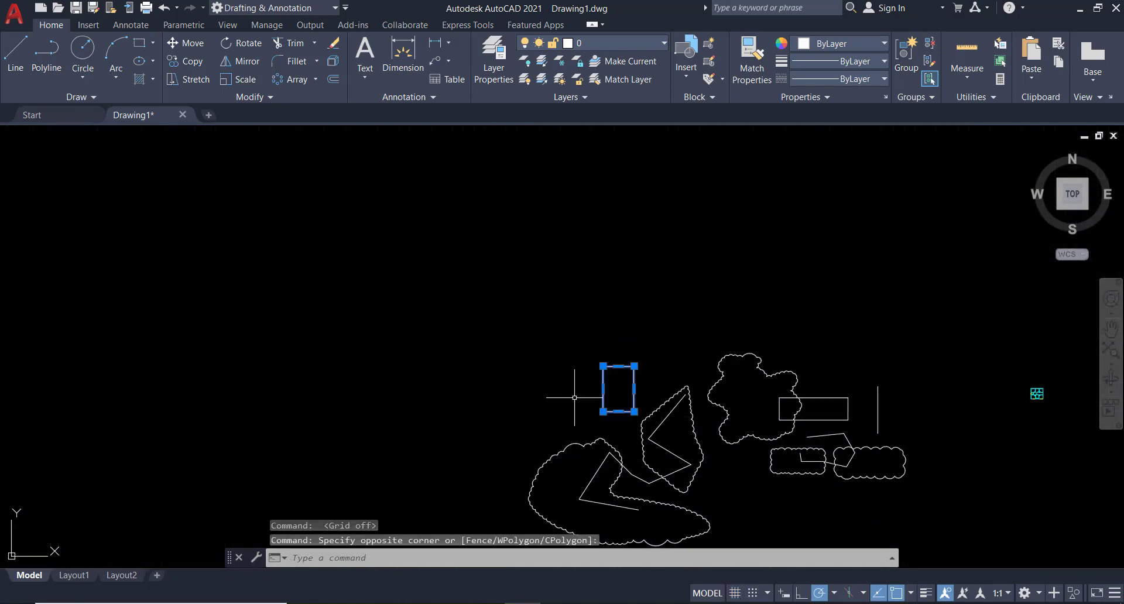
text(m)
key(Return)
click(566, 413)
click(315, 337)
key(Escape)
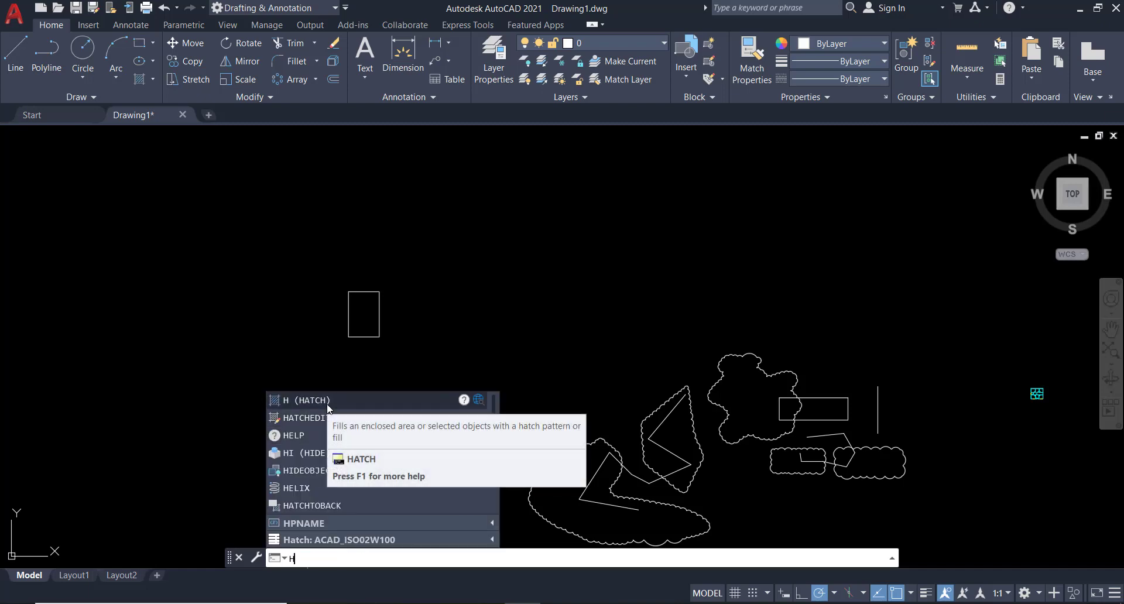
Run the HATCH command to bring up the Hatch Creation settings
key(Escape)
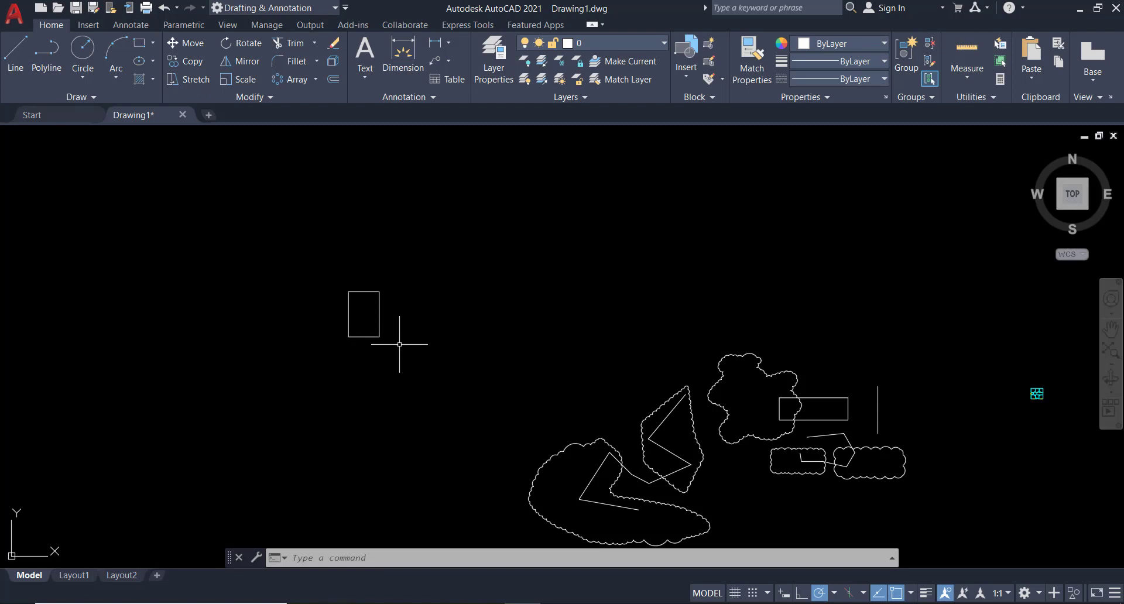
text(HATCH)
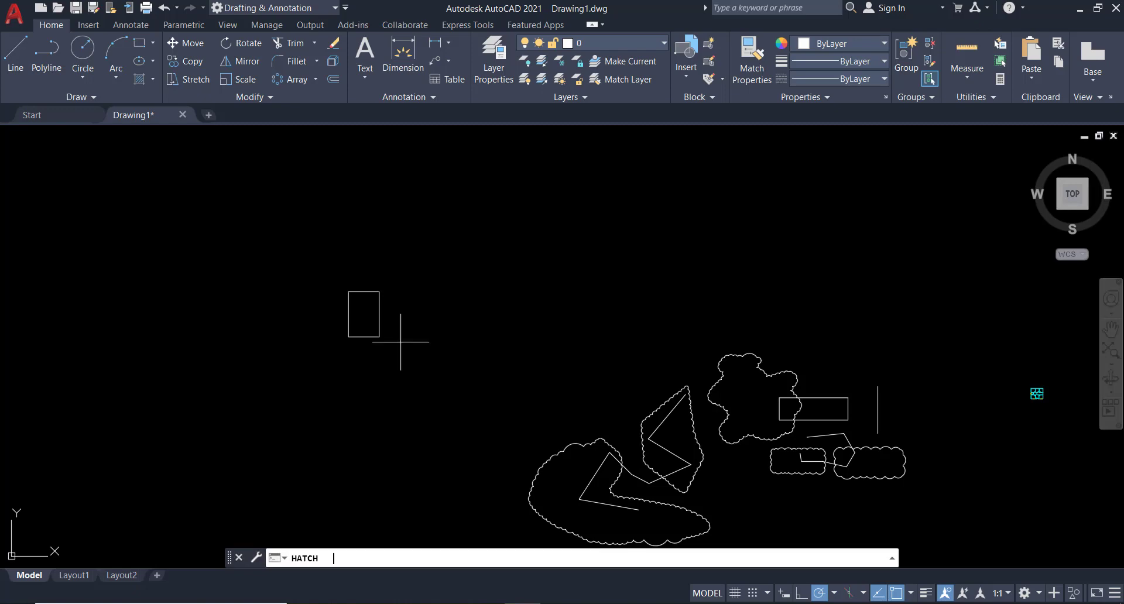
key(Return)
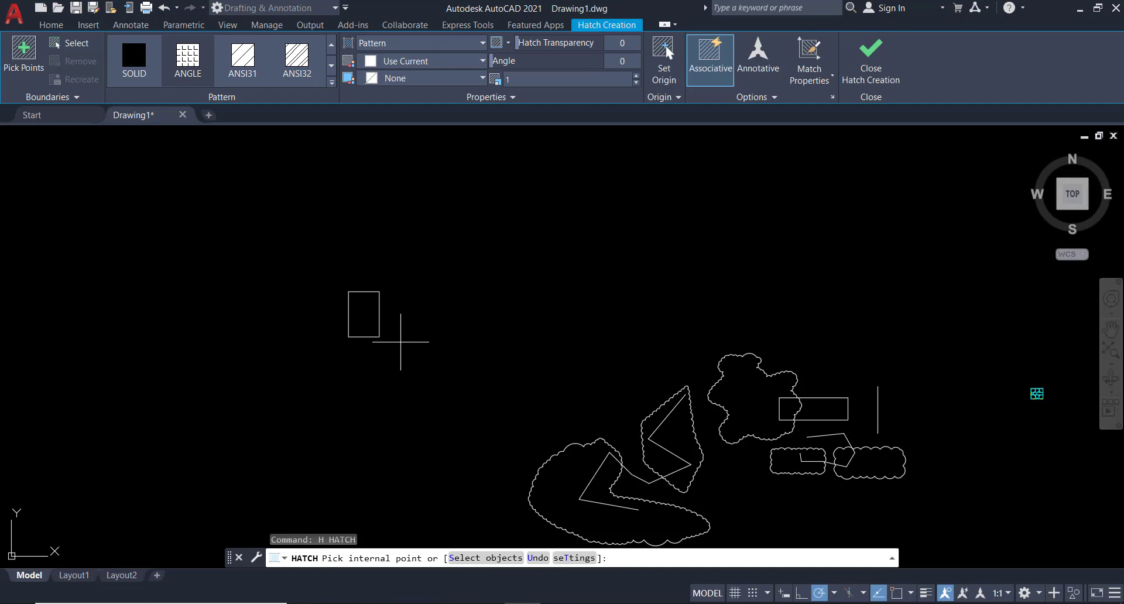
Choose the ANSI31 pattern from the expanded hatch pattern gallery
middle_drag(359, 343, 415, 327)
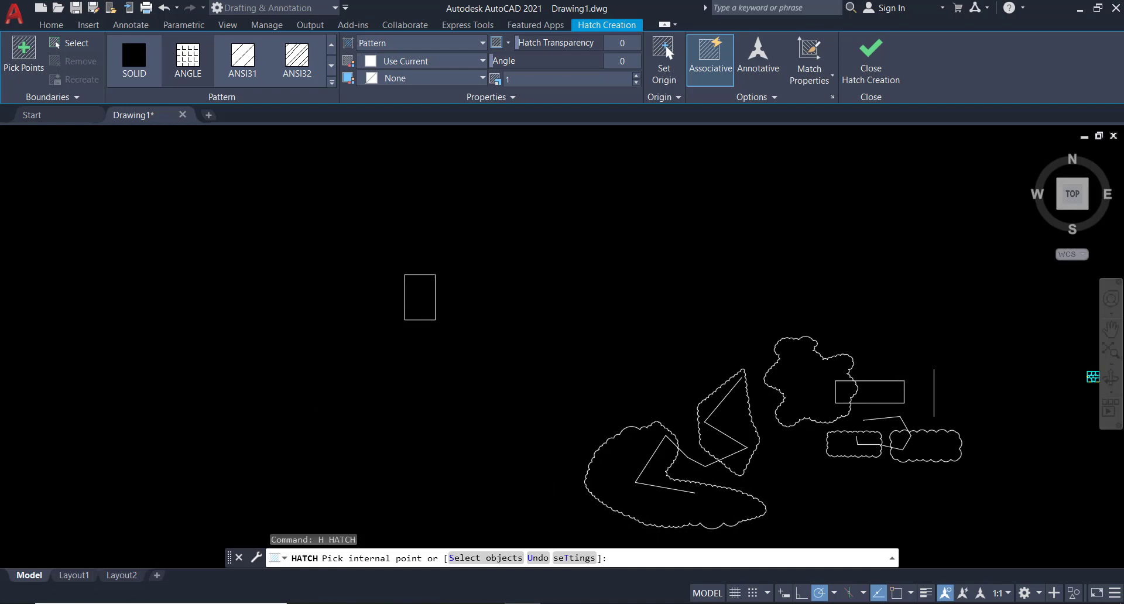
scroll(414, 339, up, 1)
scroll(415, 274, up, 2)
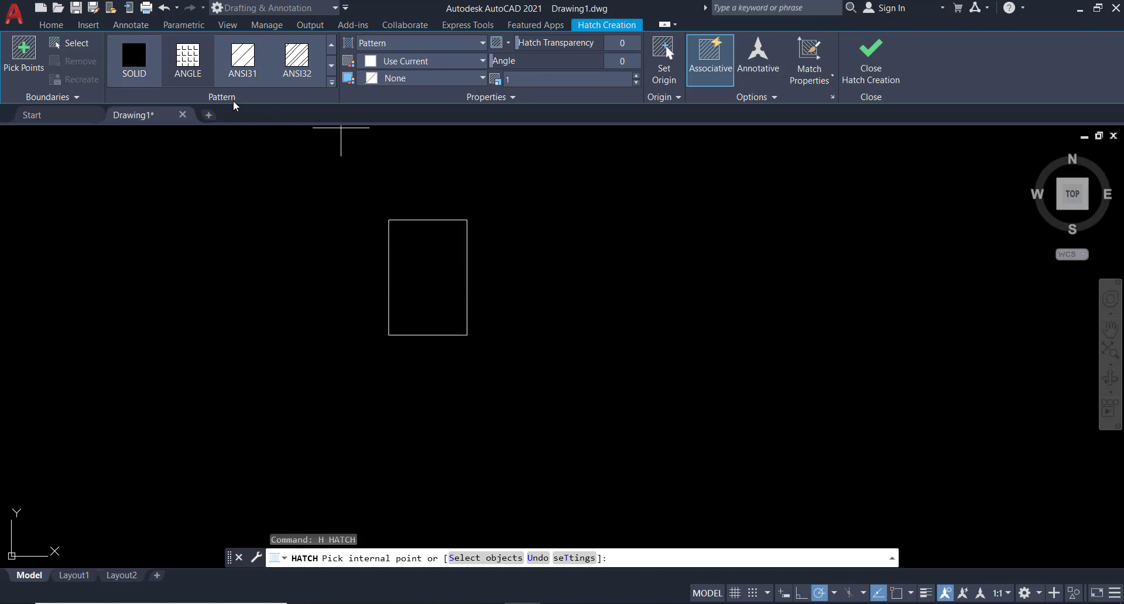
click(331, 85)
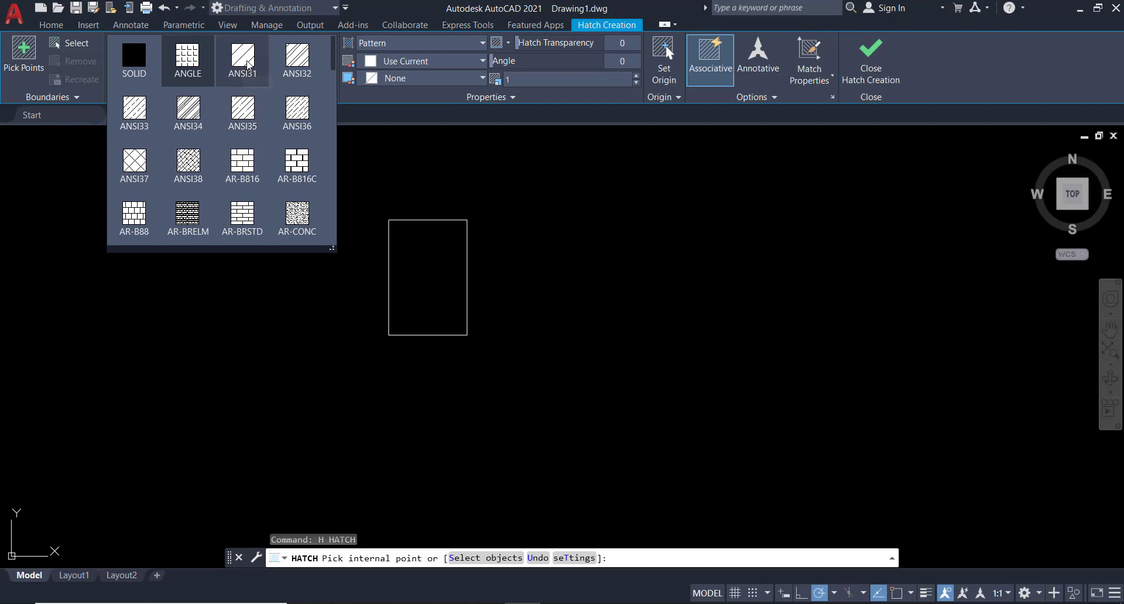
click(253, 60)
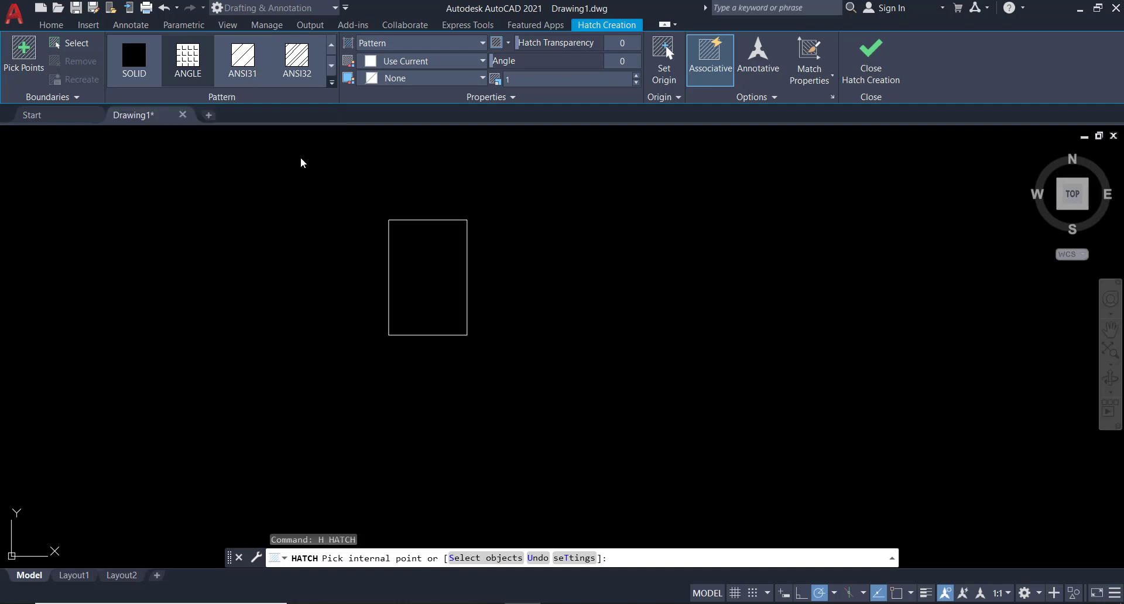
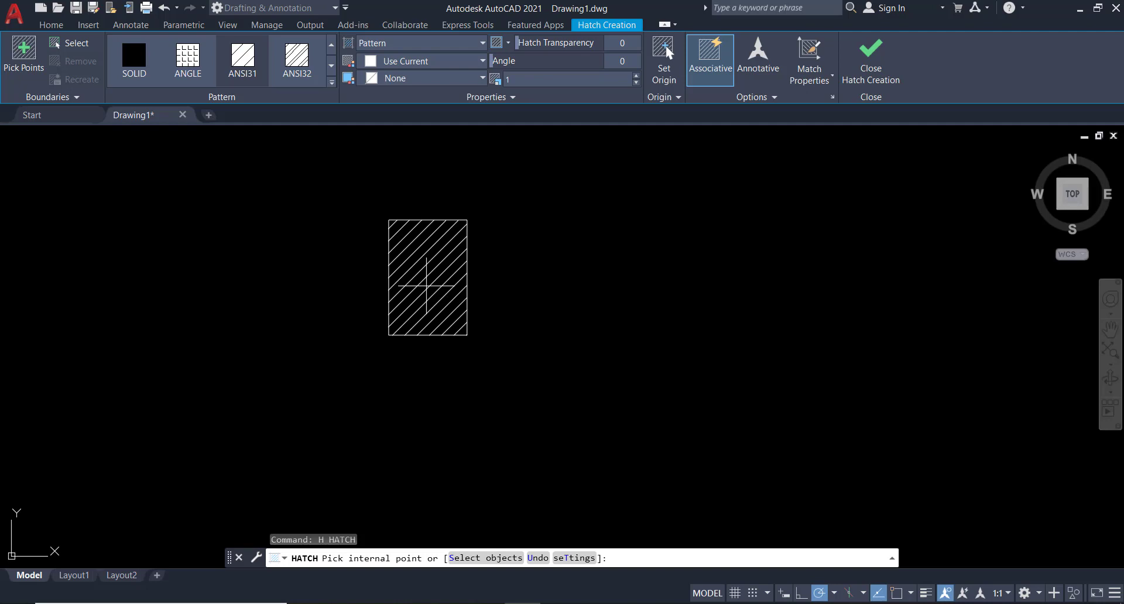
Set the hatch line colour to red 237,31,36 with no background colour
click(439, 61)
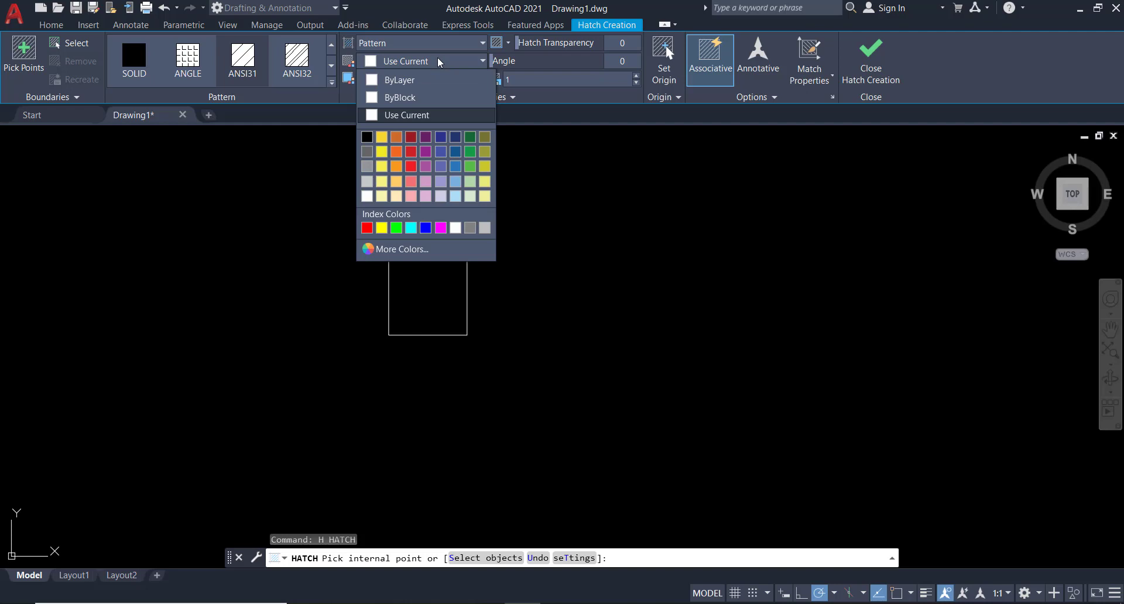
click(411, 168)
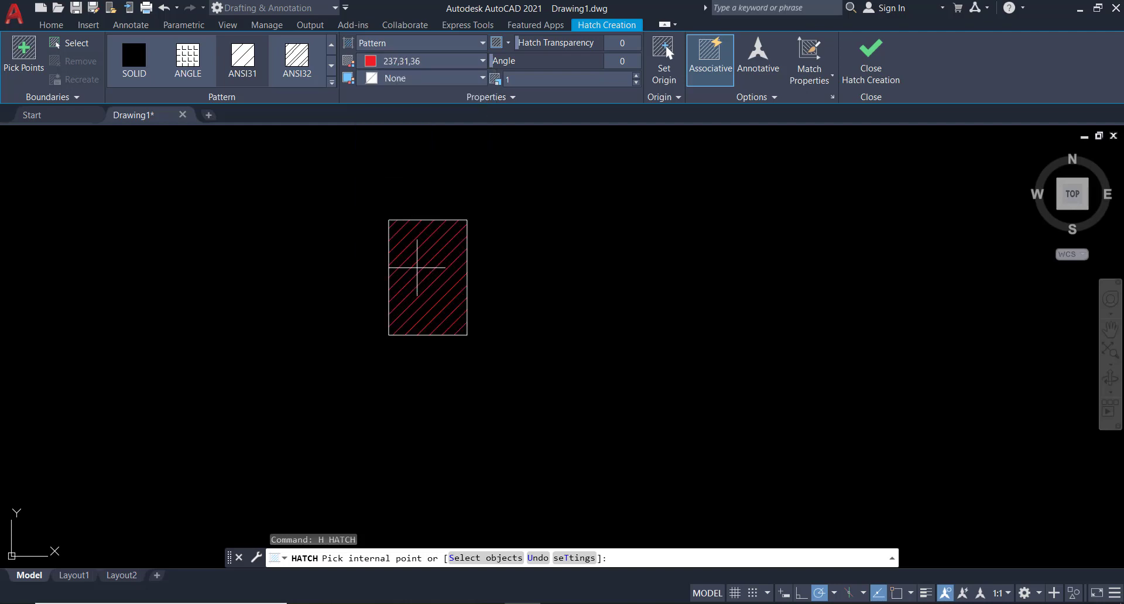
click(417, 79)
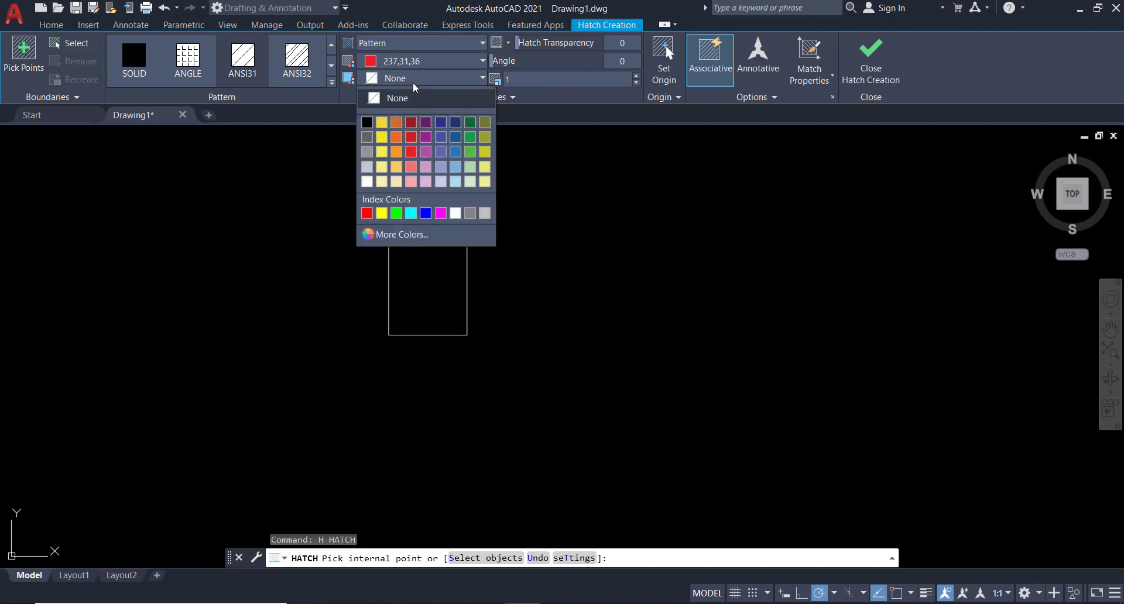
click(417, 81)
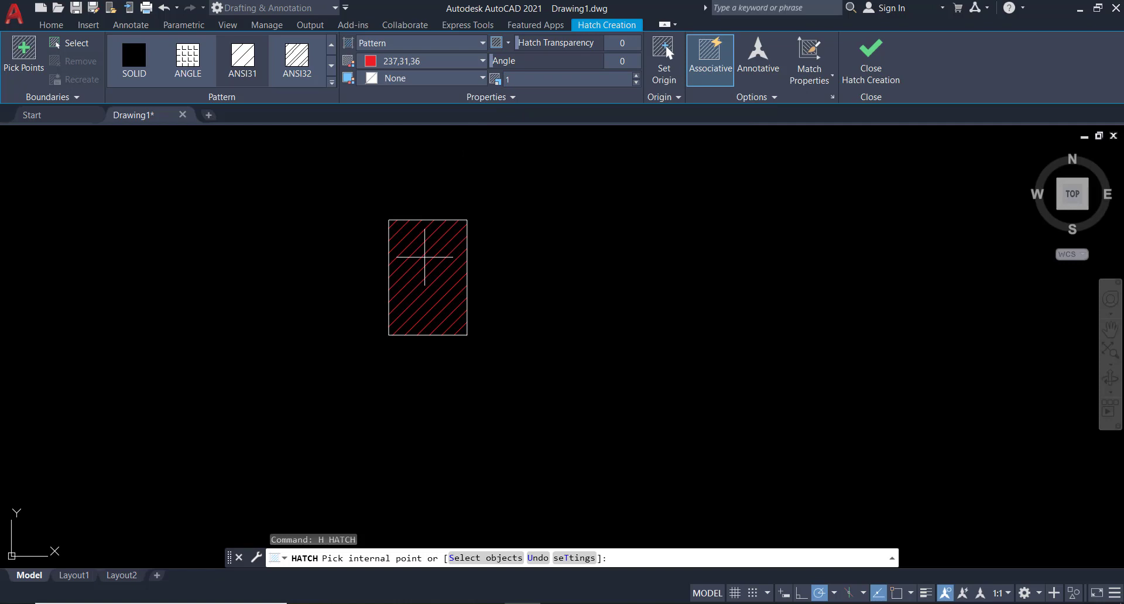
Try a scale-1.5 hatch in the rectangle, undo it, and enter scale 0.5 instead
click(525, 80)
text(1.5)
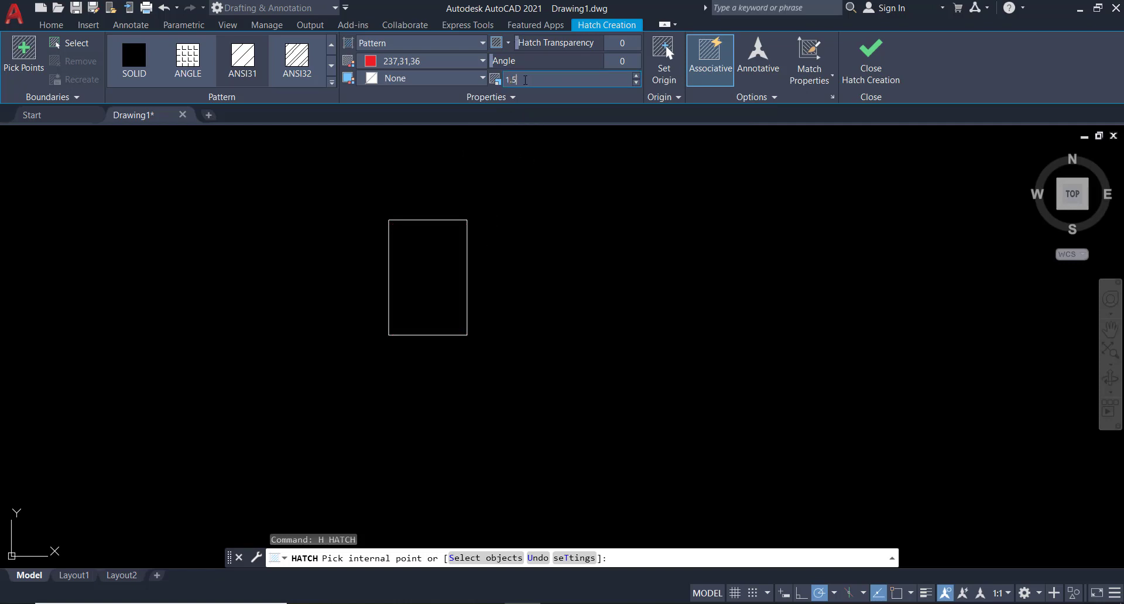
click(434, 269)
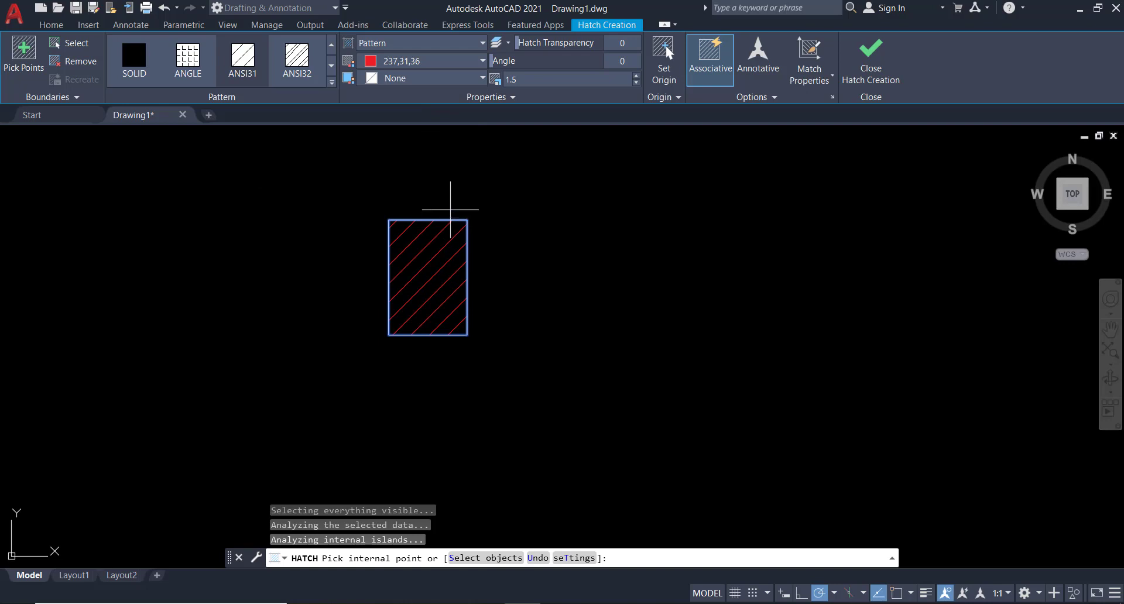
key(ctrl+z)
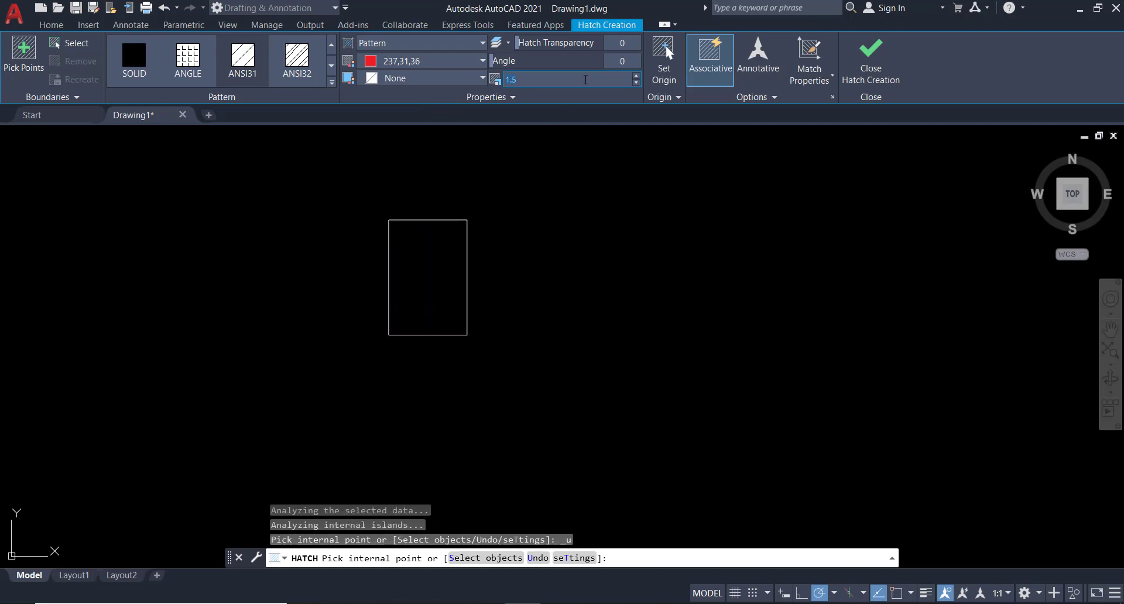
text(0.5)
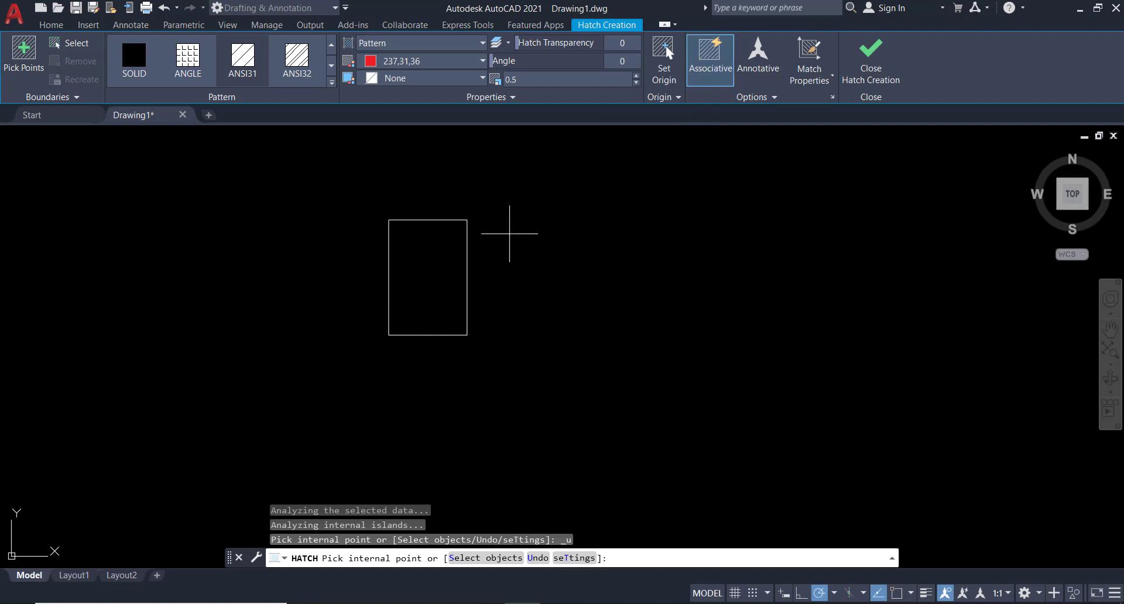
Set the hatch scale to 1 and dismiss the no-boundary error
click(529, 77)
text(1)
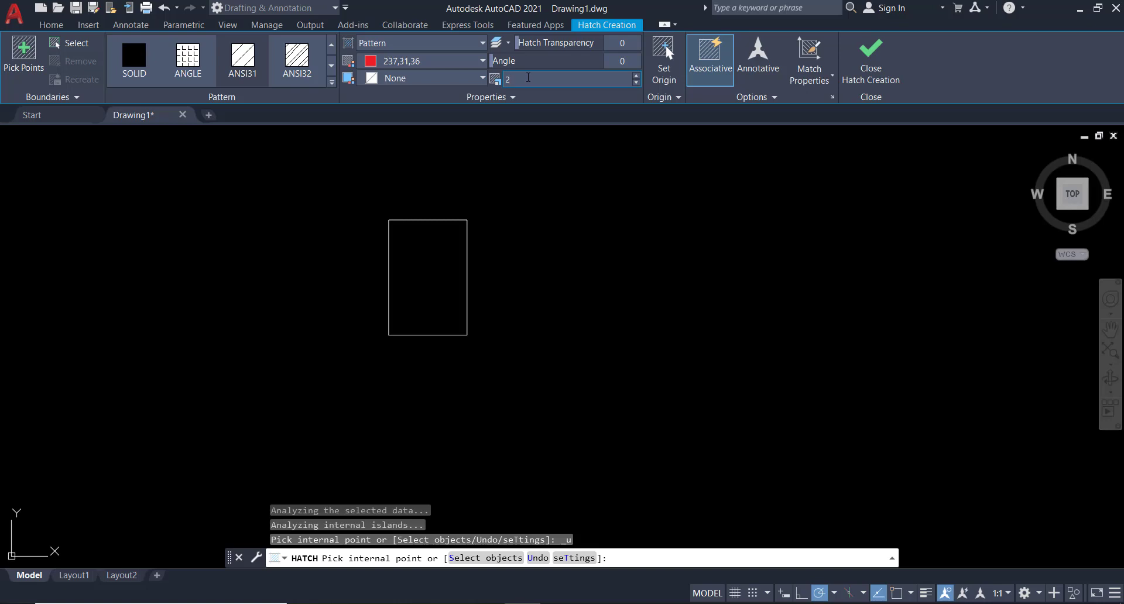
key(Return)
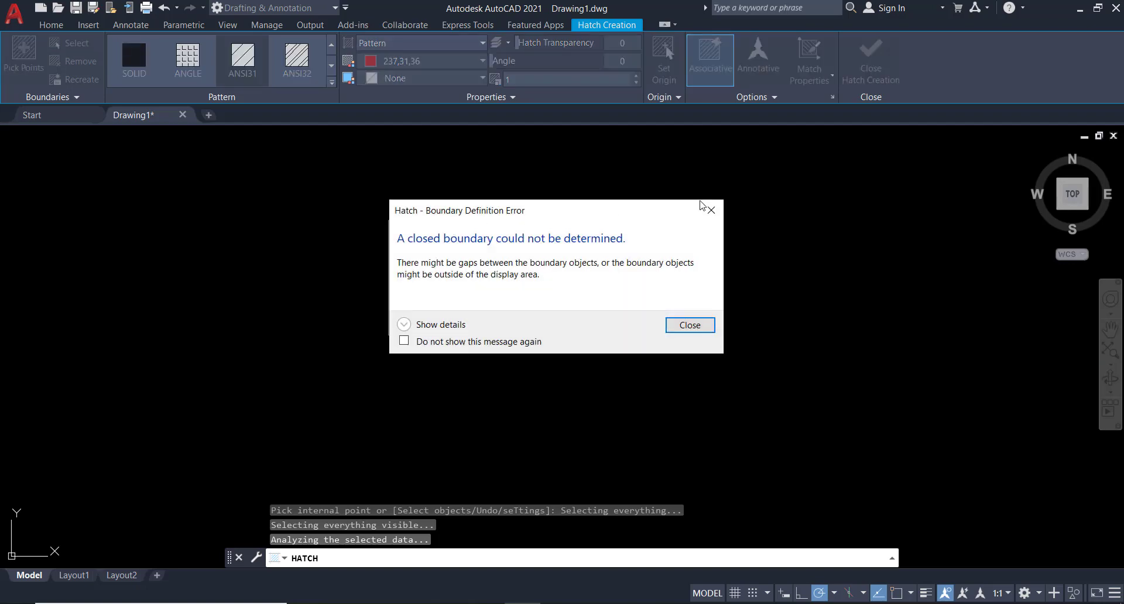
key(Return)
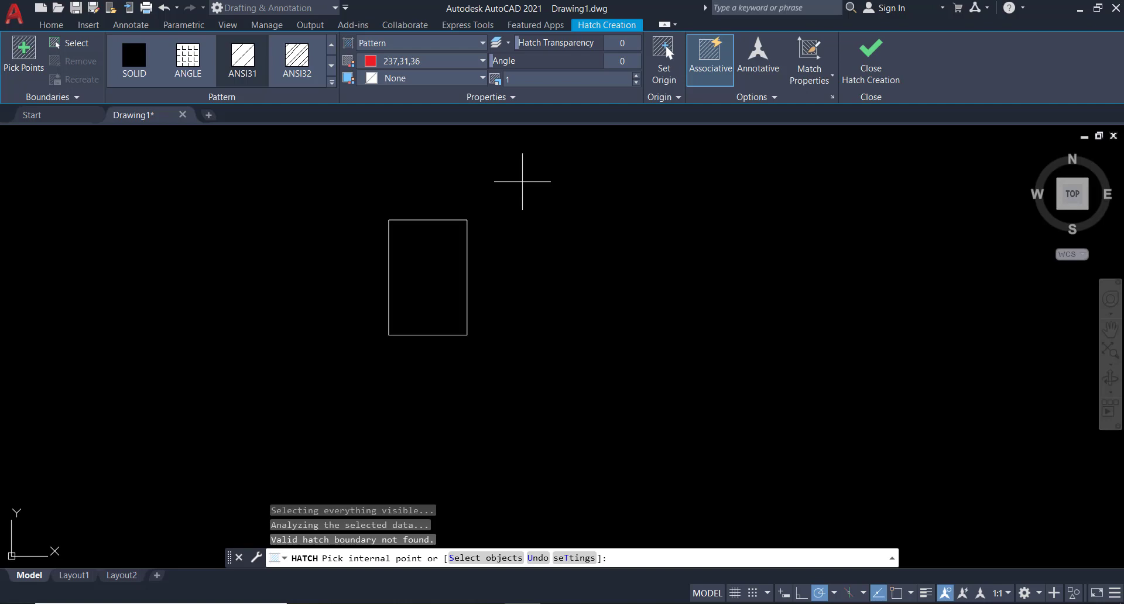
Fill the rectangle with the red ANSI31 hatch, finish, and select the new hatch
click(428, 243)
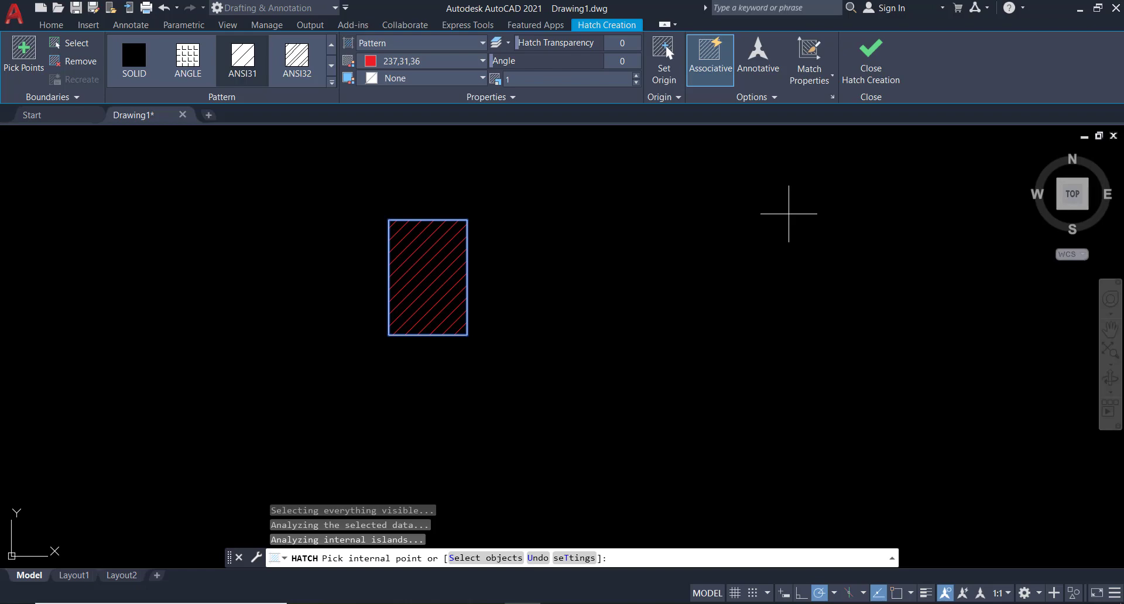
key(Return)
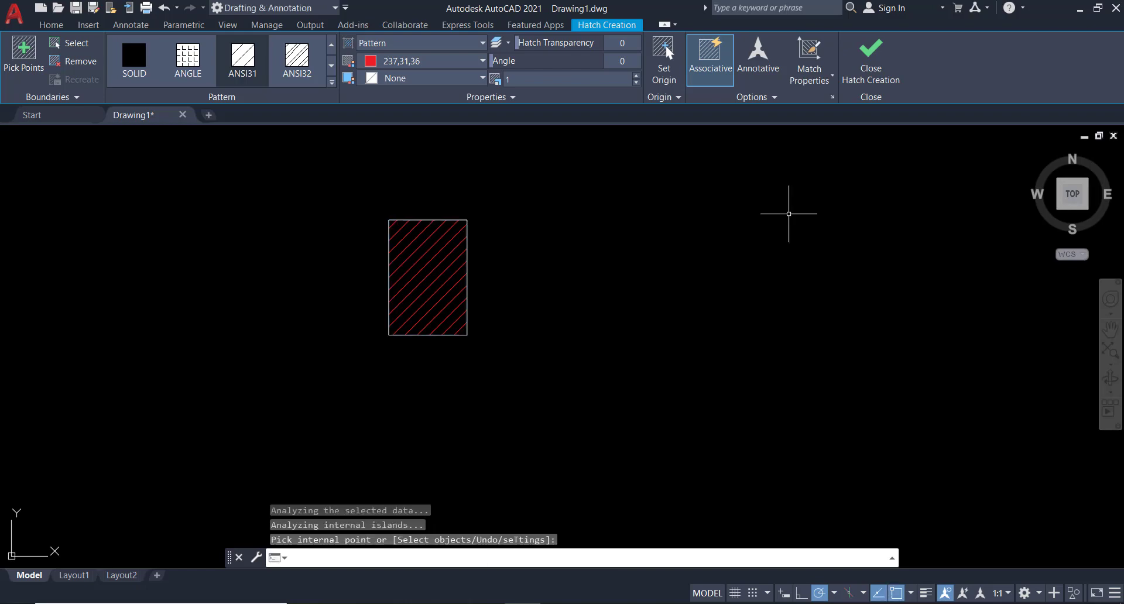
click(409, 261)
click(422, 296)
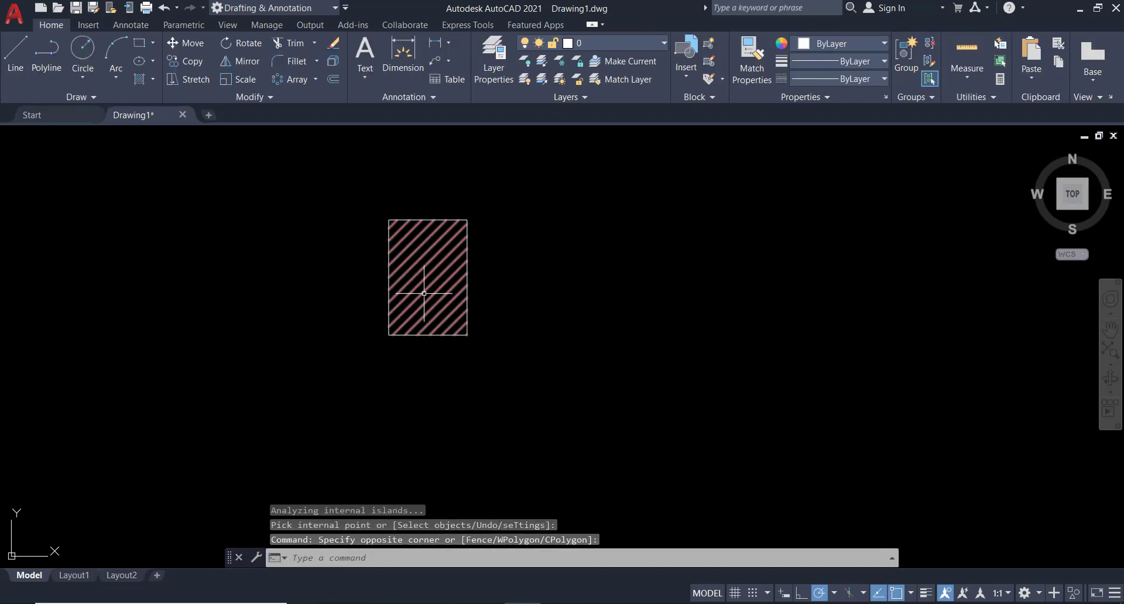
click(434, 292)
click(414, 281)
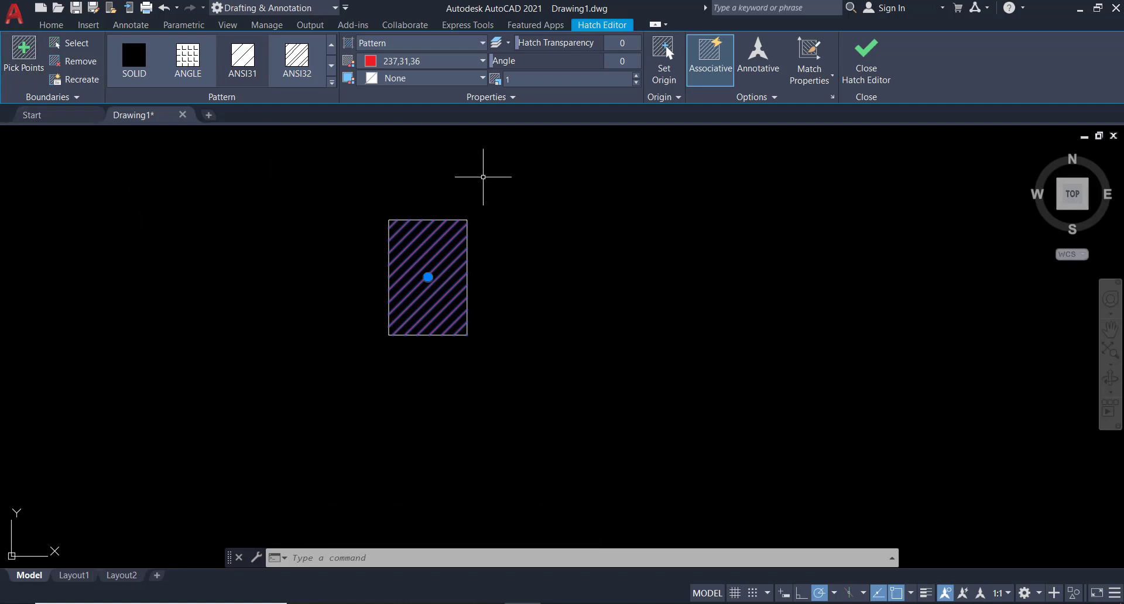
click(511, 195)
key(Escape)
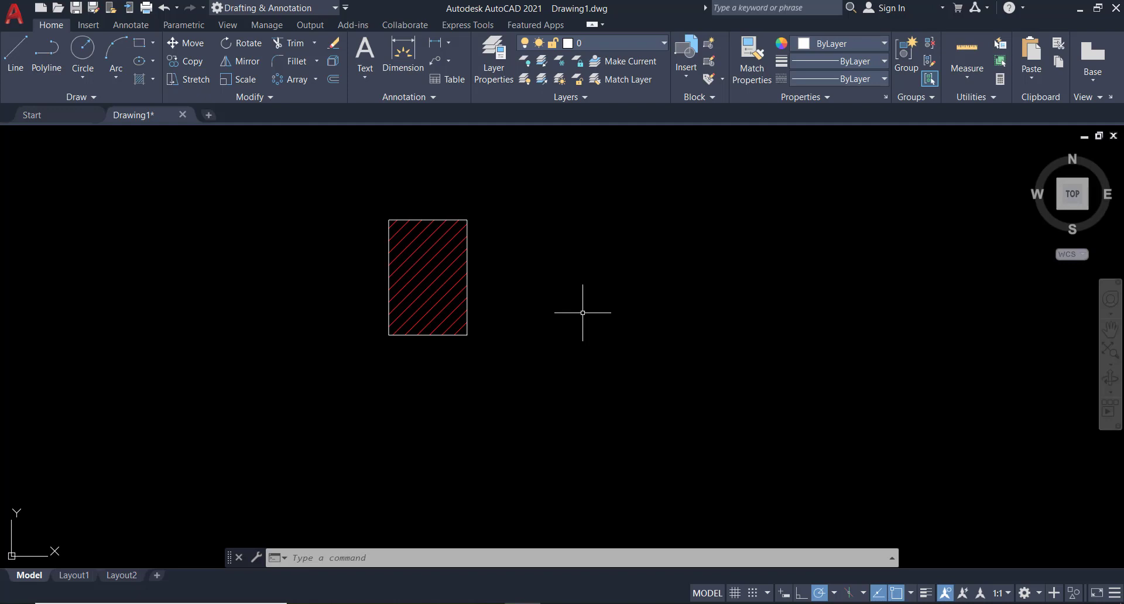
Draw a circle to the right of the hatched rectangle with the C command
text(c)
key(Return)
click(511, 240)
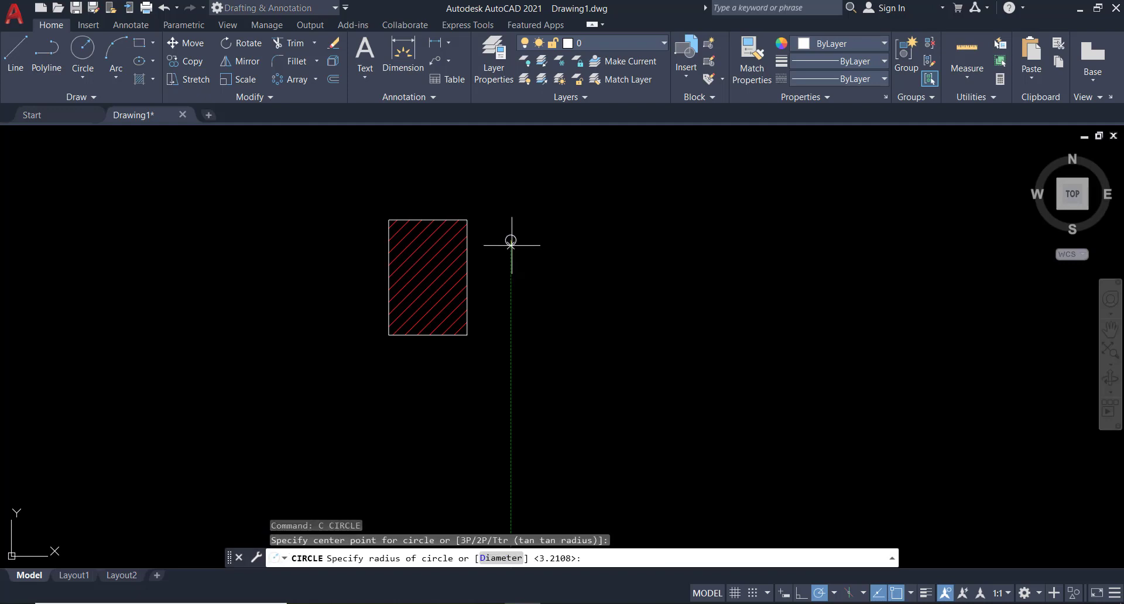
key(Escape)
key(Return)
click(608, 259)
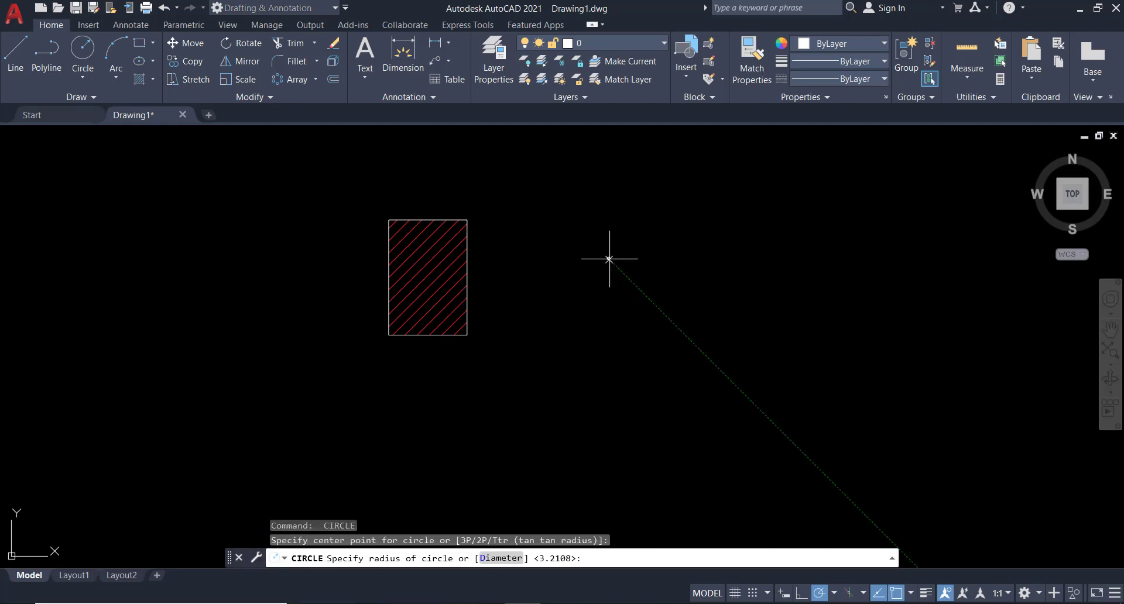
key(Return)
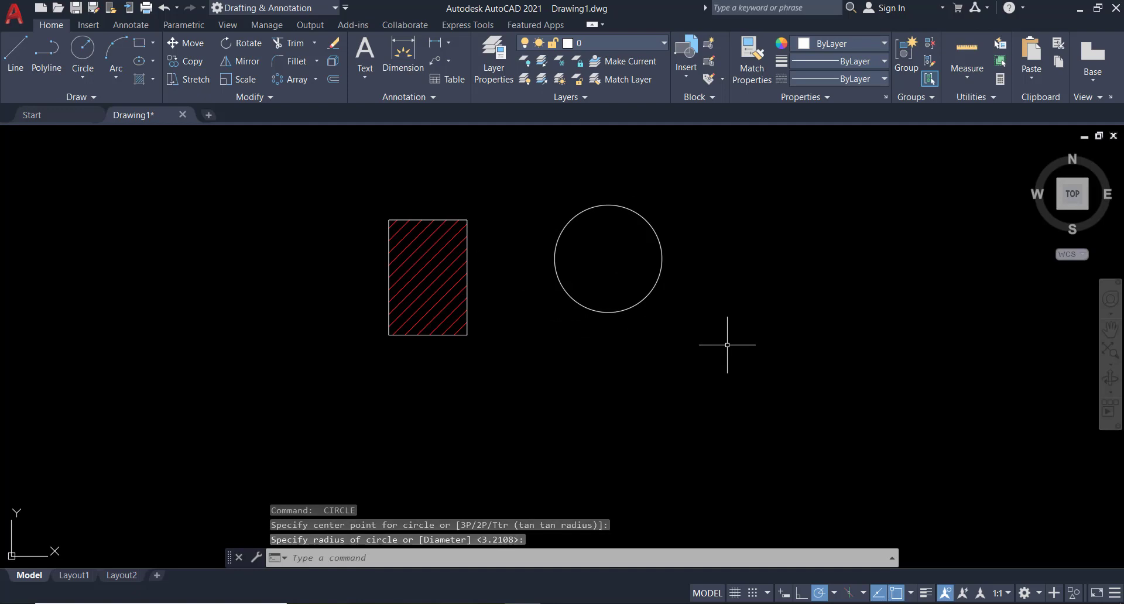
Draw a closed triangle with lines to the right of the circle
text(l)
key(Return)
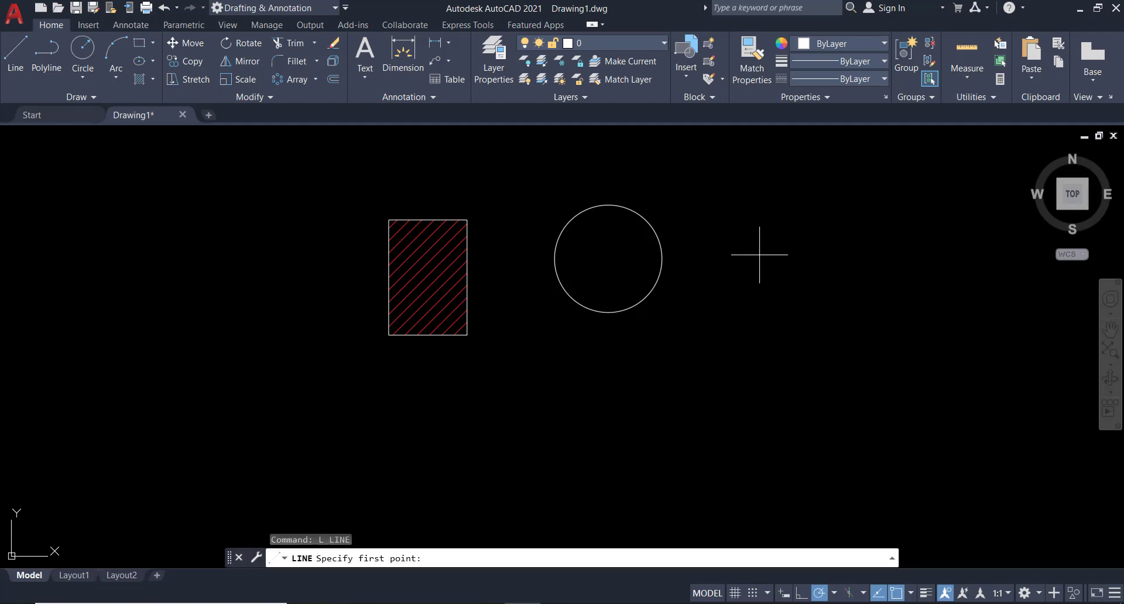
click(753, 245)
click(906, 262)
click(738, 376)
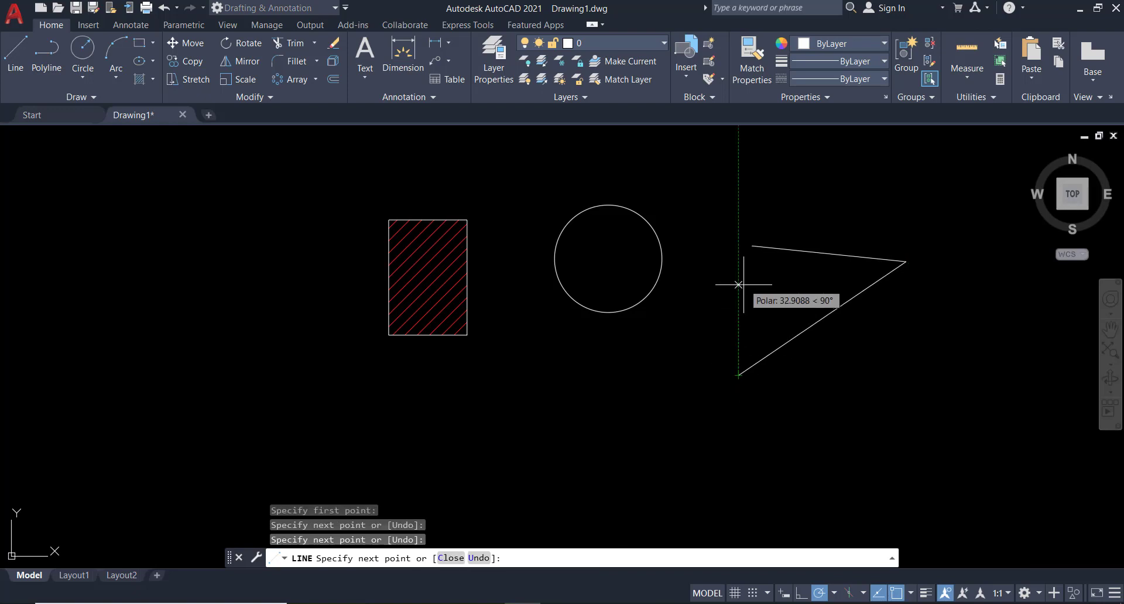
click(753, 245)
key(Escape)
Draw a stray line below the circle, then undo it
key(Return)
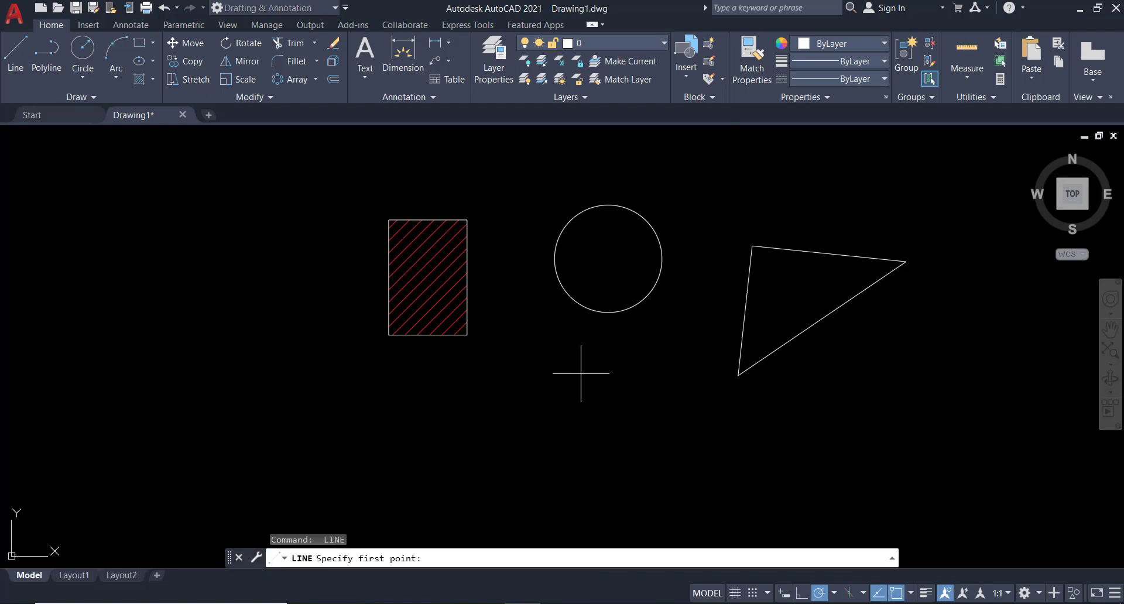
click(573, 374)
click(687, 452)
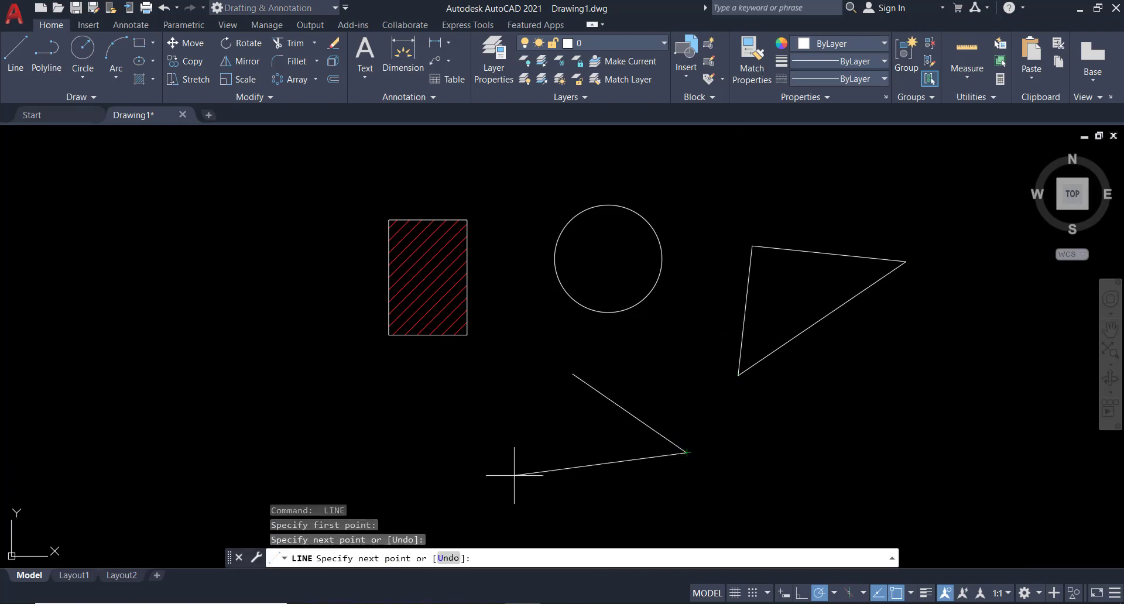
key(Escape)
key(Return)
key(Escape)
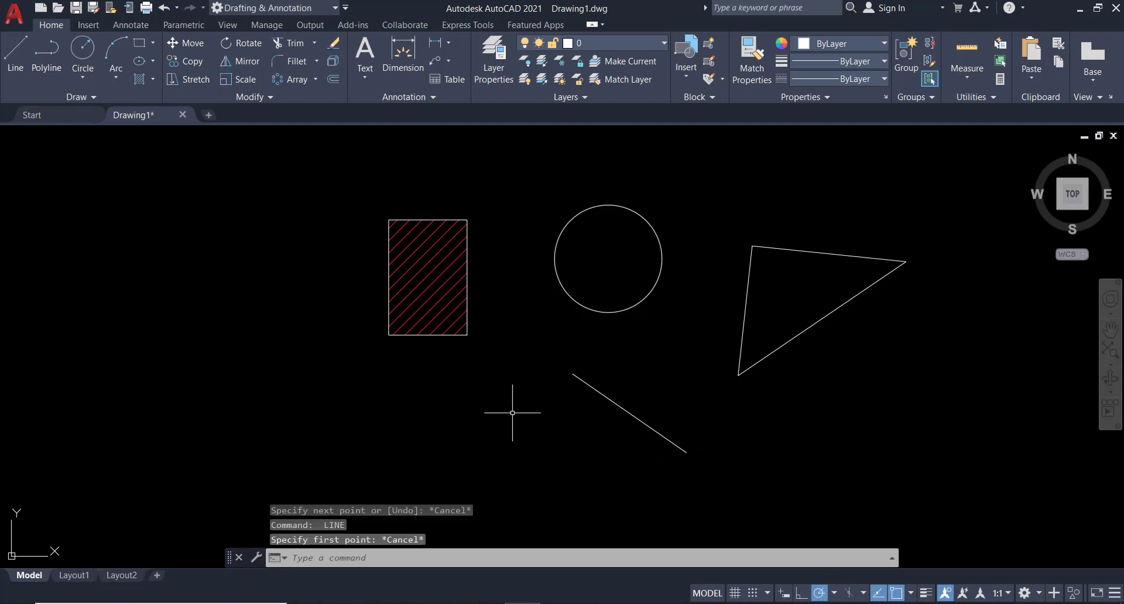
key(ctrl+z)
key(ctrl+z)
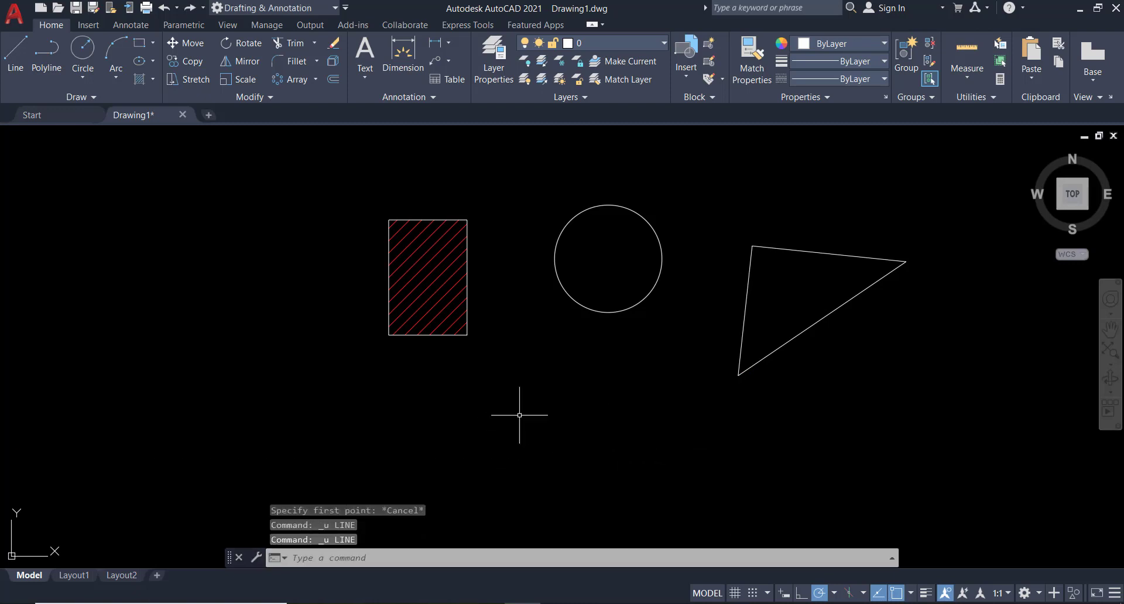
Draw a four-sided line box below the circle, leaving a gap at its top-left corner
text(L)
key(Return)
click(508, 371)
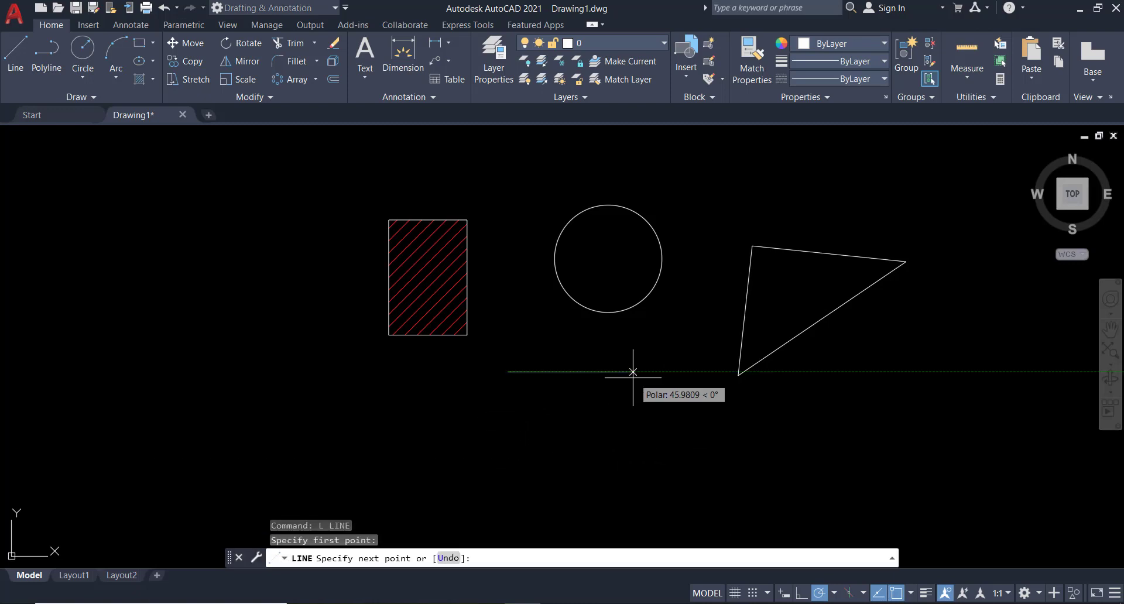
click(633, 372)
click(633, 468)
click(498, 467)
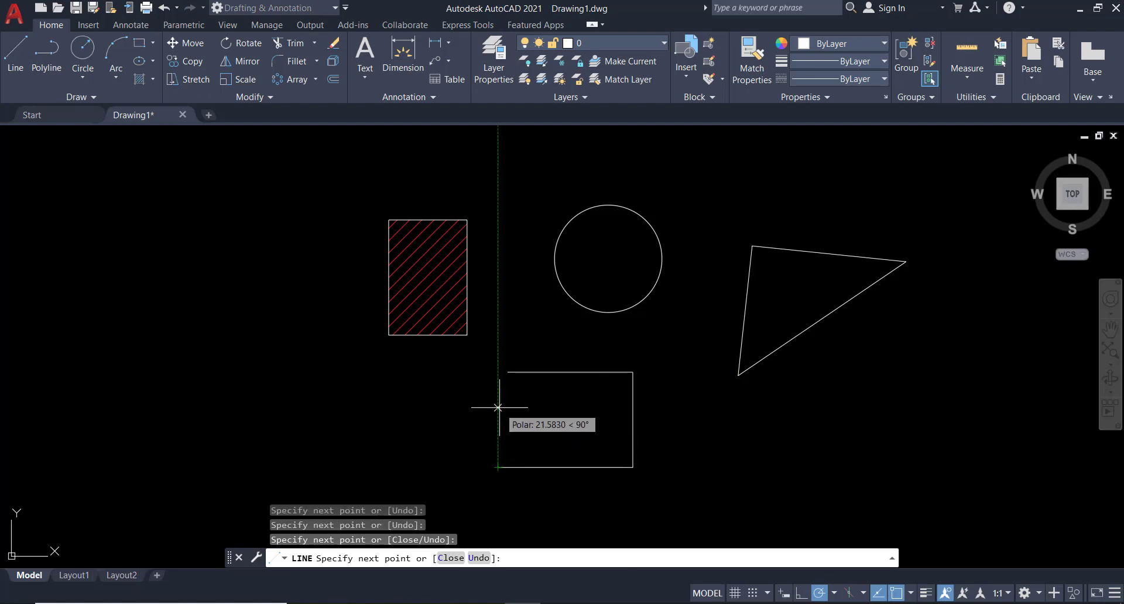
click(497, 387)
key(Escape)
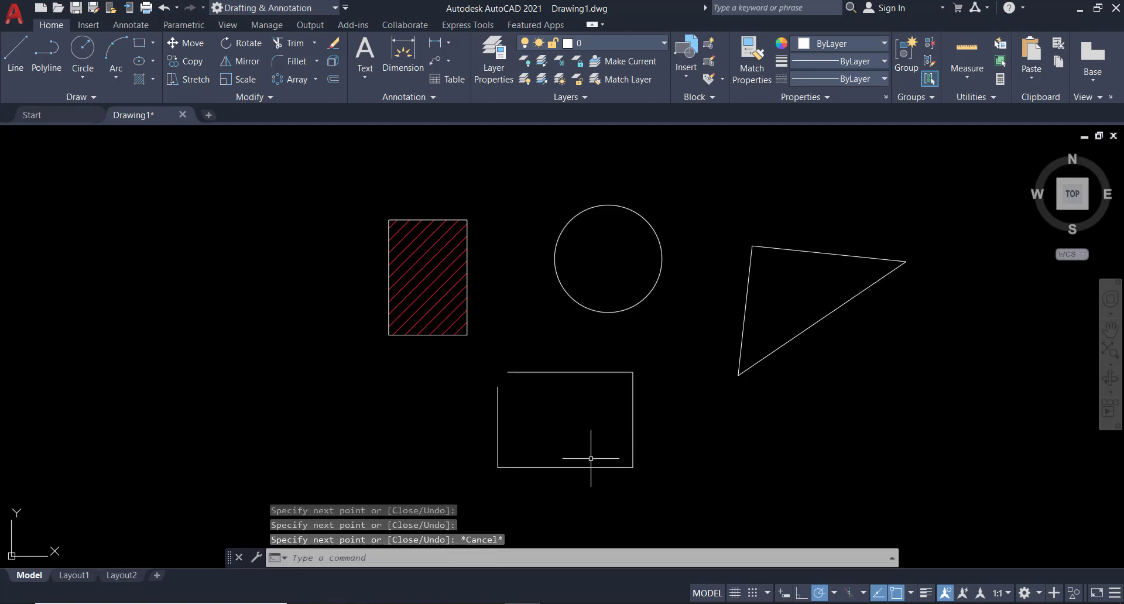
Try hatching the open lower box and dismiss the no-boundary error
click(144, 79)
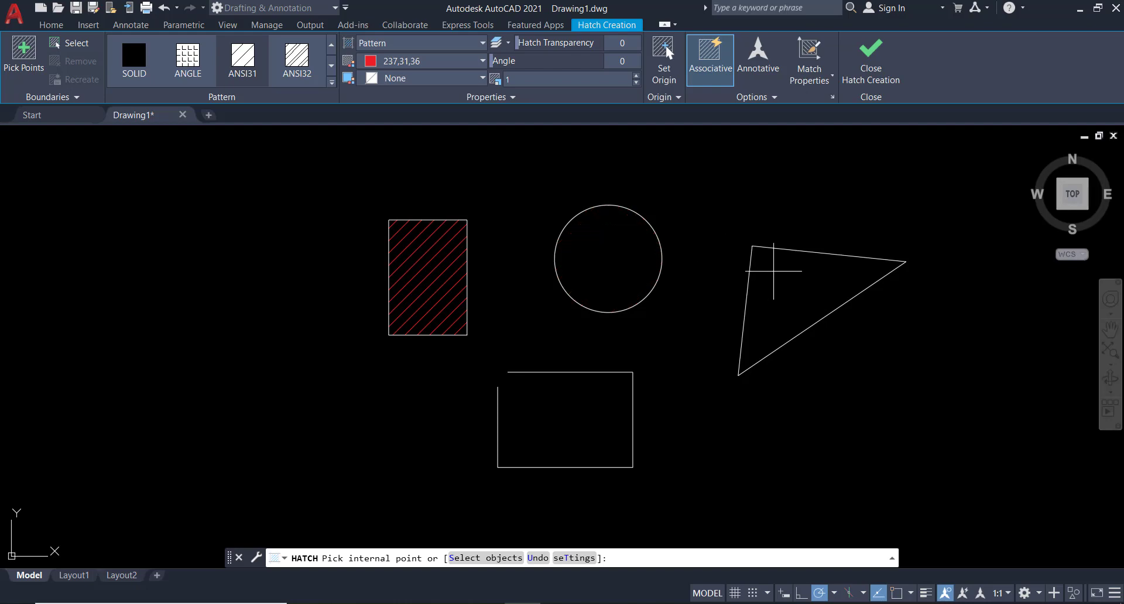
click(580, 409)
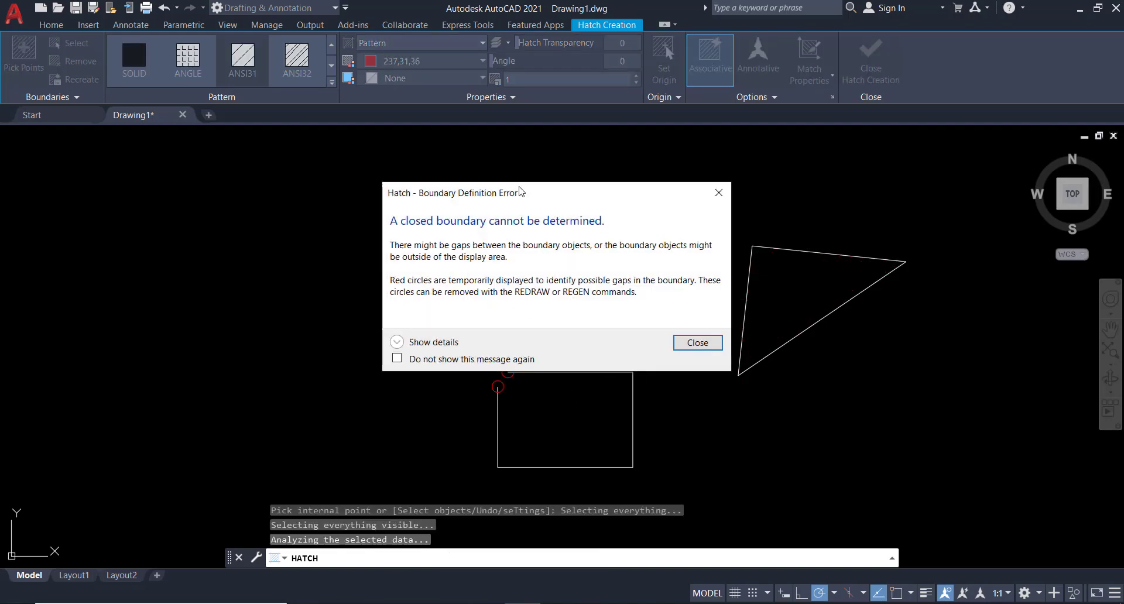
drag(519, 192, 262, 193)
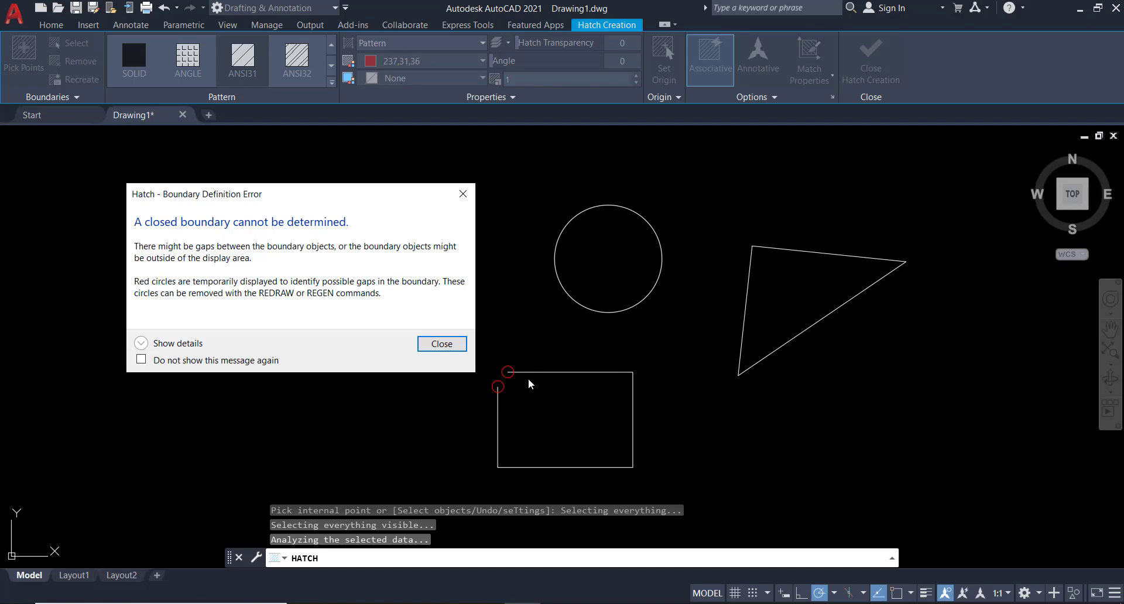
click(458, 344)
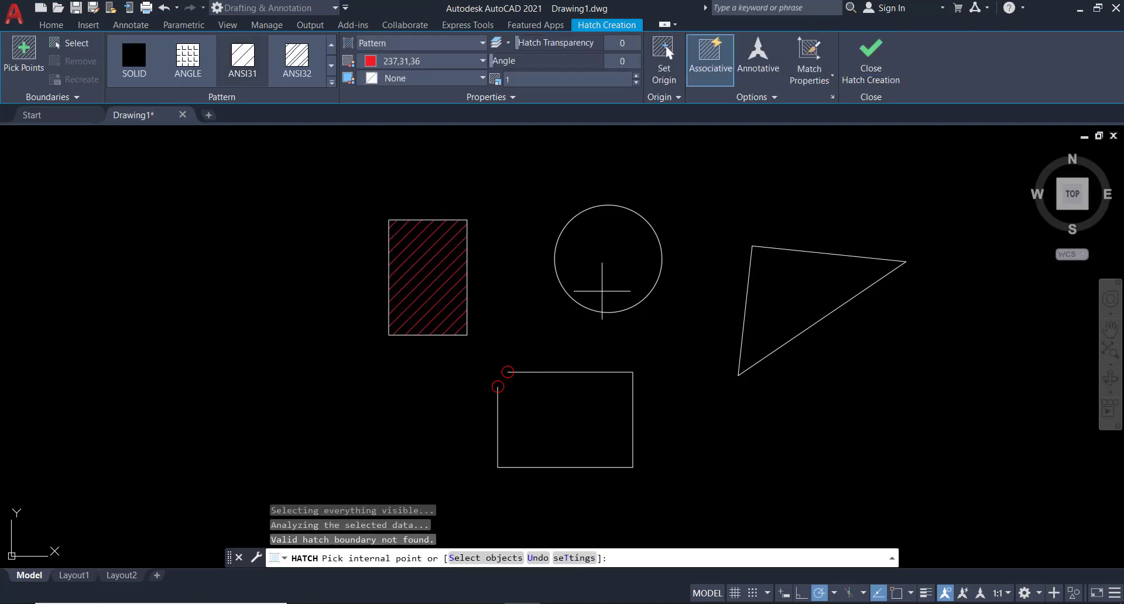
click(811, 270)
Choose ANSI32, set the hatch colour to dark blue 41,49,137, then pick ANSI38
click(321, 80)
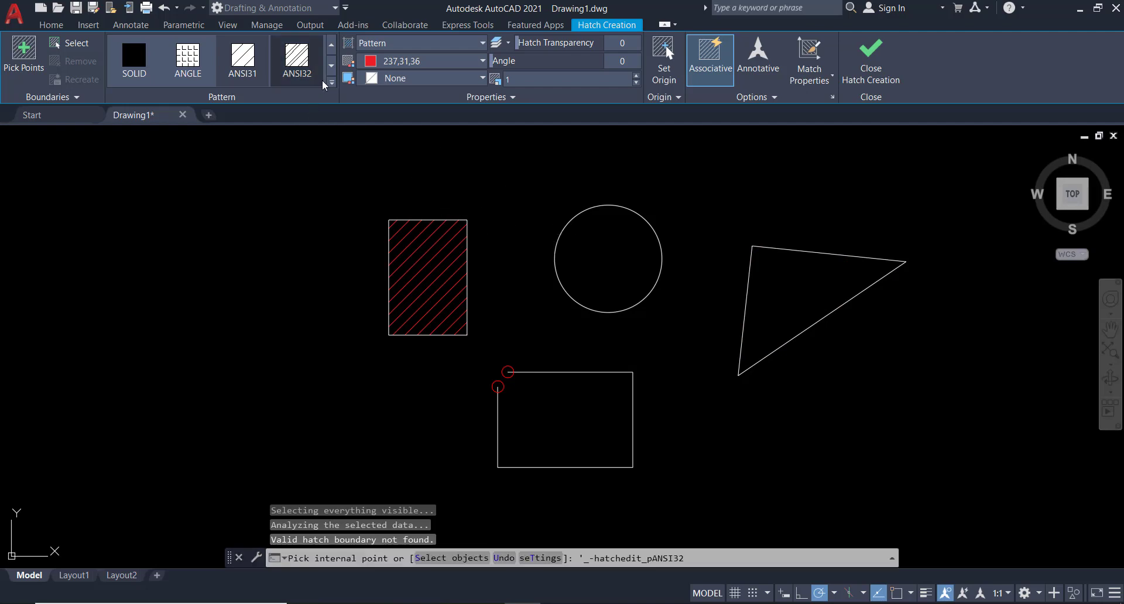
click(409, 60)
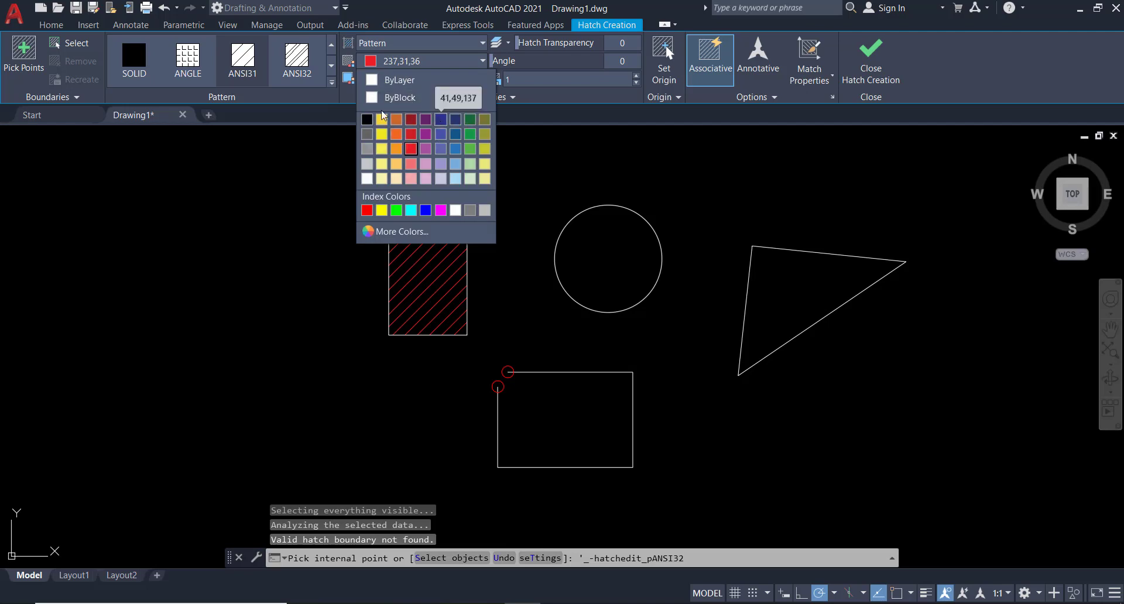
click(440, 120)
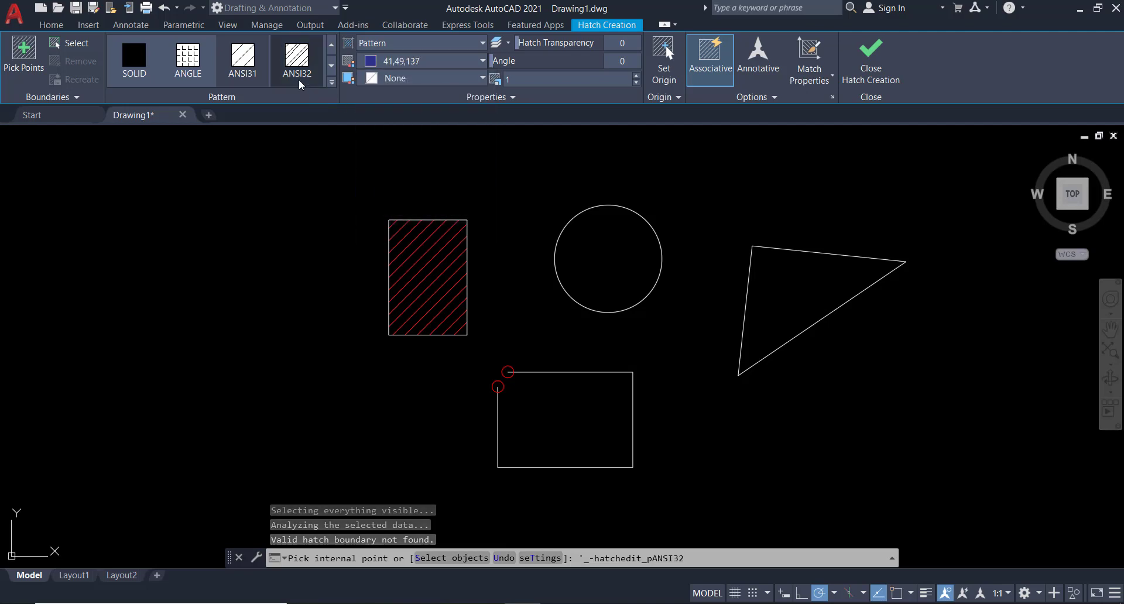
click(330, 83)
click(208, 173)
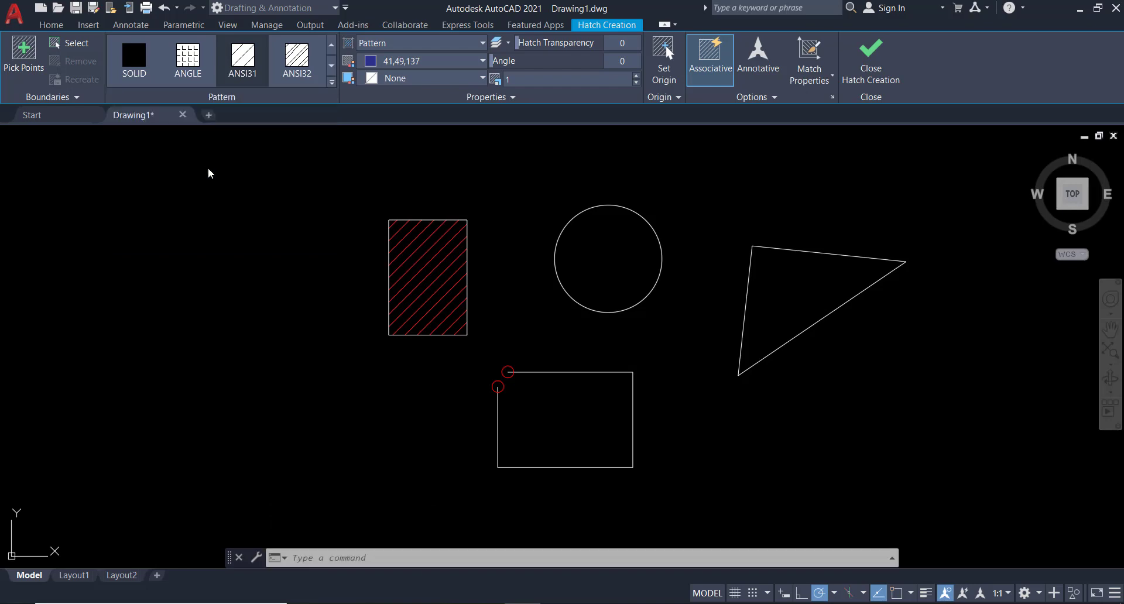
Change the hatch colour to white 255,255,255 and hatch both the circle and triangle
click(460, 59)
click(369, 179)
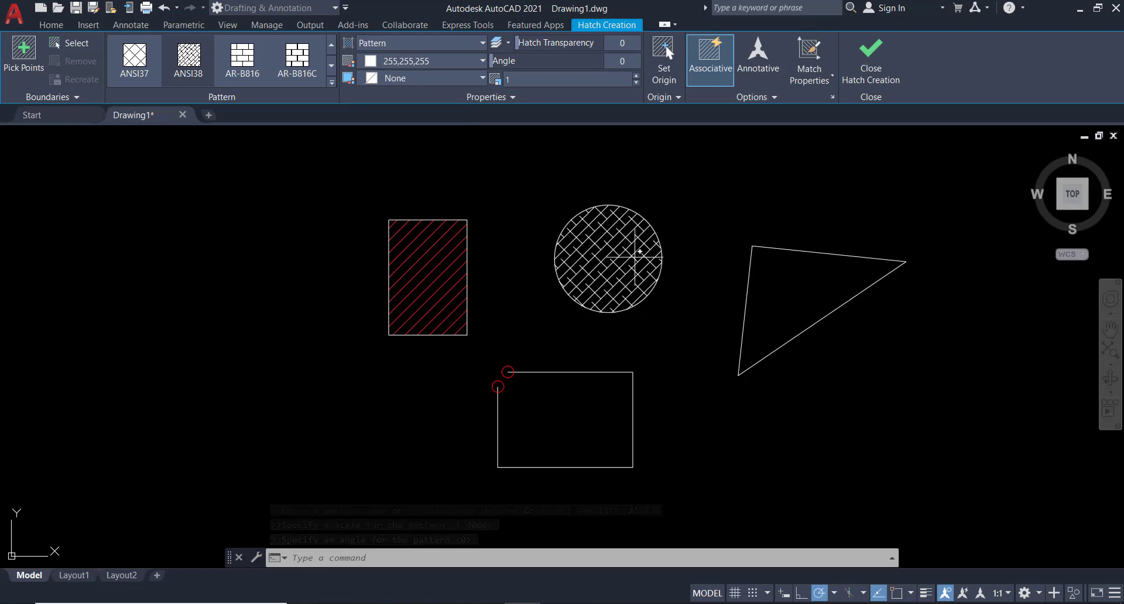
click(634, 256)
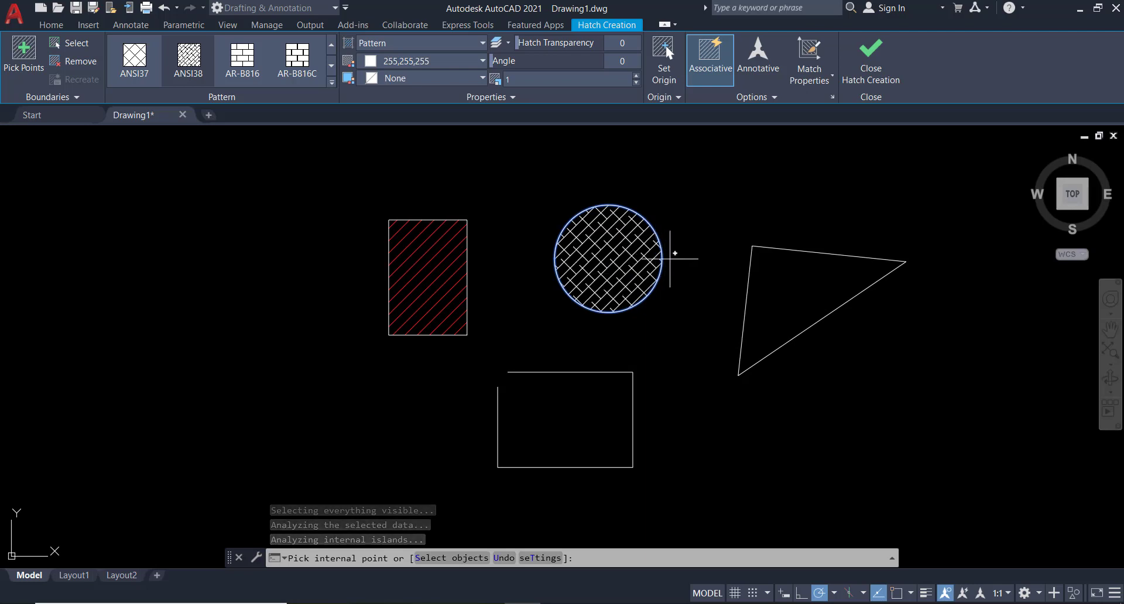
click(798, 286)
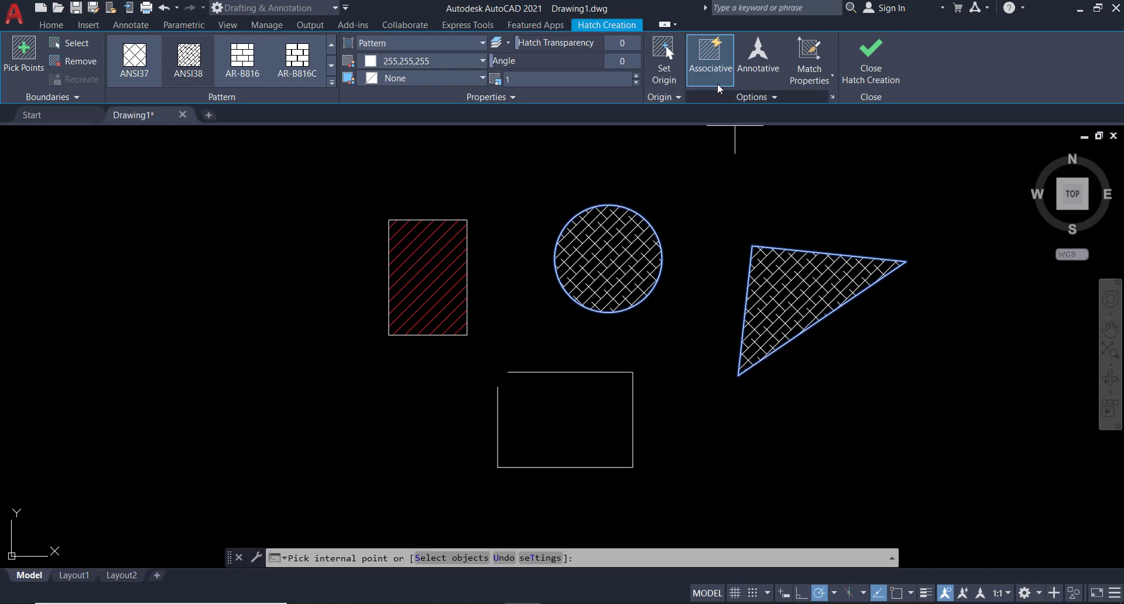
key(Return)
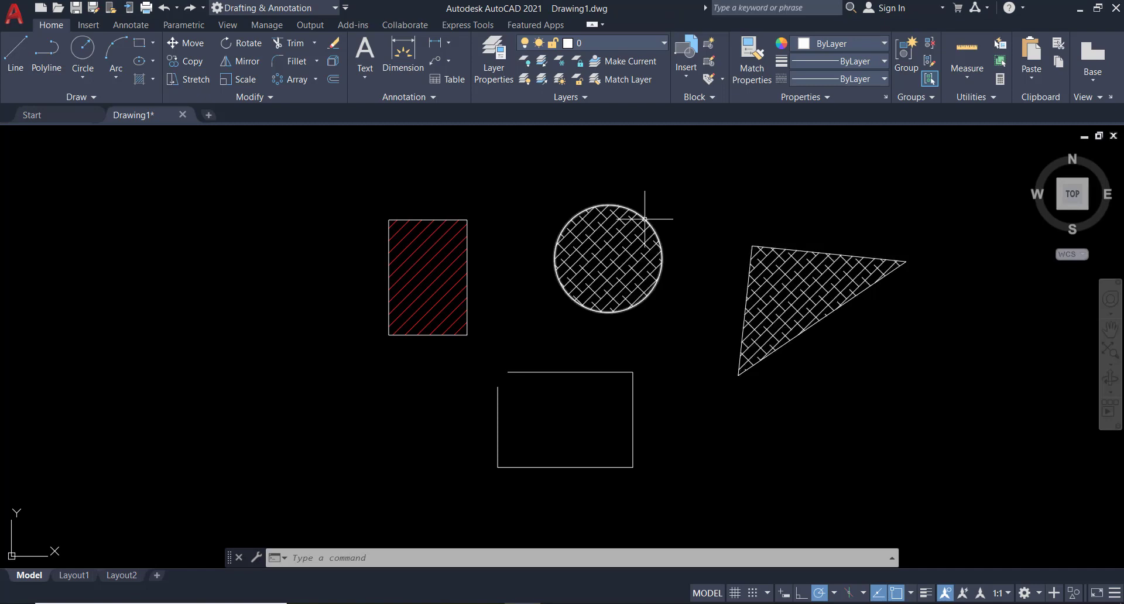
Enlarge the hatched circle by dragging its top quadrant grip upward twice
click(644, 219)
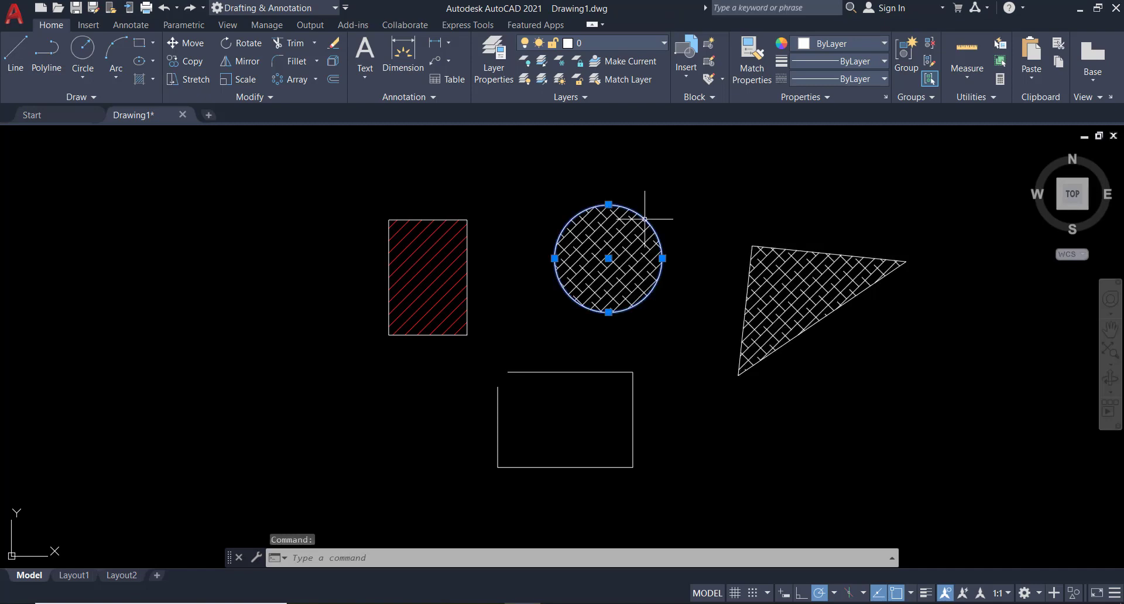
click(609, 204)
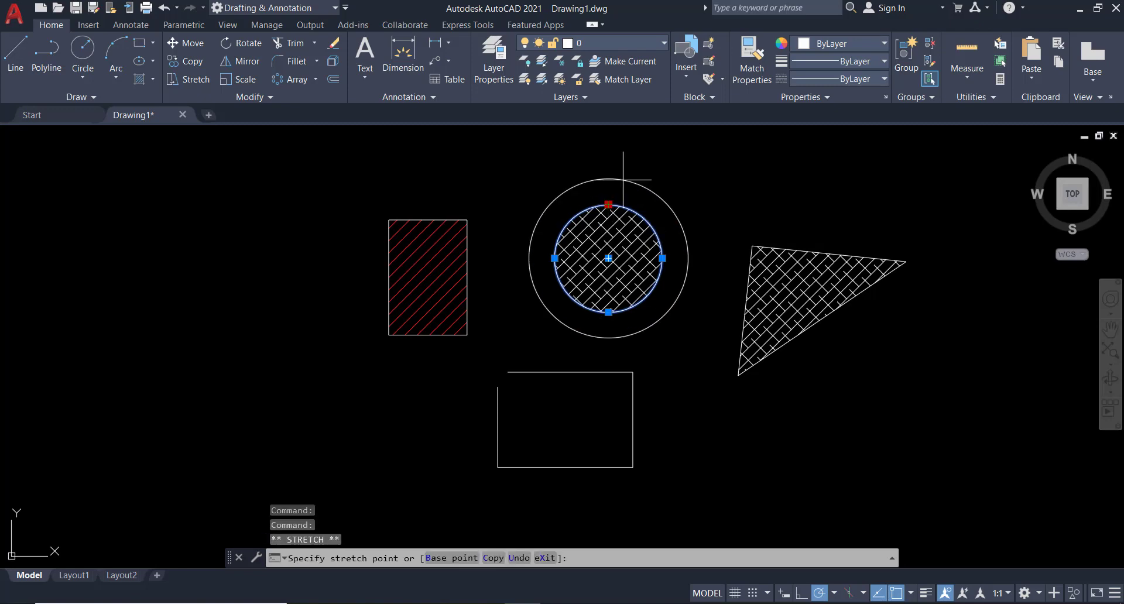
click(608, 179)
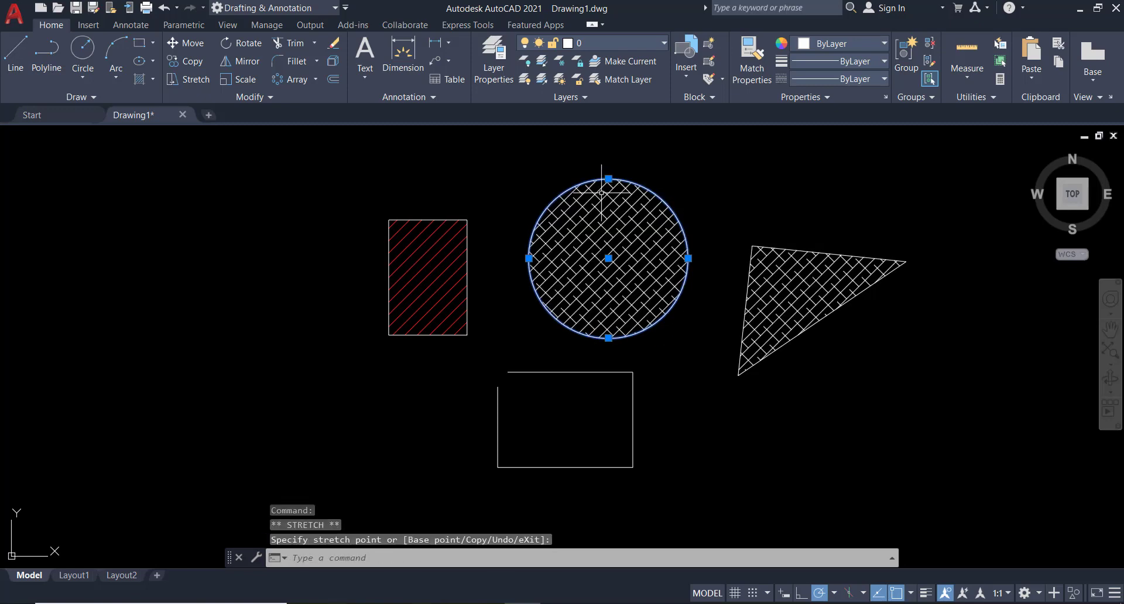
click(608, 179)
click(609, 163)
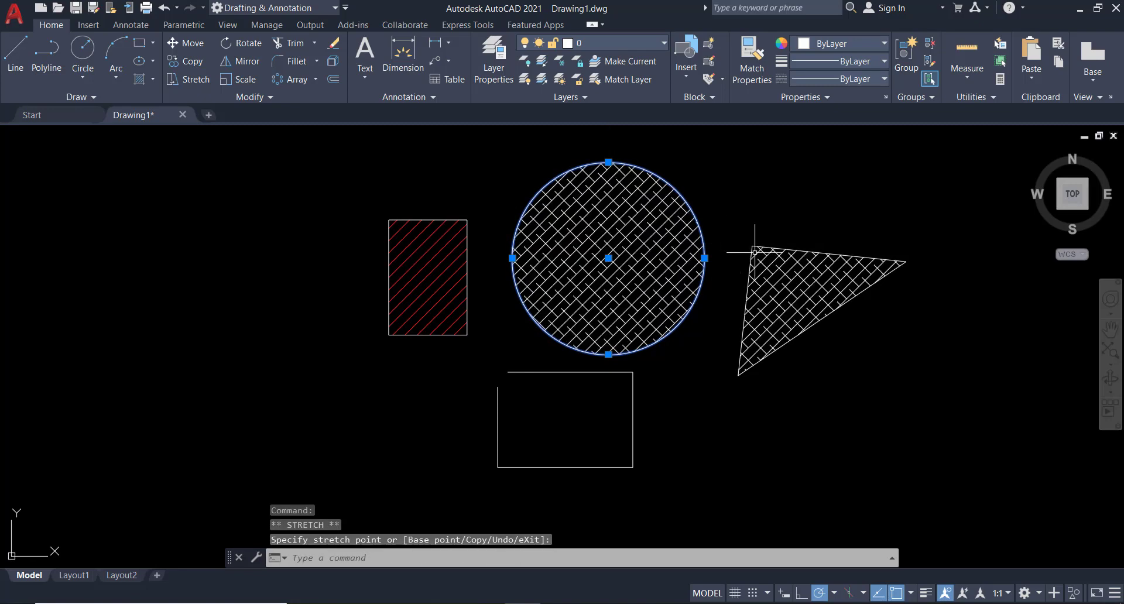
Raise the triangle's top edge and reconnect its left edge to the raised corner
click(843, 256)
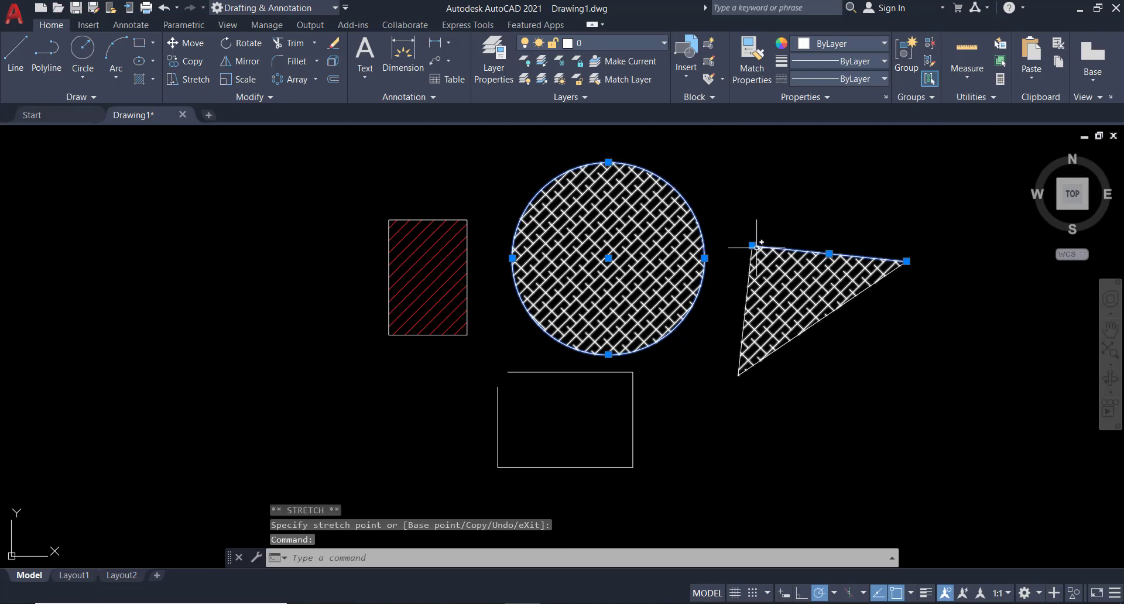
mouse_move(753, 245)
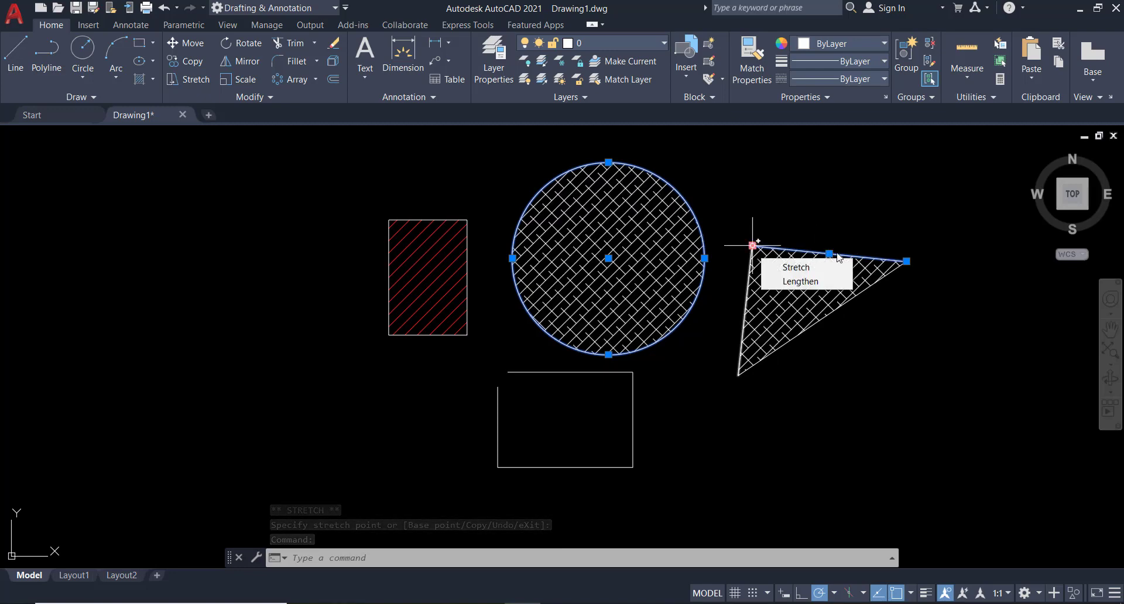
click(829, 254)
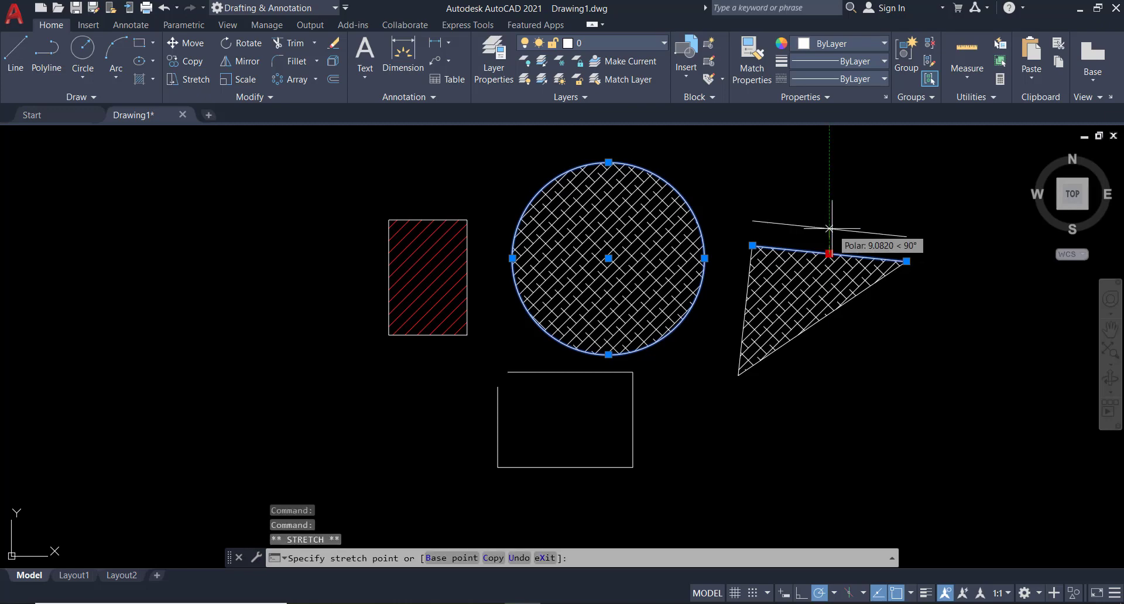
click(829, 228)
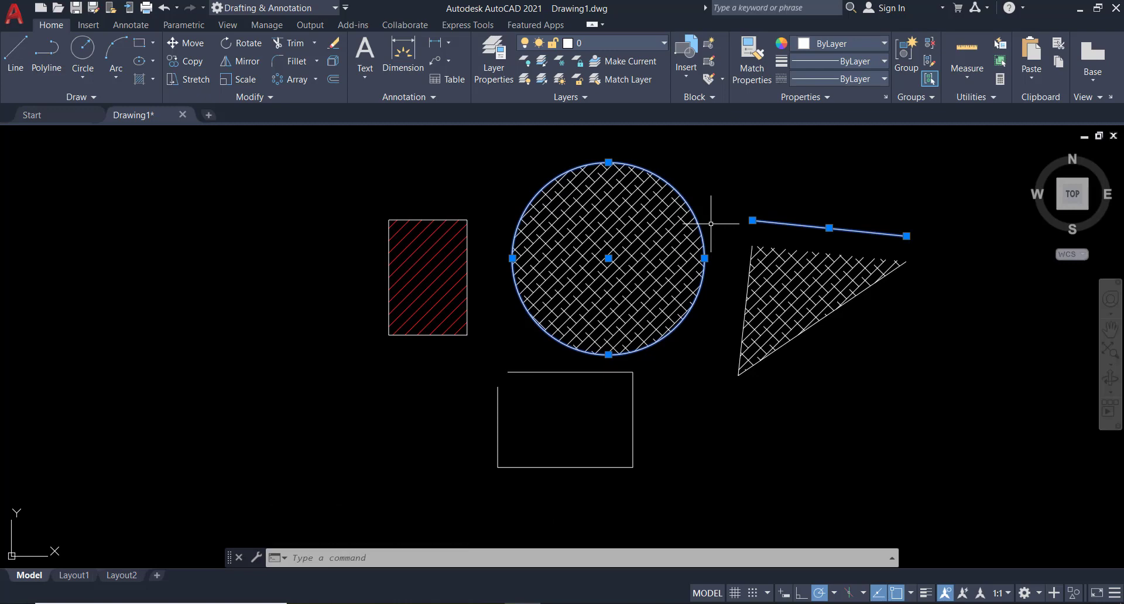
click(752, 246)
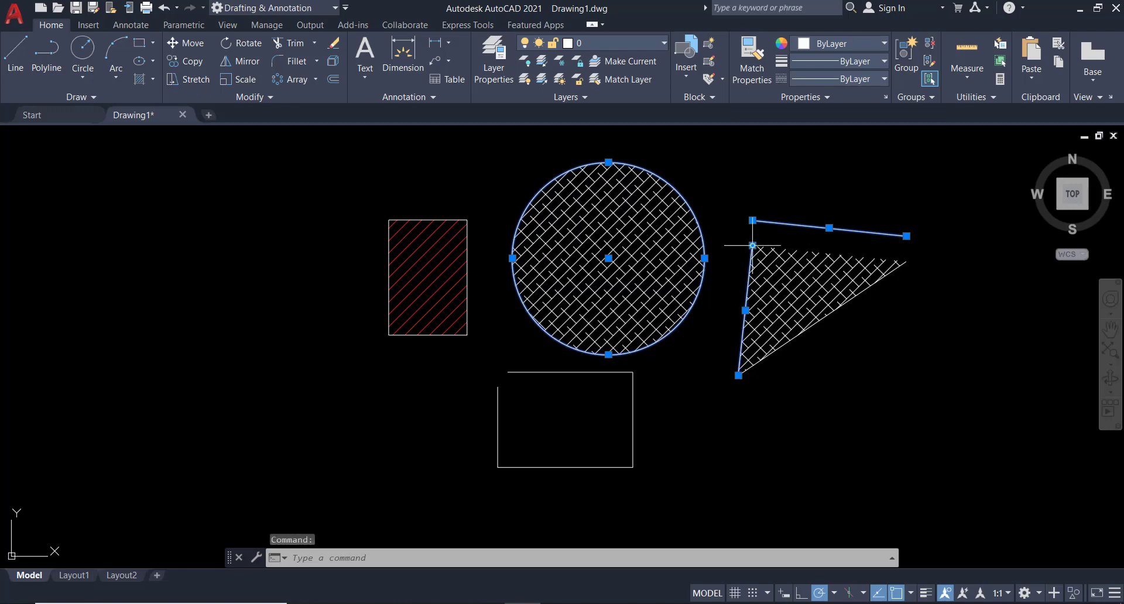
click(752, 246)
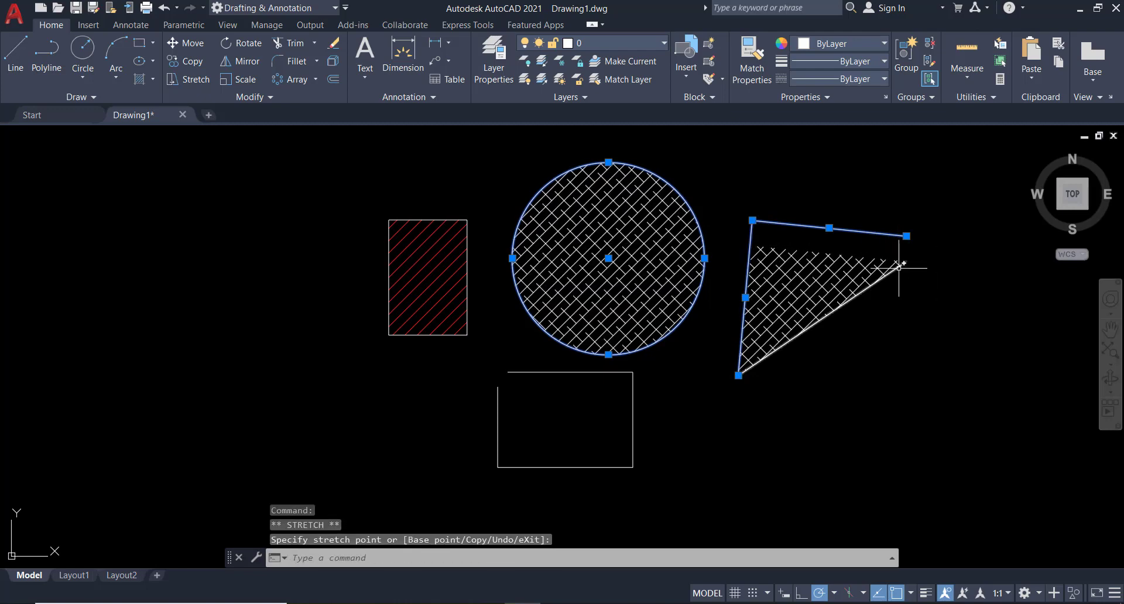
click(907, 236)
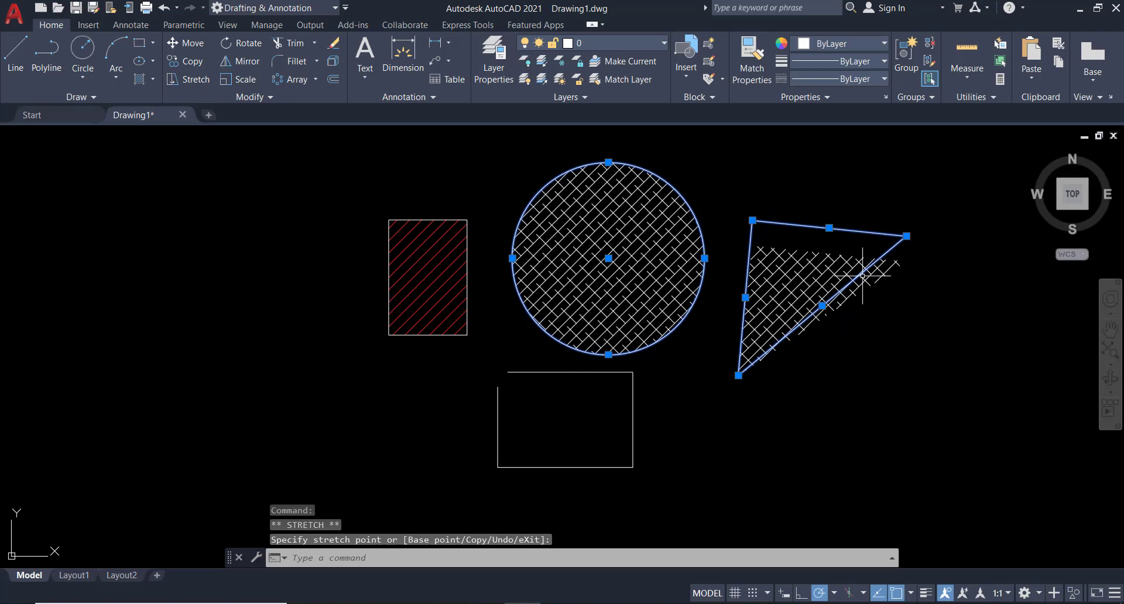
scroll(863, 275, up, 1)
scroll(856, 408, up, 1)
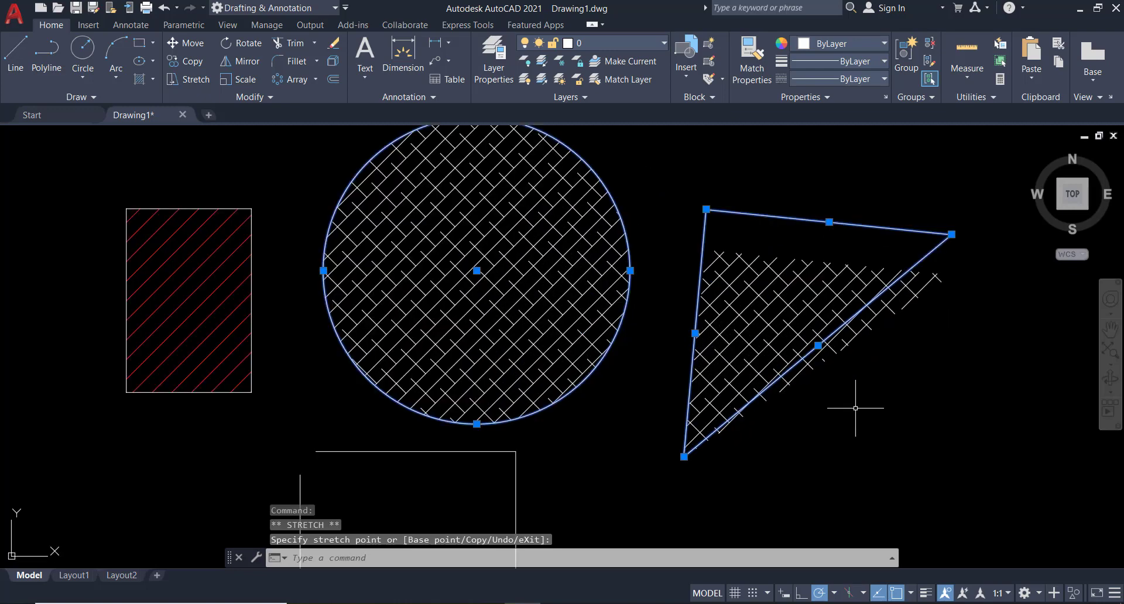
Stretch the triangle hatch's right corner up to fill the reshaped triangle
click(810, 247)
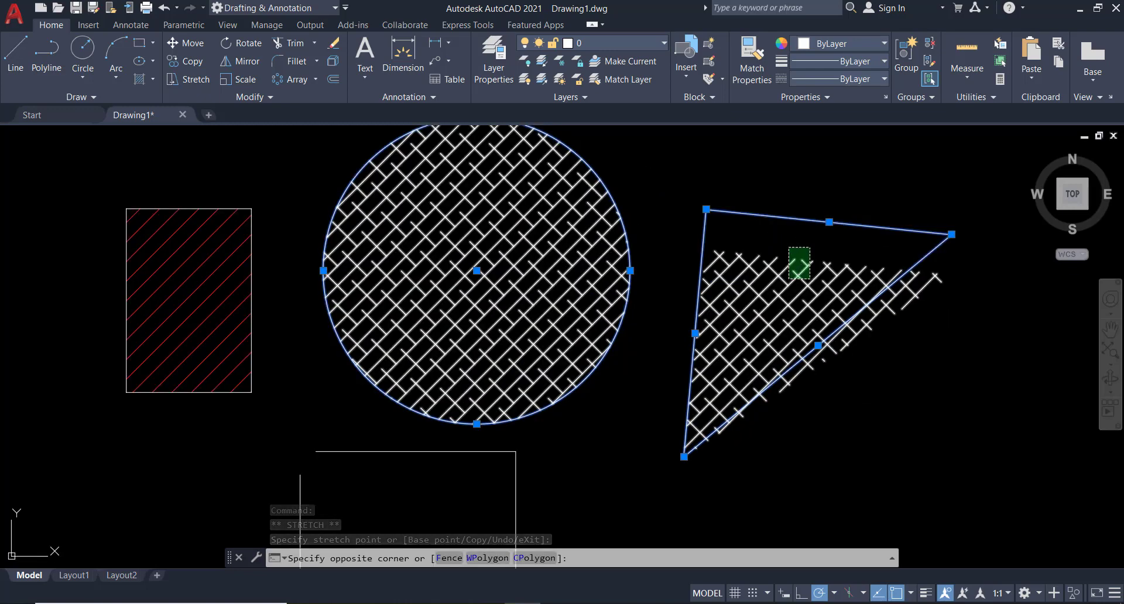
click(790, 279)
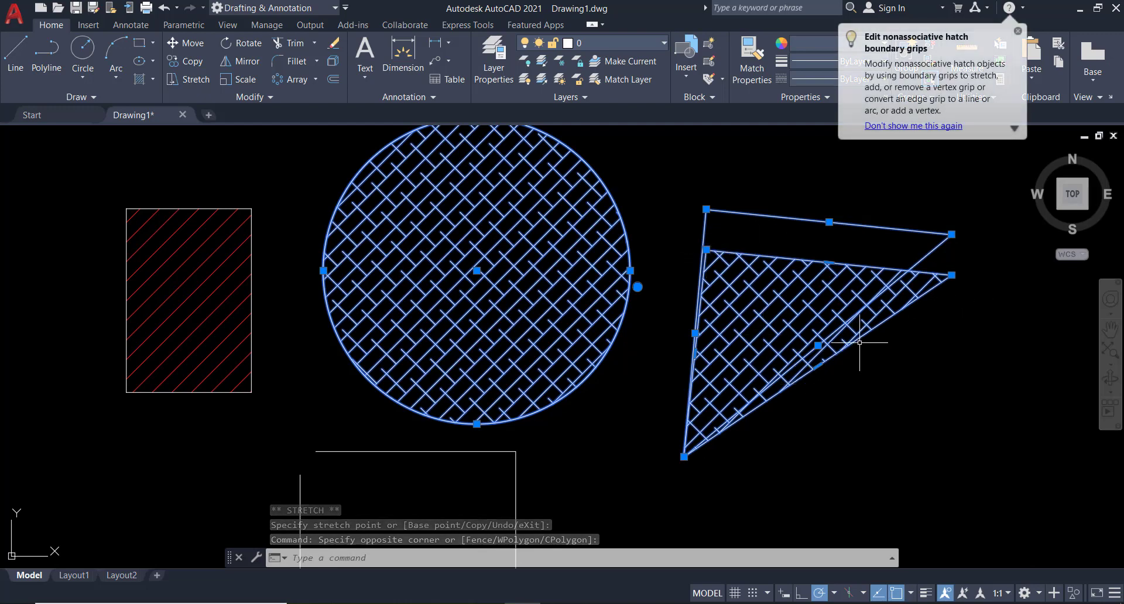
click(952, 275)
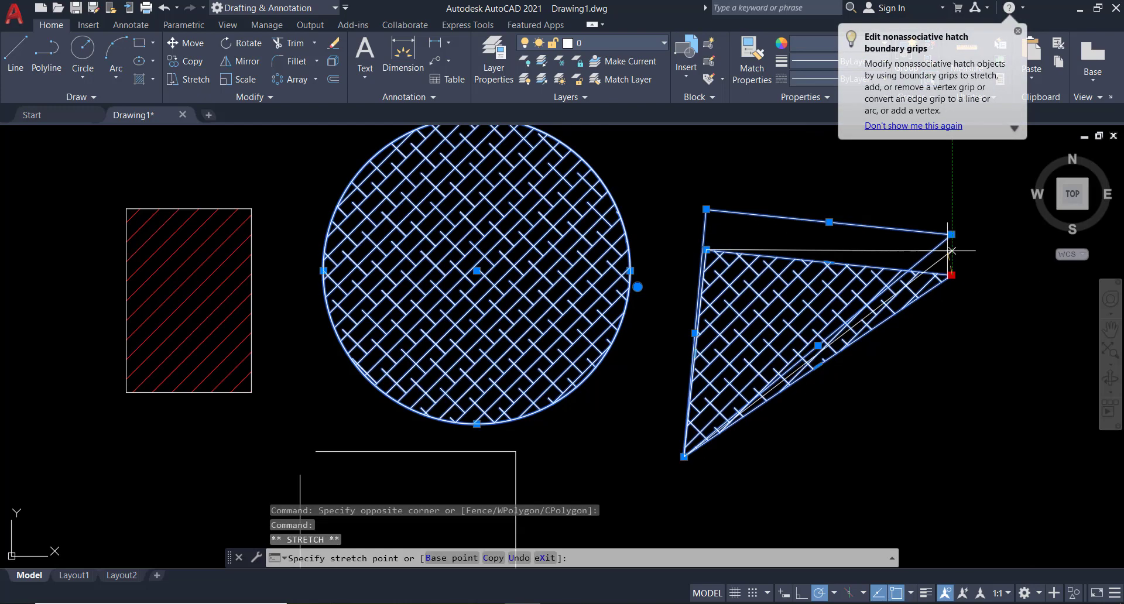
click(951, 235)
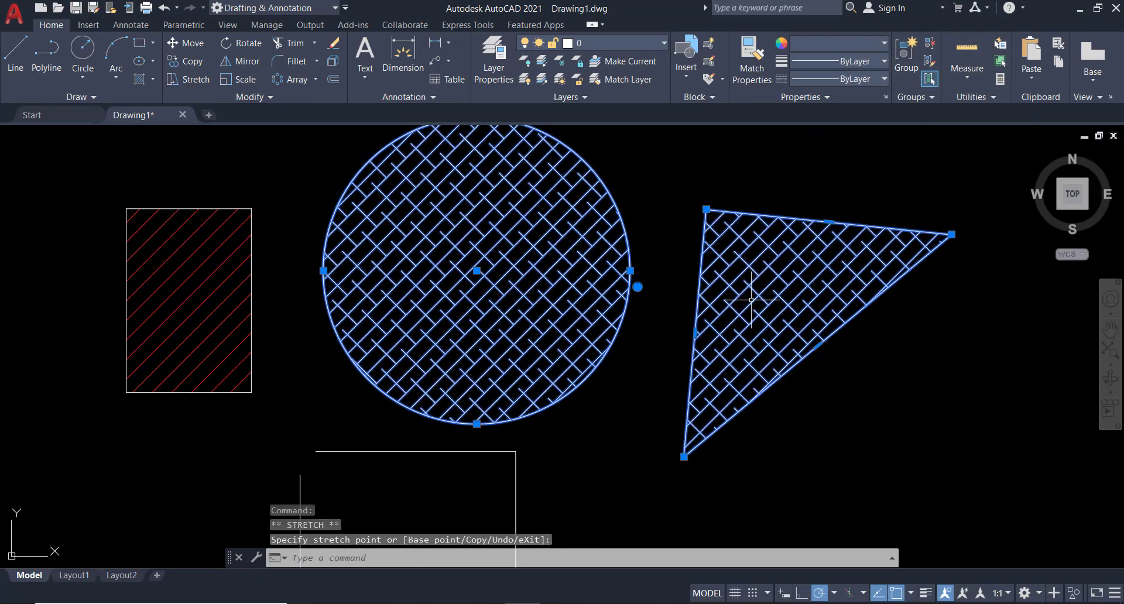
scroll(825, 351, up, 2)
scroll(827, 346, down, 4)
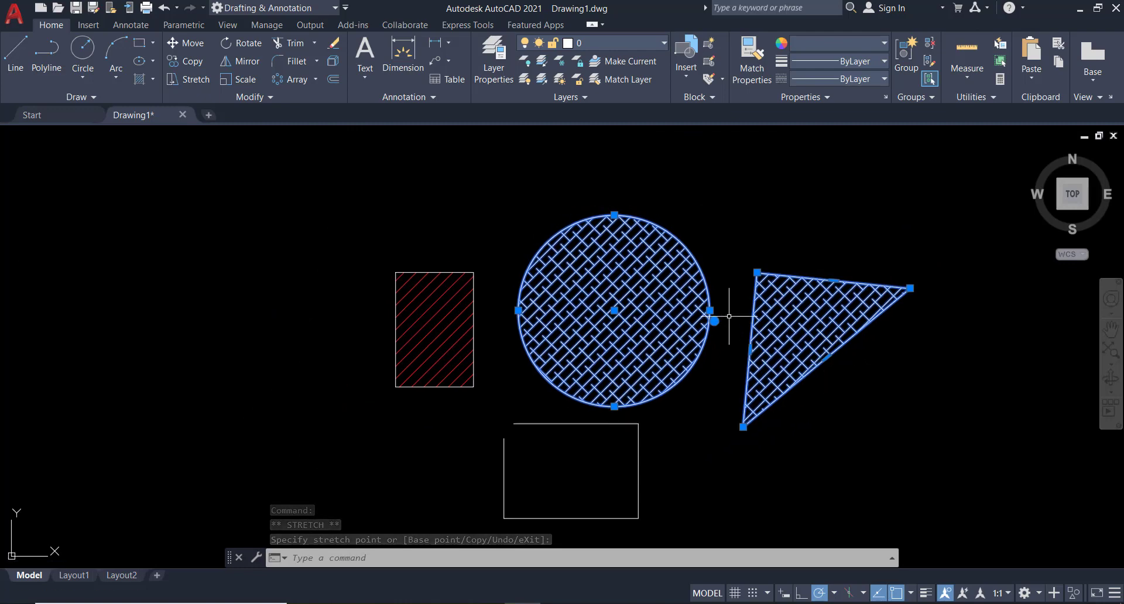
key(Escape)
Explode one of the white hatches into separate line segments with X
click(637, 309)
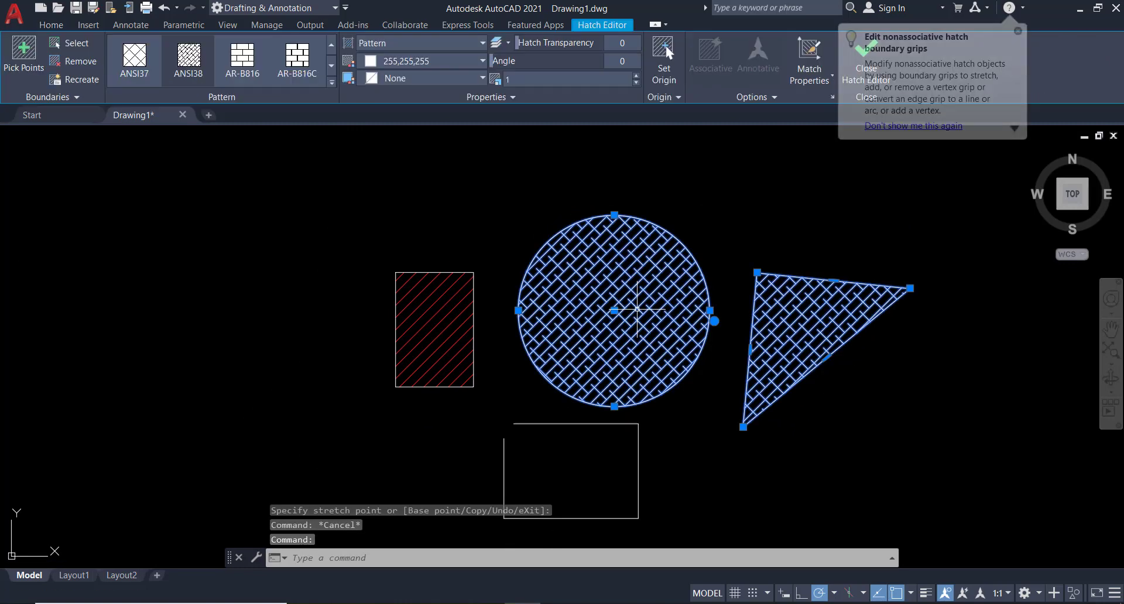
click(680, 310)
click(797, 388)
text(x)
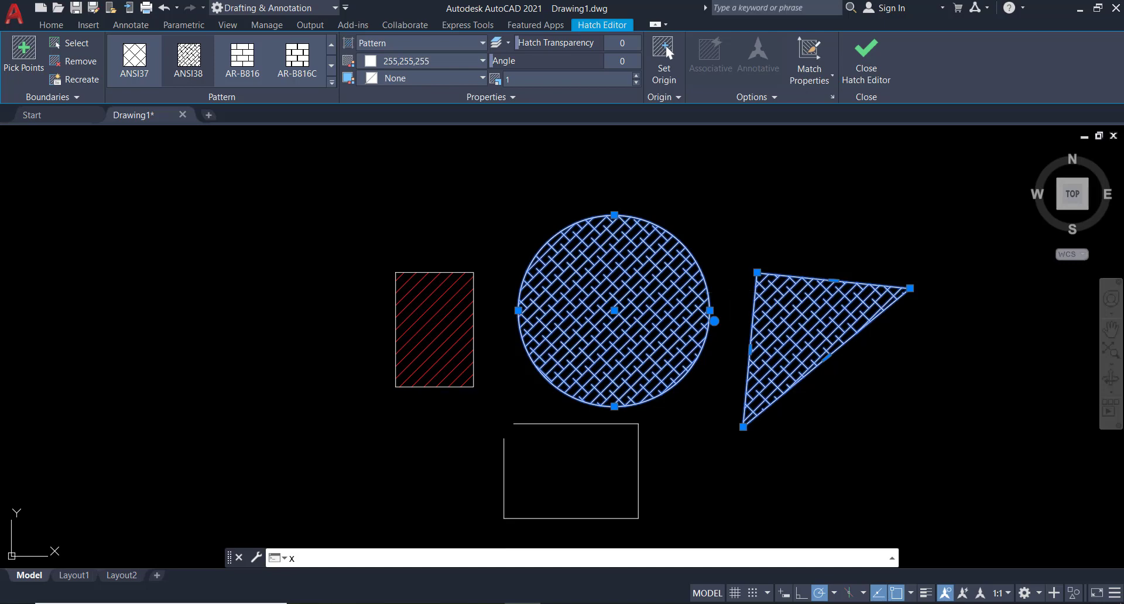
key(Return)
click(654, 313)
click(618, 301)
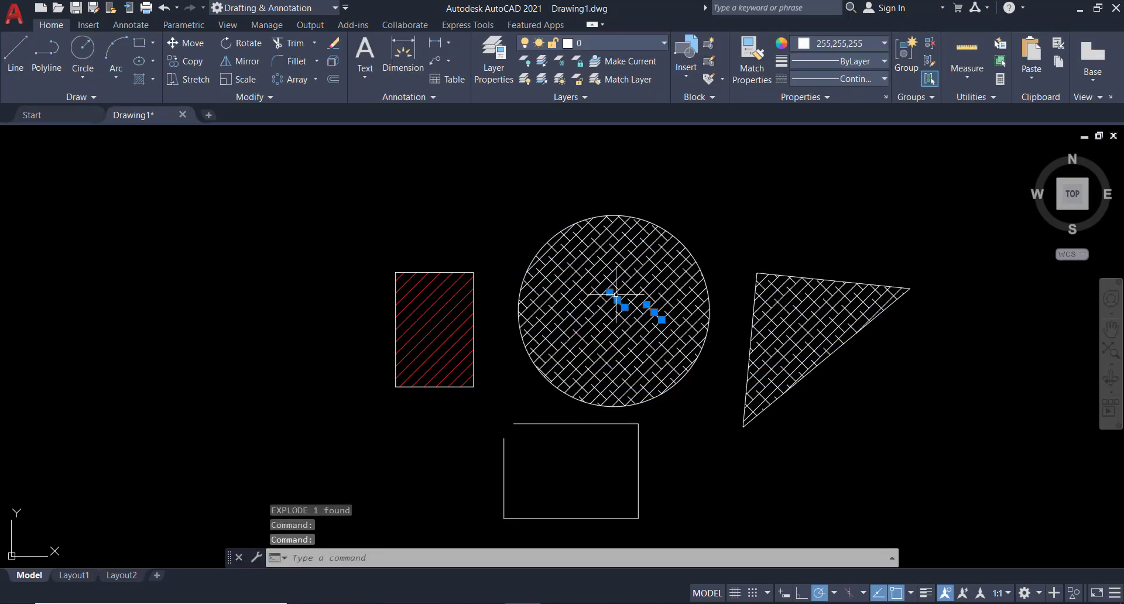
click(782, 316)
click(772, 328)
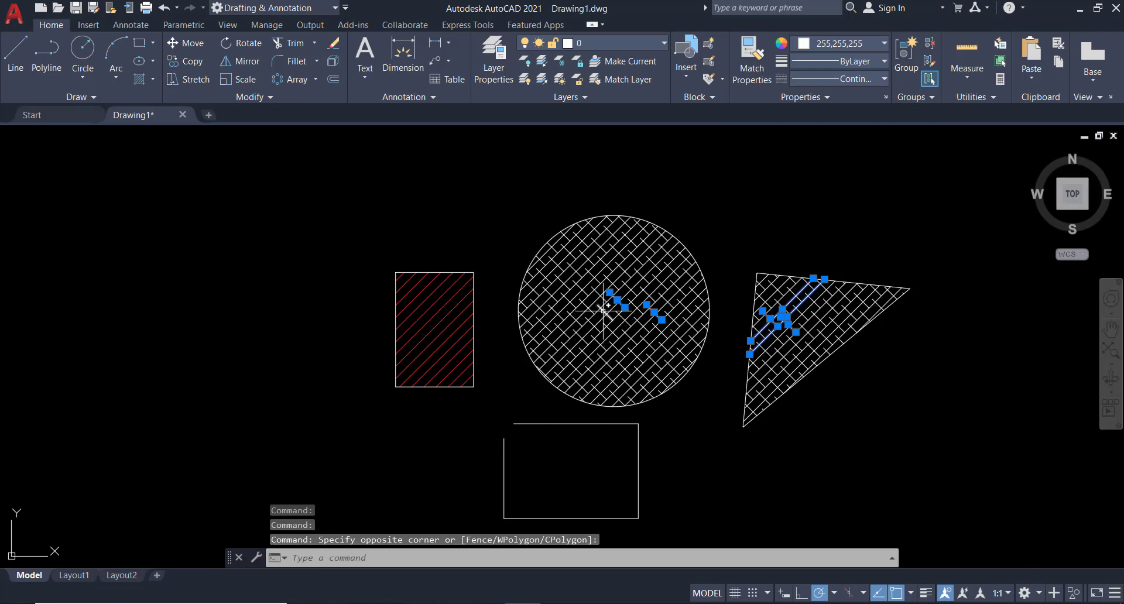
key(Escape)
scroll(603, 313, up, 4)
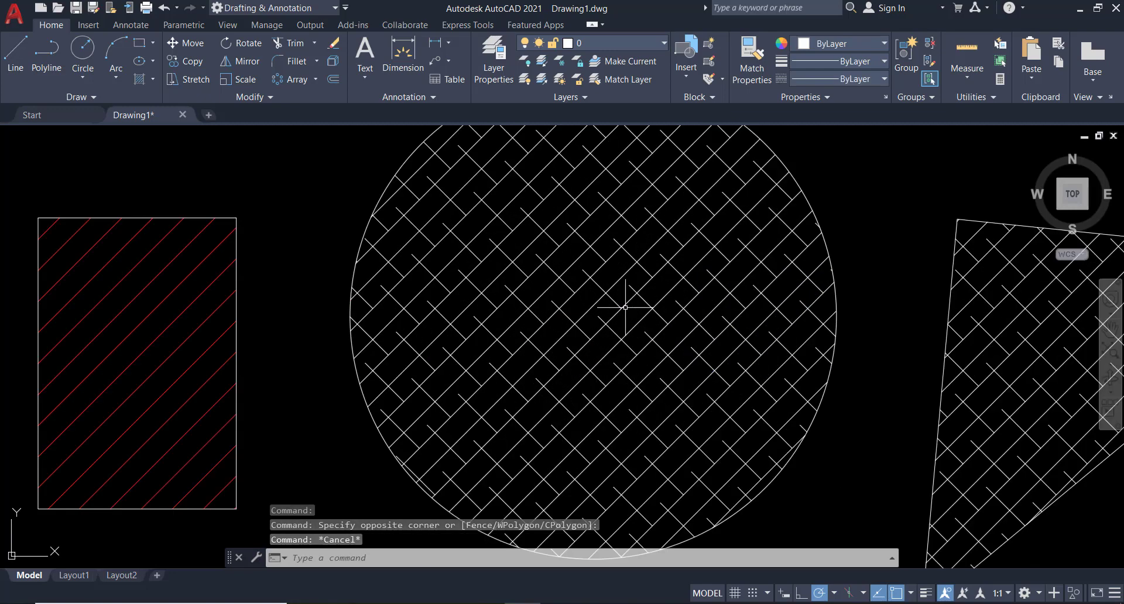
click(558, 310)
click(614, 300)
click(562, 331)
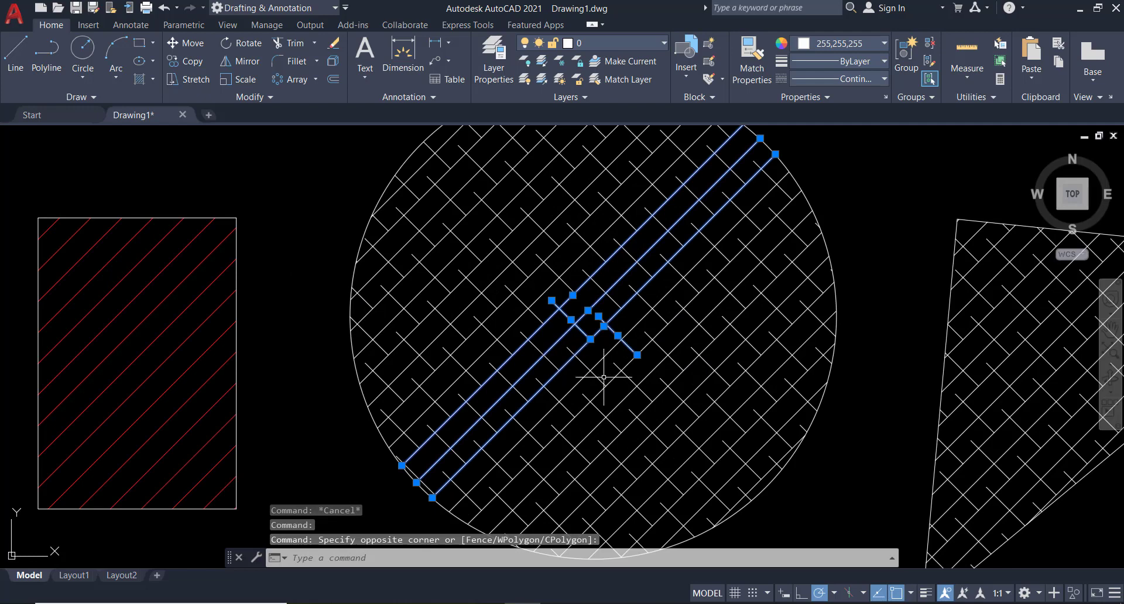
scroll(609, 351, down, 3)
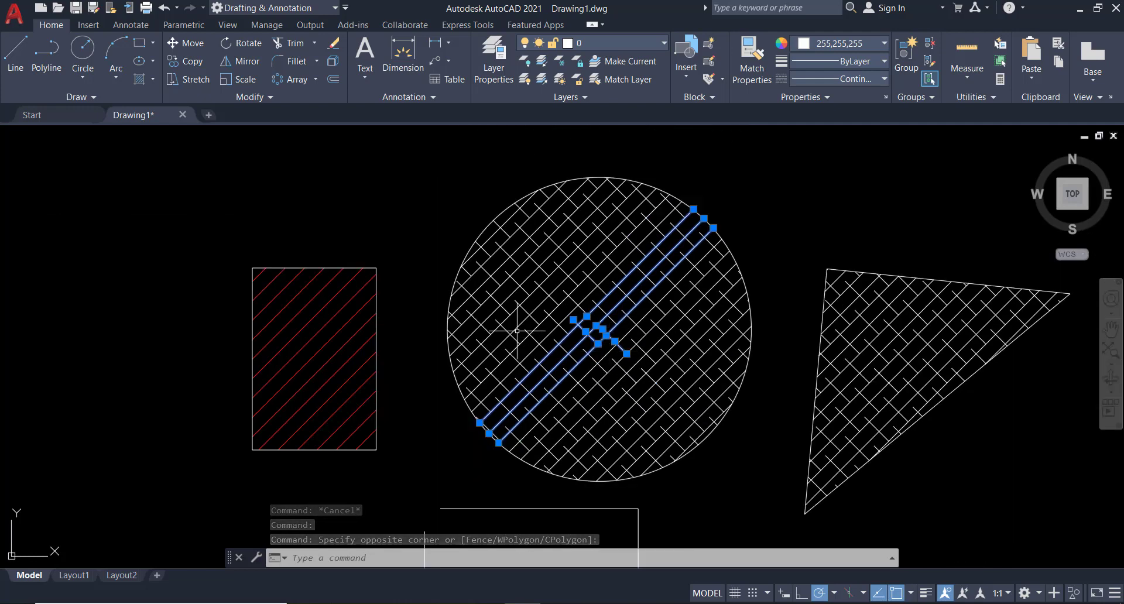
key(Escape)
click(444, 181)
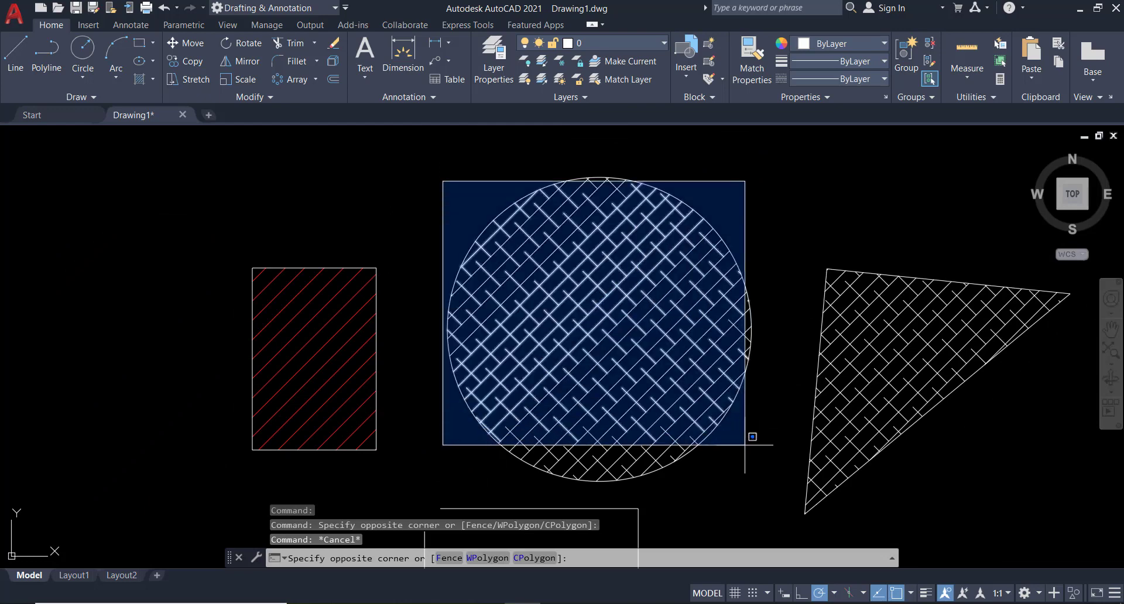
click(745, 445)
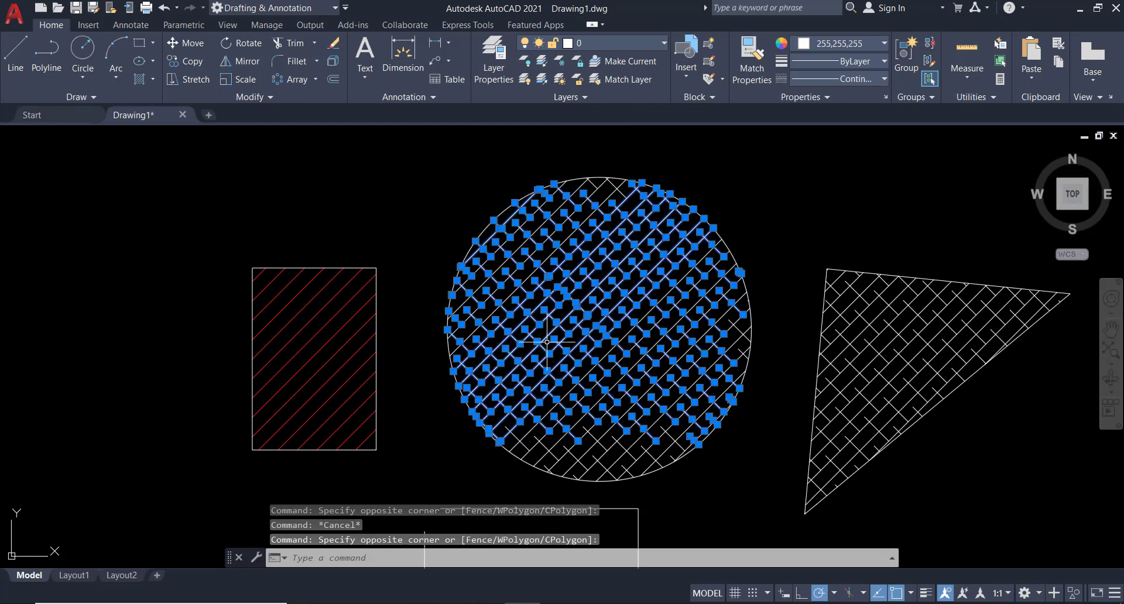
key(Escape)
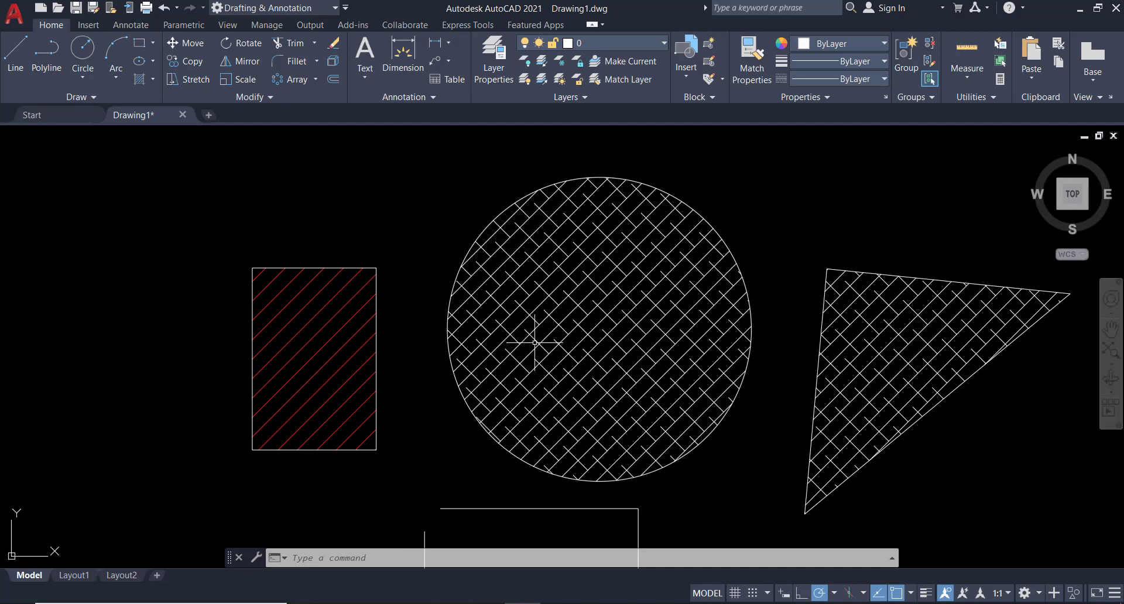
scroll(535, 343, down, 4)
middle_drag(381, 311, 552, 311)
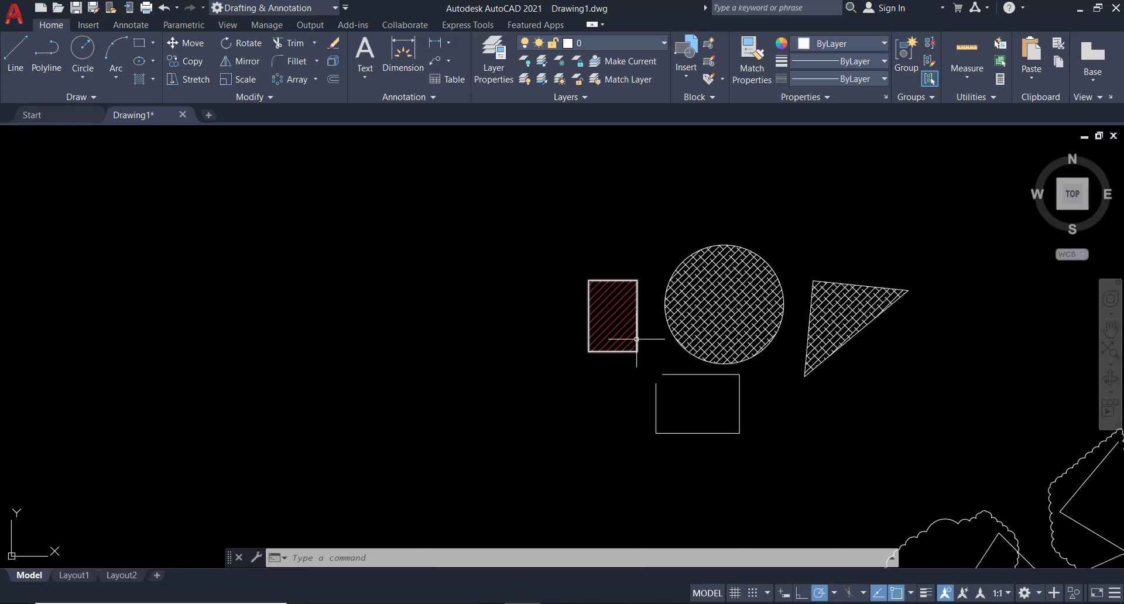
Undo the explode and delete the circle and triangle hatches
middle_drag(636, 339, 516, 346)
key(ctrl+z)
key(ctrl+z)
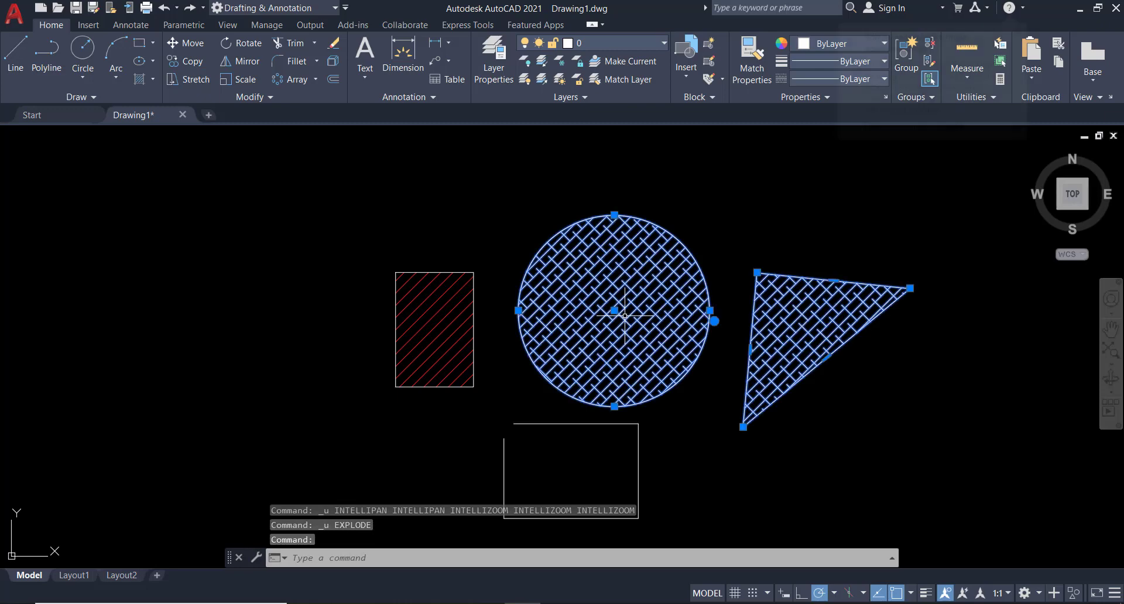
key(Delete)
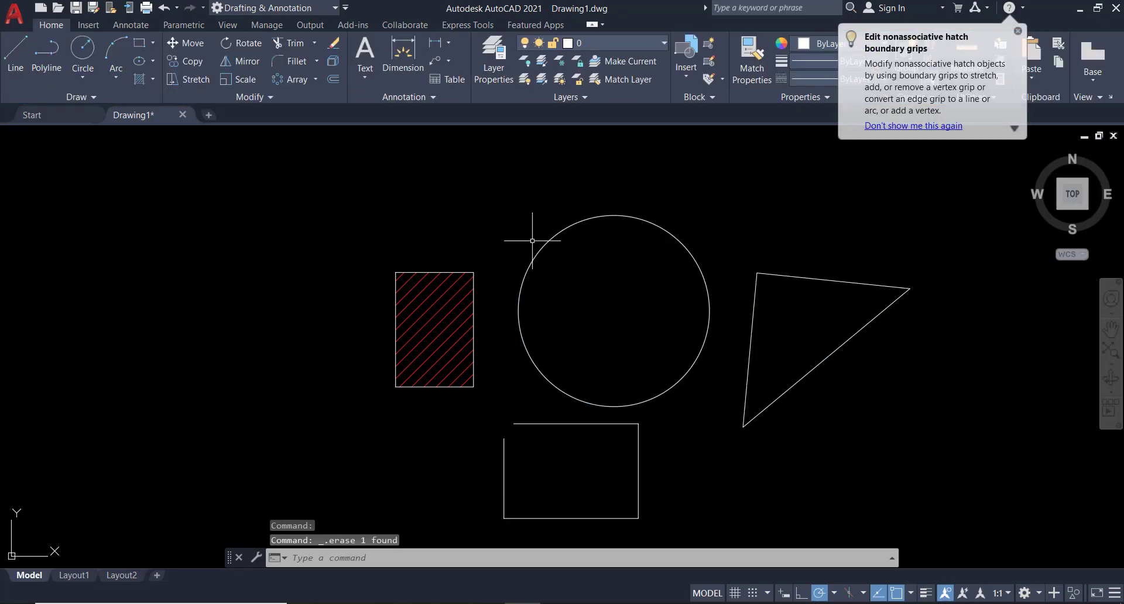
middle_drag(533, 241, 470, 264)
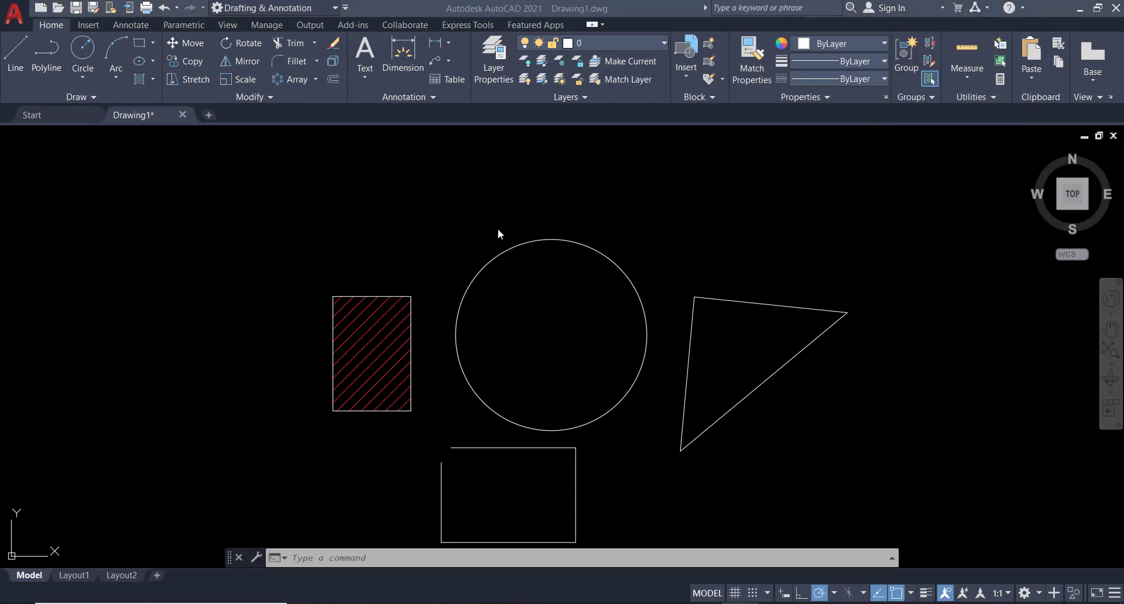
Start a new hatch with H and choose the AR-PARQ1 parquet pattern
key(Escape)
key(Escape)
text(h)
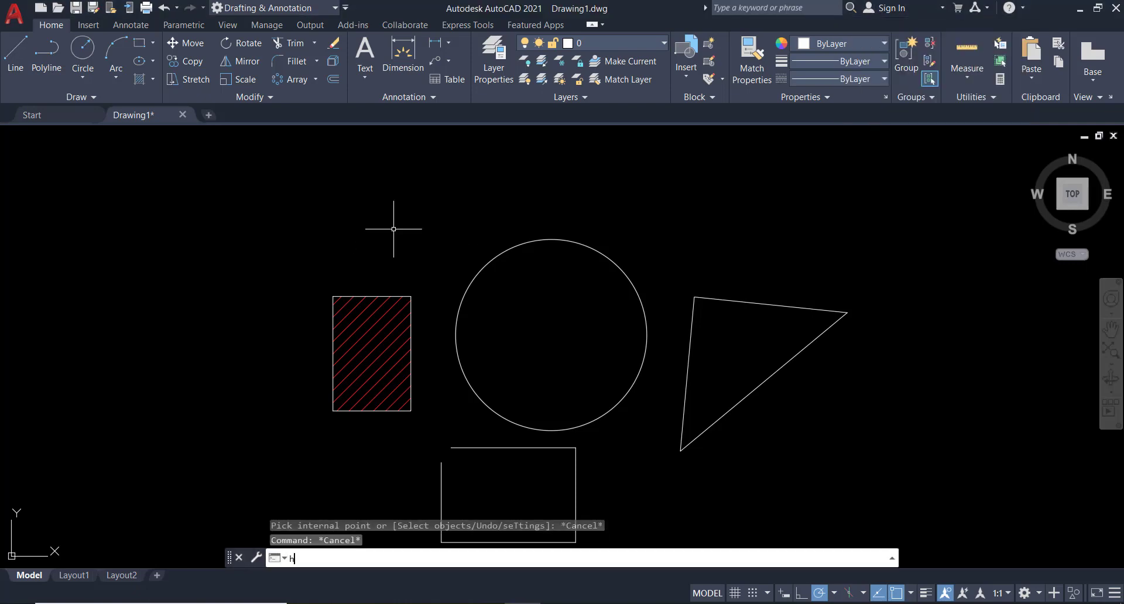
key(Return)
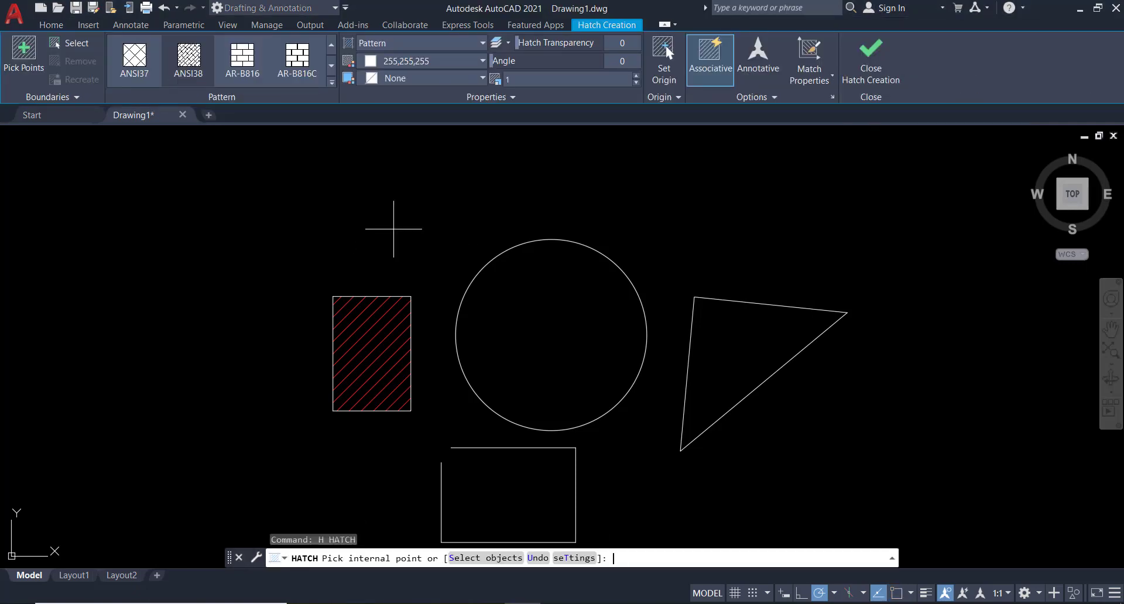
middle_drag(466, 287, 467, 225)
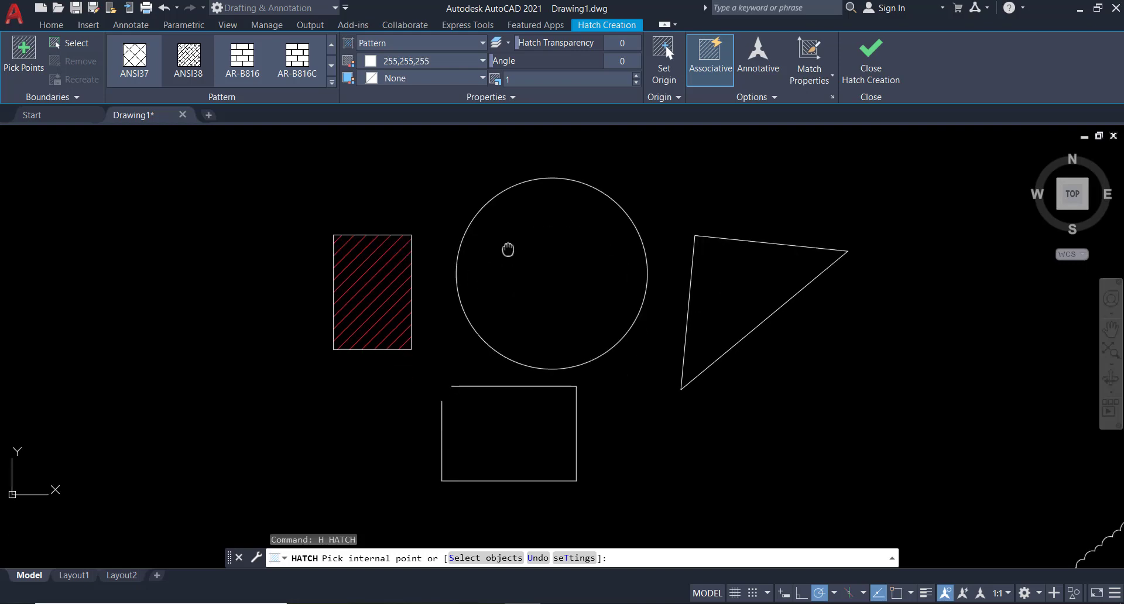
click(332, 82)
click(197, 171)
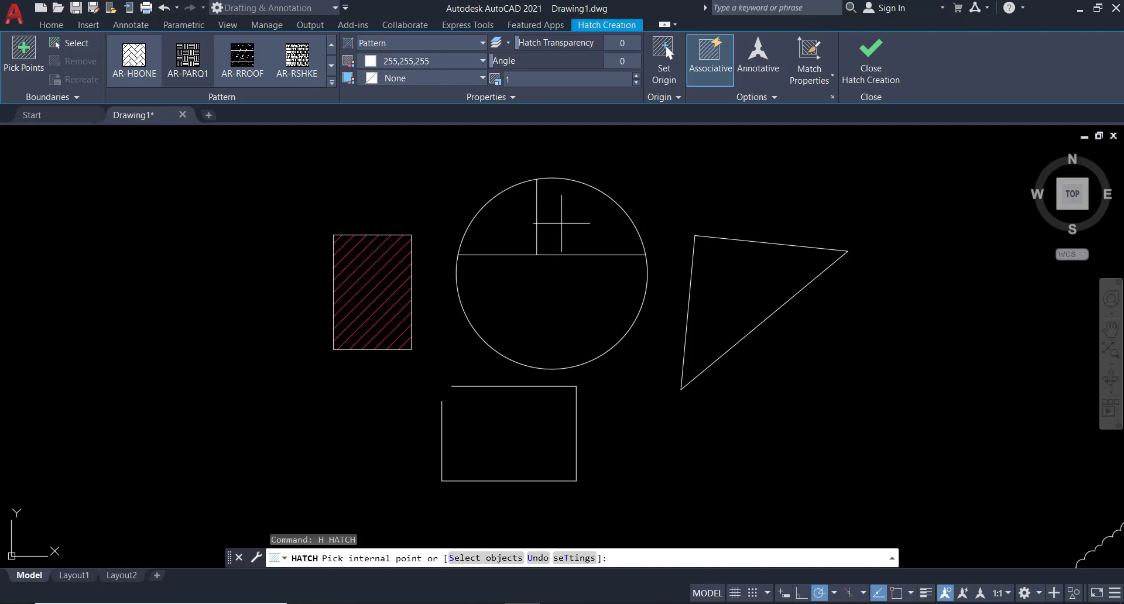
Try AR-PARQ1 at scale 0.2 in the circle, then undo the oversized fill
click(536, 77)
text(0)
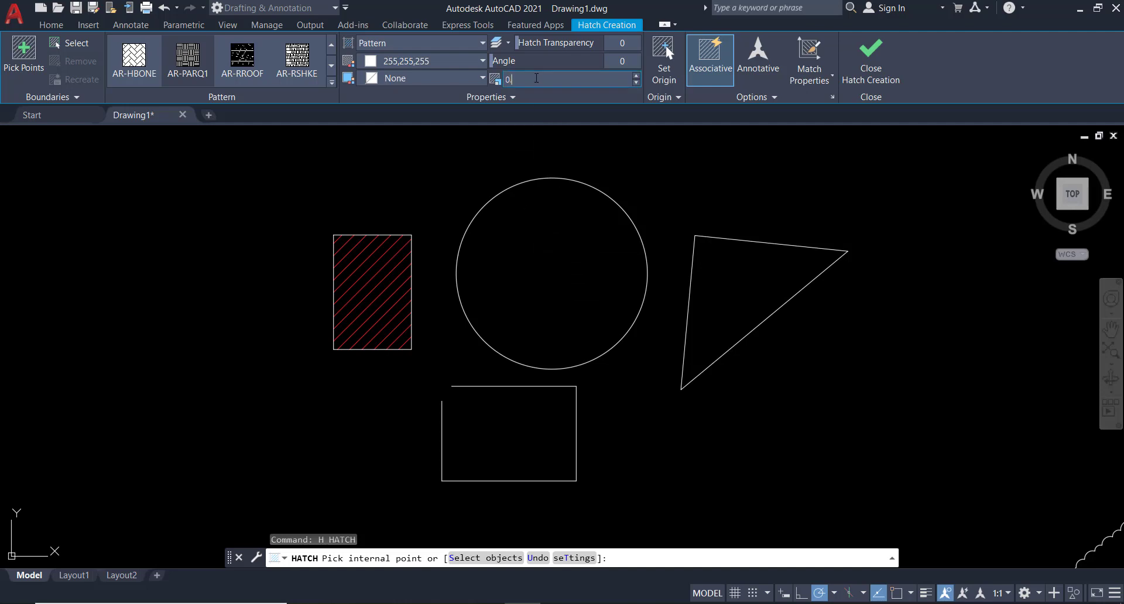
text(.2)
click(585, 93)
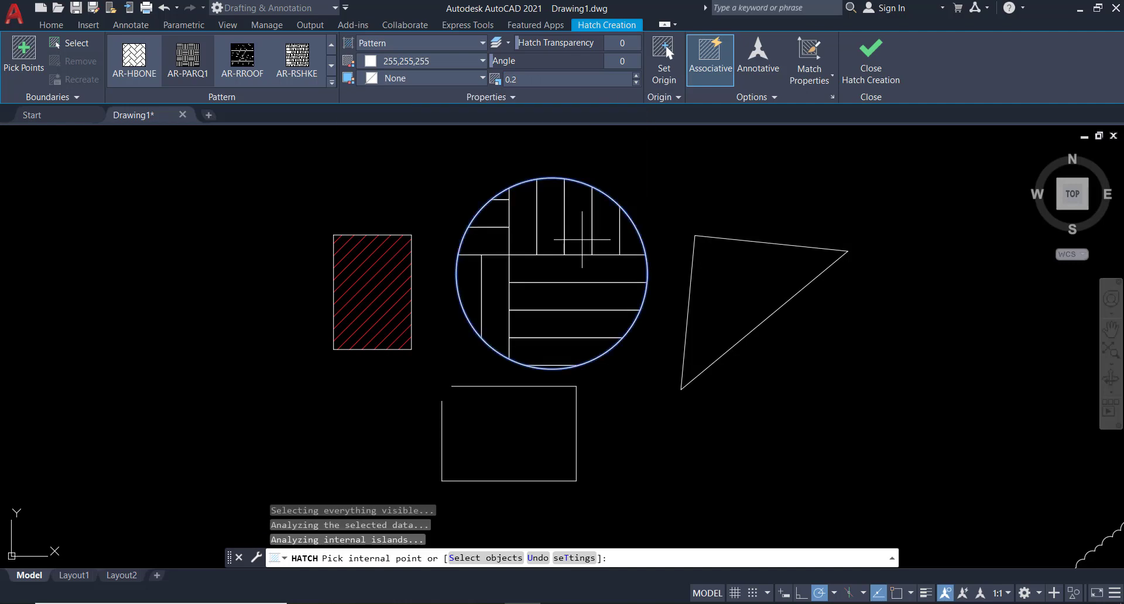
click(635, 216)
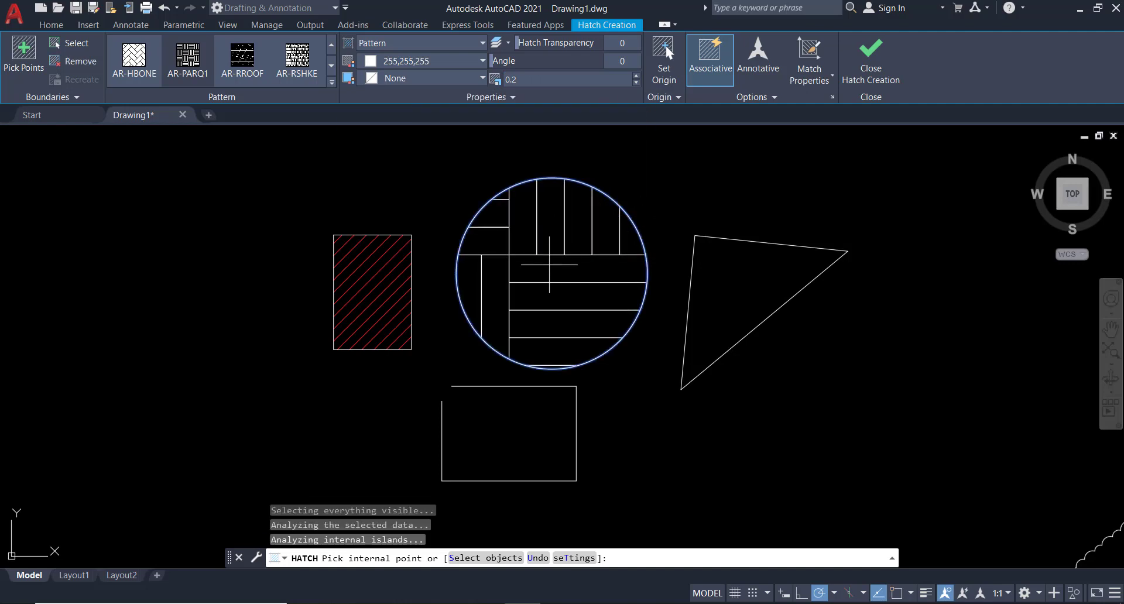
key(ctrl+z)
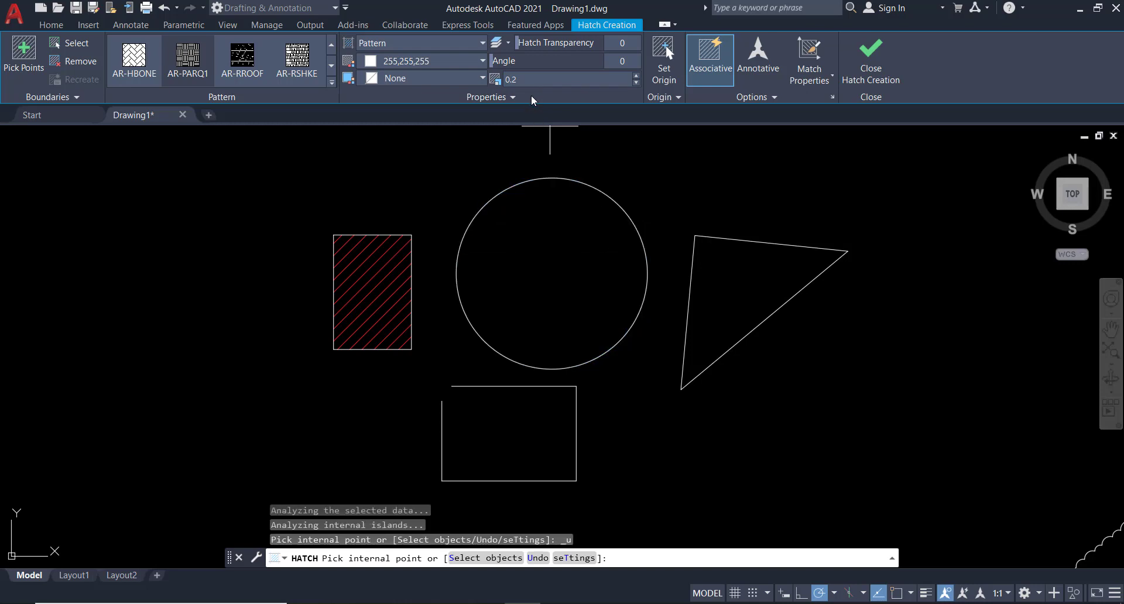
Set the hatch scale to 0.05 and fill the circle and triangle
click(531, 79)
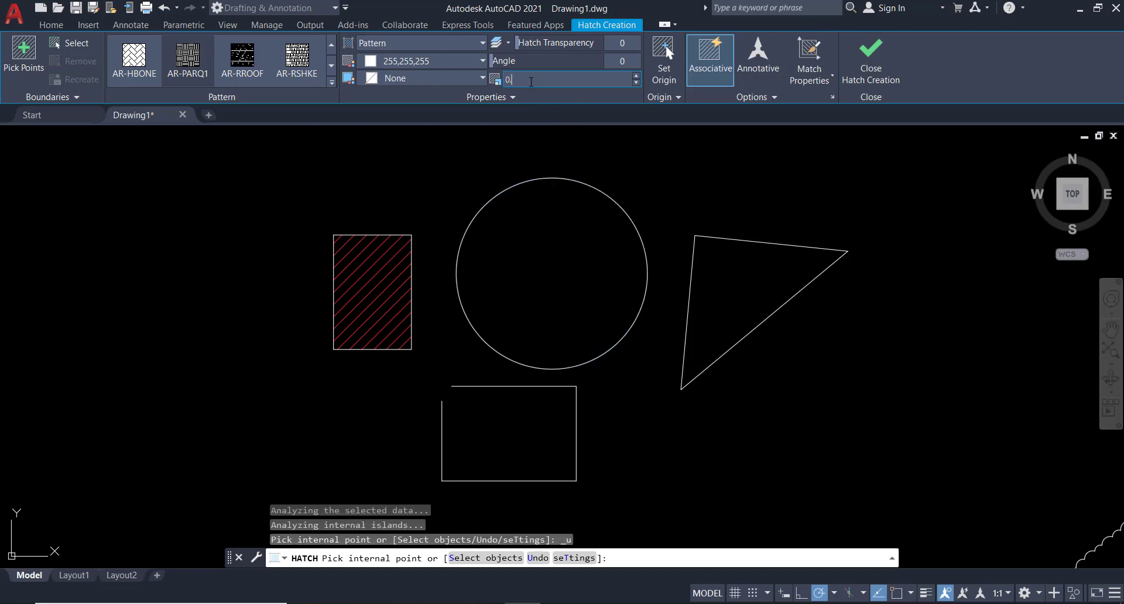
text(.05)
click(544, 98)
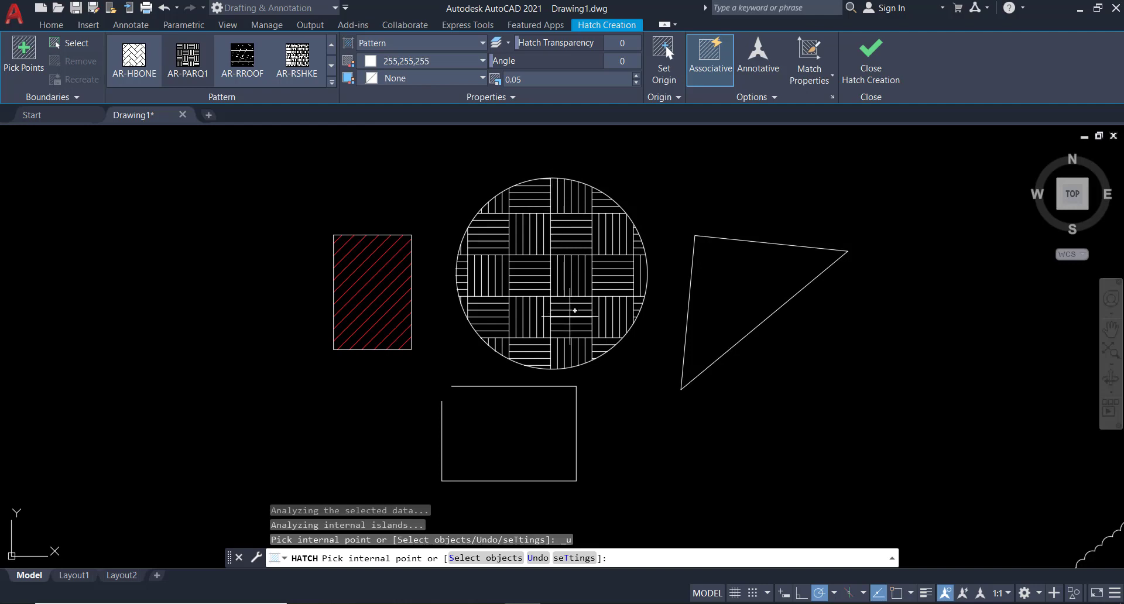
click(611, 240)
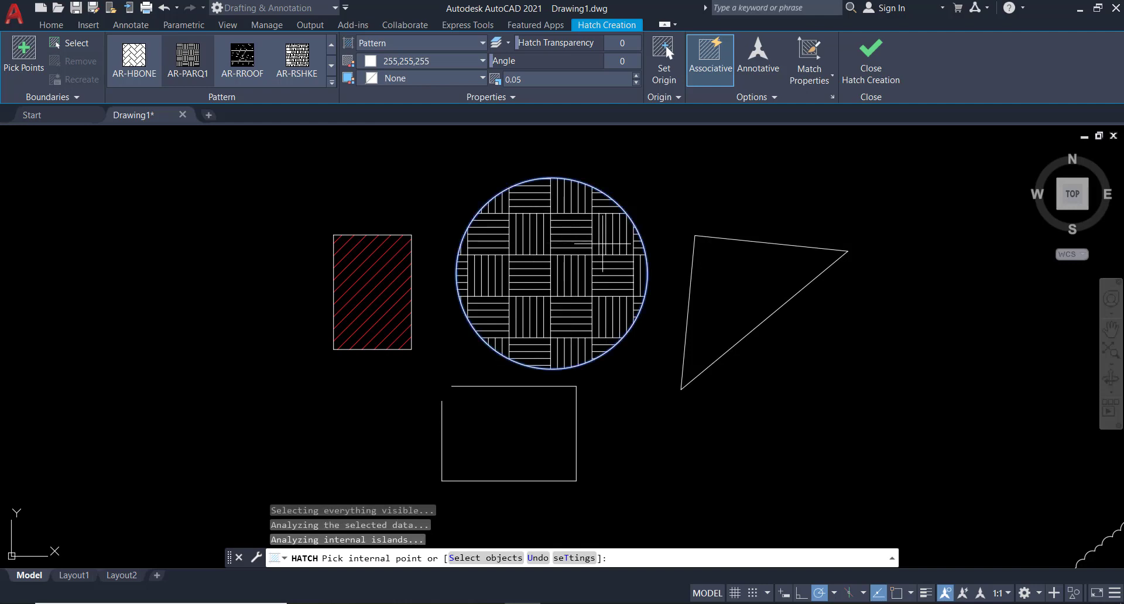
click(732, 272)
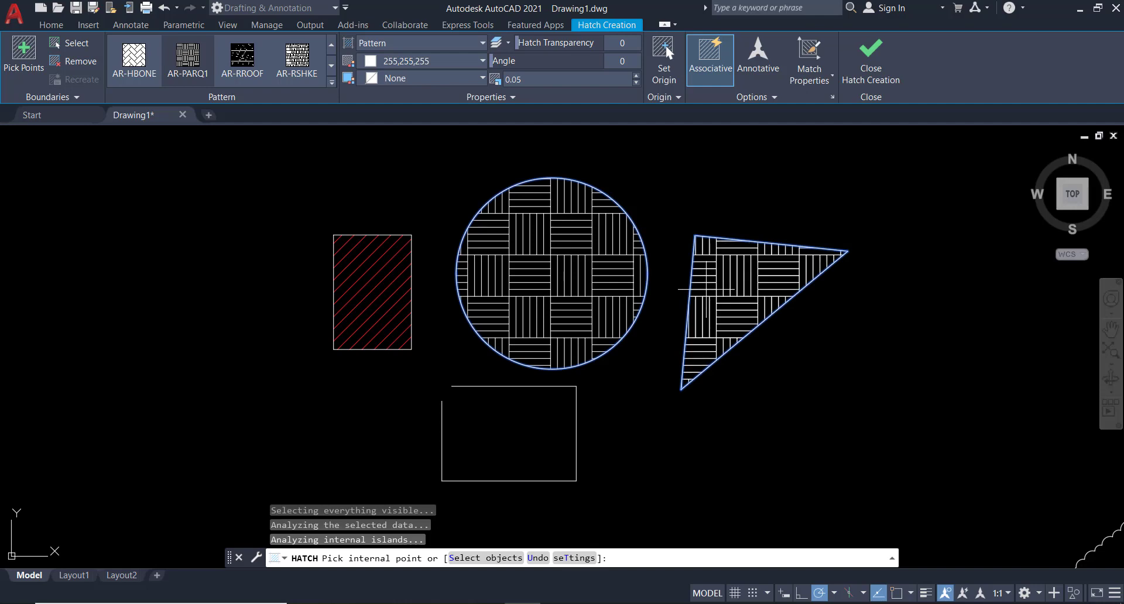
Enable Create Separate Hatches and finish the parquet hatches
click(780, 97)
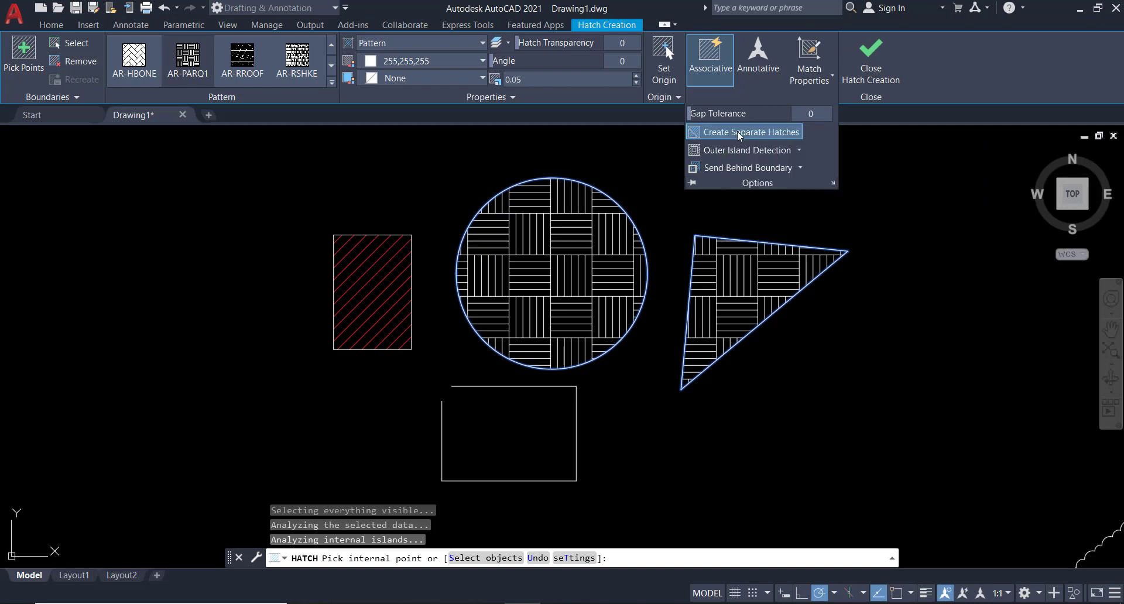
click(738, 133)
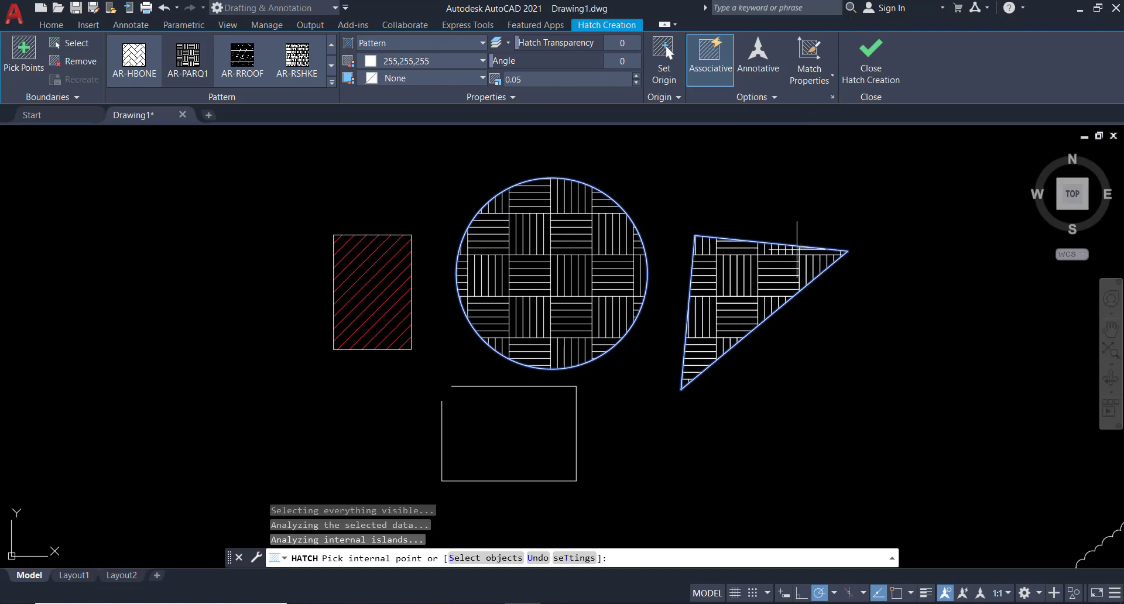
key(Return)
Select the circle's and triangle's hatches individually to confirm they are separate
click(523, 277)
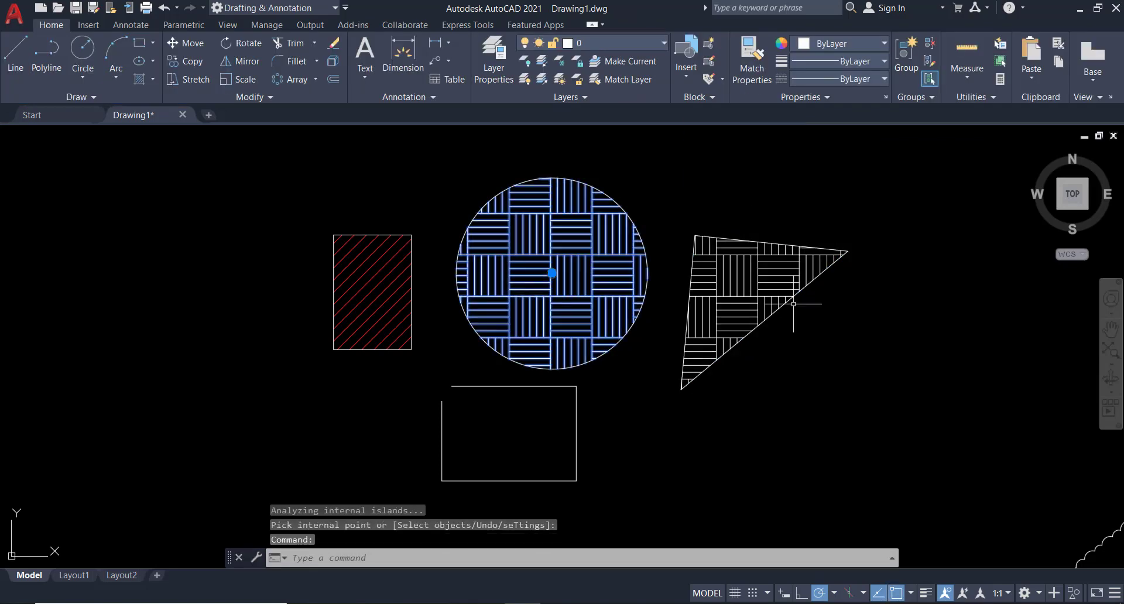
click(773, 265)
click(756, 274)
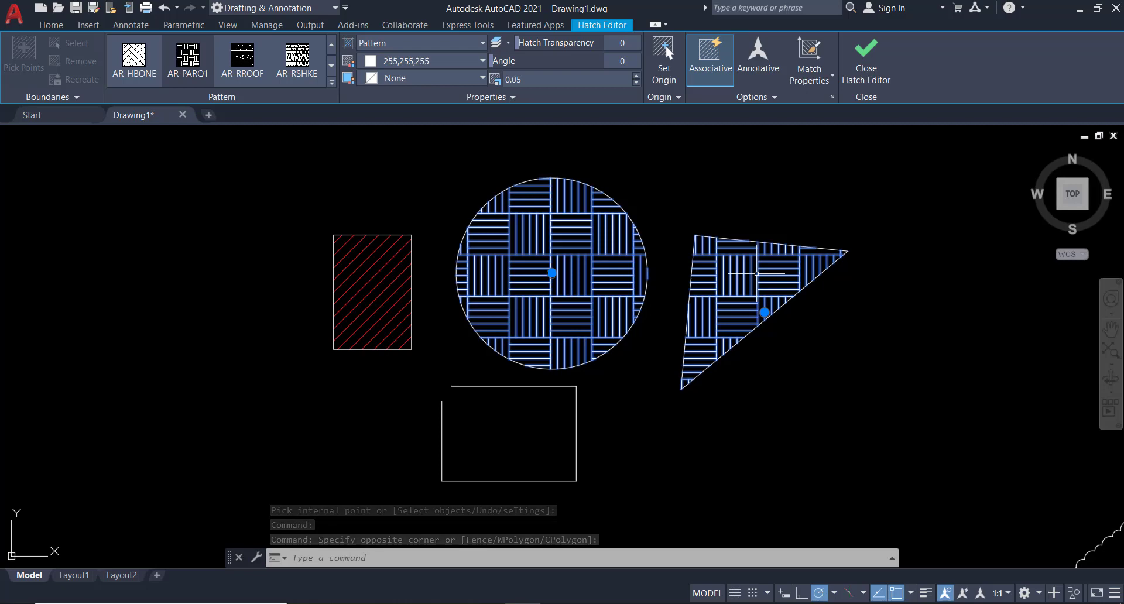
Select only the circle's AR-PARQ1 hatch, abandoning a window selection around the triangle
key(Escape)
click(542, 269)
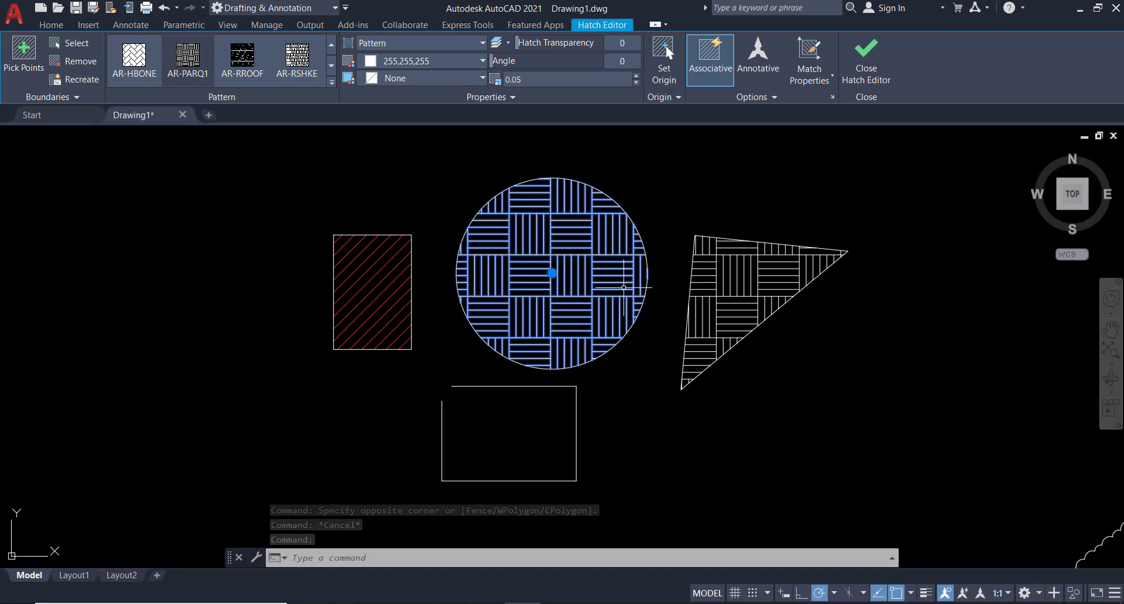
mouse_move(624, 287)
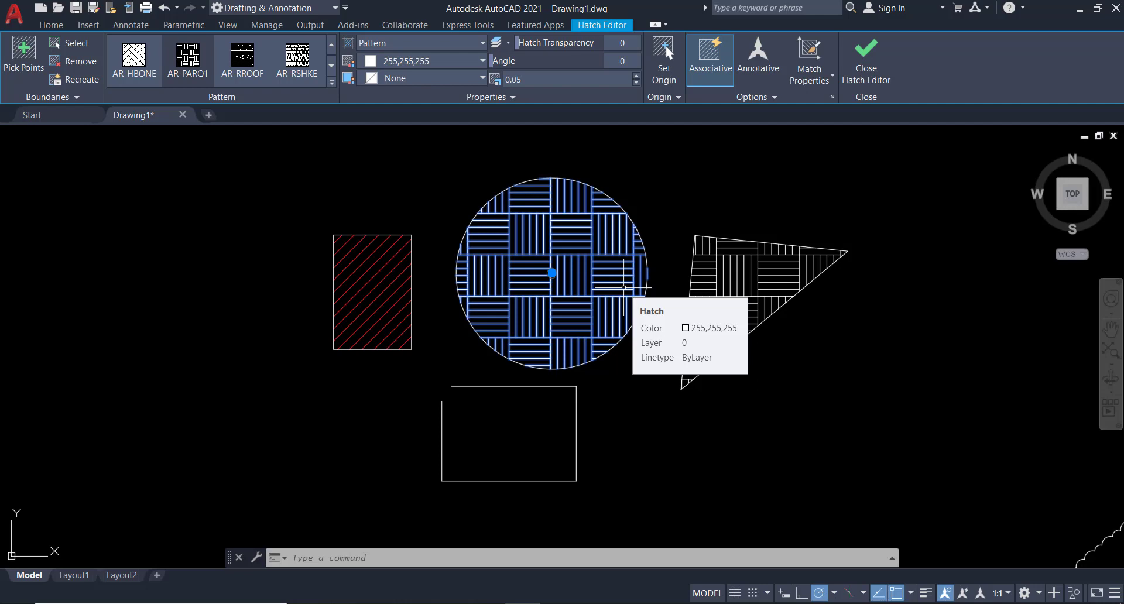
click(780, 278)
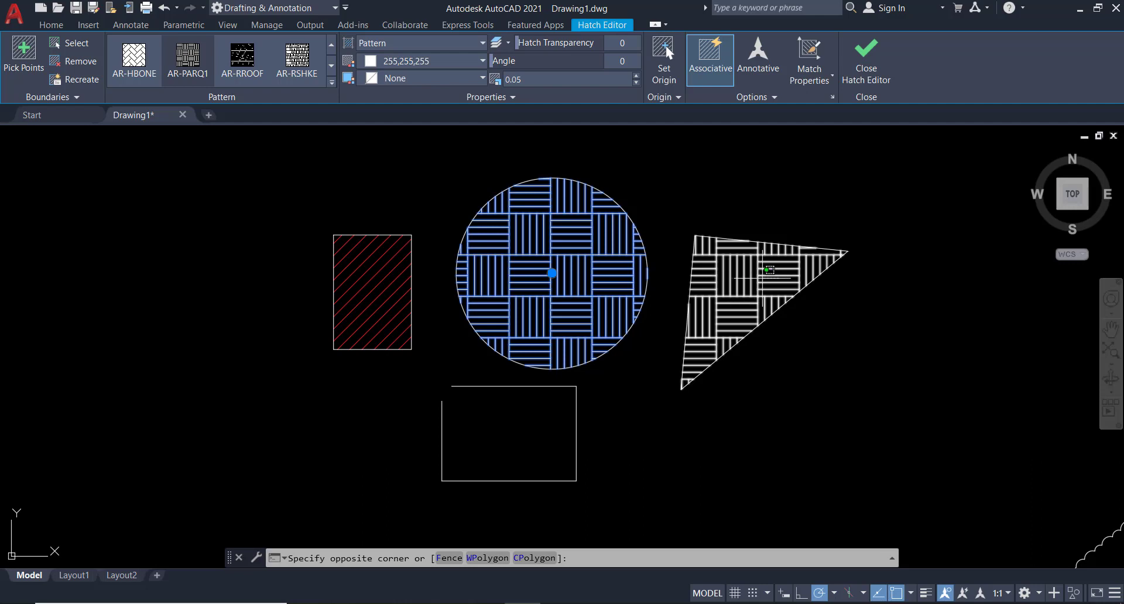
key(Escape)
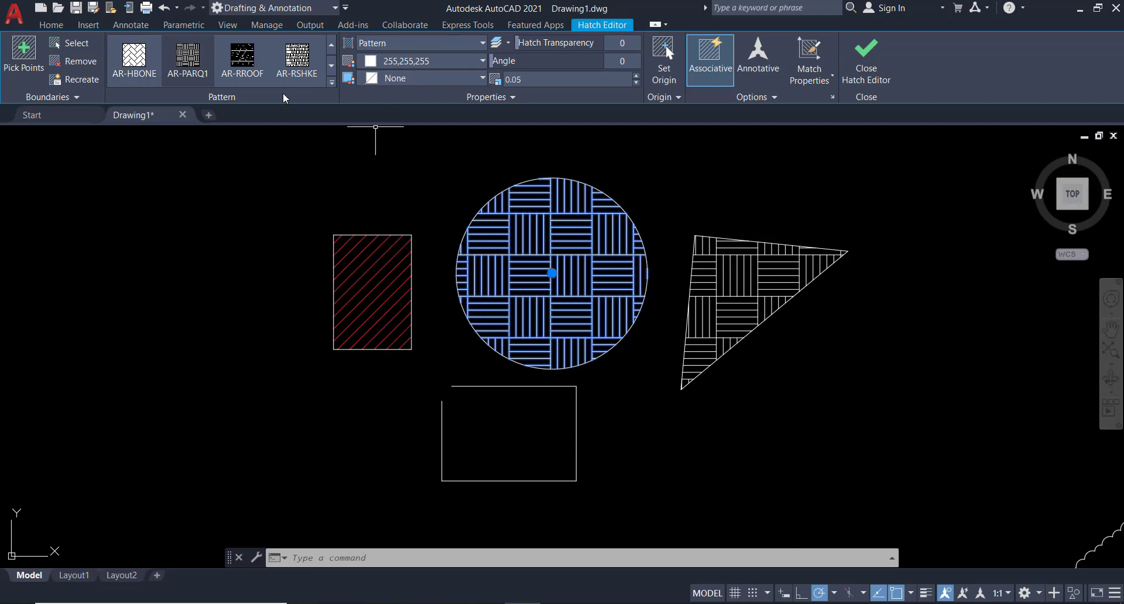
Change the circle's hatch to a Solid fill in red 205,32,39
click(402, 44)
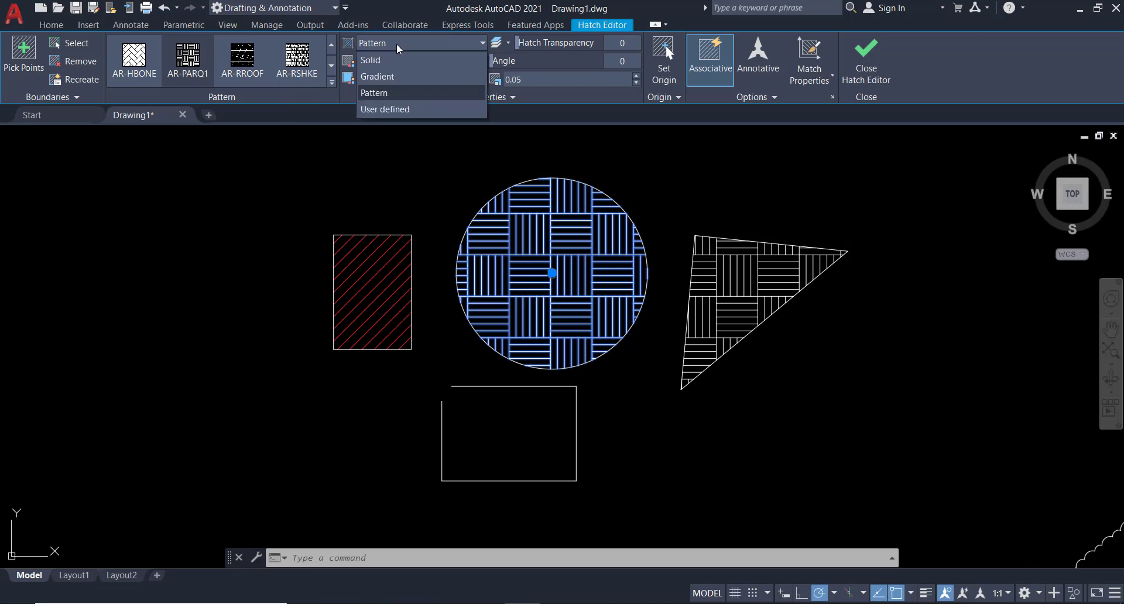
click(383, 62)
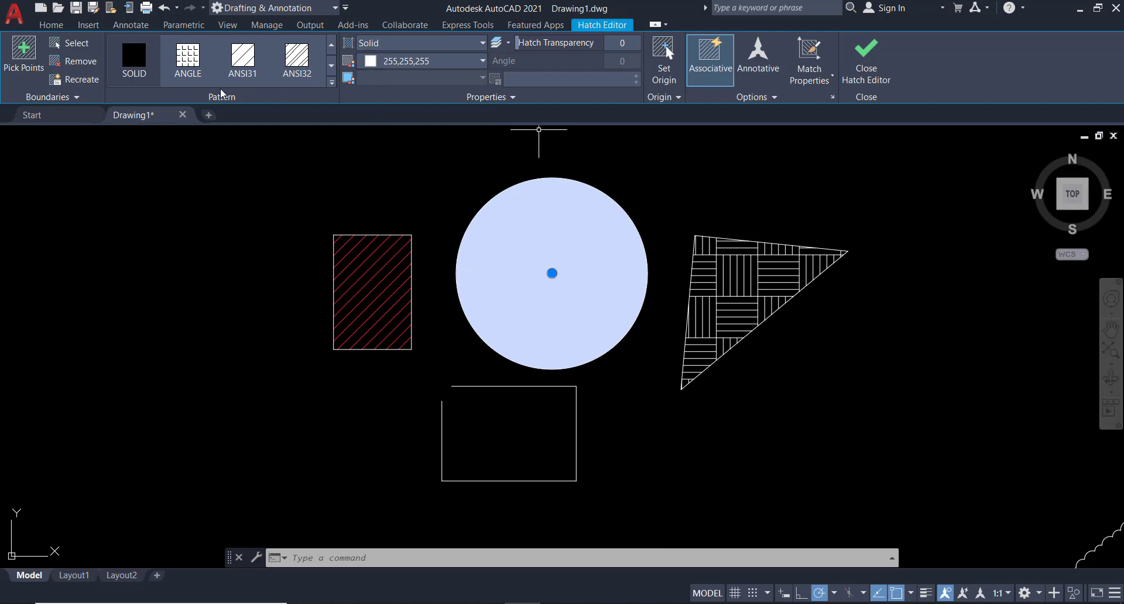
click(416, 59)
click(409, 132)
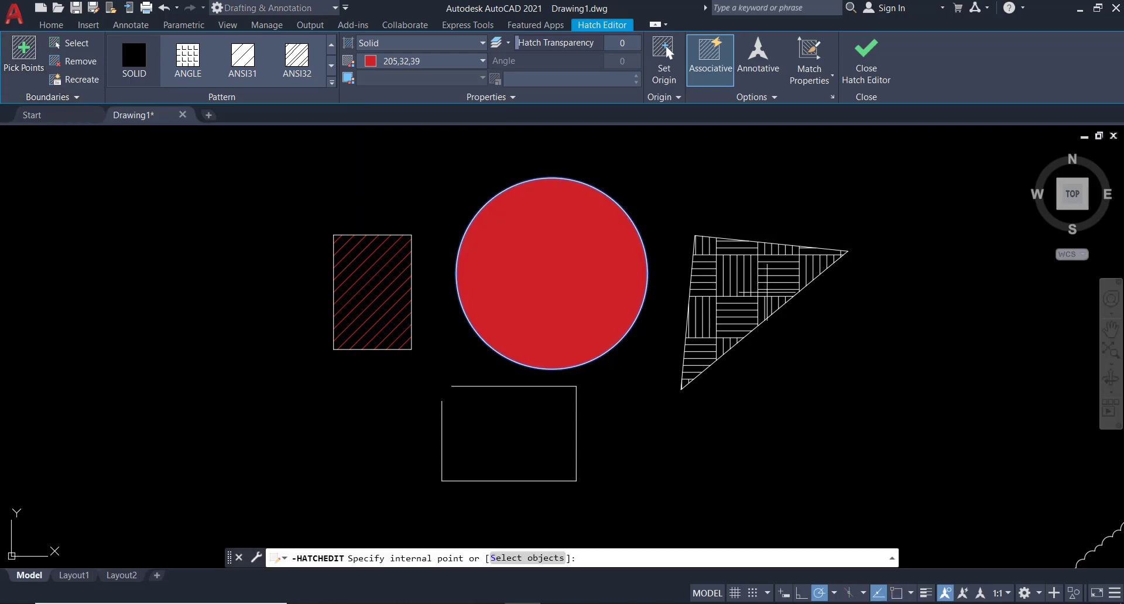
Try adding the triangle and rectangle areas to the hatch, then cancel the edit
click(761, 293)
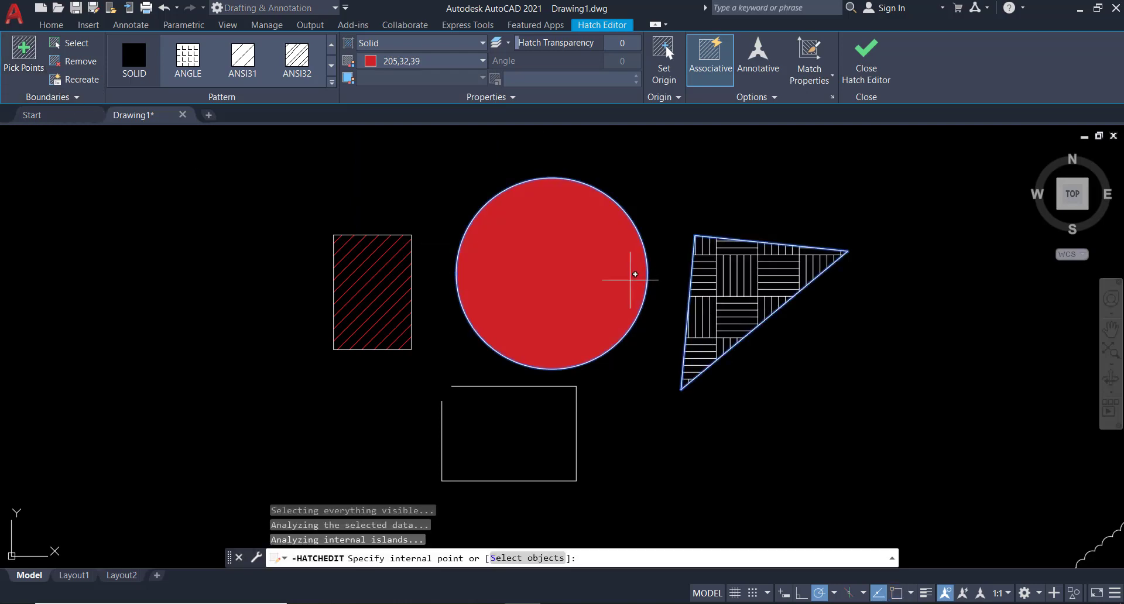
click(373, 298)
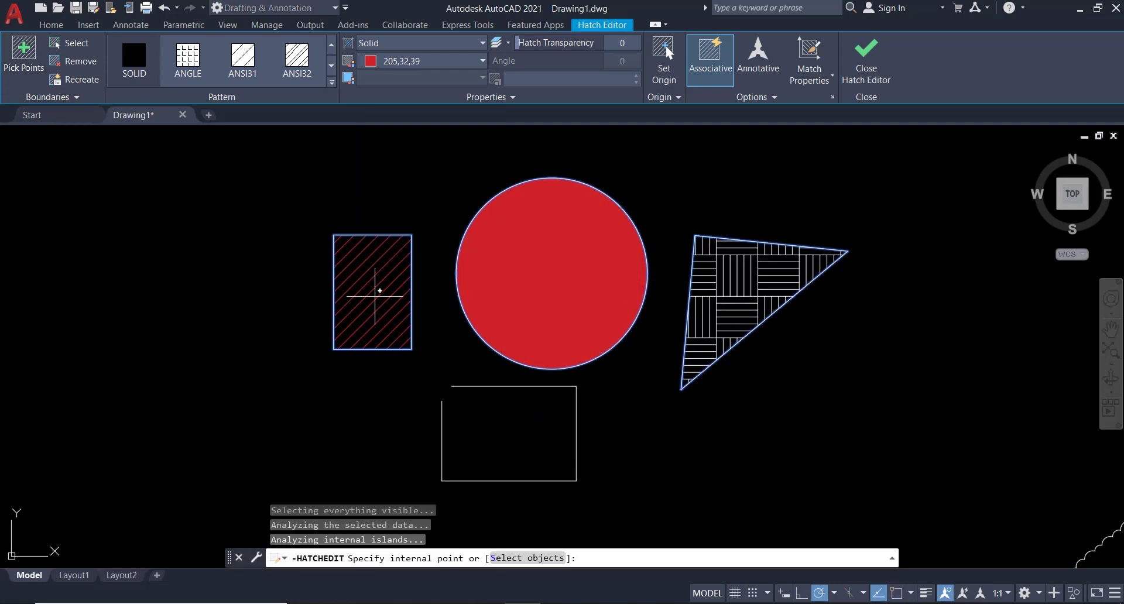
click(375, 291)
click(366, 311)
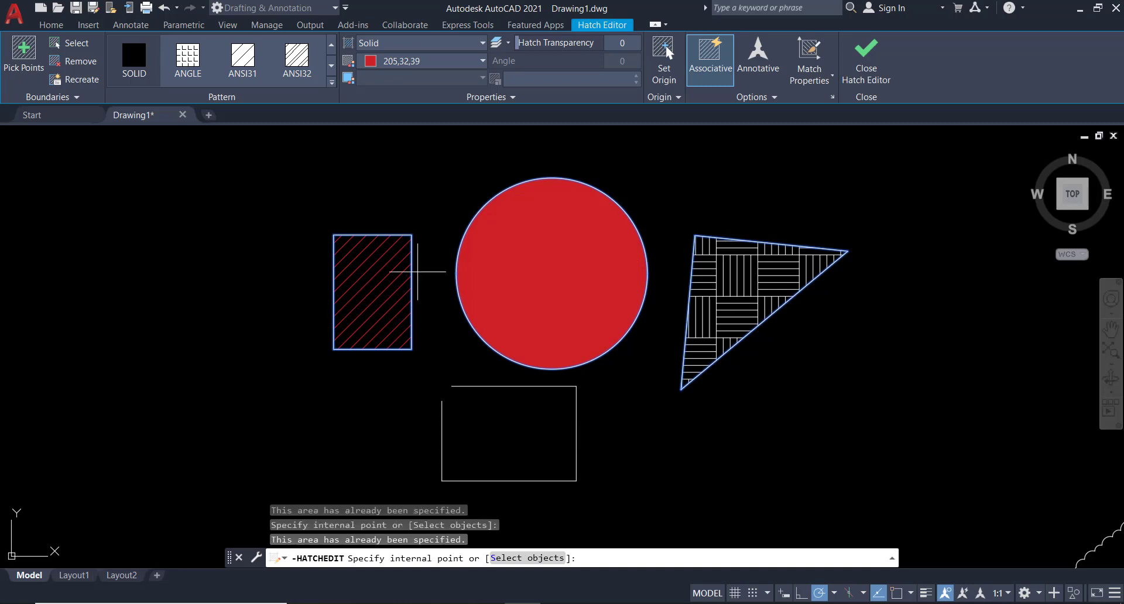
click(397, 275)
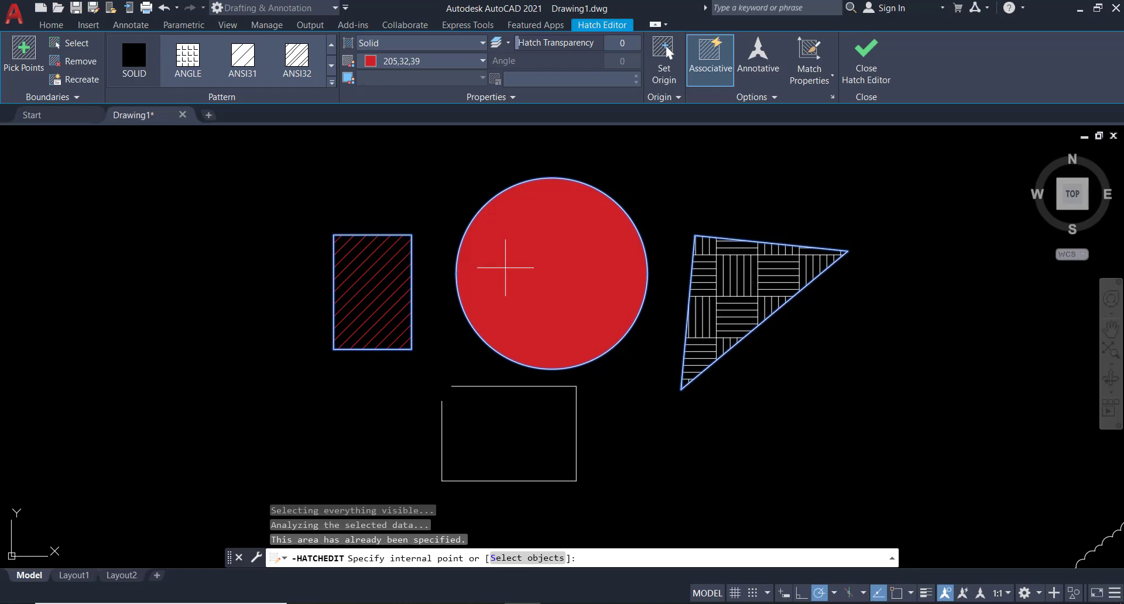
key(Escape)
key(Escape)
Delete the existing hatches from the circle, rectangle and triangle
click(511, 246)
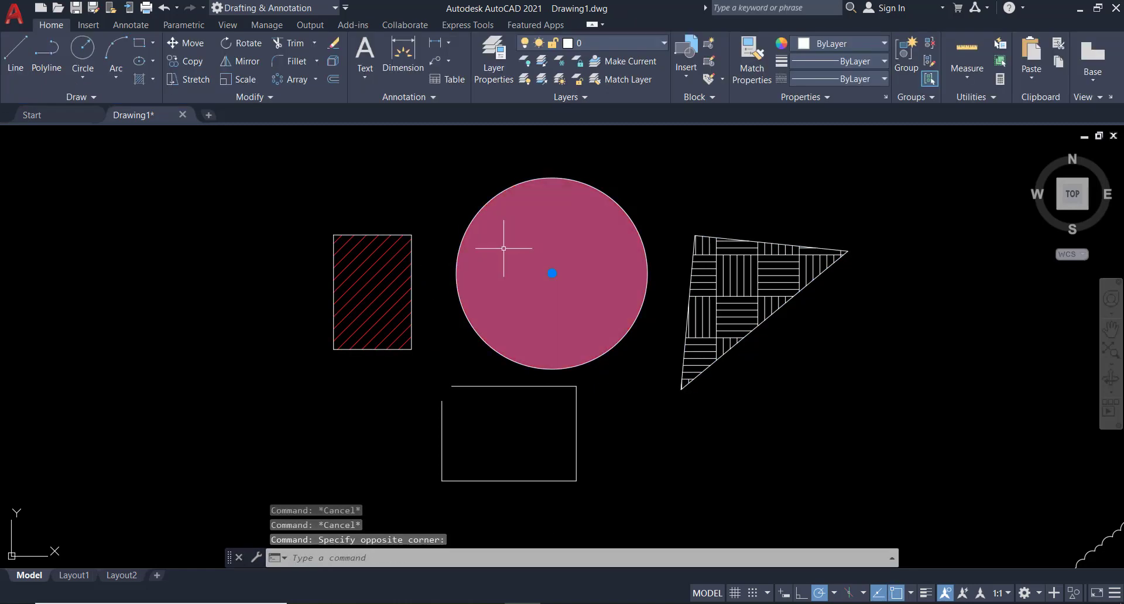
key(Delete)
click(374, 266)
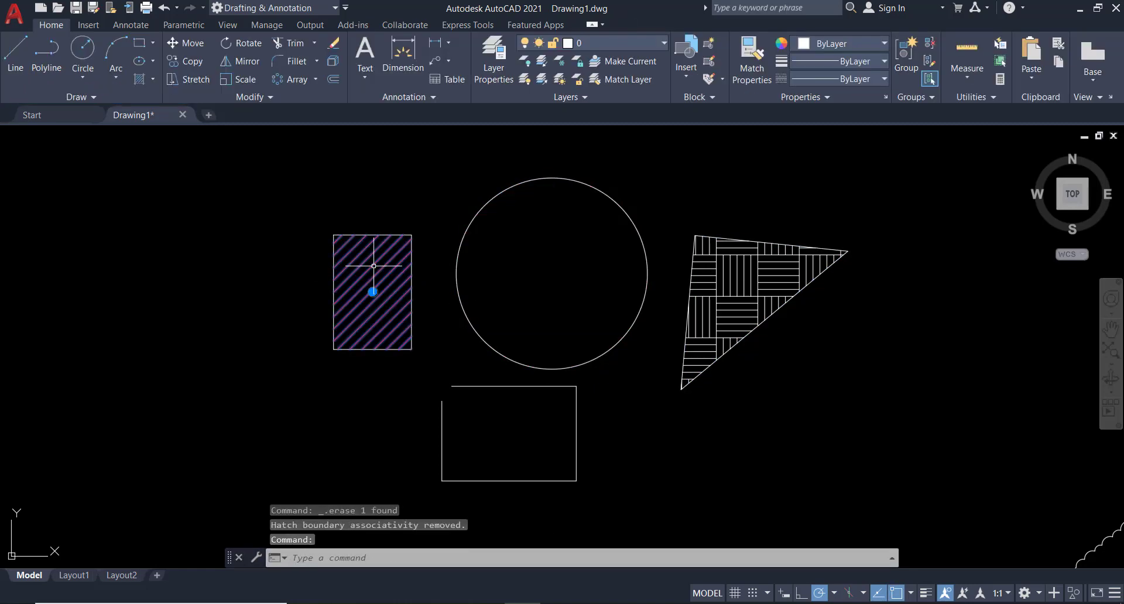
key(Delete)
click(893, 275)
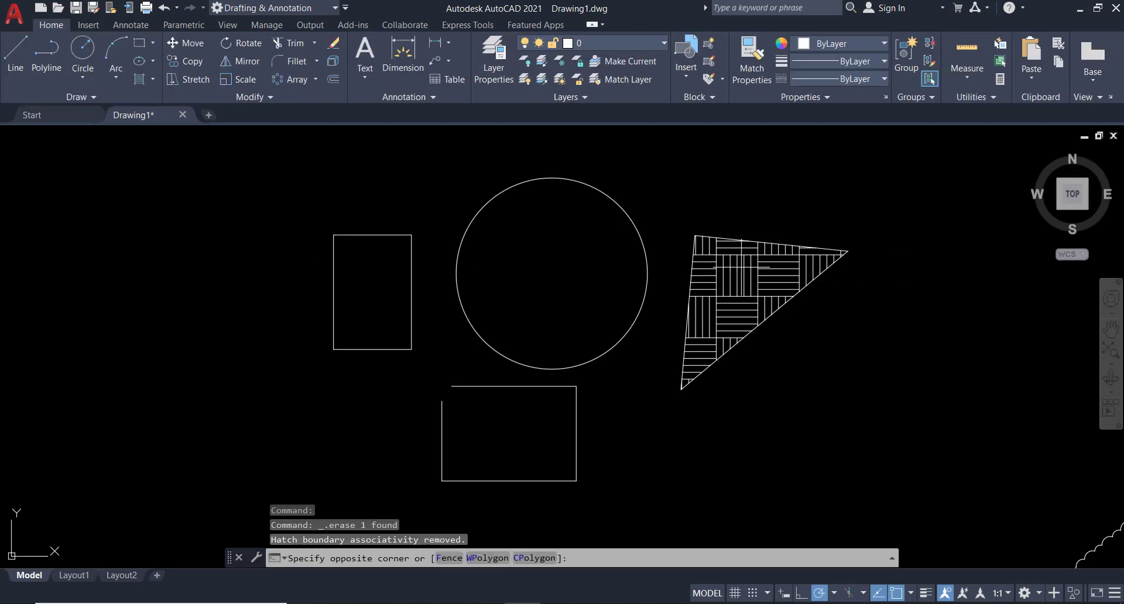
click(708, 330)
key(Delete)
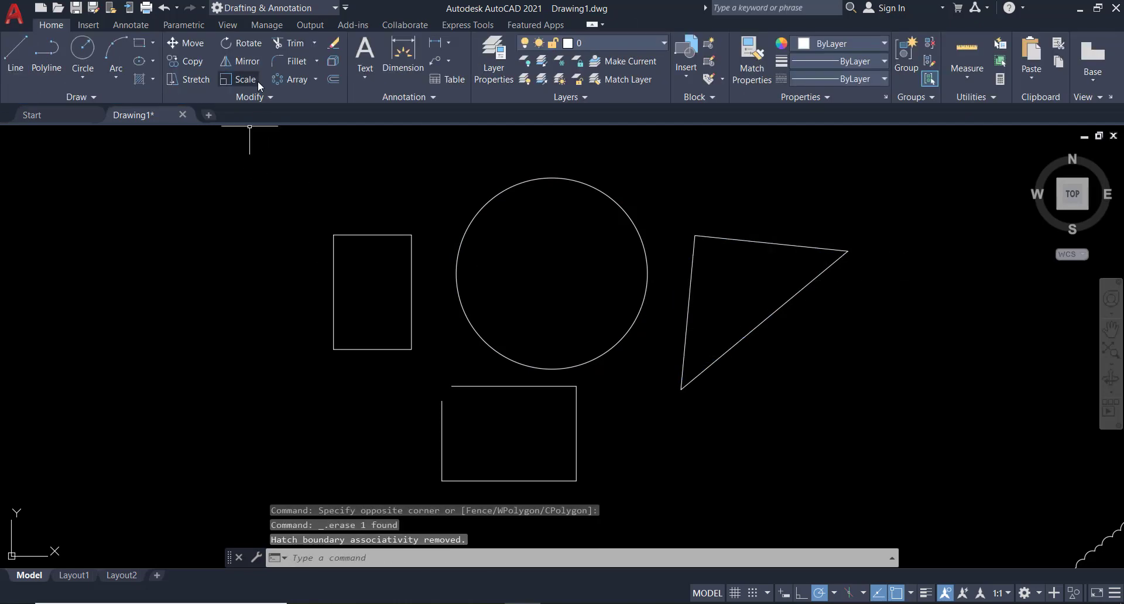
key(Escape)
Start a new hatch with H, set to Solid in orange 242,103,34
text(h)
key(Return)
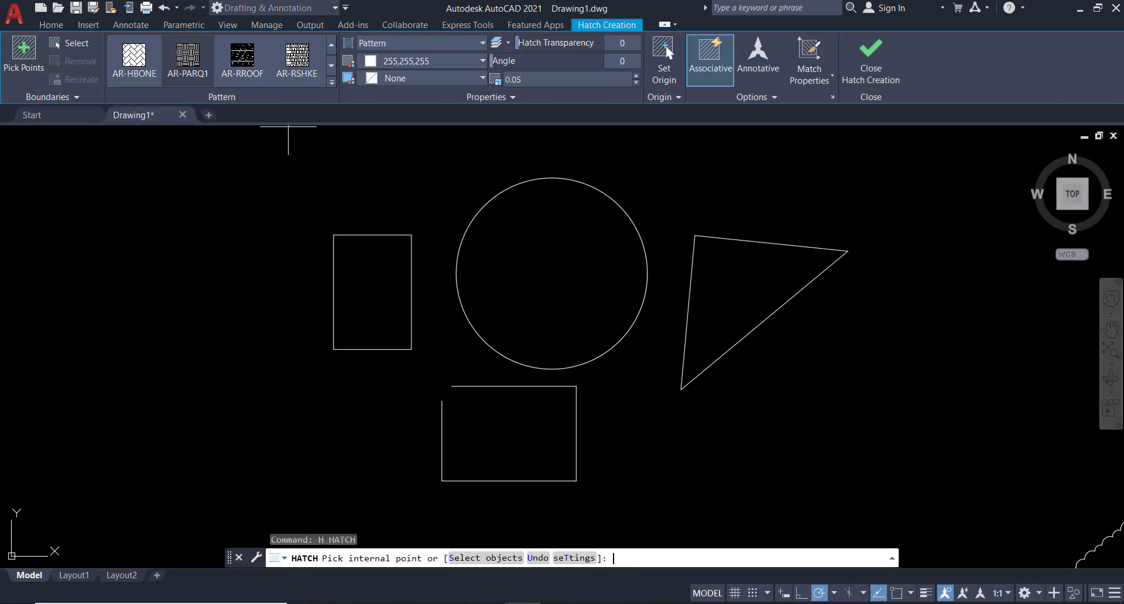
click(413, 42)
click(403, 57)
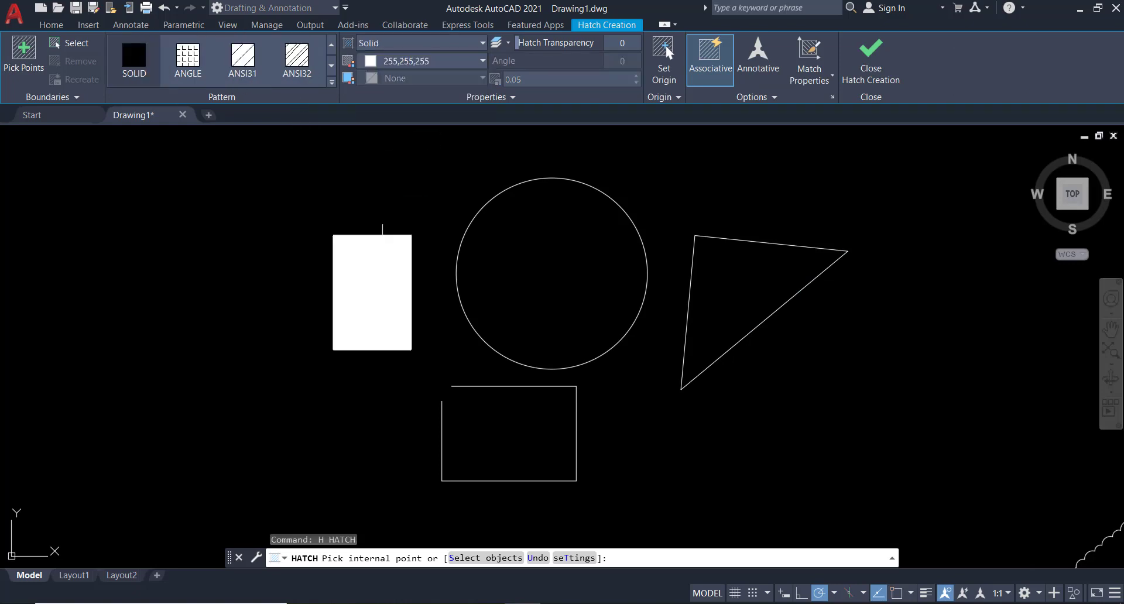
click(398, 61)
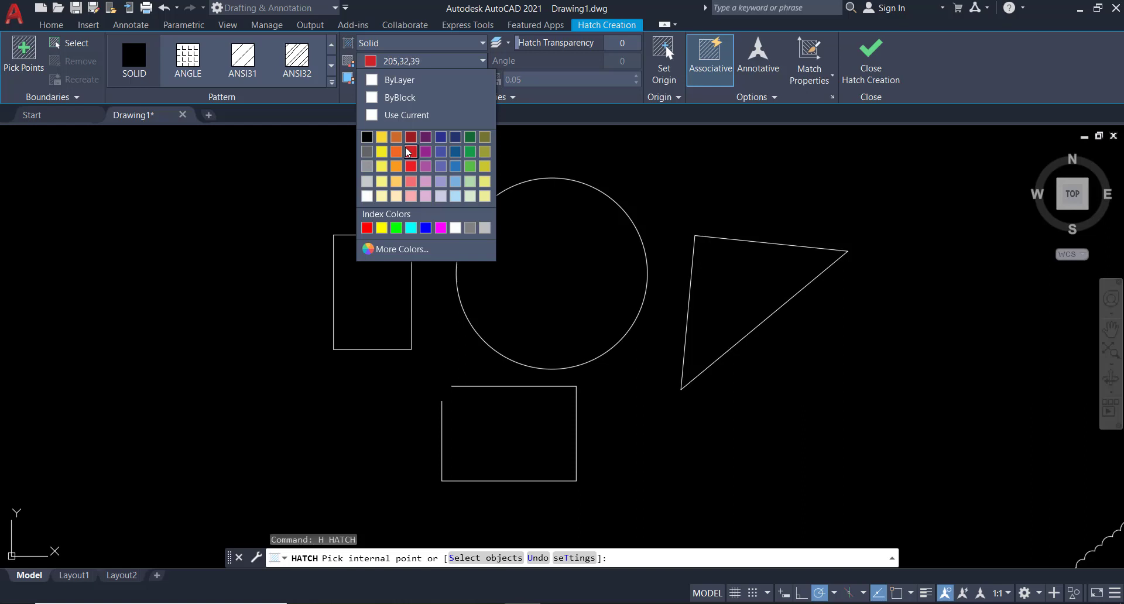
click(397, 150)
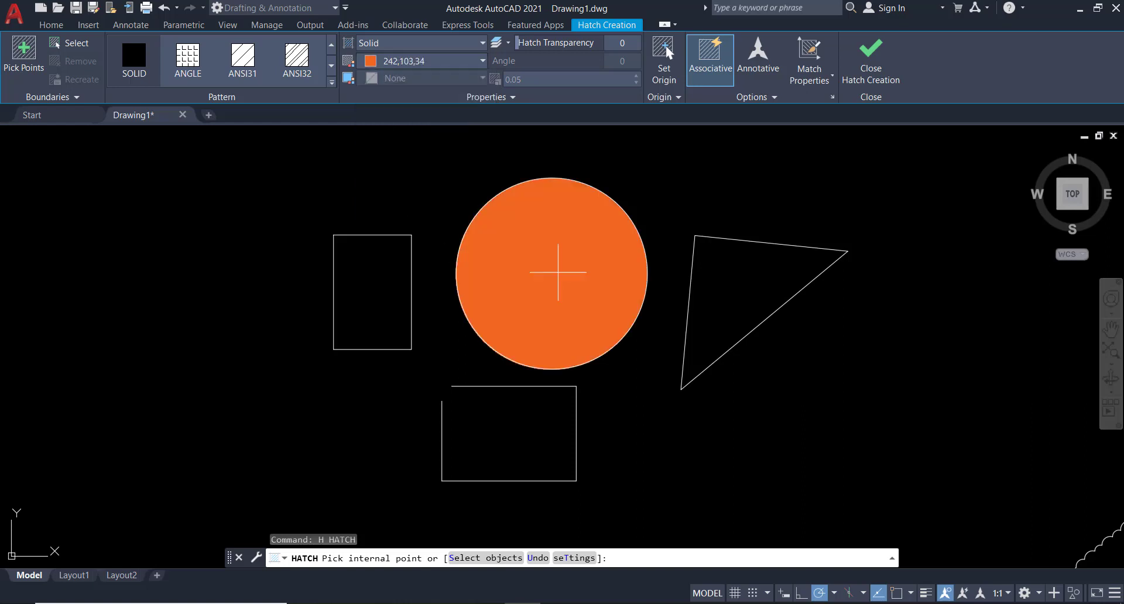
Fill the rectangle, circle and triangle, enable Create Separate Hatches, and pick the empty area
click(373, 279)
click(540, 271)
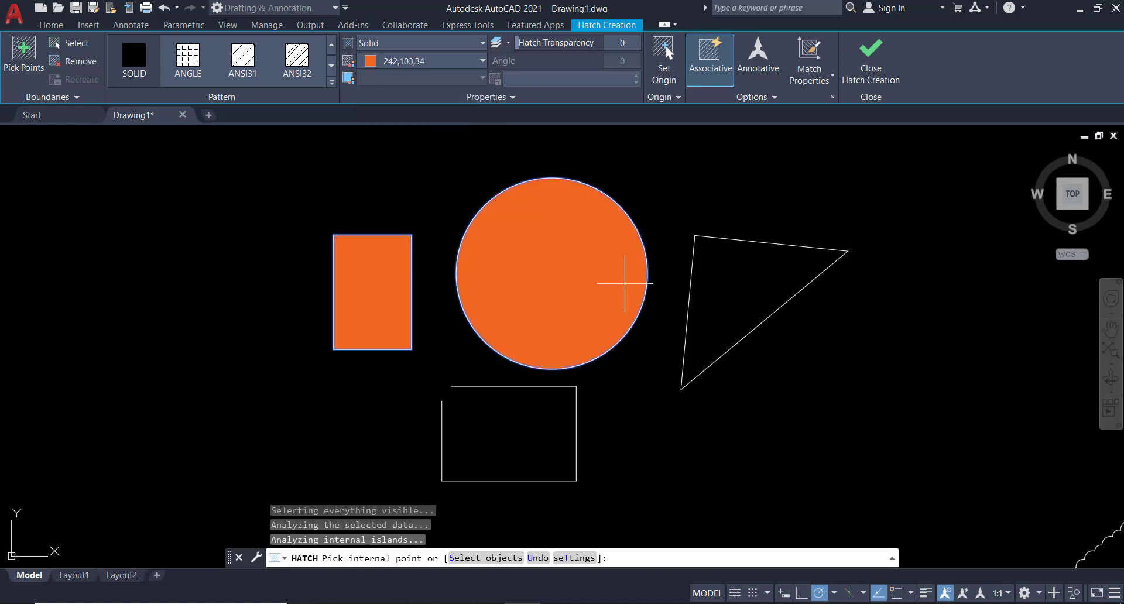
click(759, 260)
click(752, 97)
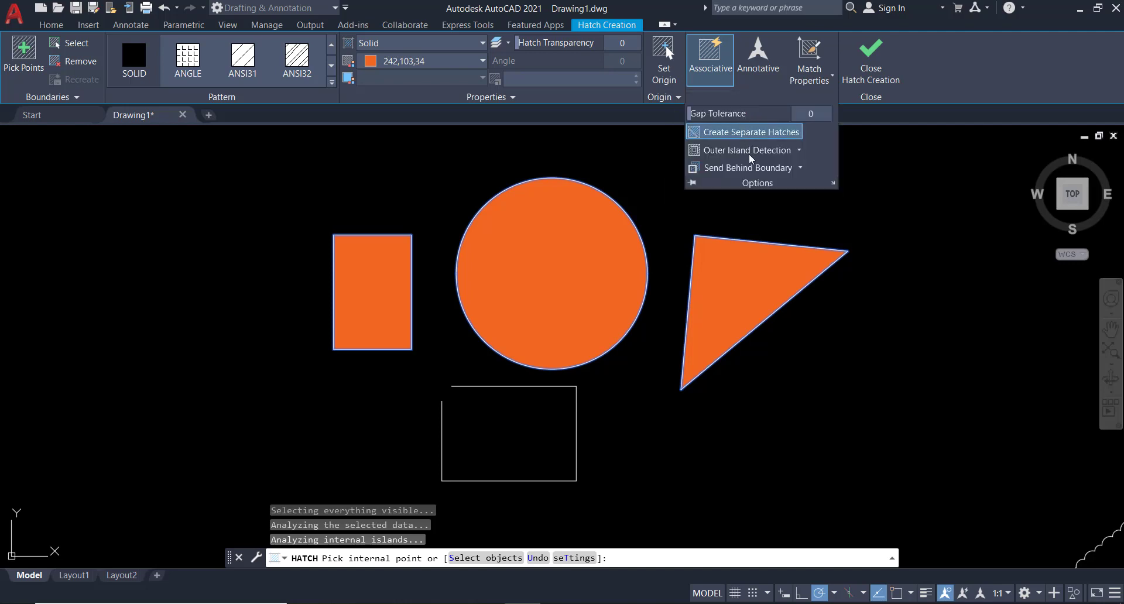
click(751, 133)
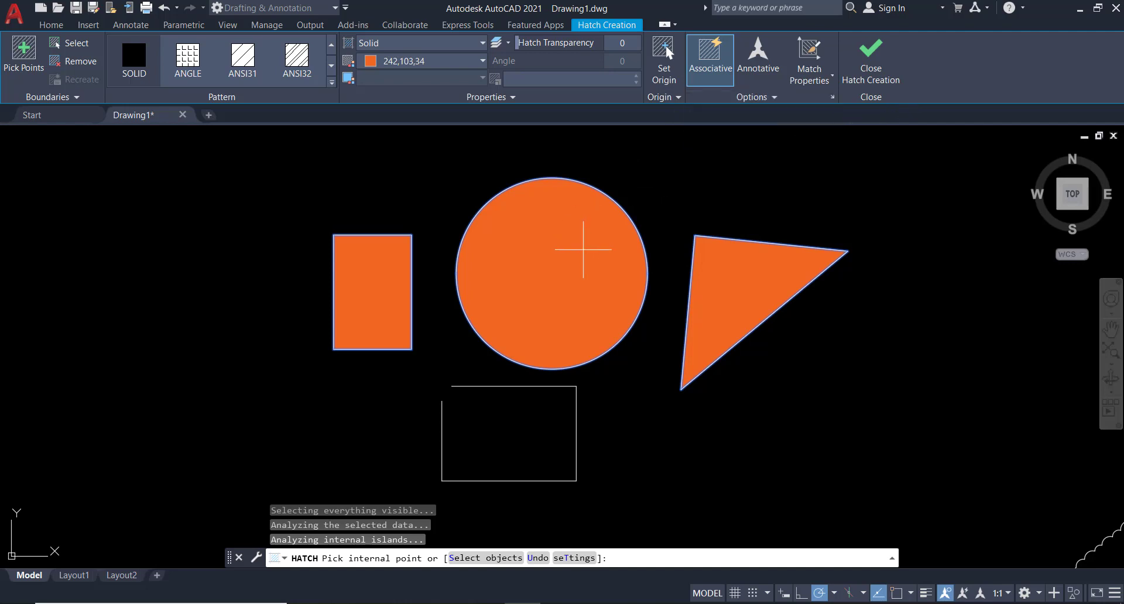
click(673, 218)
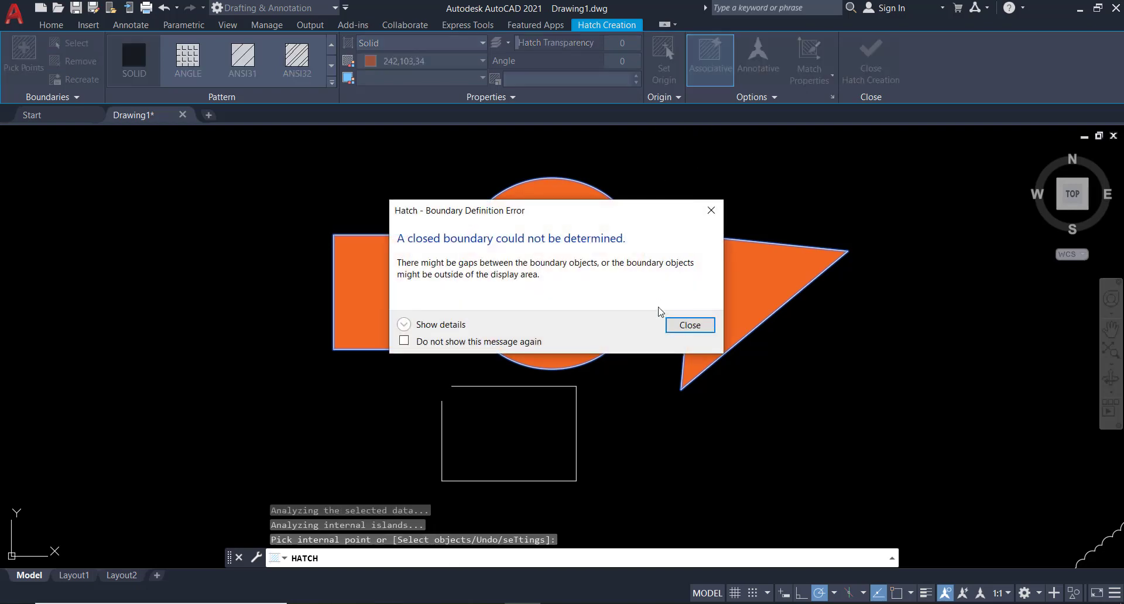
Dismiss the boundary error, finish the hatch, and delete the circle's orange fill
click(686, 326)
key(Return)
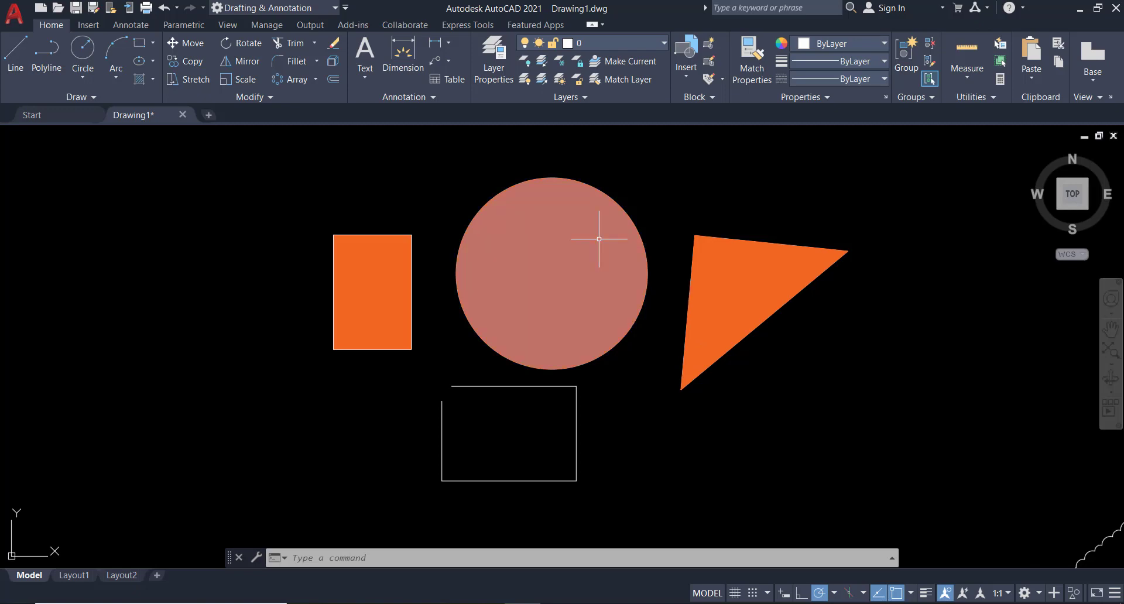
click(576, 251)
key(Delete)
Delete the rectangle's and triangle's orange fills
click(351, 272)
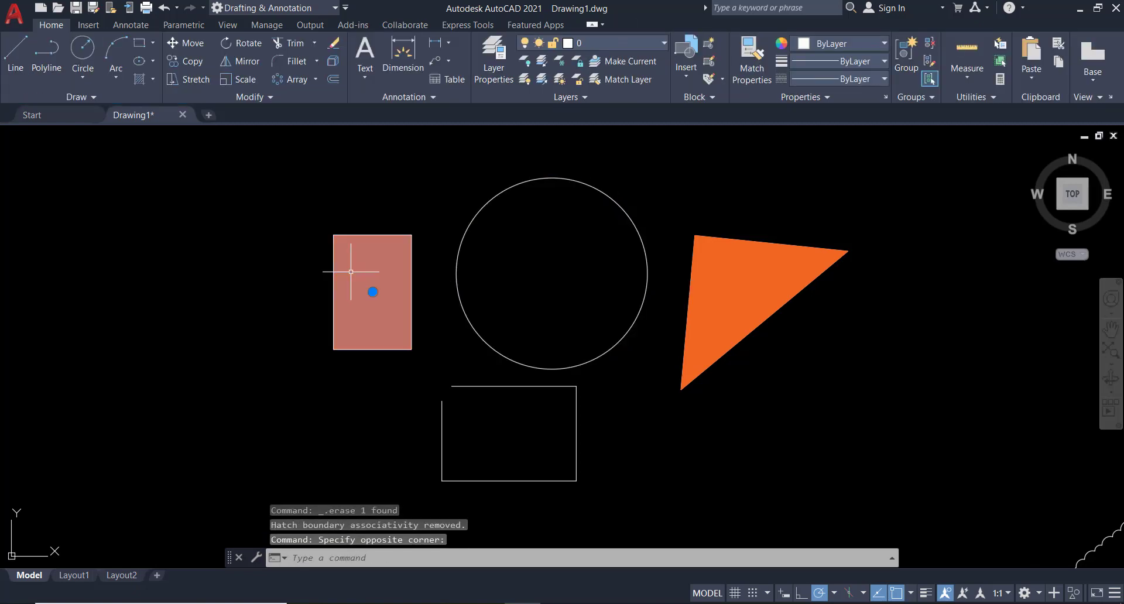
key(Delete)
click(744, 261)
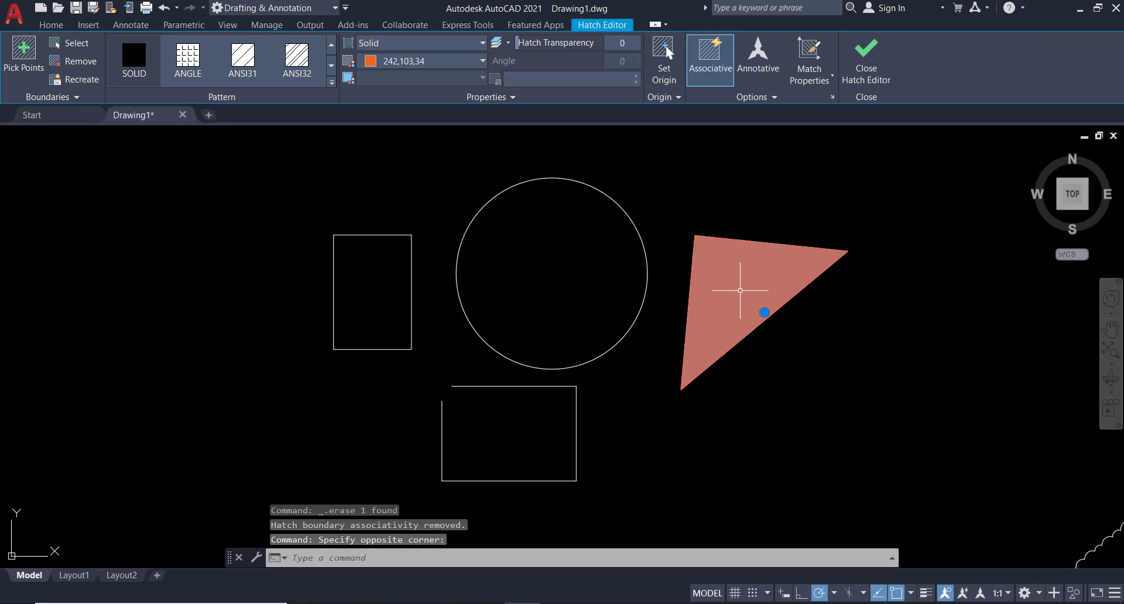
key(Escape)
click(737, 290)
key(Delete)
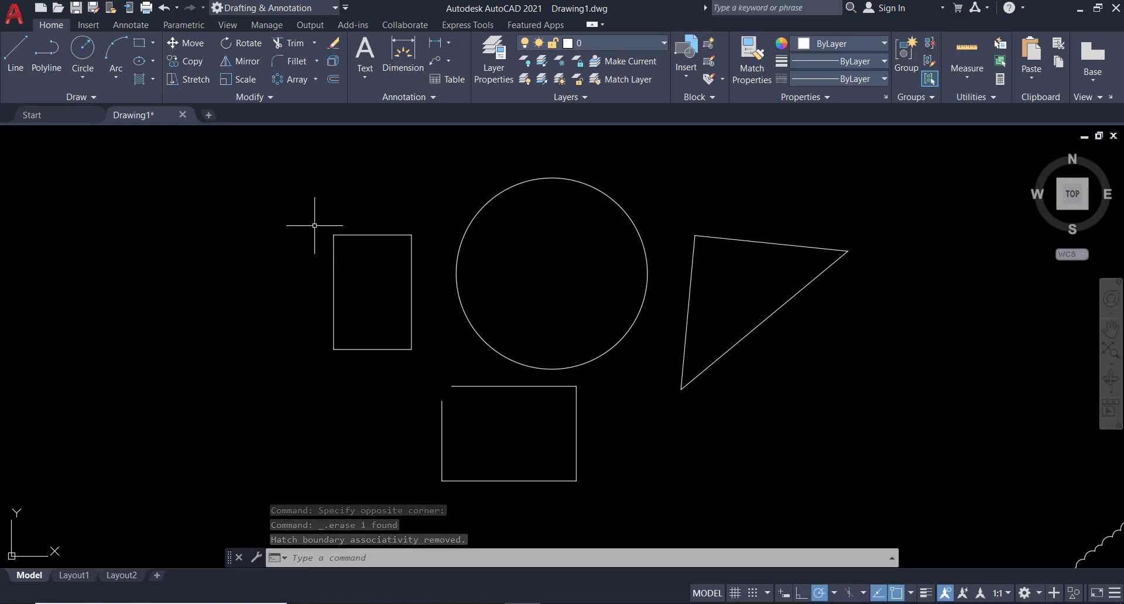
Start a new Gradient hatch and fill the circle with blue-to-yellow GR_LINEAR
click(143, 77)
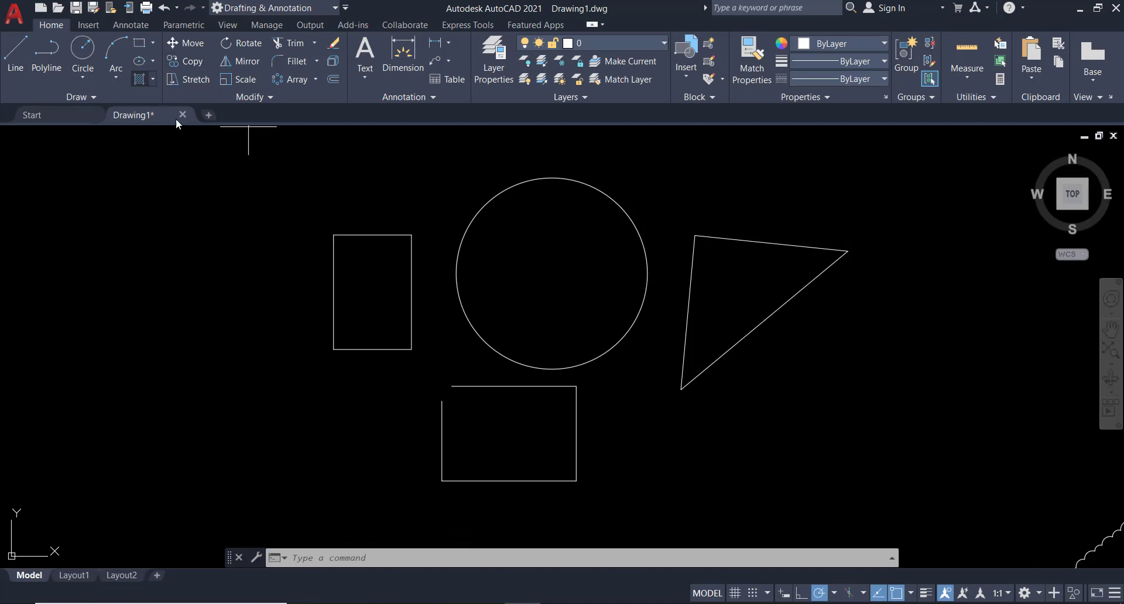
click(384, 43)
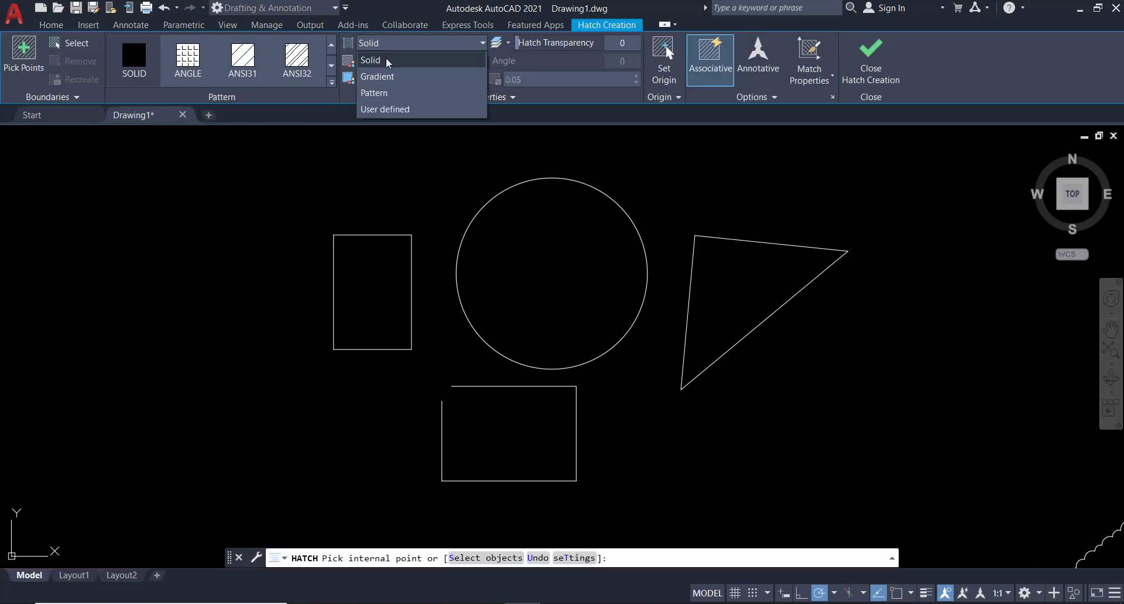
click(390, 78)
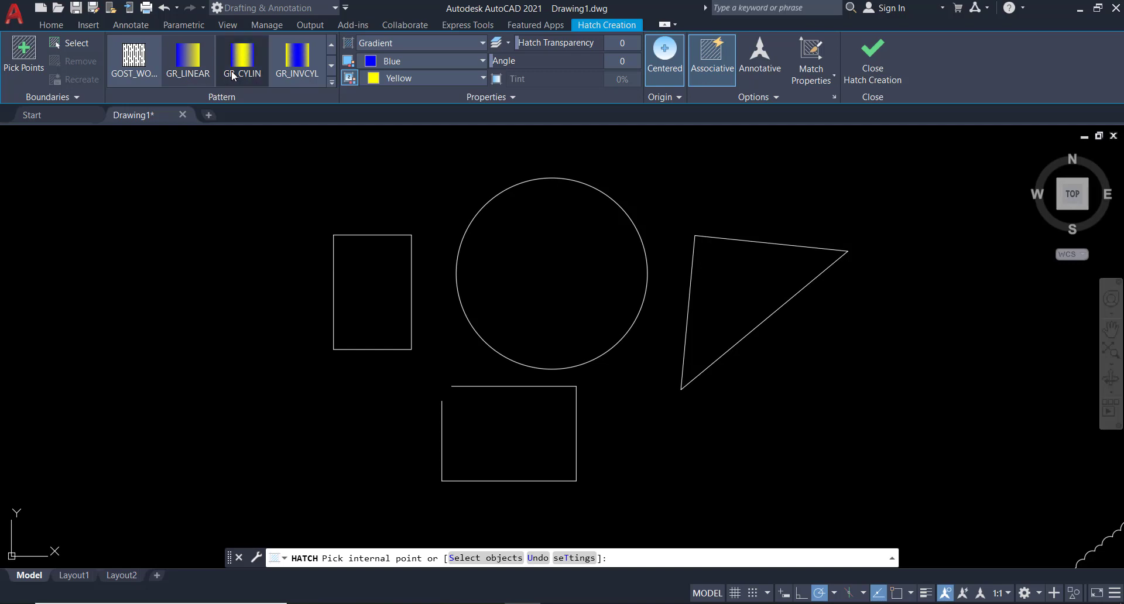
click(329, 81)
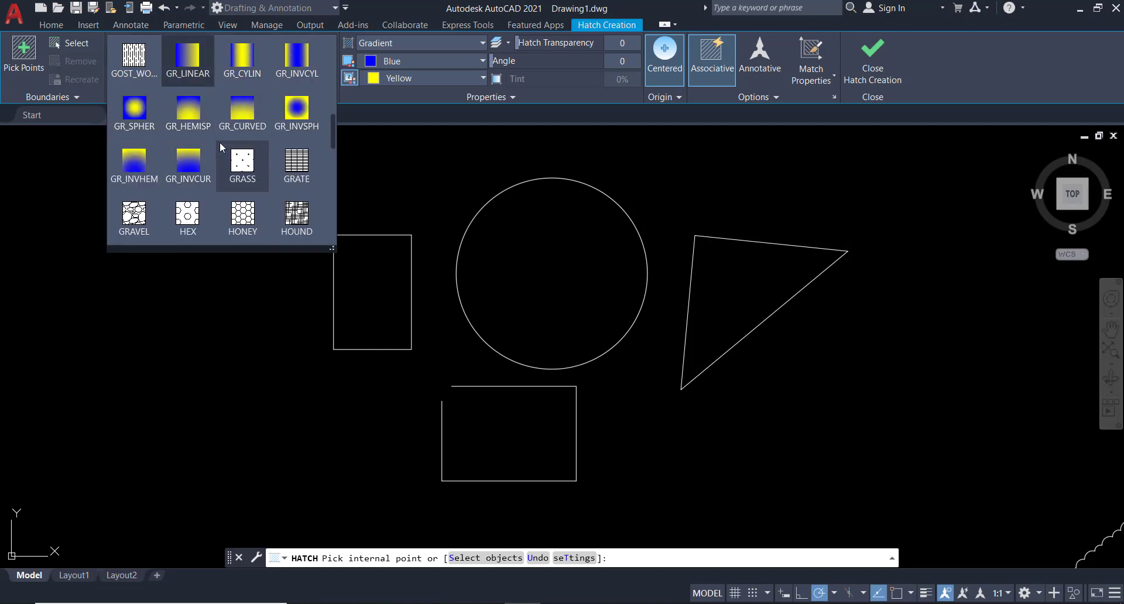
click(196, 62)
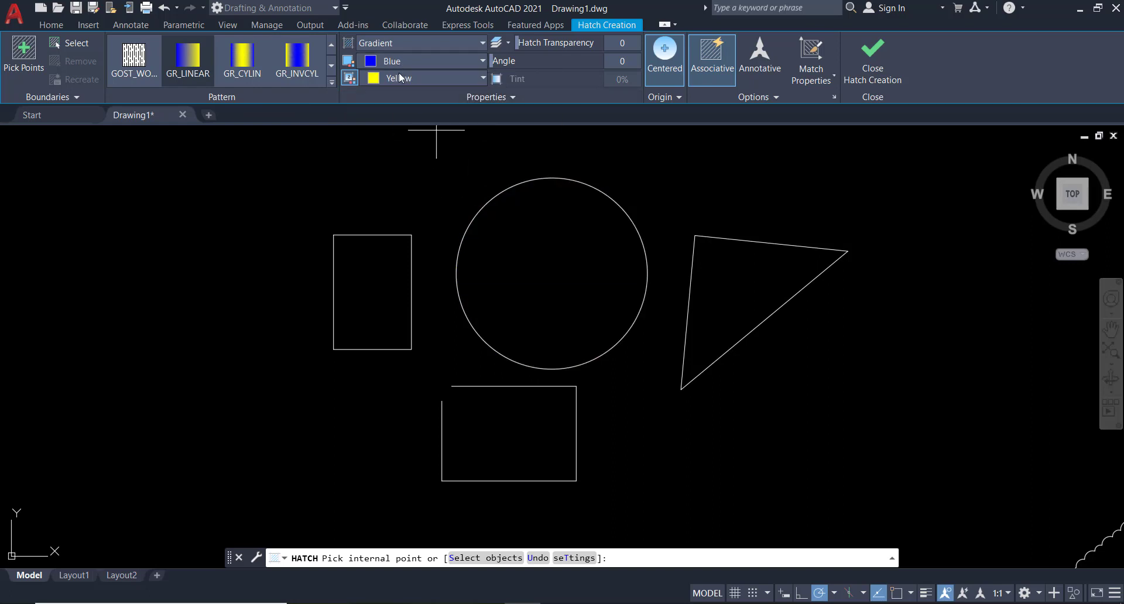
click(533, 231)
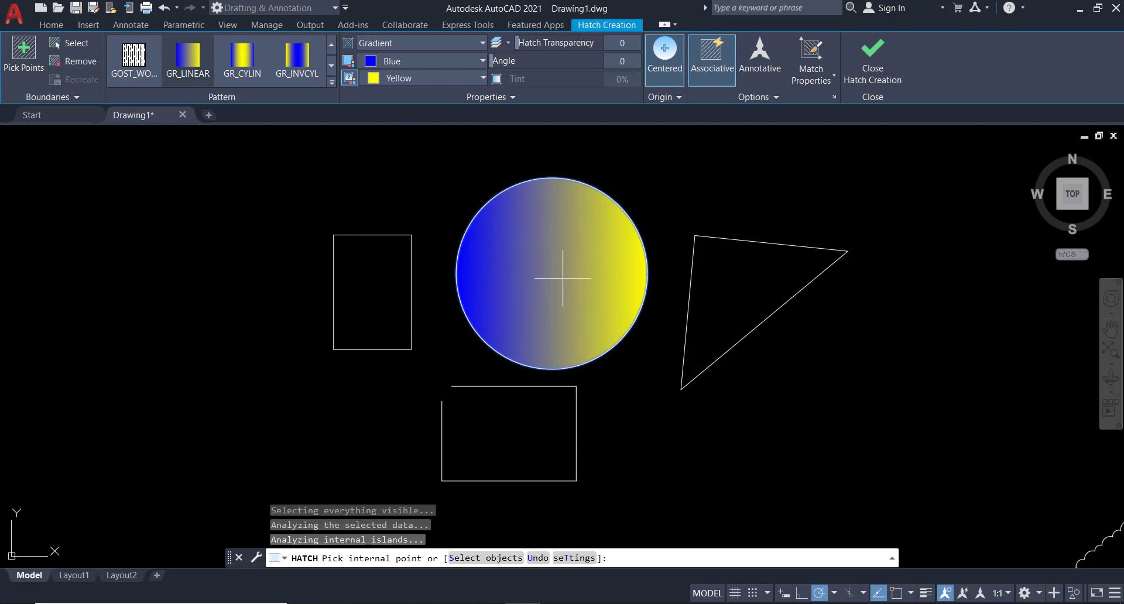
Set gradient colours to black and orange 248,153,30, and add the triangle
click(427, 78)
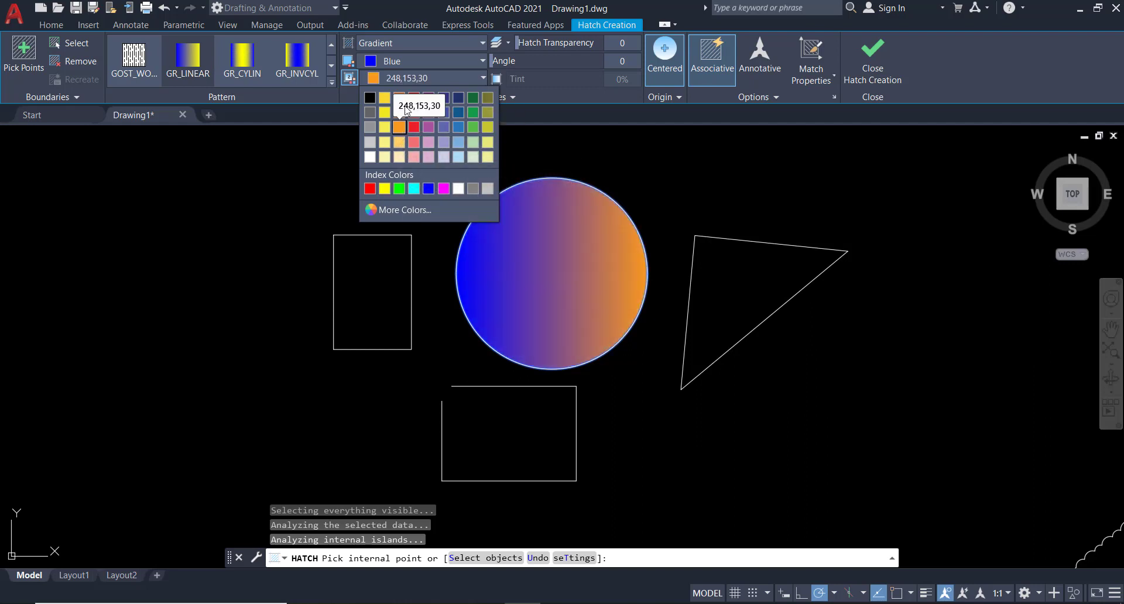
click(400, 127)
click(402, 63)
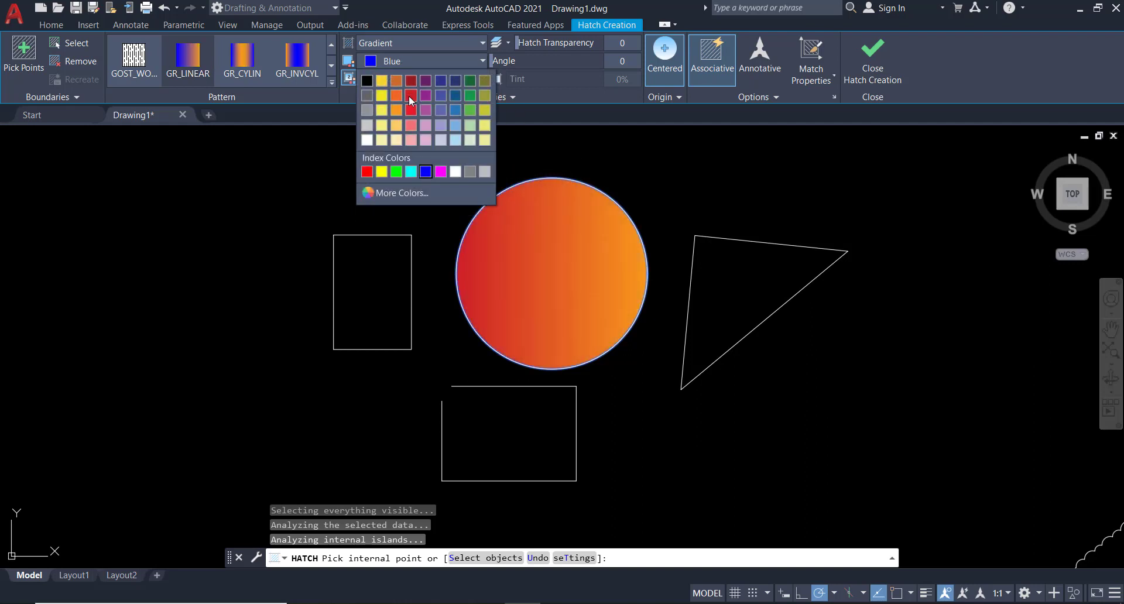
click(367, 82)
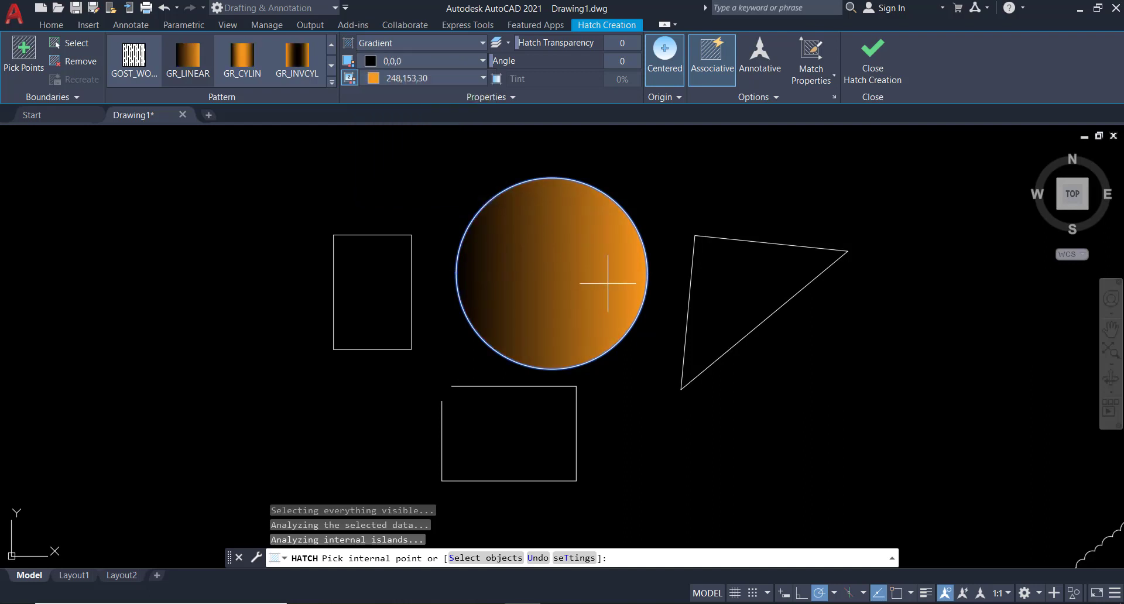
click(712, 287)
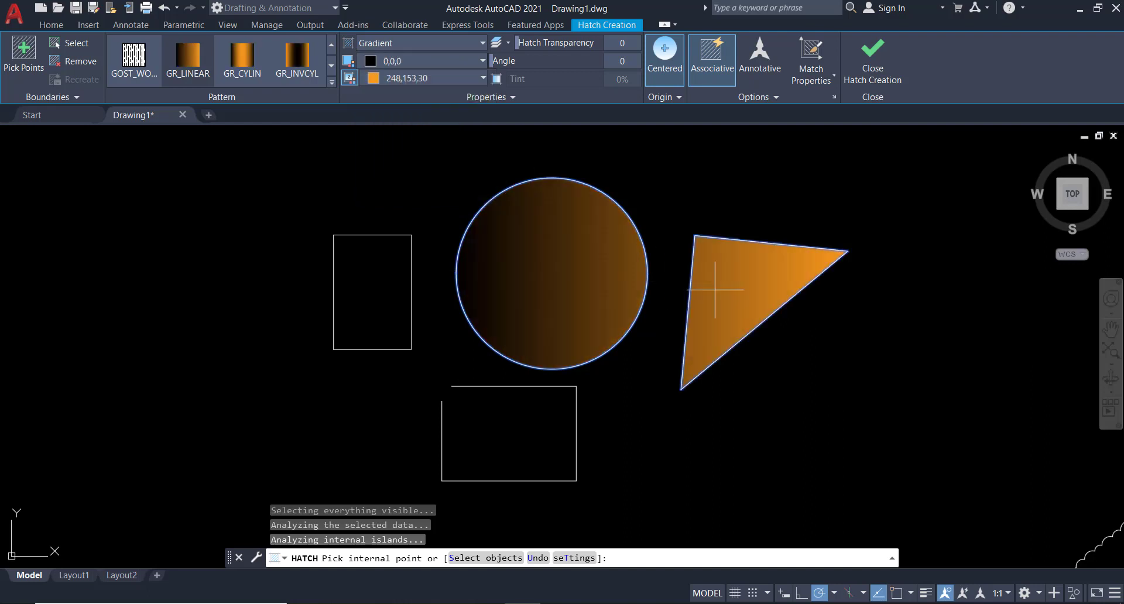
Try GR_INVCYL and GR_HEMISP, settle on GR_INVHEM, then exit and select the circle's hatch
click(288, 48)
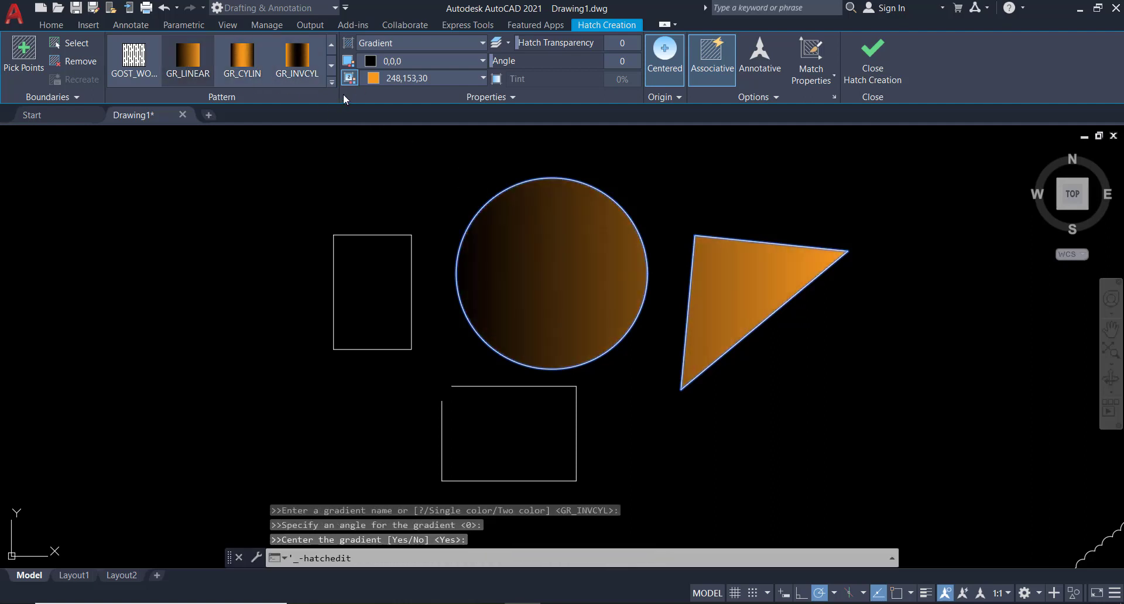
click(331, 82)
click(176, 114)
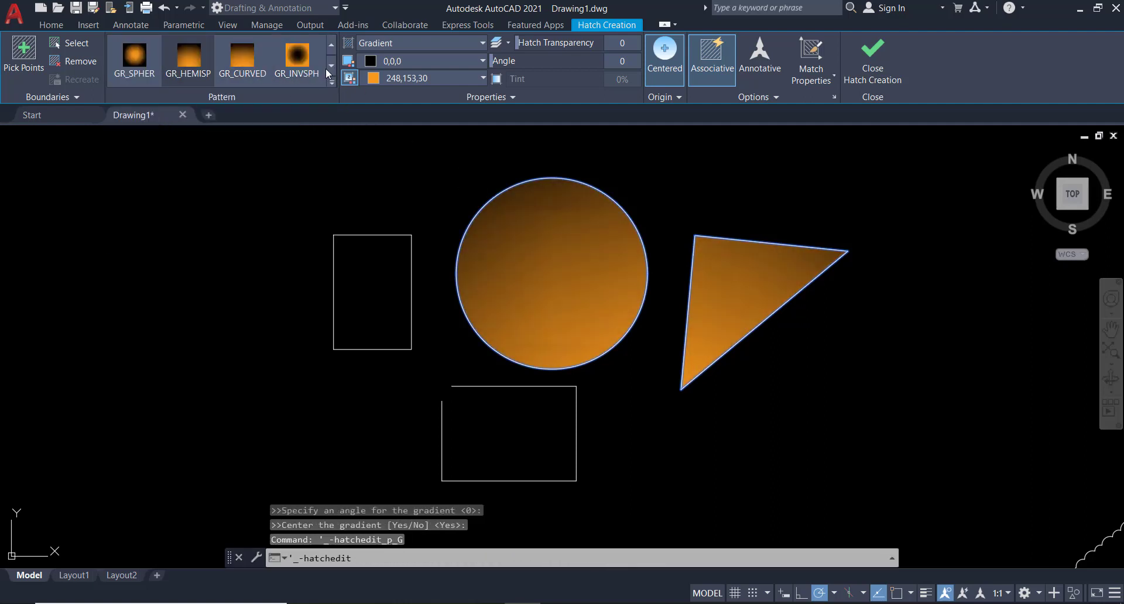
click(329, 83)
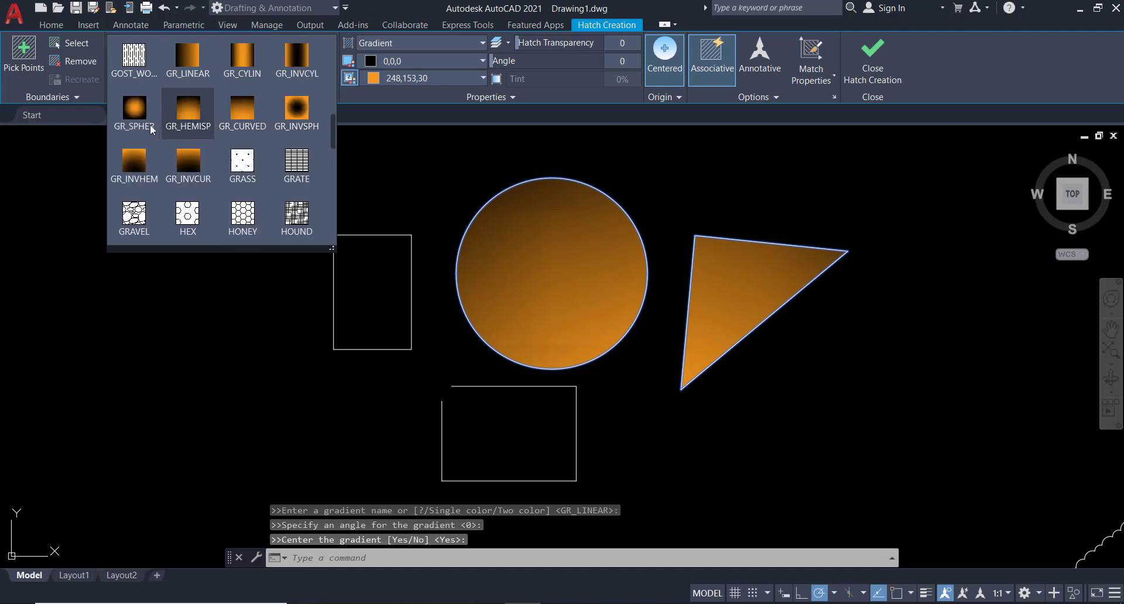
click(136, 162)
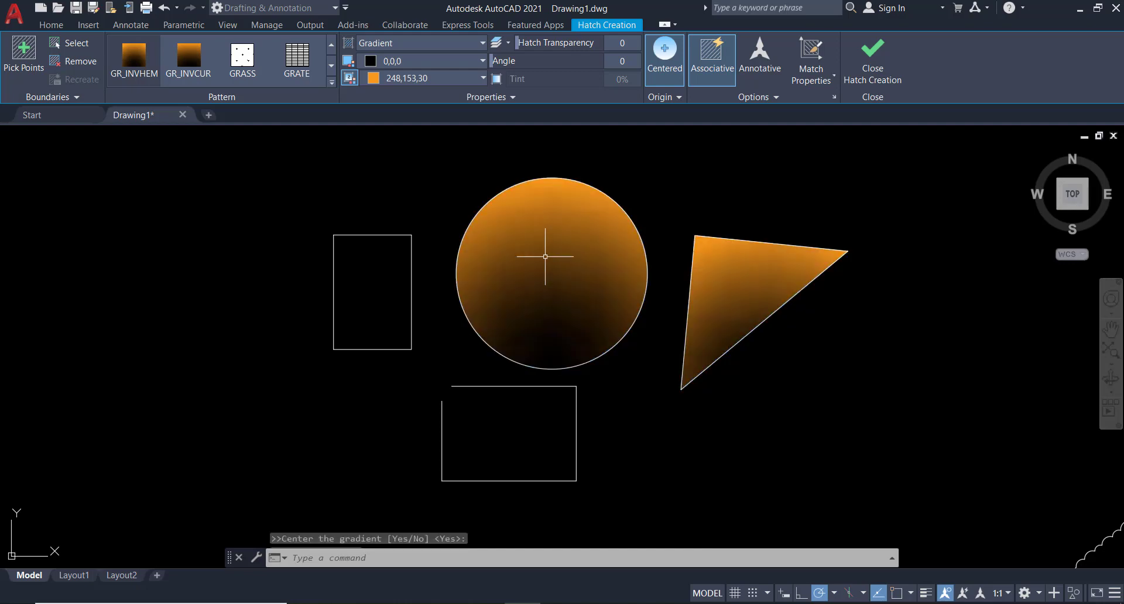
key(Escape)
key(Escape)
click(544, 286)
Delete the circle's and triangle's gradient hatches and start a new HATCH command
key(Delete)
click(797, 258)
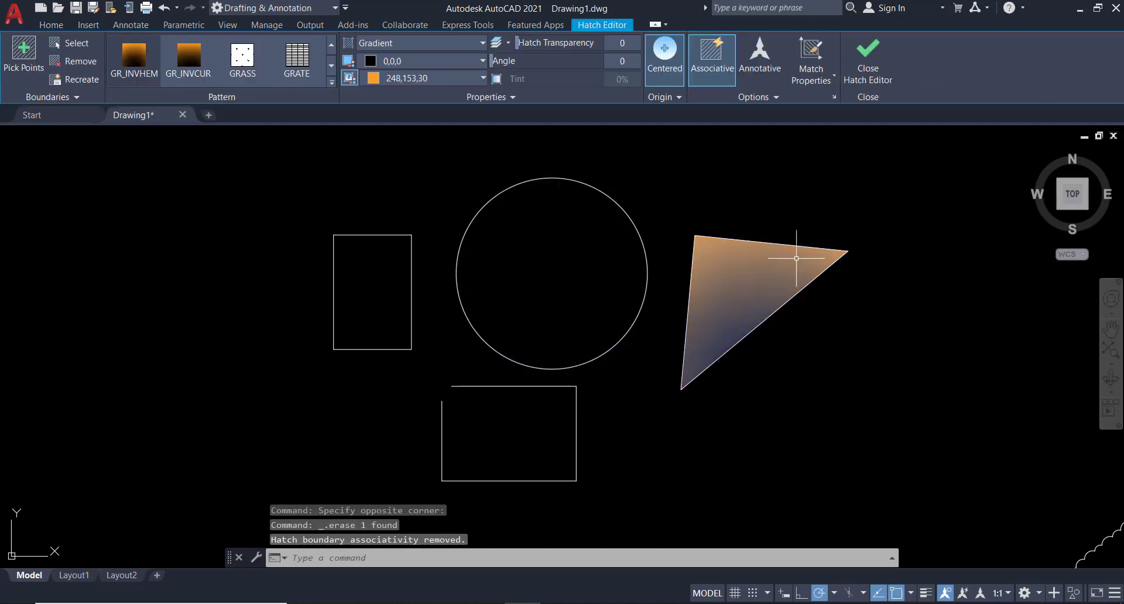
drag(797, 258, 714, 257)
key(Delete)
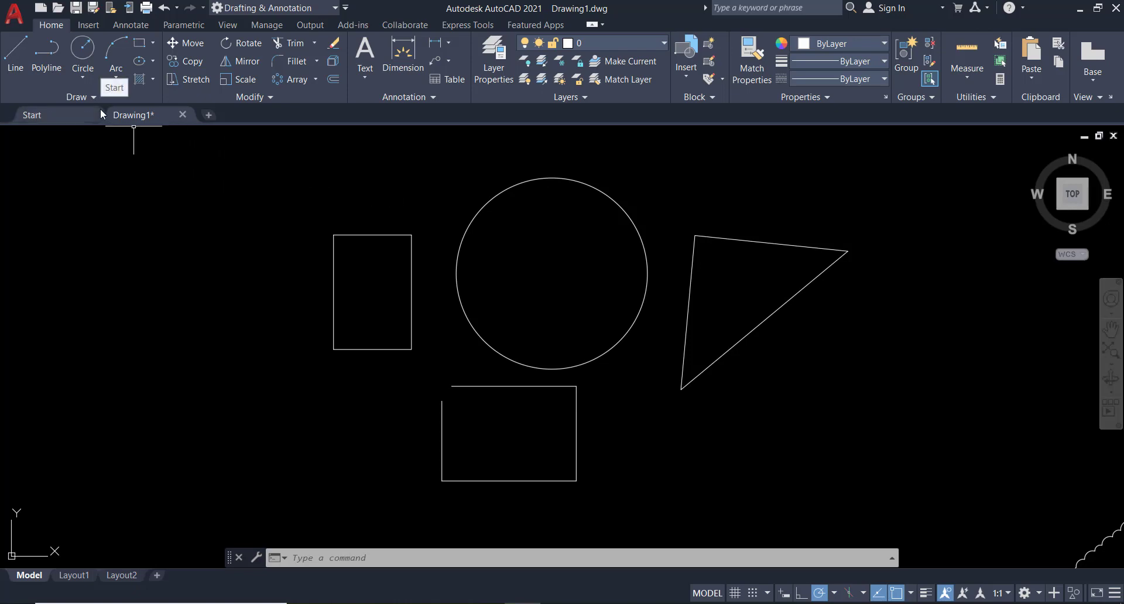
text(HATCH)
key(Return)
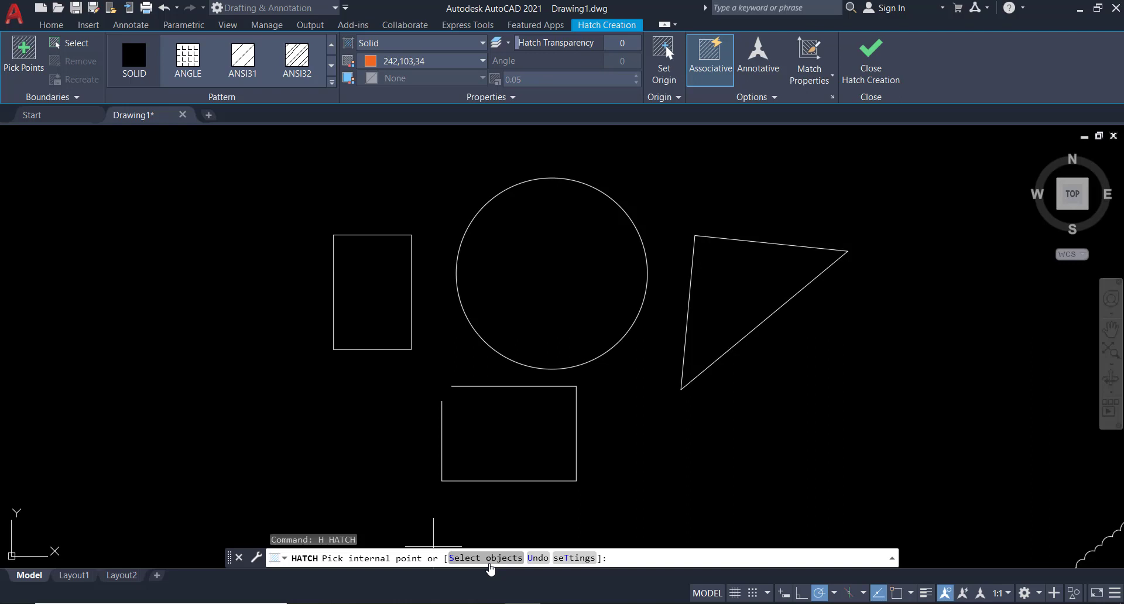
Using Select objects, hatch the circle with the AR-RSHKE pattern
click(486, 558)
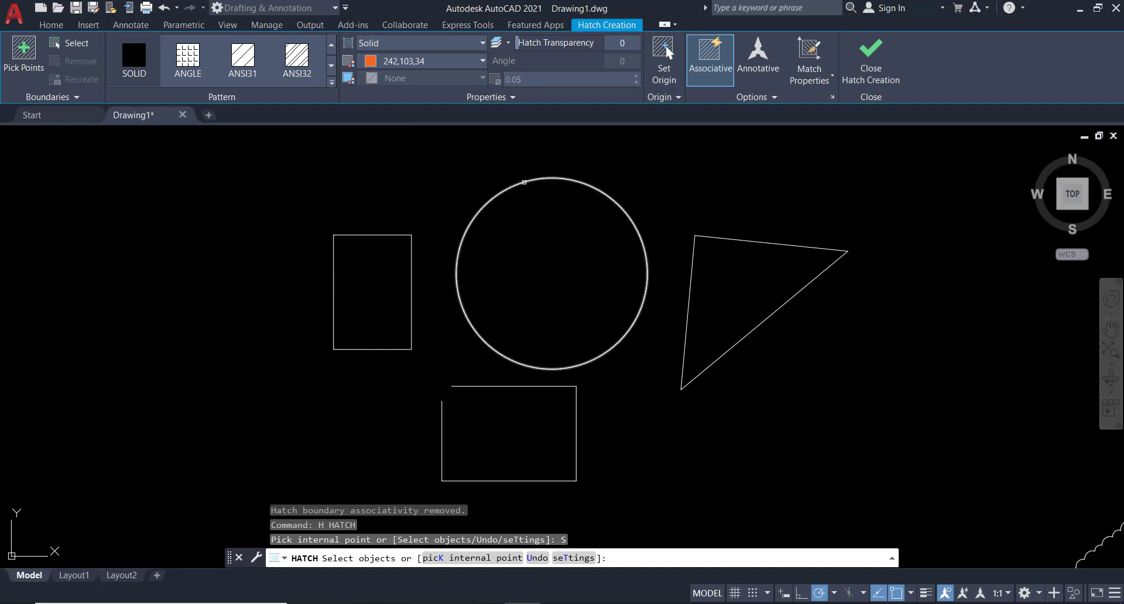
click(524, 182)
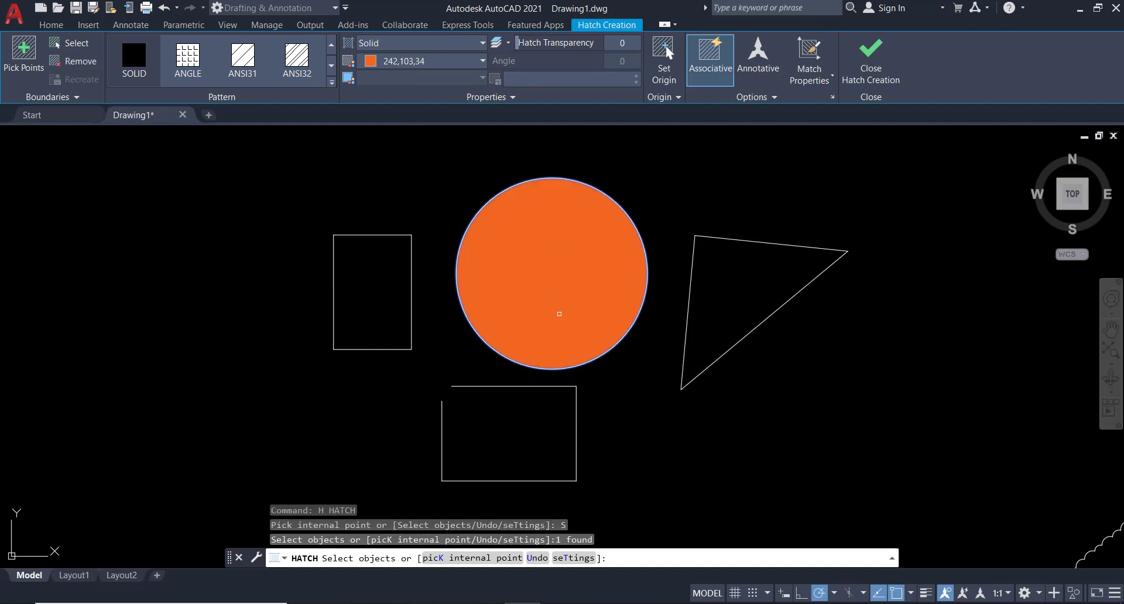
click(399, 44)
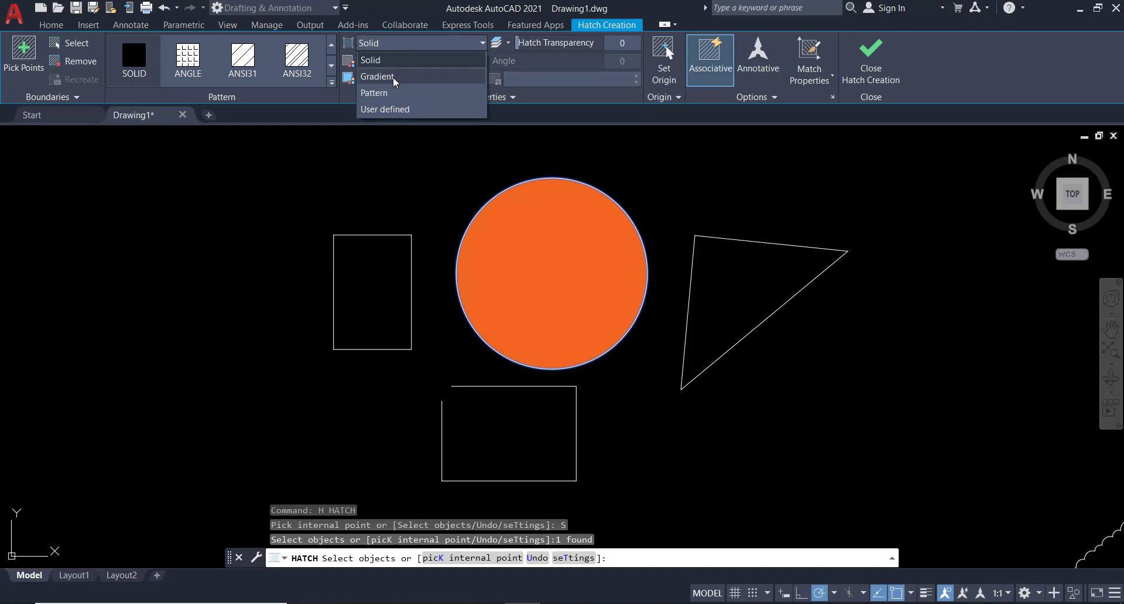
click(393, 98)
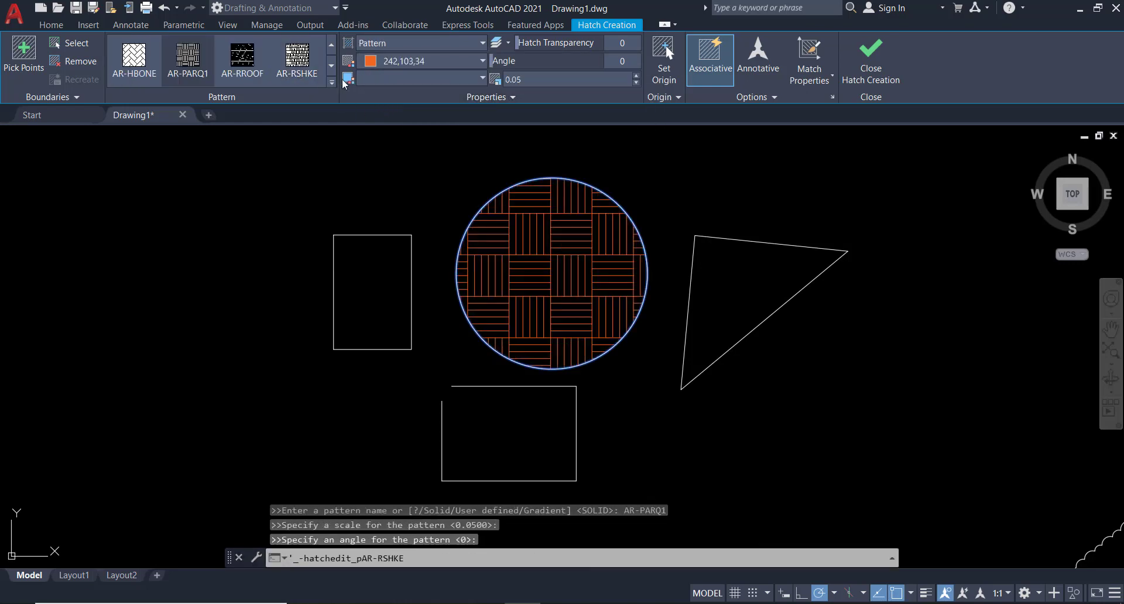
click(286, 65)
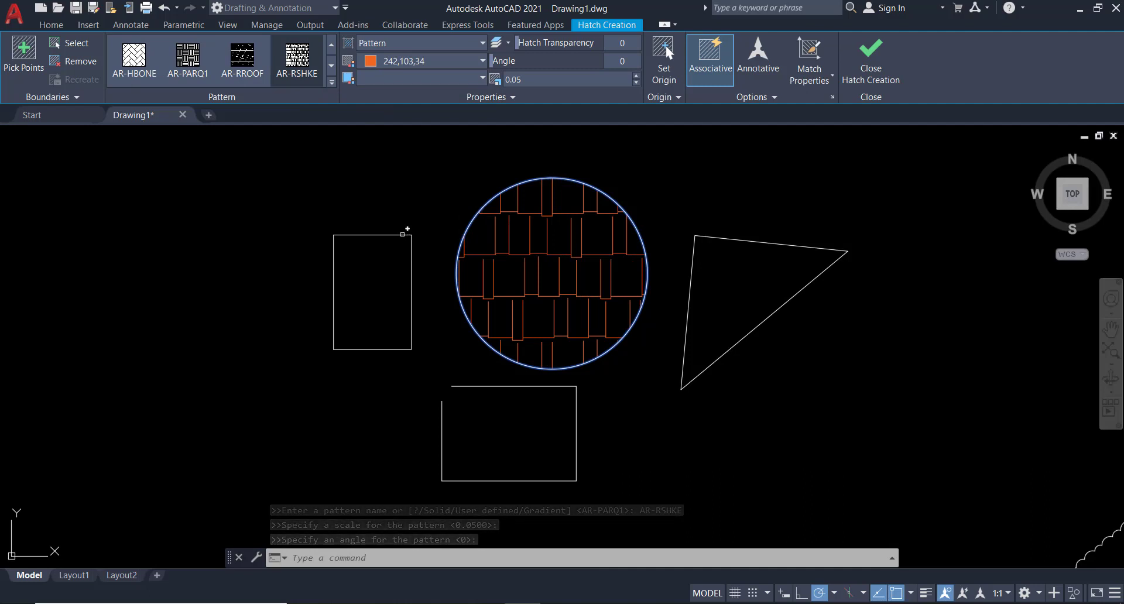
Add the tall rectangle and the triangle to the AR-RSHKE hatch
click(402, 234)
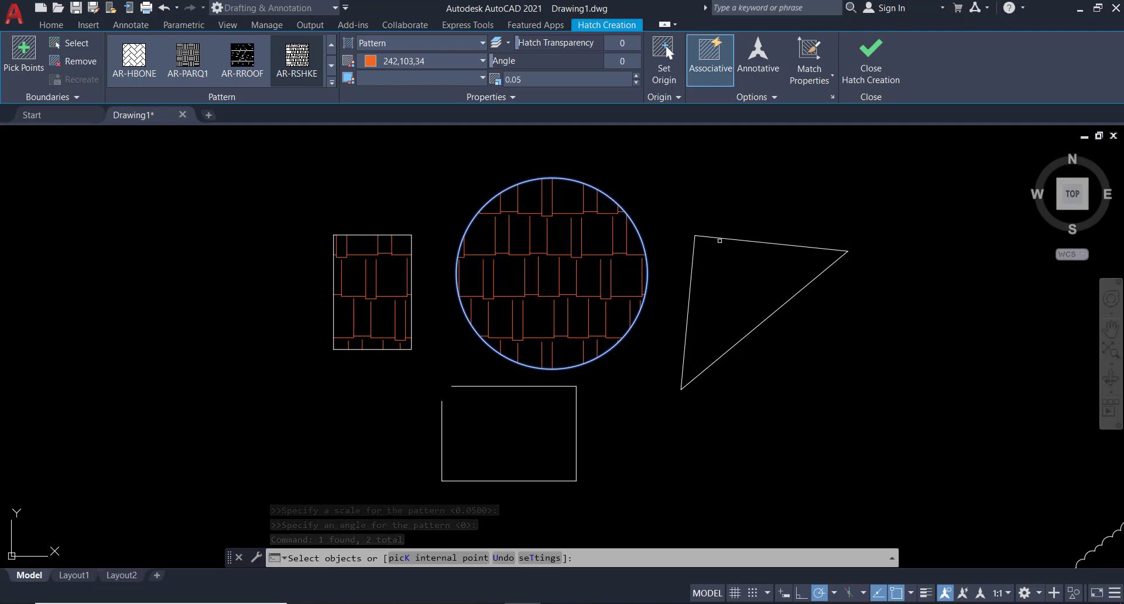
click(694, 260)
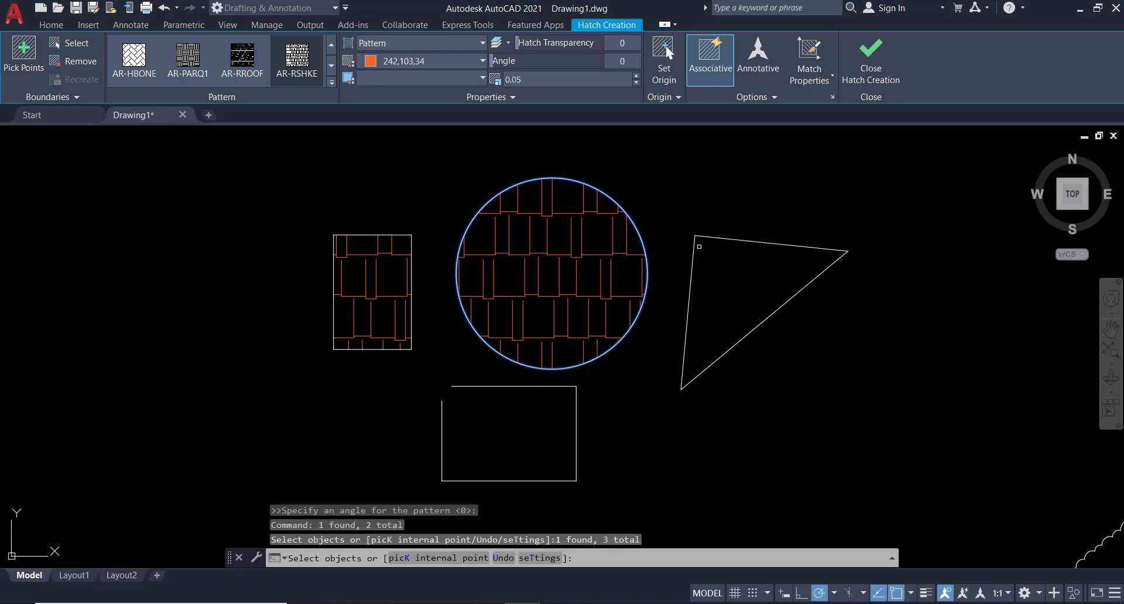
click(720, 238)
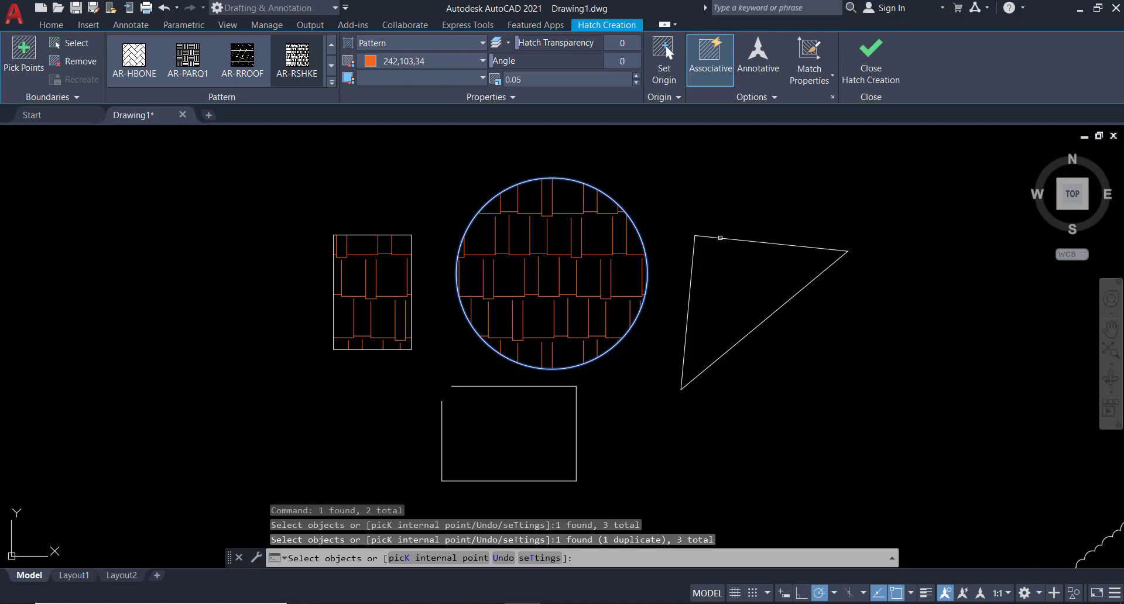
click(717, 238)
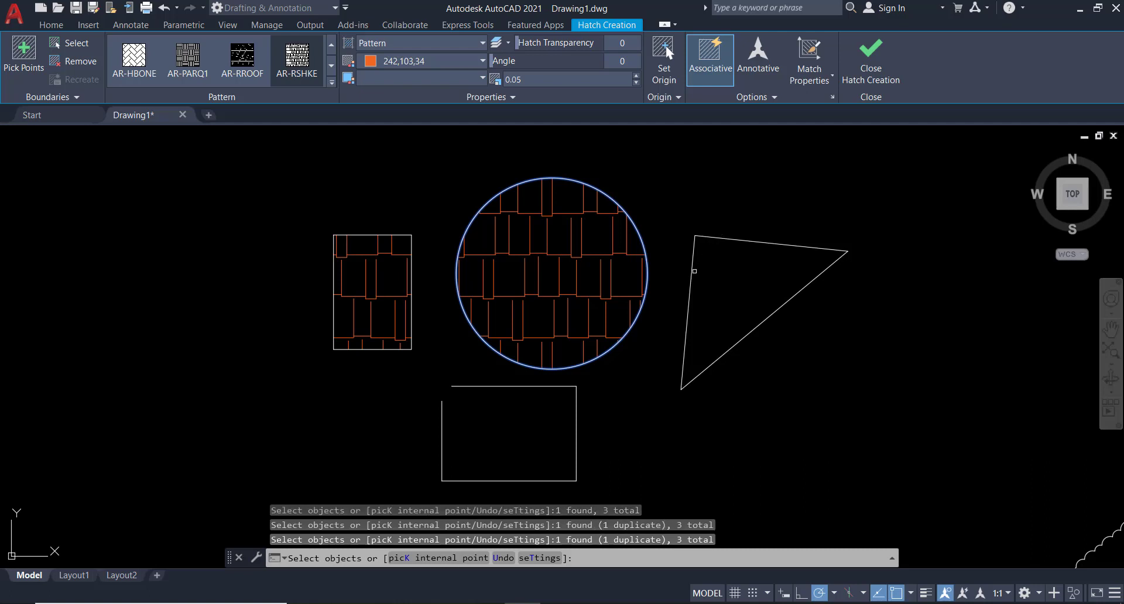
click(694, 272)
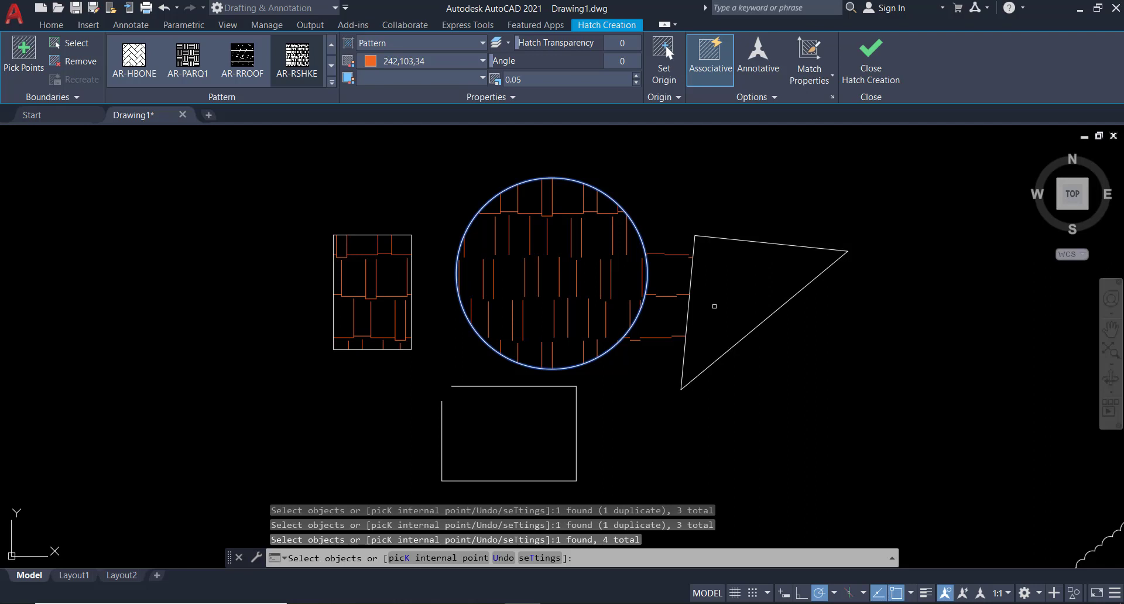